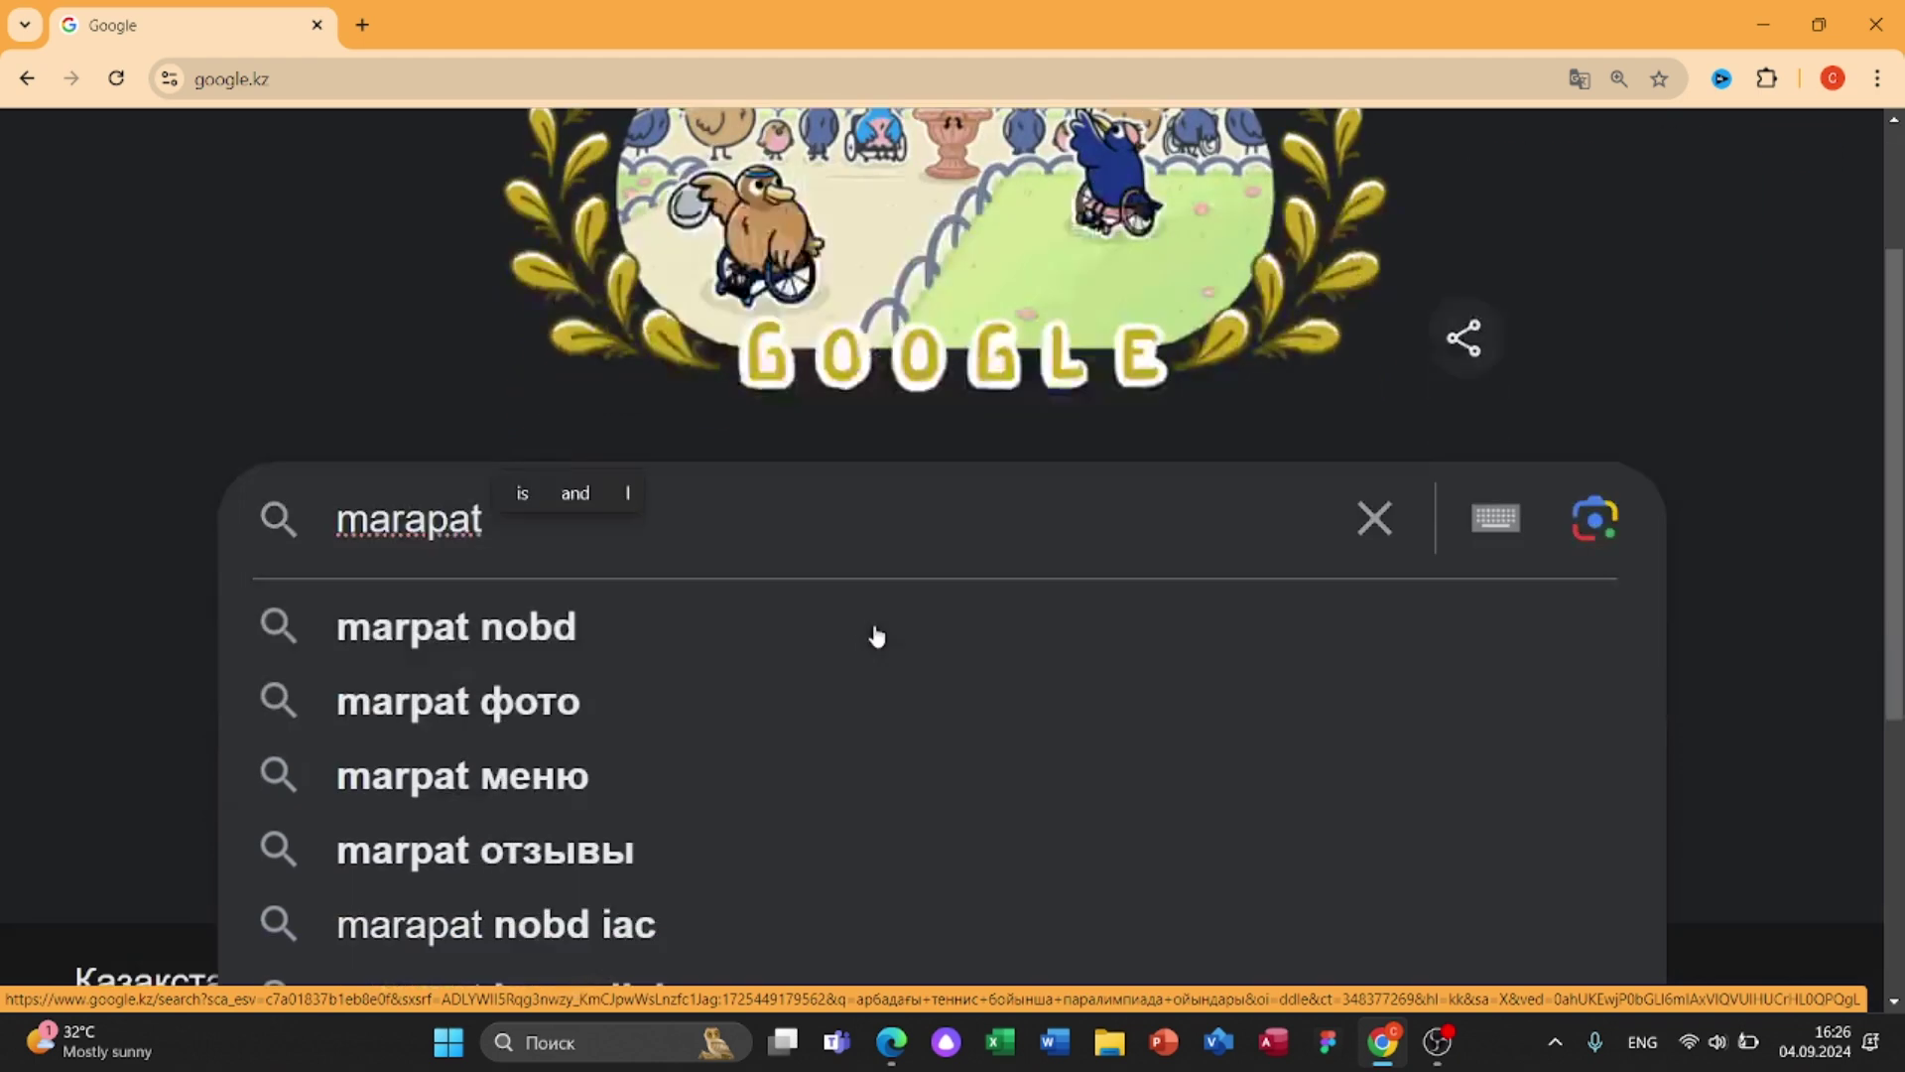
Search Google for 'marapat nobd iac' and open the Марапат site at marapat-nobd.iac.kz.
{"action": "left_click", "coordinate": [513, 613]}
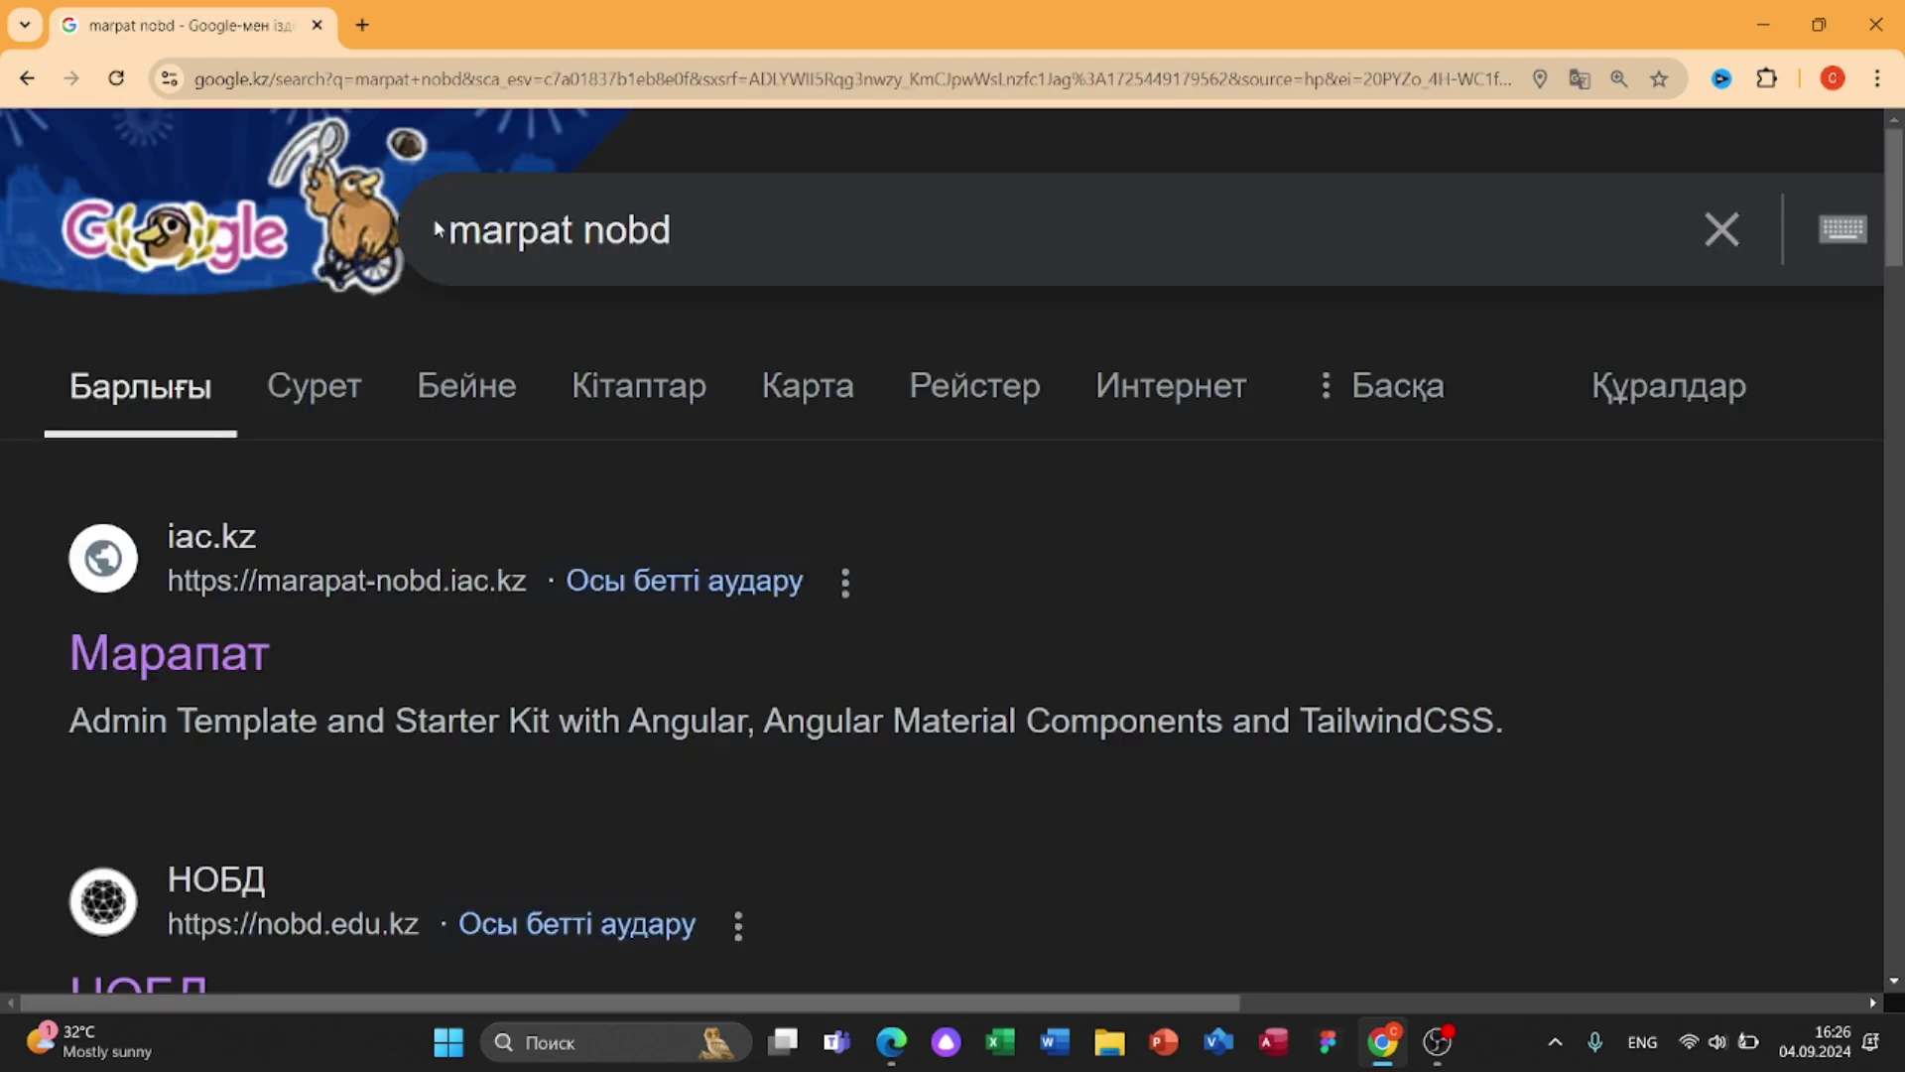
{"action": "left_click", "coordinate": [515, 229]}
{"action": "type", "text": "a"}
{"action": "left_click", "coordinate": [574, 430]}
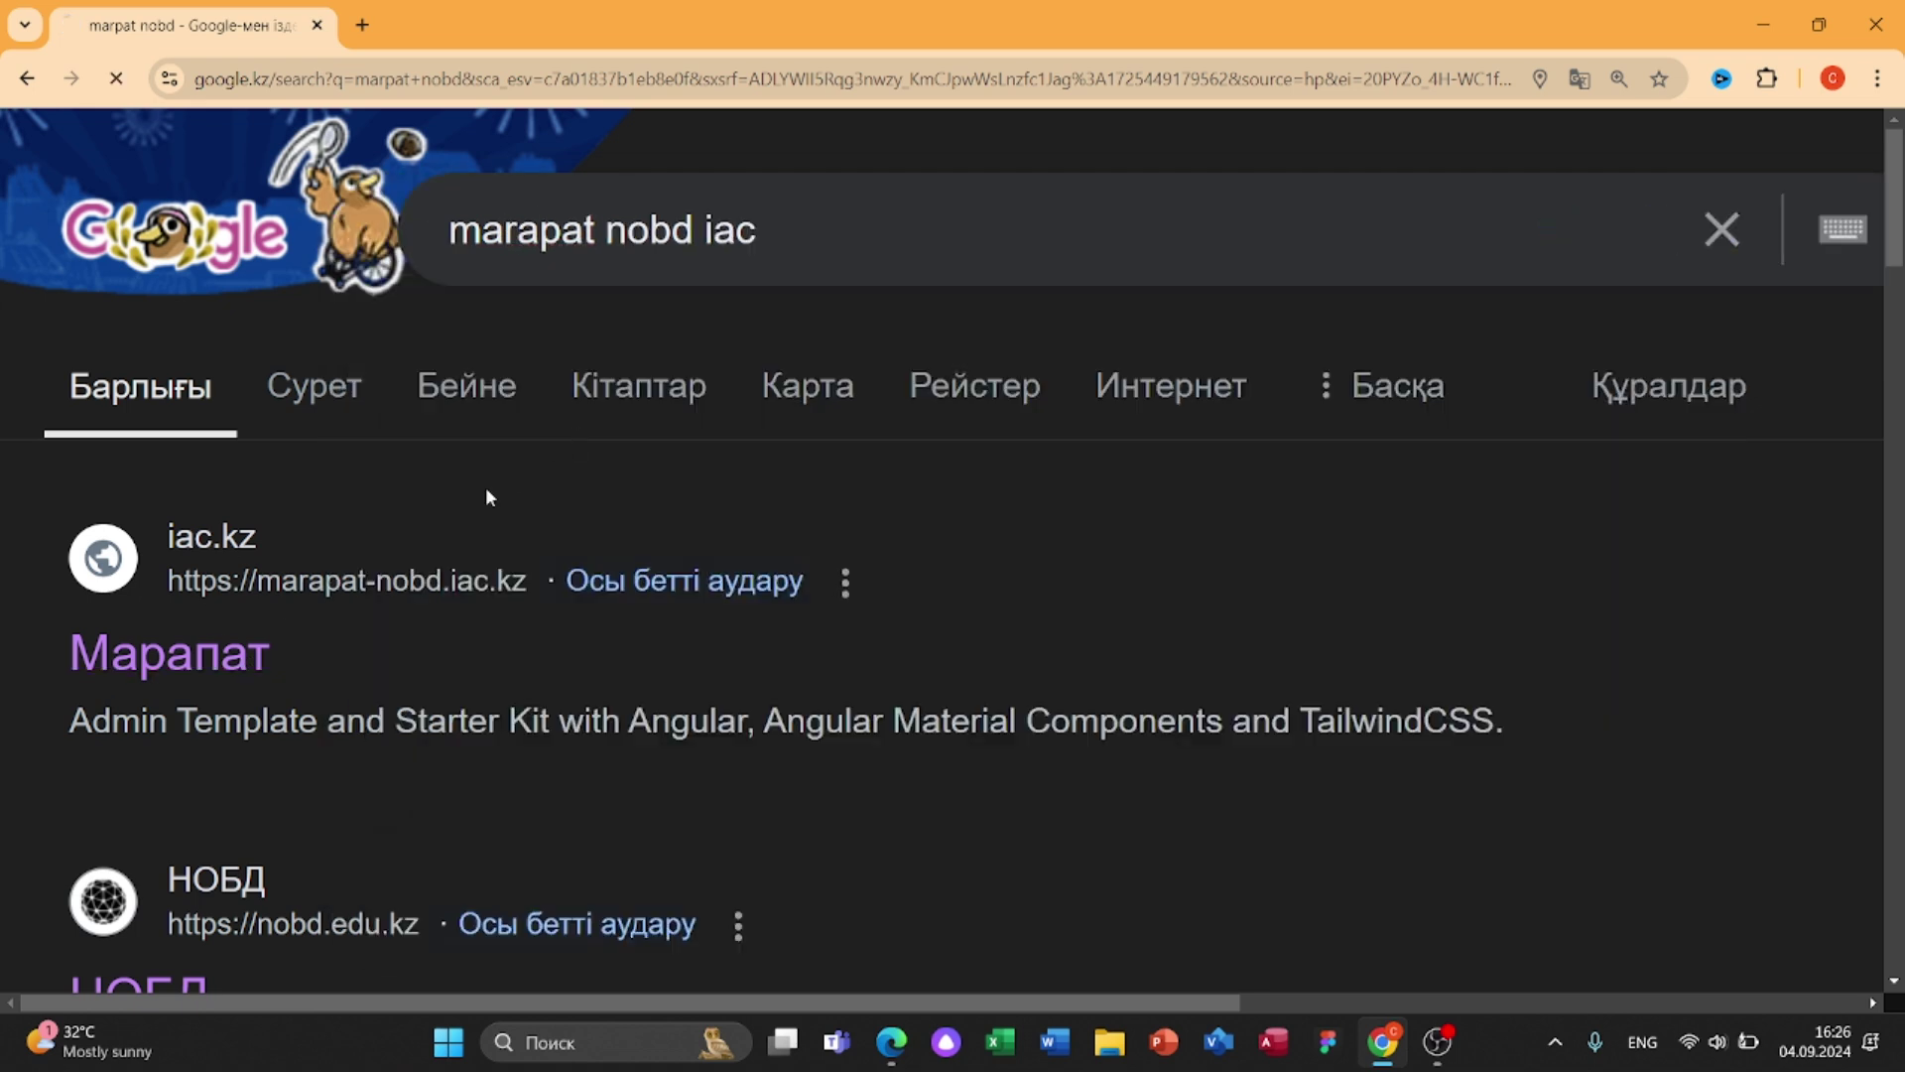
{"action": "left_click", "coordinate": [187, 661]}
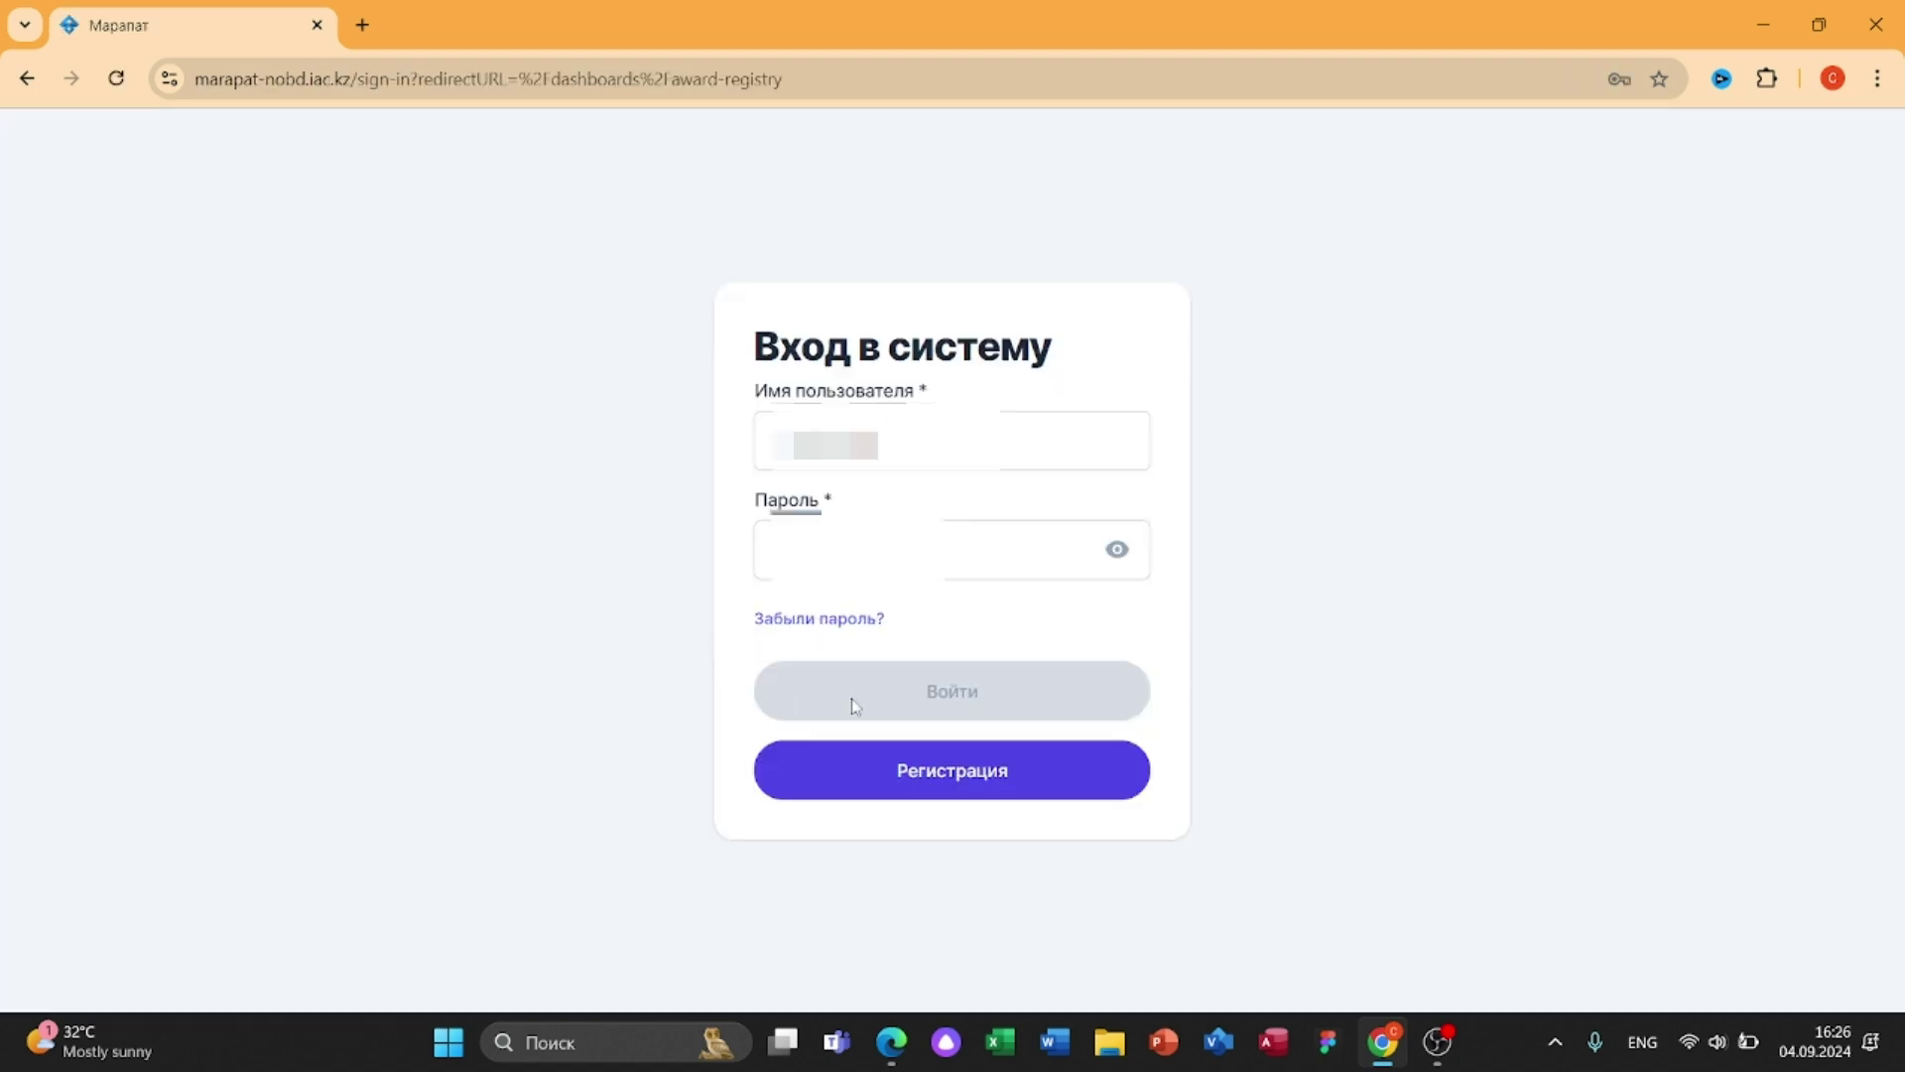
Start registration with the .p12 signature key from Рабочий стол > 1 > нобд and confirm its password.
{"action": "left_click", "coordinate": [990, 783]}
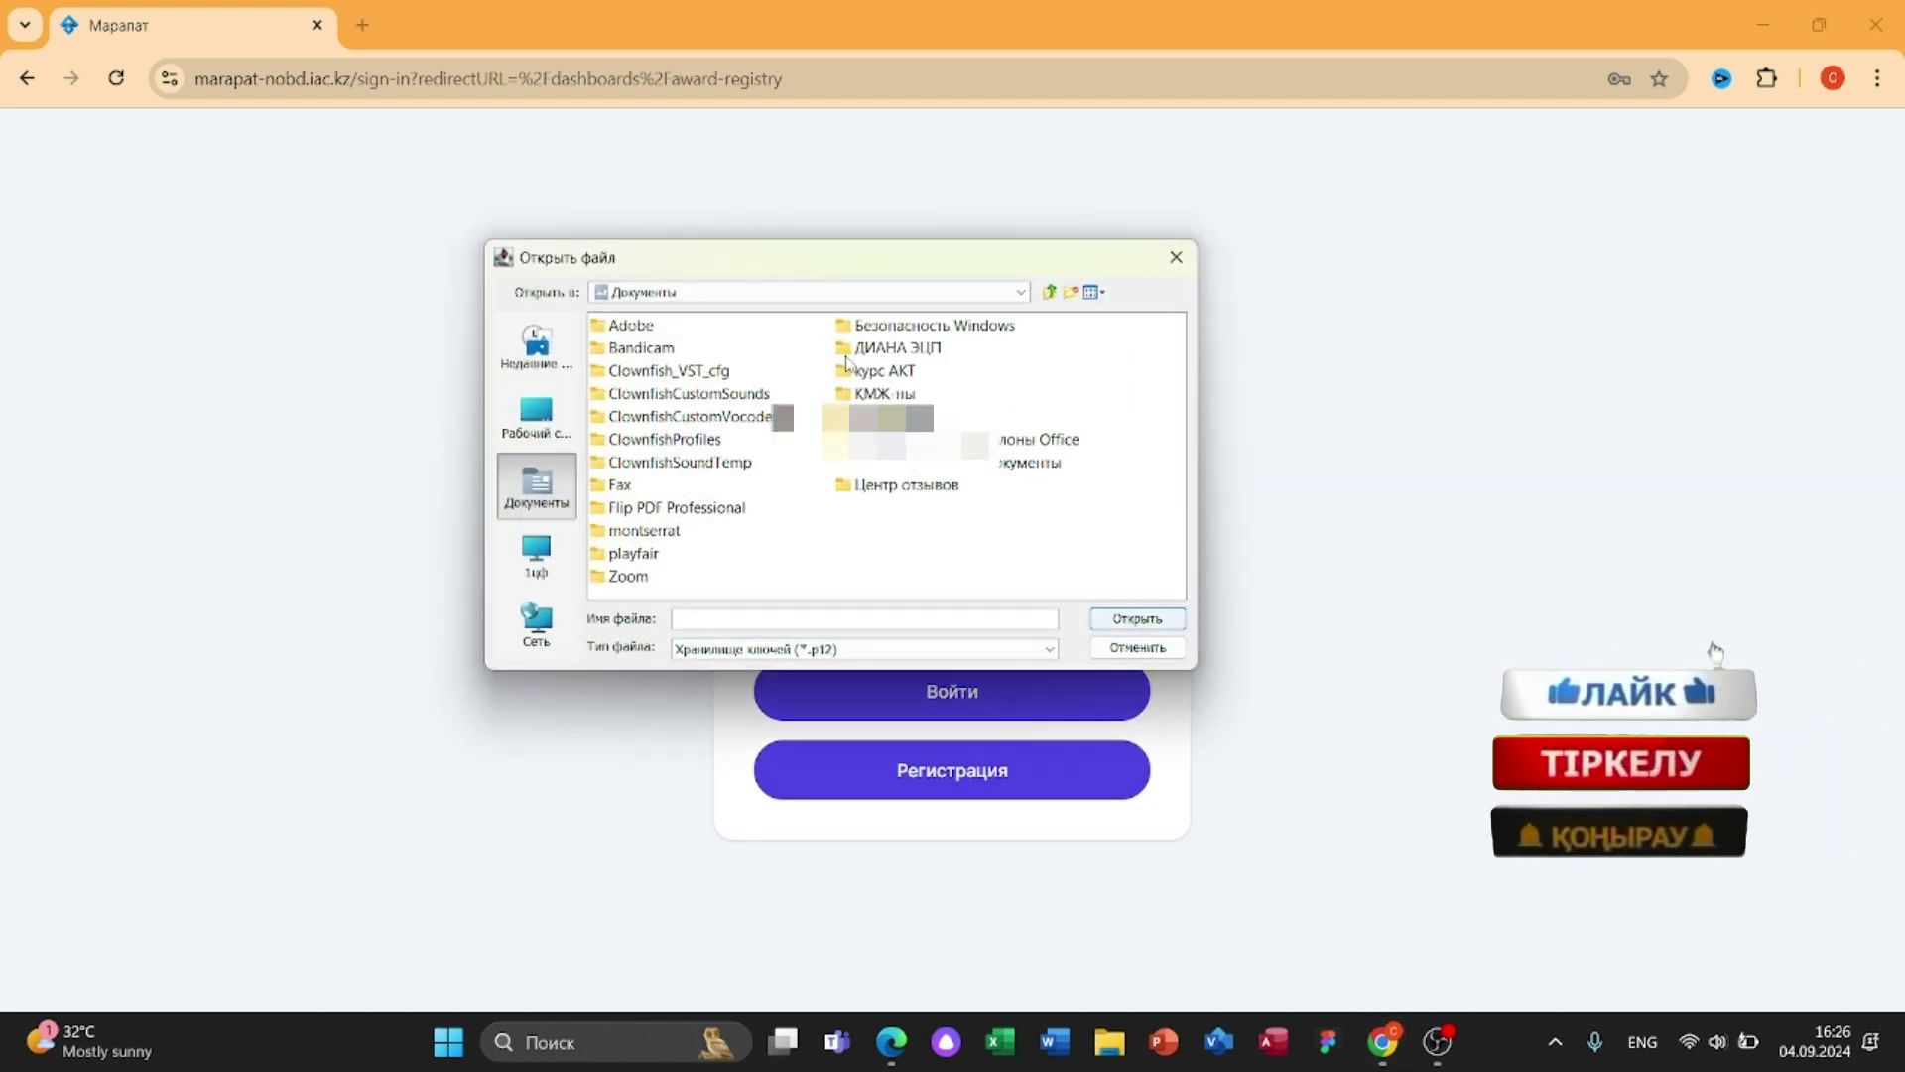
{"action": "left_click", "coordinate": [536, 417]}
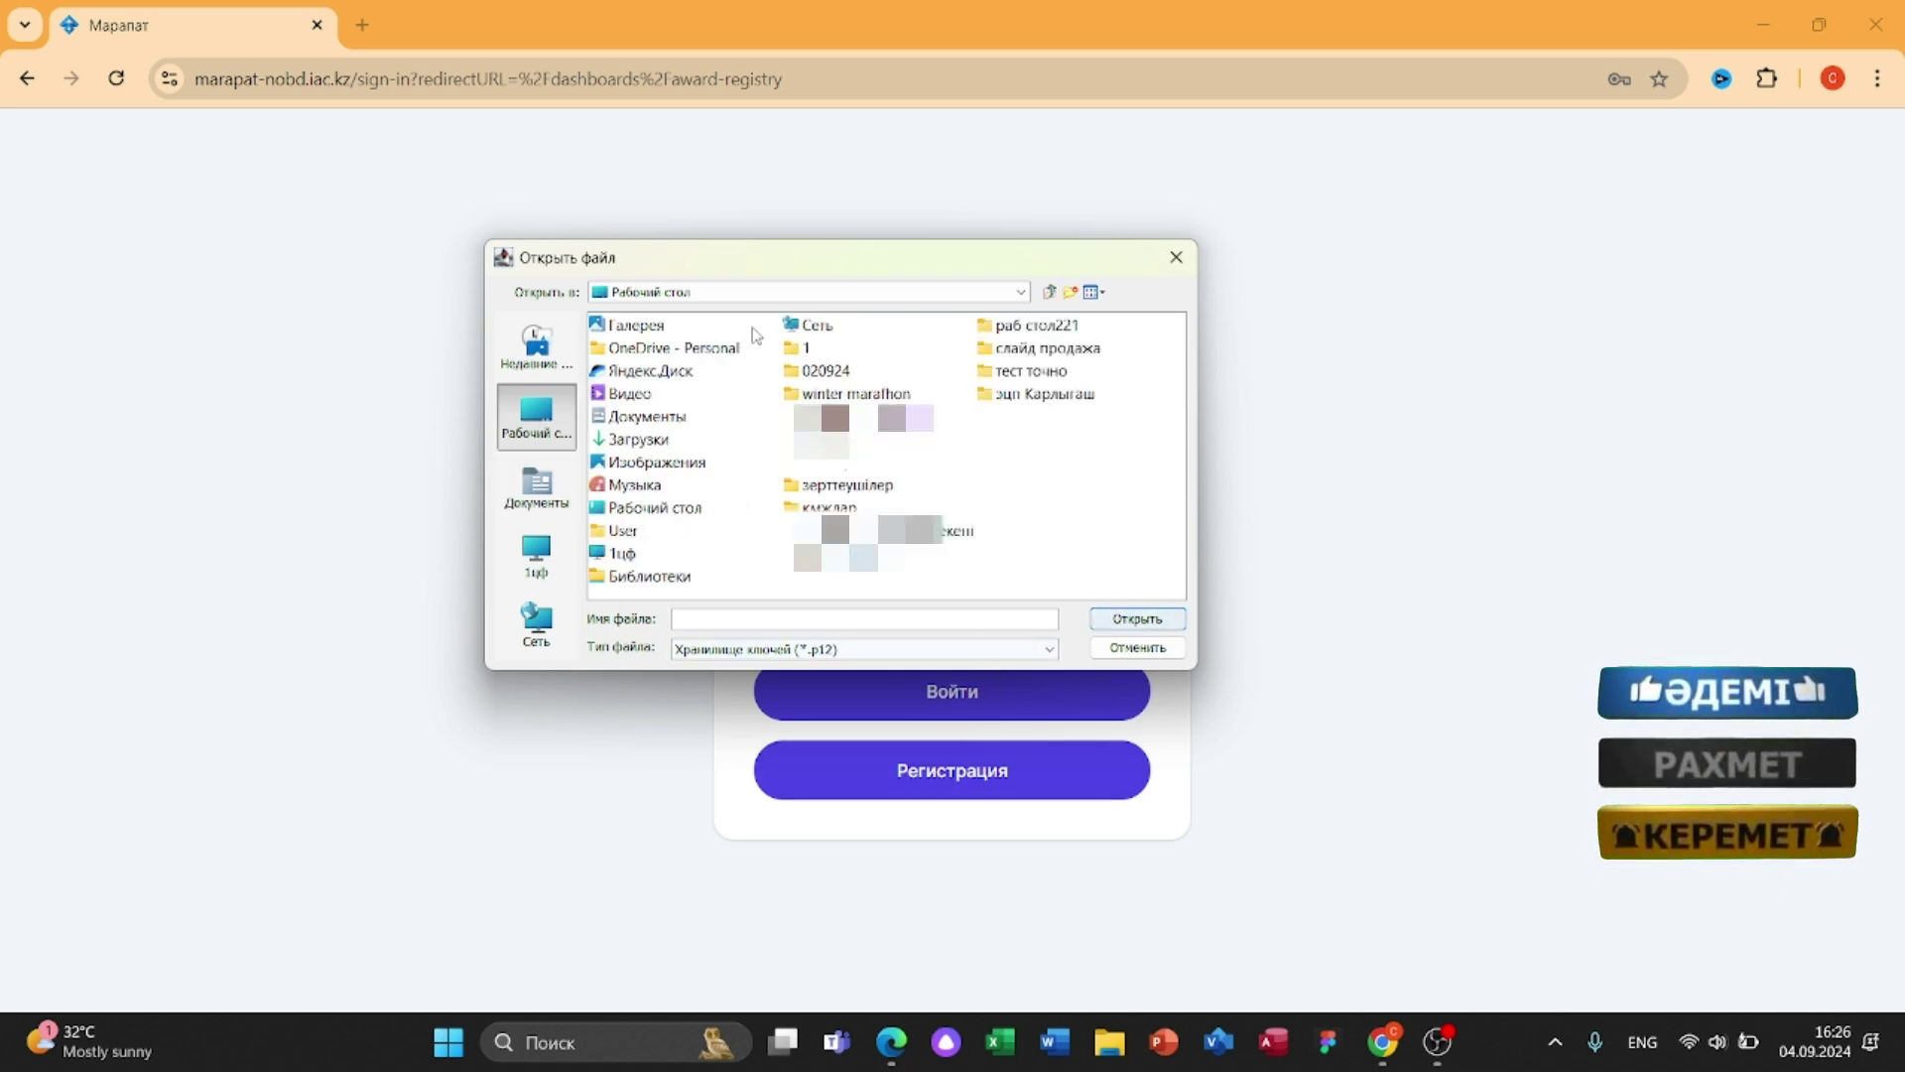
{"action": "left_click", "coordinate": [800, 349]}
{"action": "double_click", "coordinate": [800, 350]}
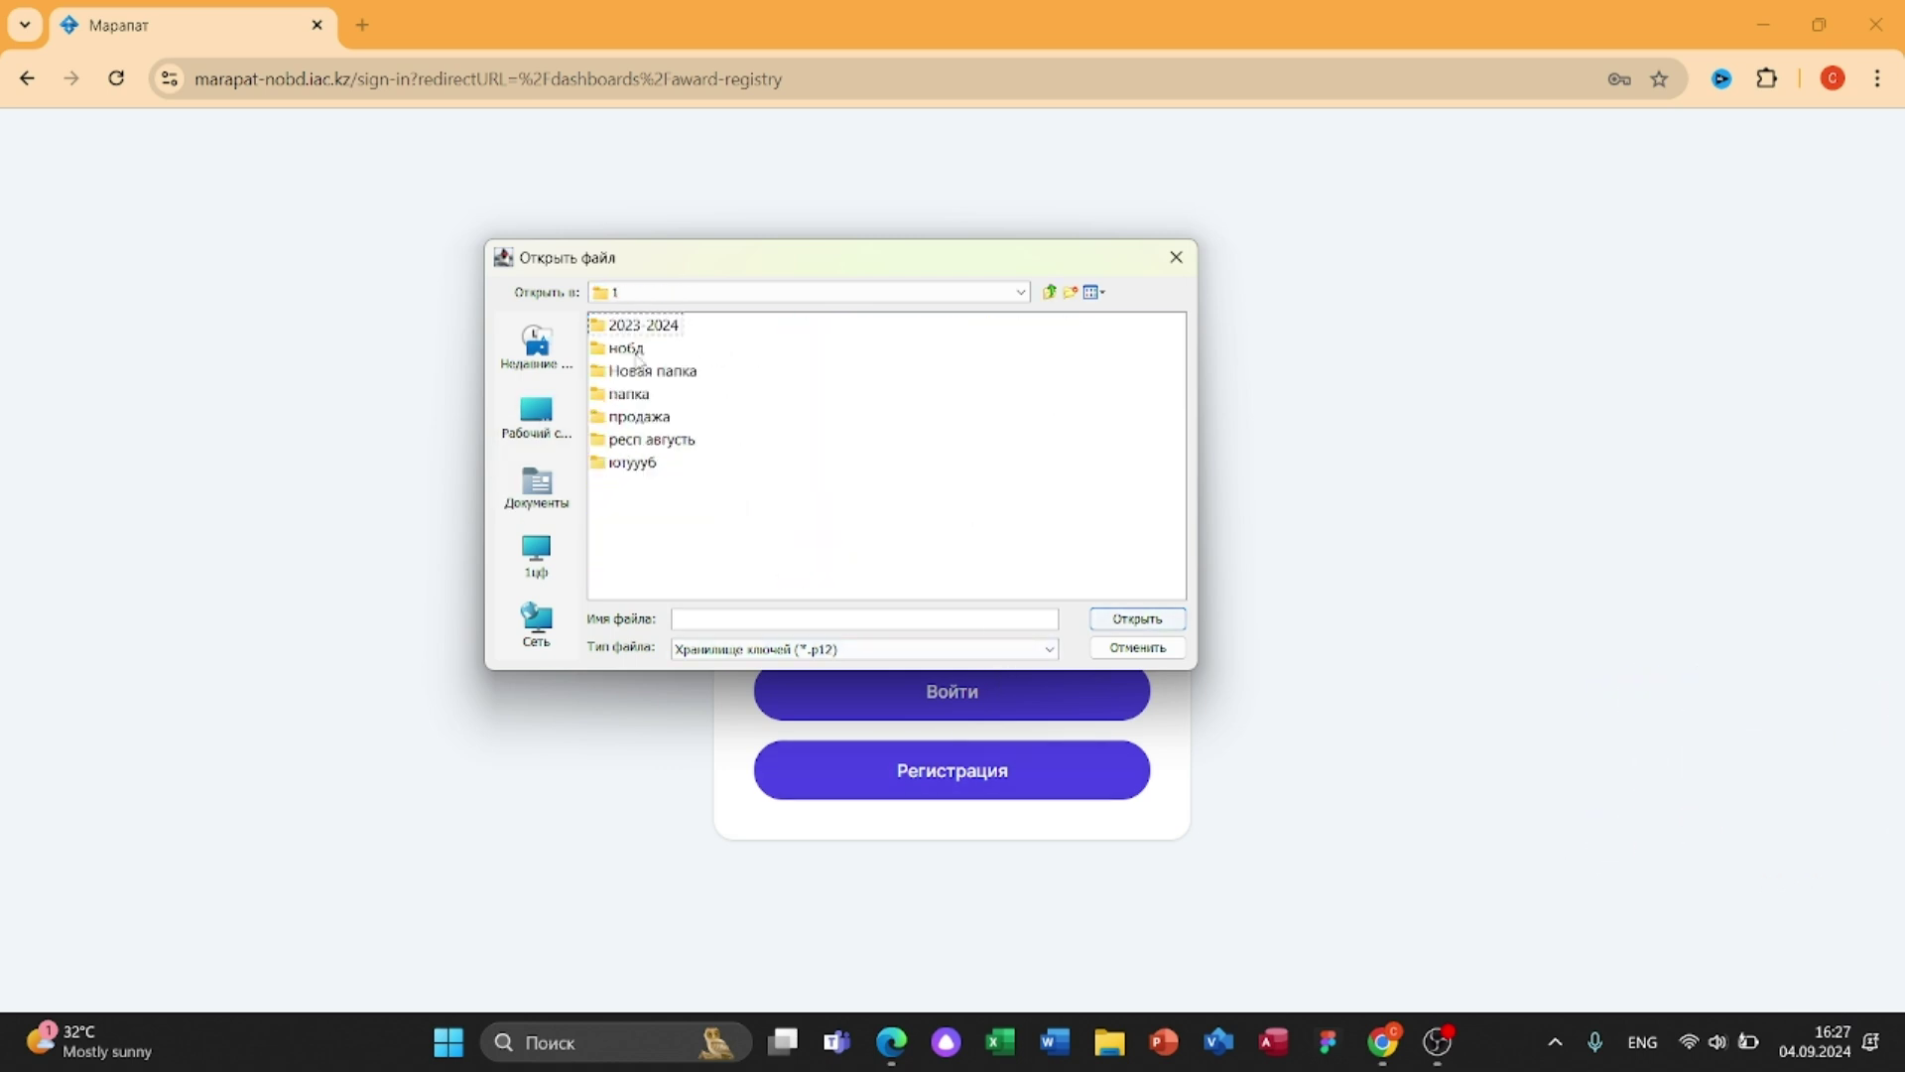
{"action": "double_click", "coordinate": [636, 357]}
{"action": "left_click", "coordinate": [628, 349]}
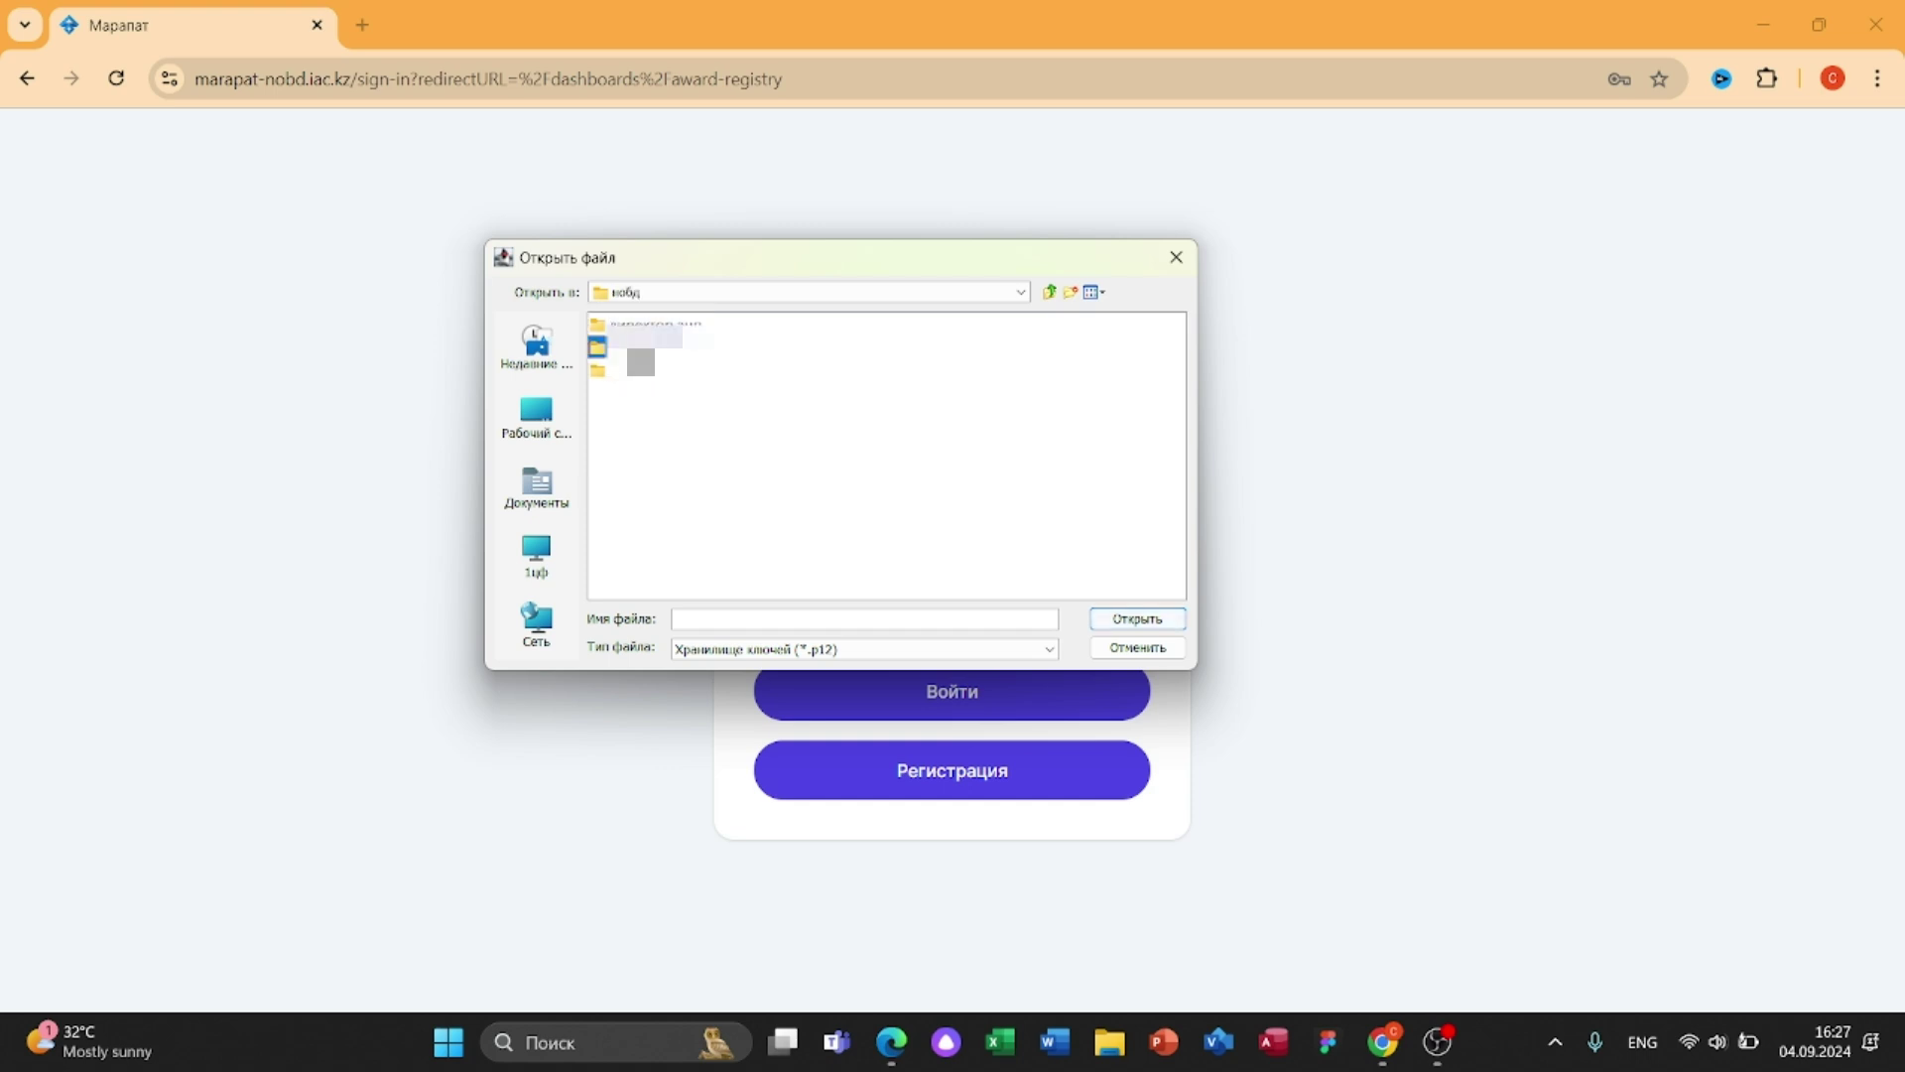
{"action": "double_click", "coordinate": [628, 349]}
{"action": "double_click", "coordinate": [628, 350]}
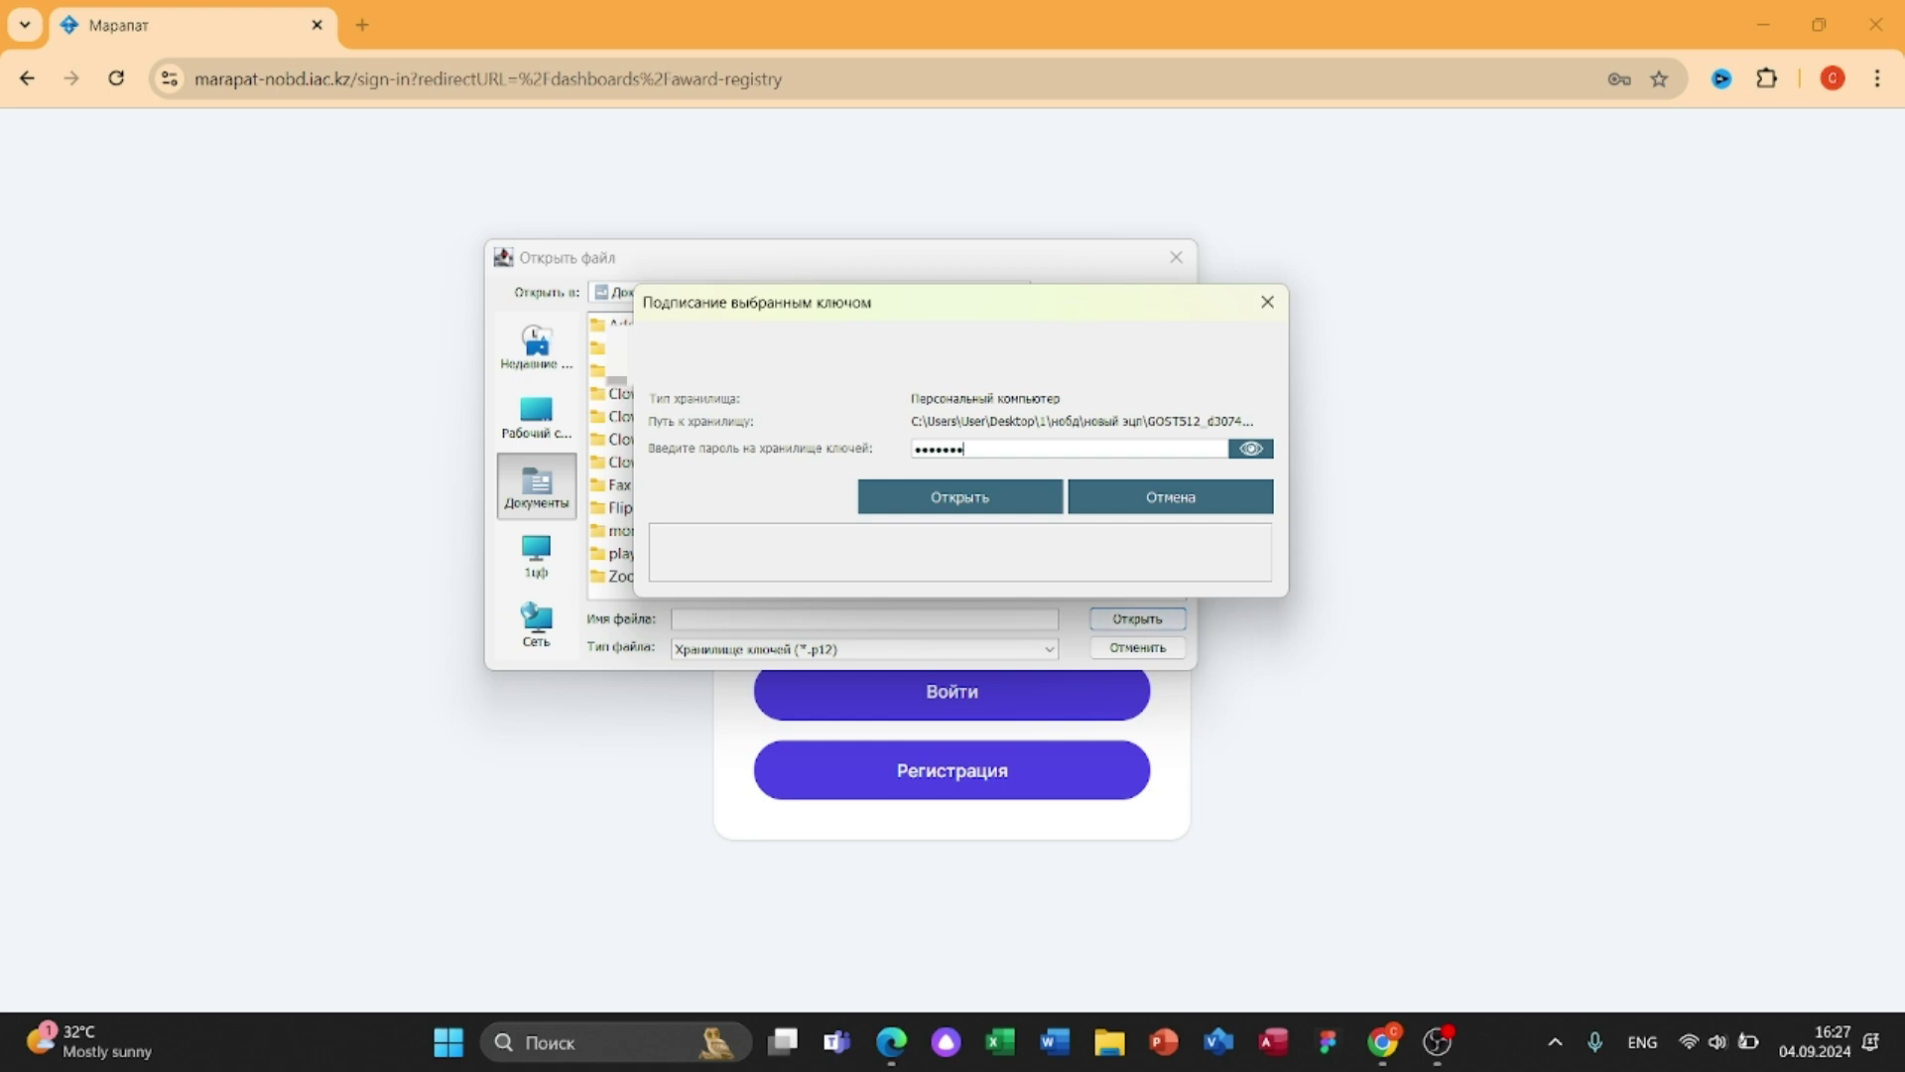
{"action": "key", "text": "Return"}
{"action": "key", "text": "Return"}
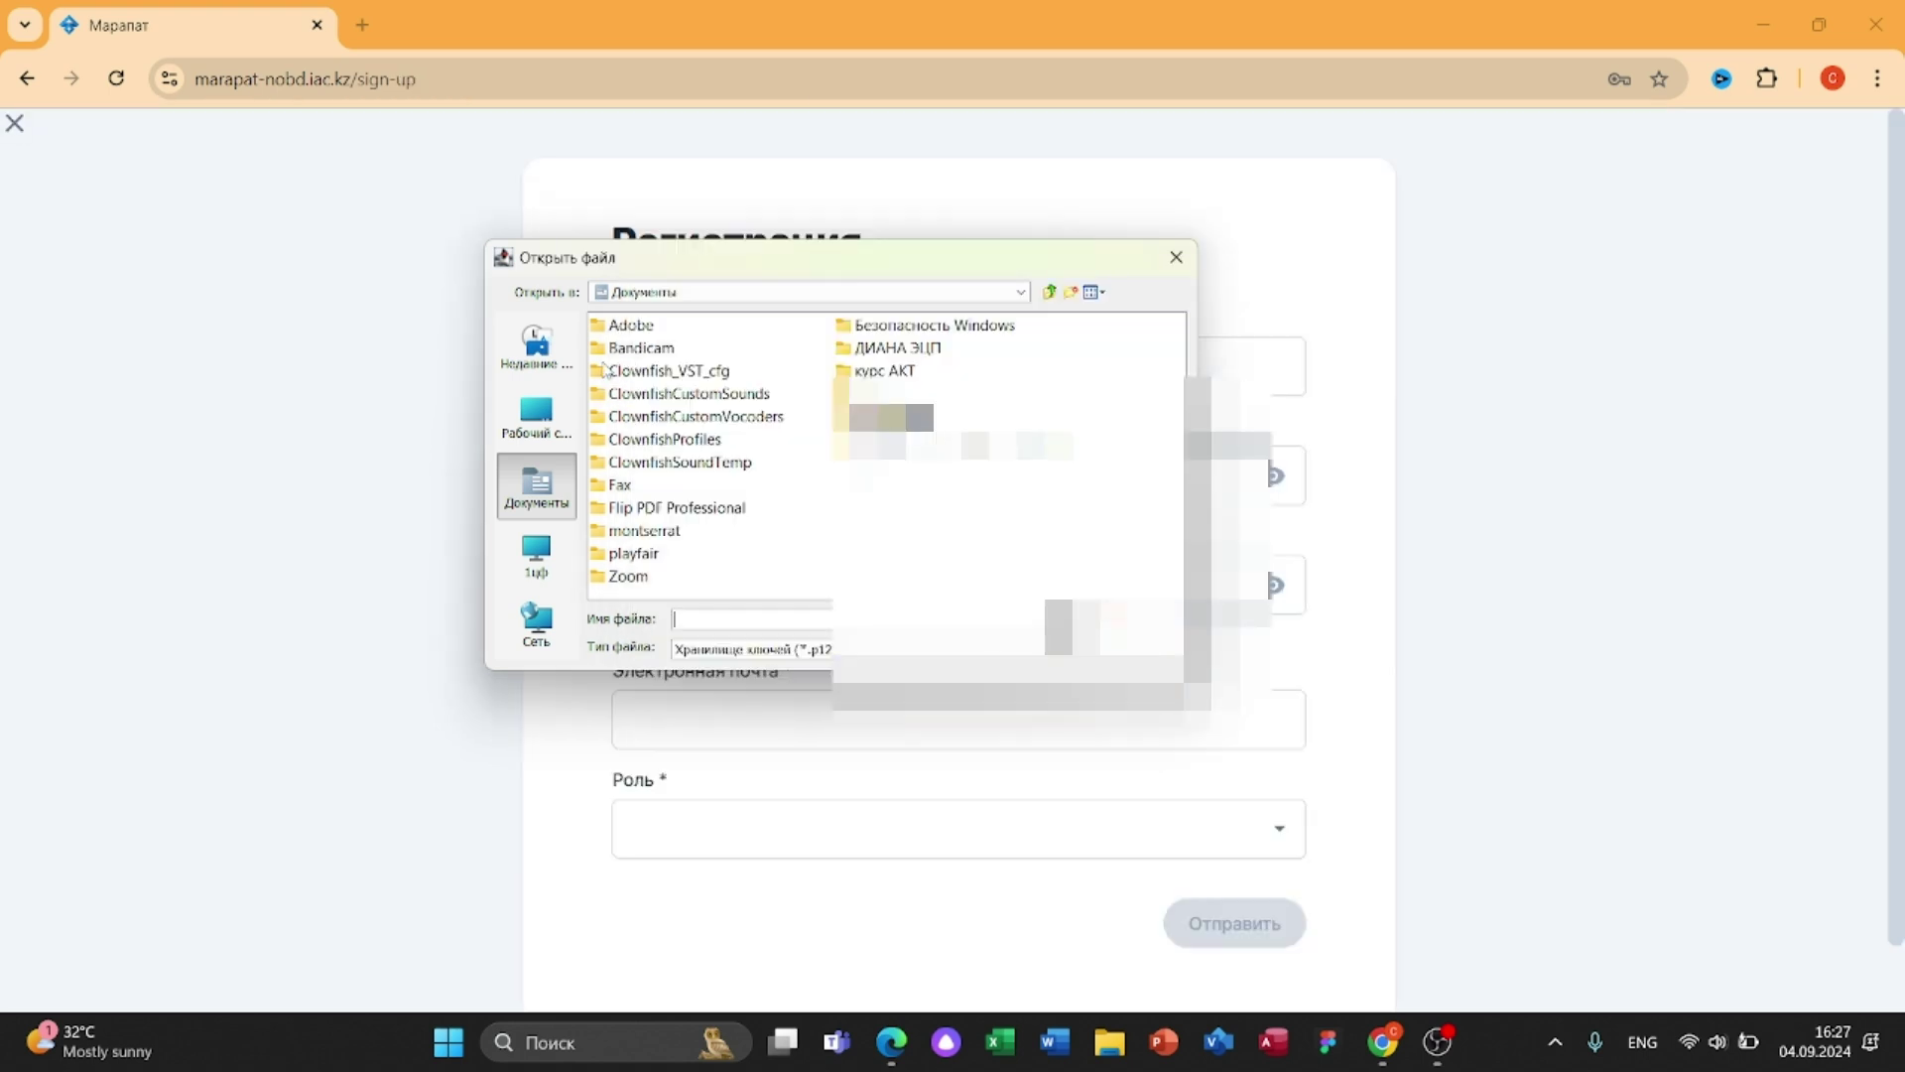
Close the file dialog and enter the account password in Пароль and Повтор пароля.
{"action": "left_click", "coordinate": [1178, 256]}
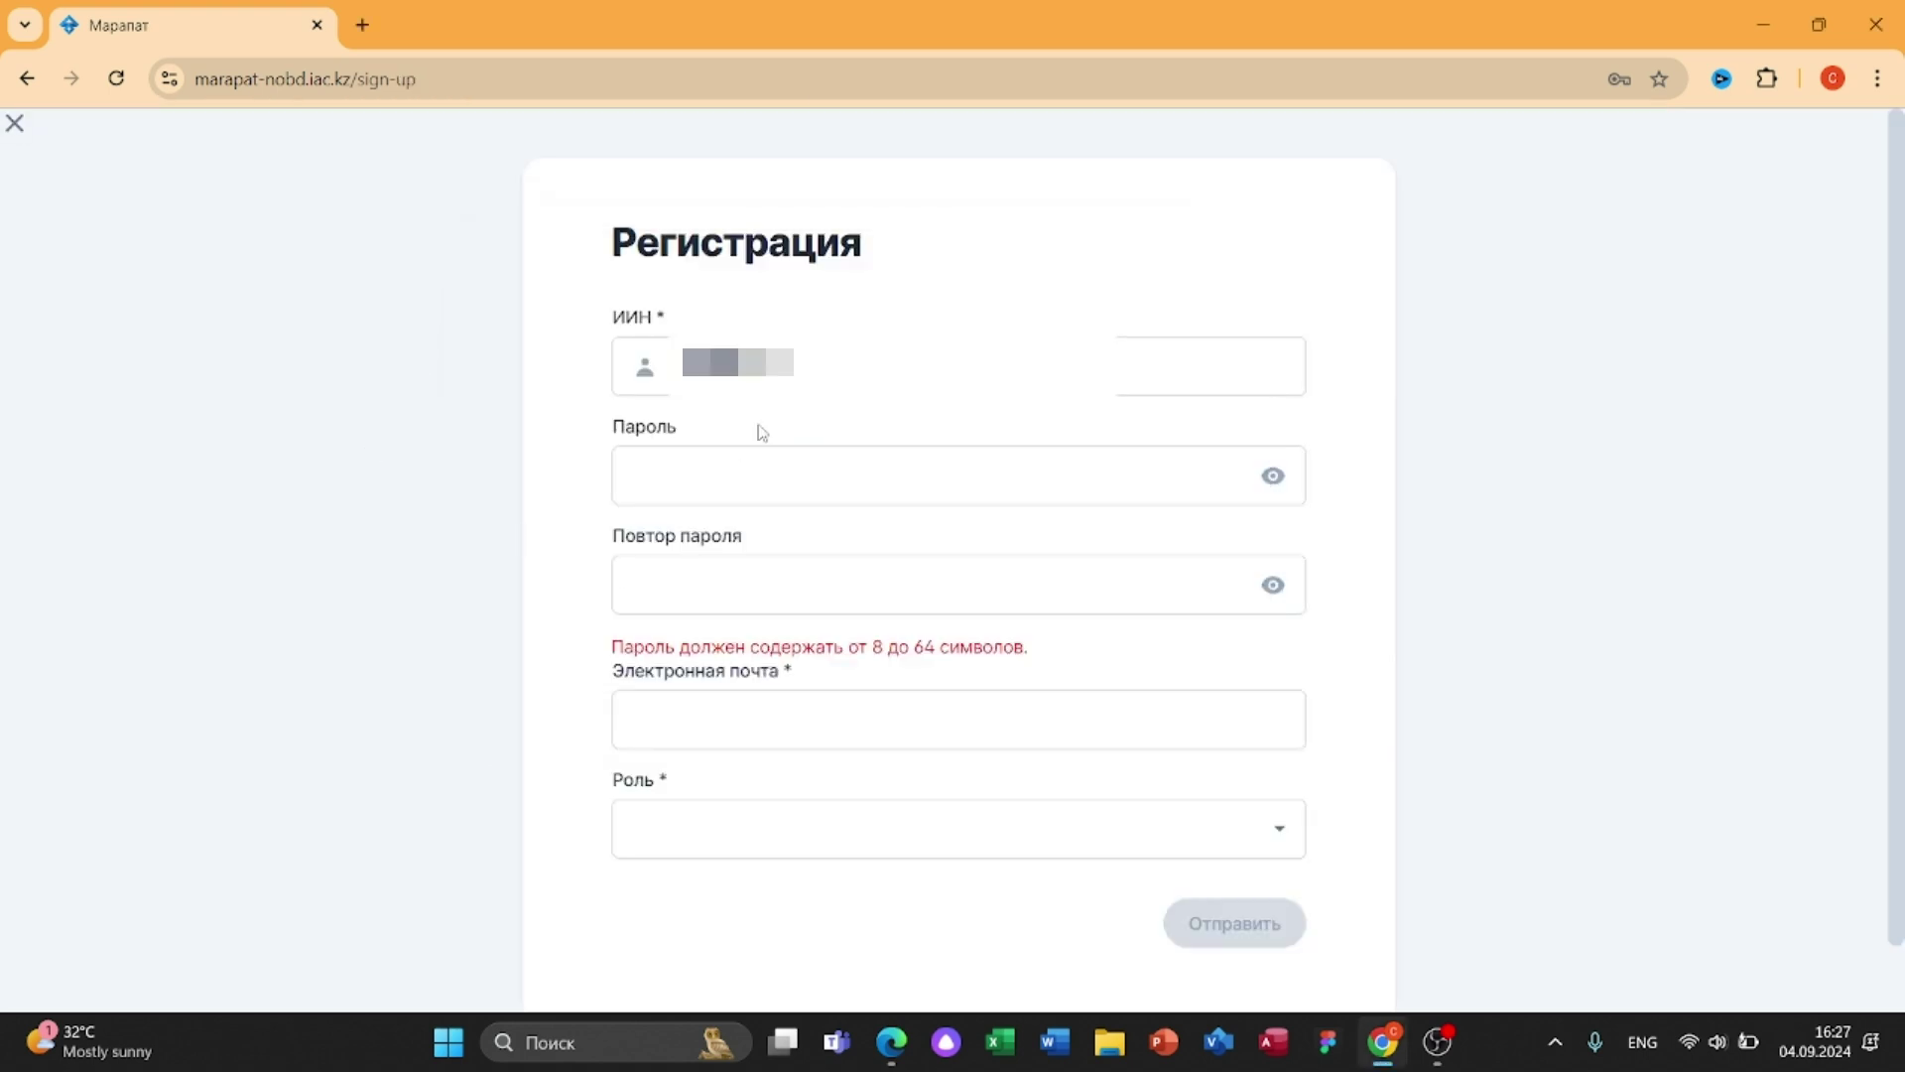
{"action": "left_click", "coordinate": [721, 477]}
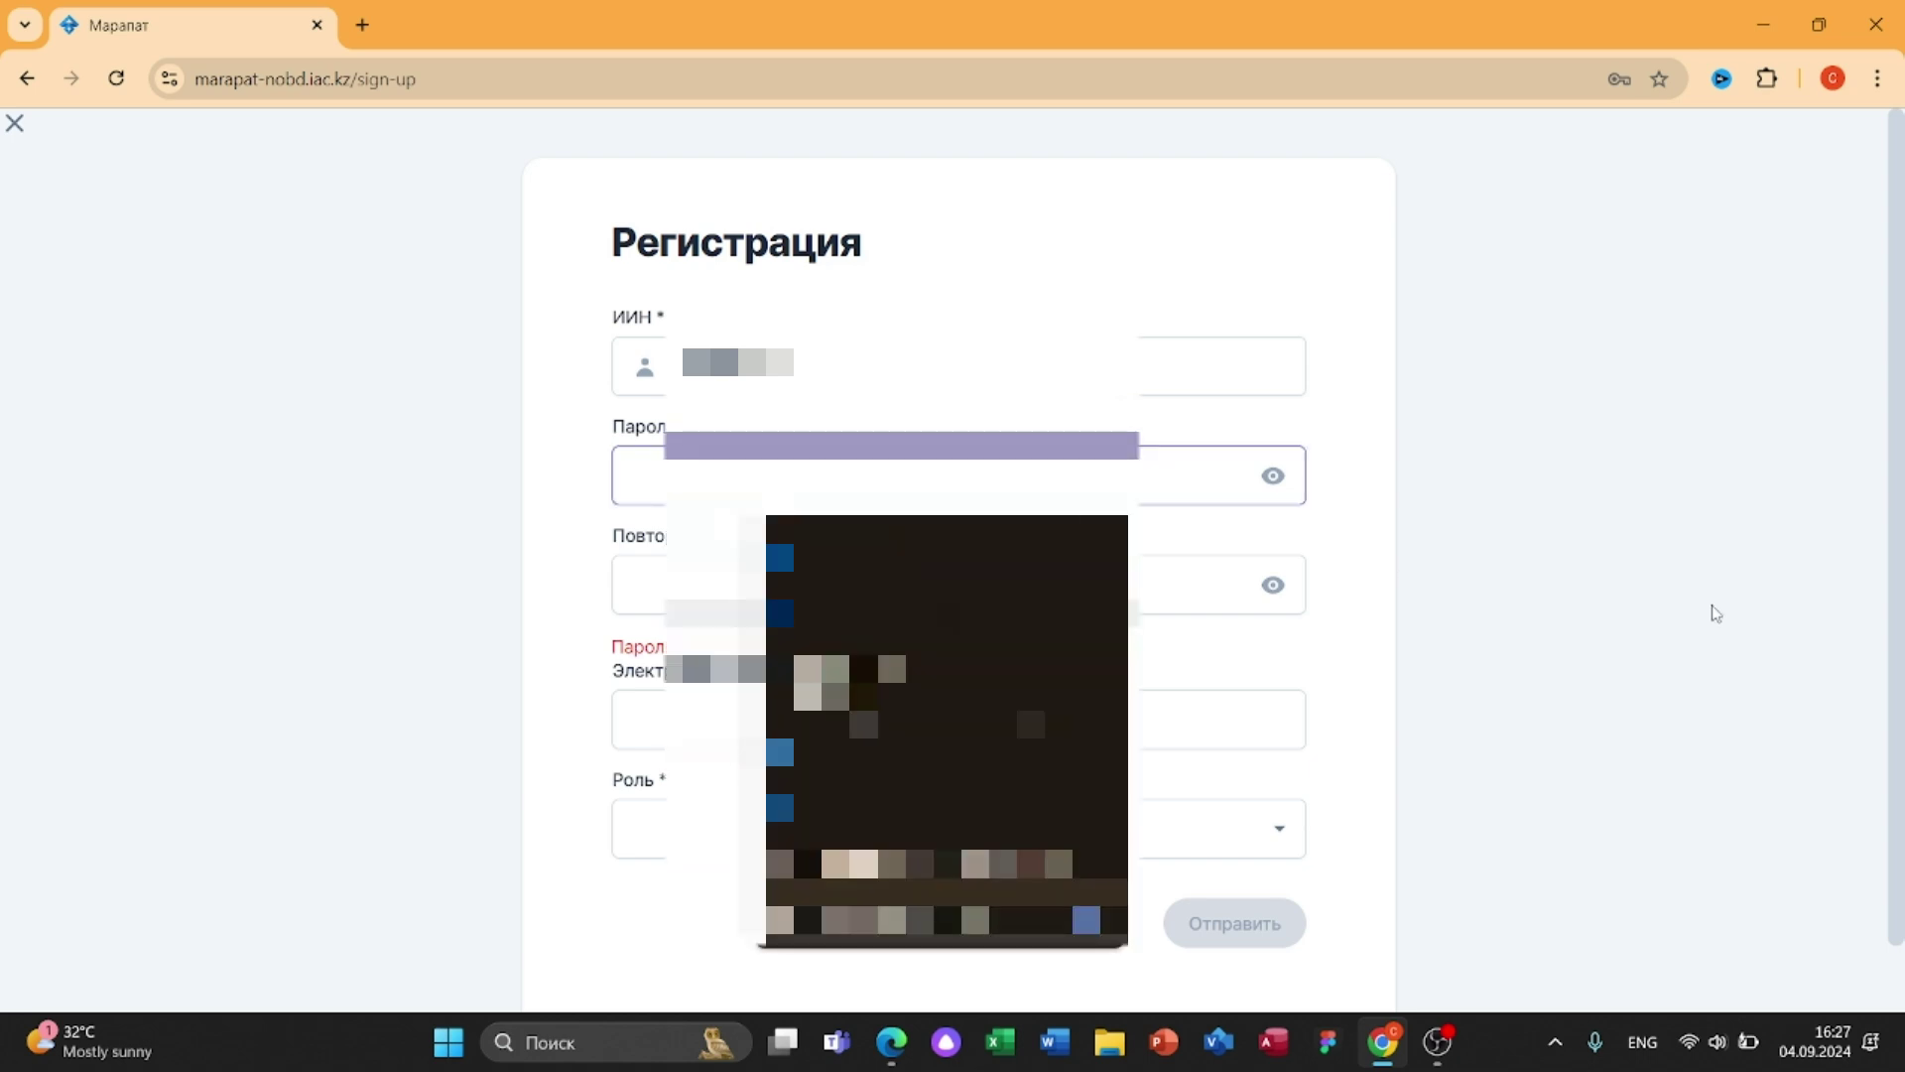
{"action": "left_click", "coordinate": [1715, 613]}
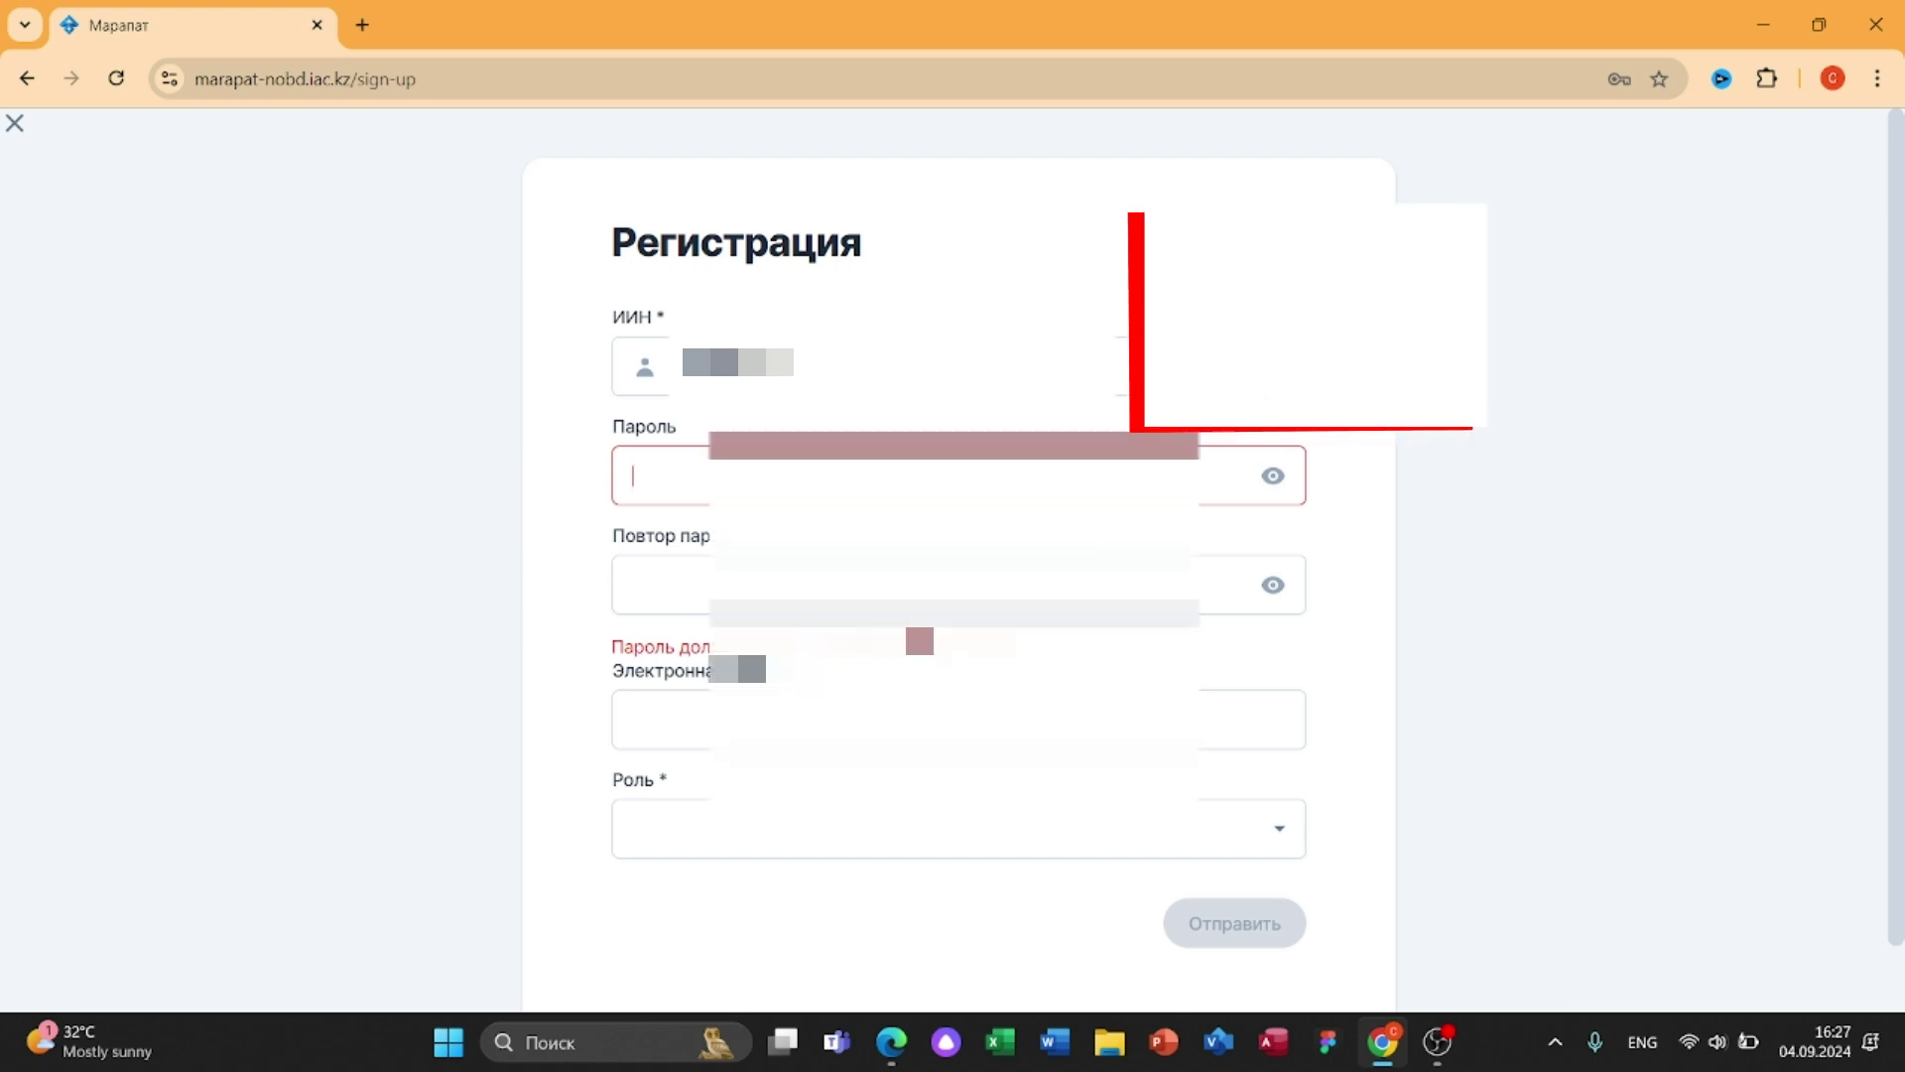
{"action": "left_click", "coordinate": [770, 478]}
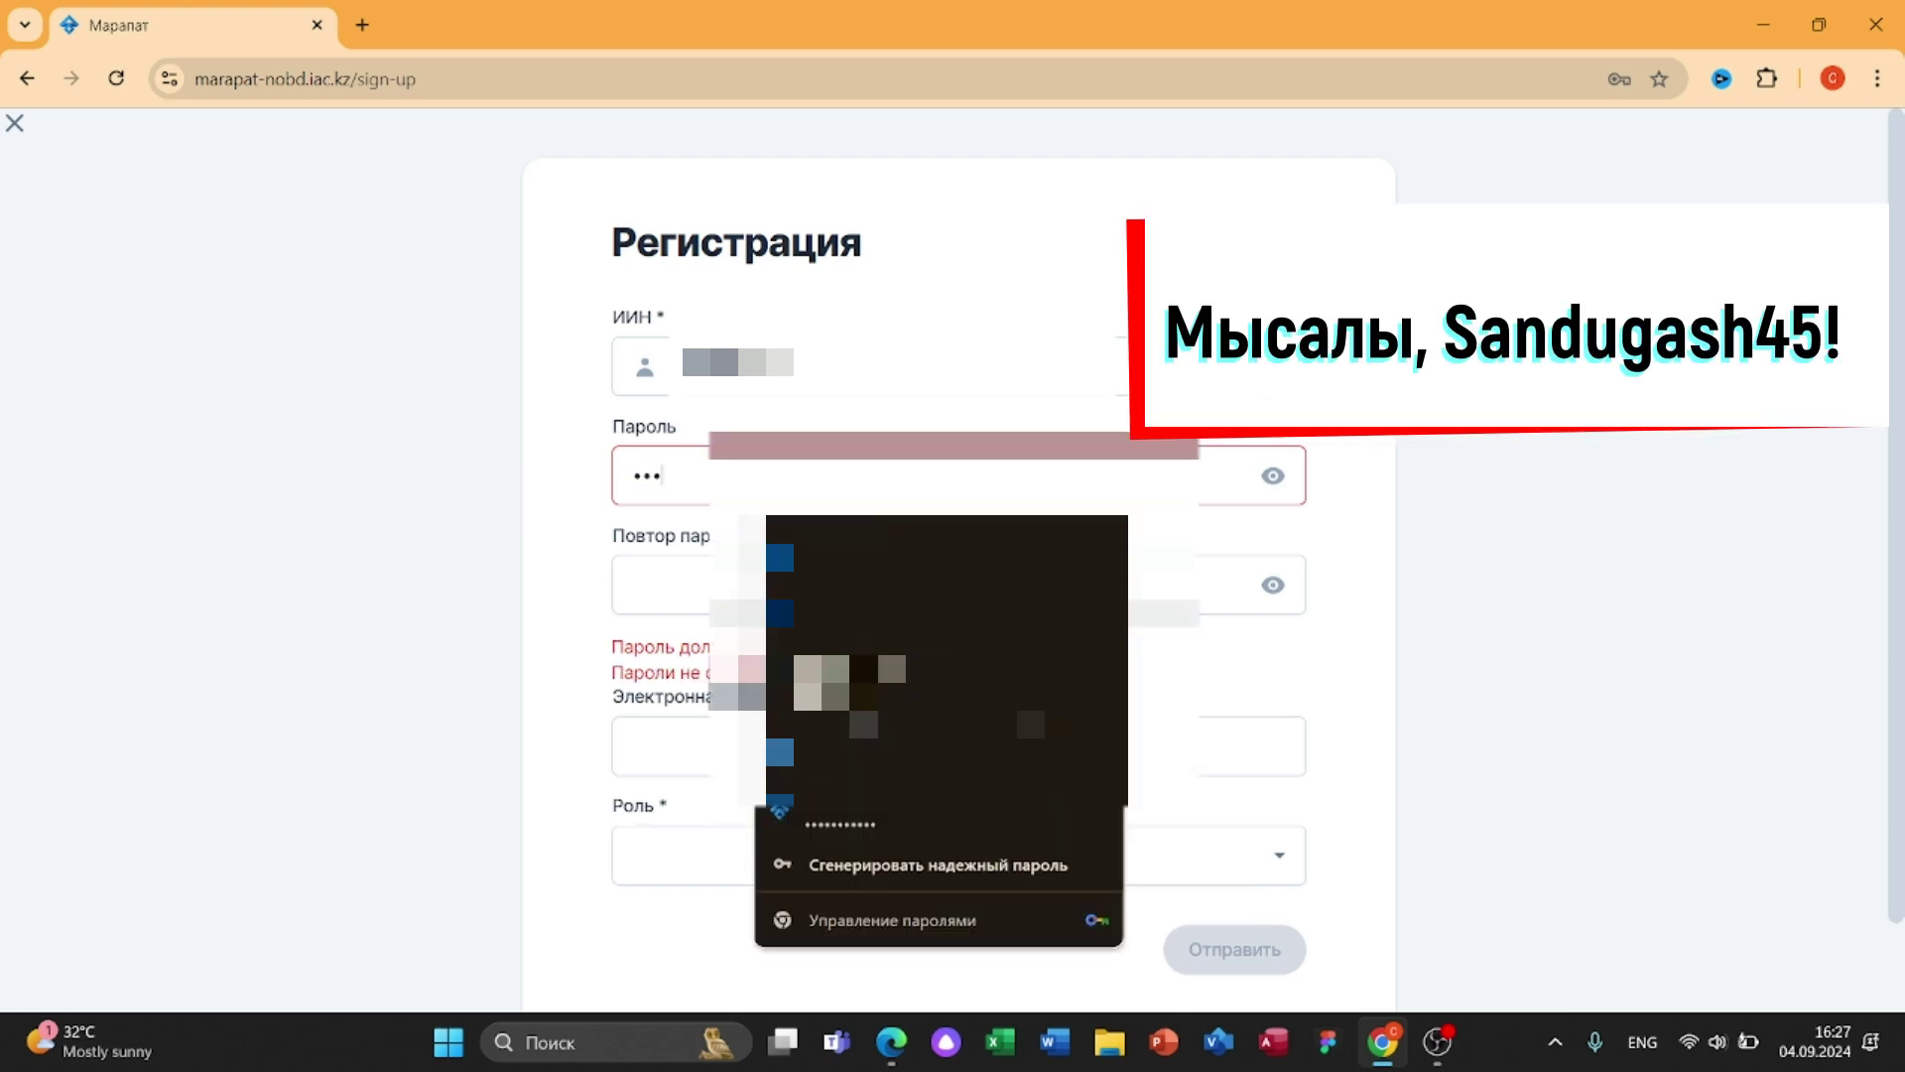
{"action": "left_click", "coordinate": [675, 583]}
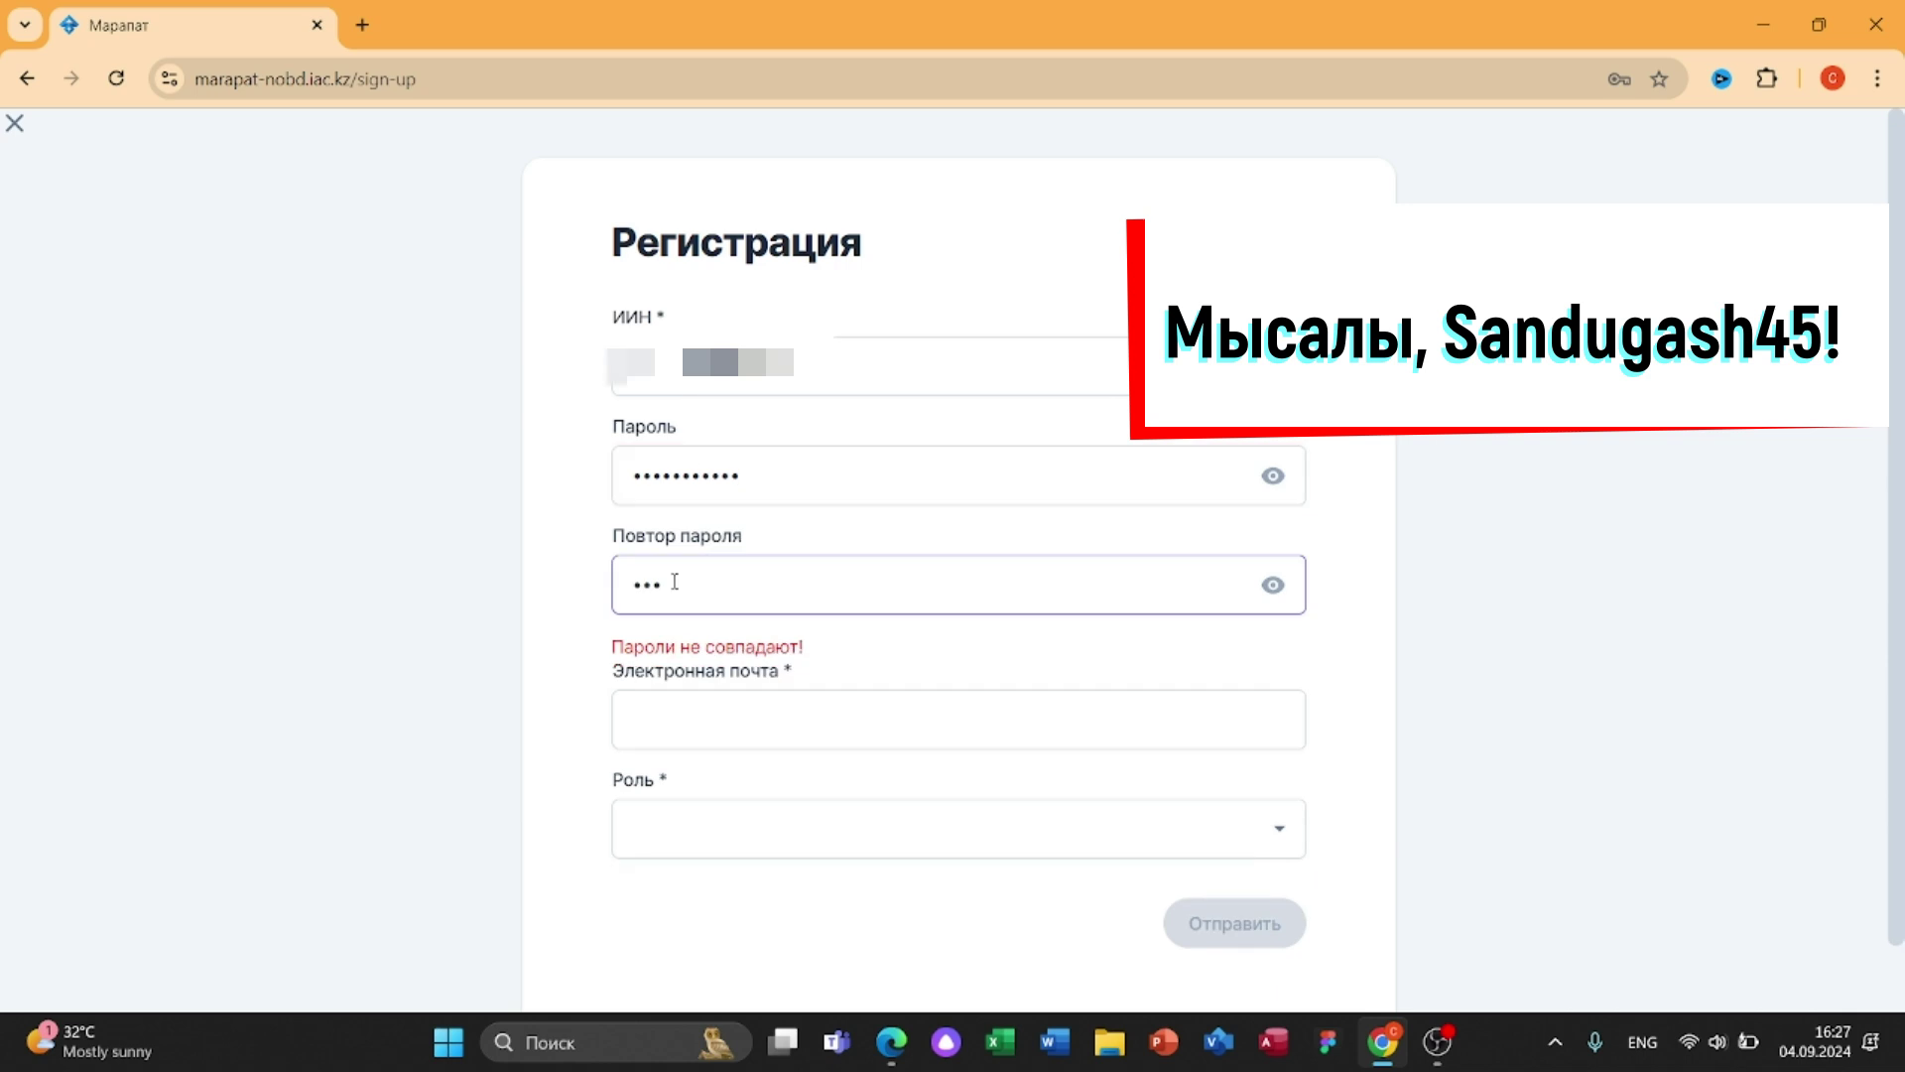
Fill in the saved e-mail, choose role Исполнитель and submit the registration request.
{"action": "left_click", "coordinate": [701, 689]}
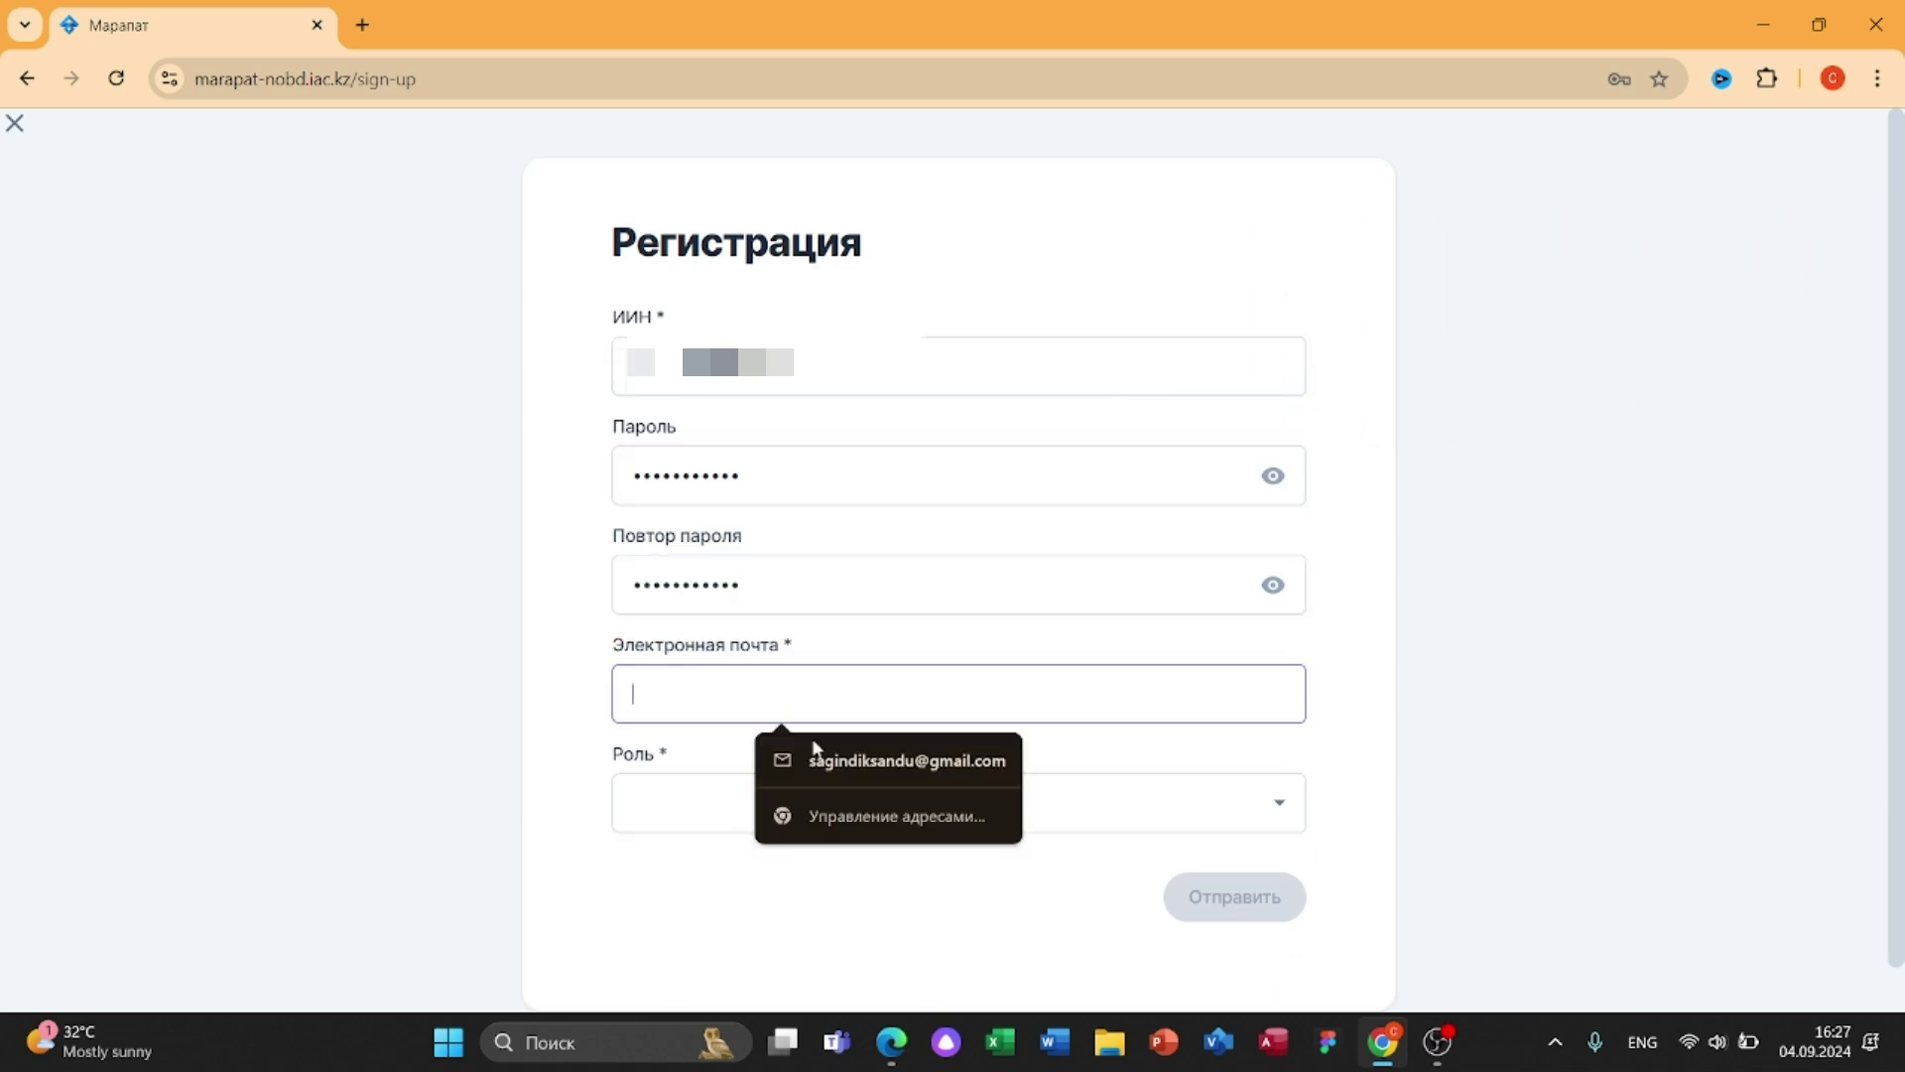
{"action": "left_click", "coordinate": [878, 761]}
{"action": "left_click", "coordinate": [663, 814]}
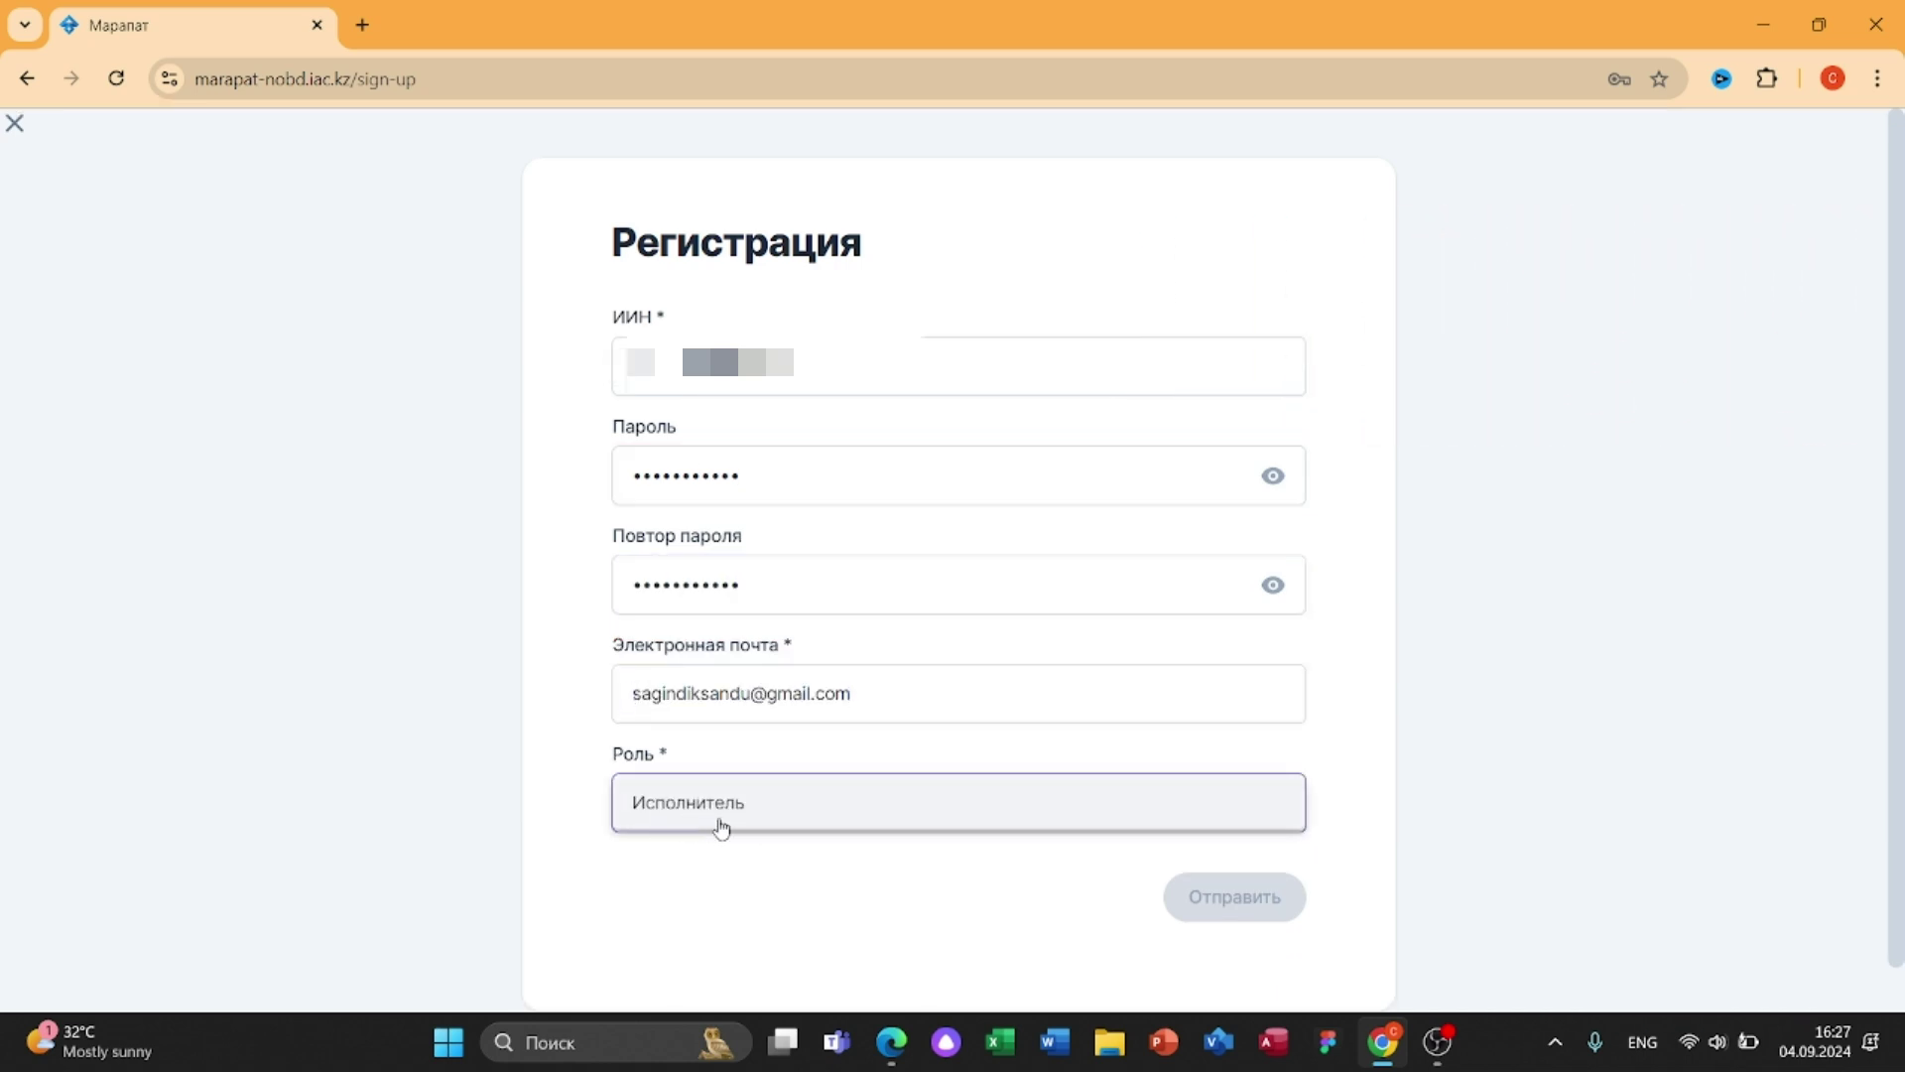
{"action": "left_click", "coordinate": [1266, 794]}
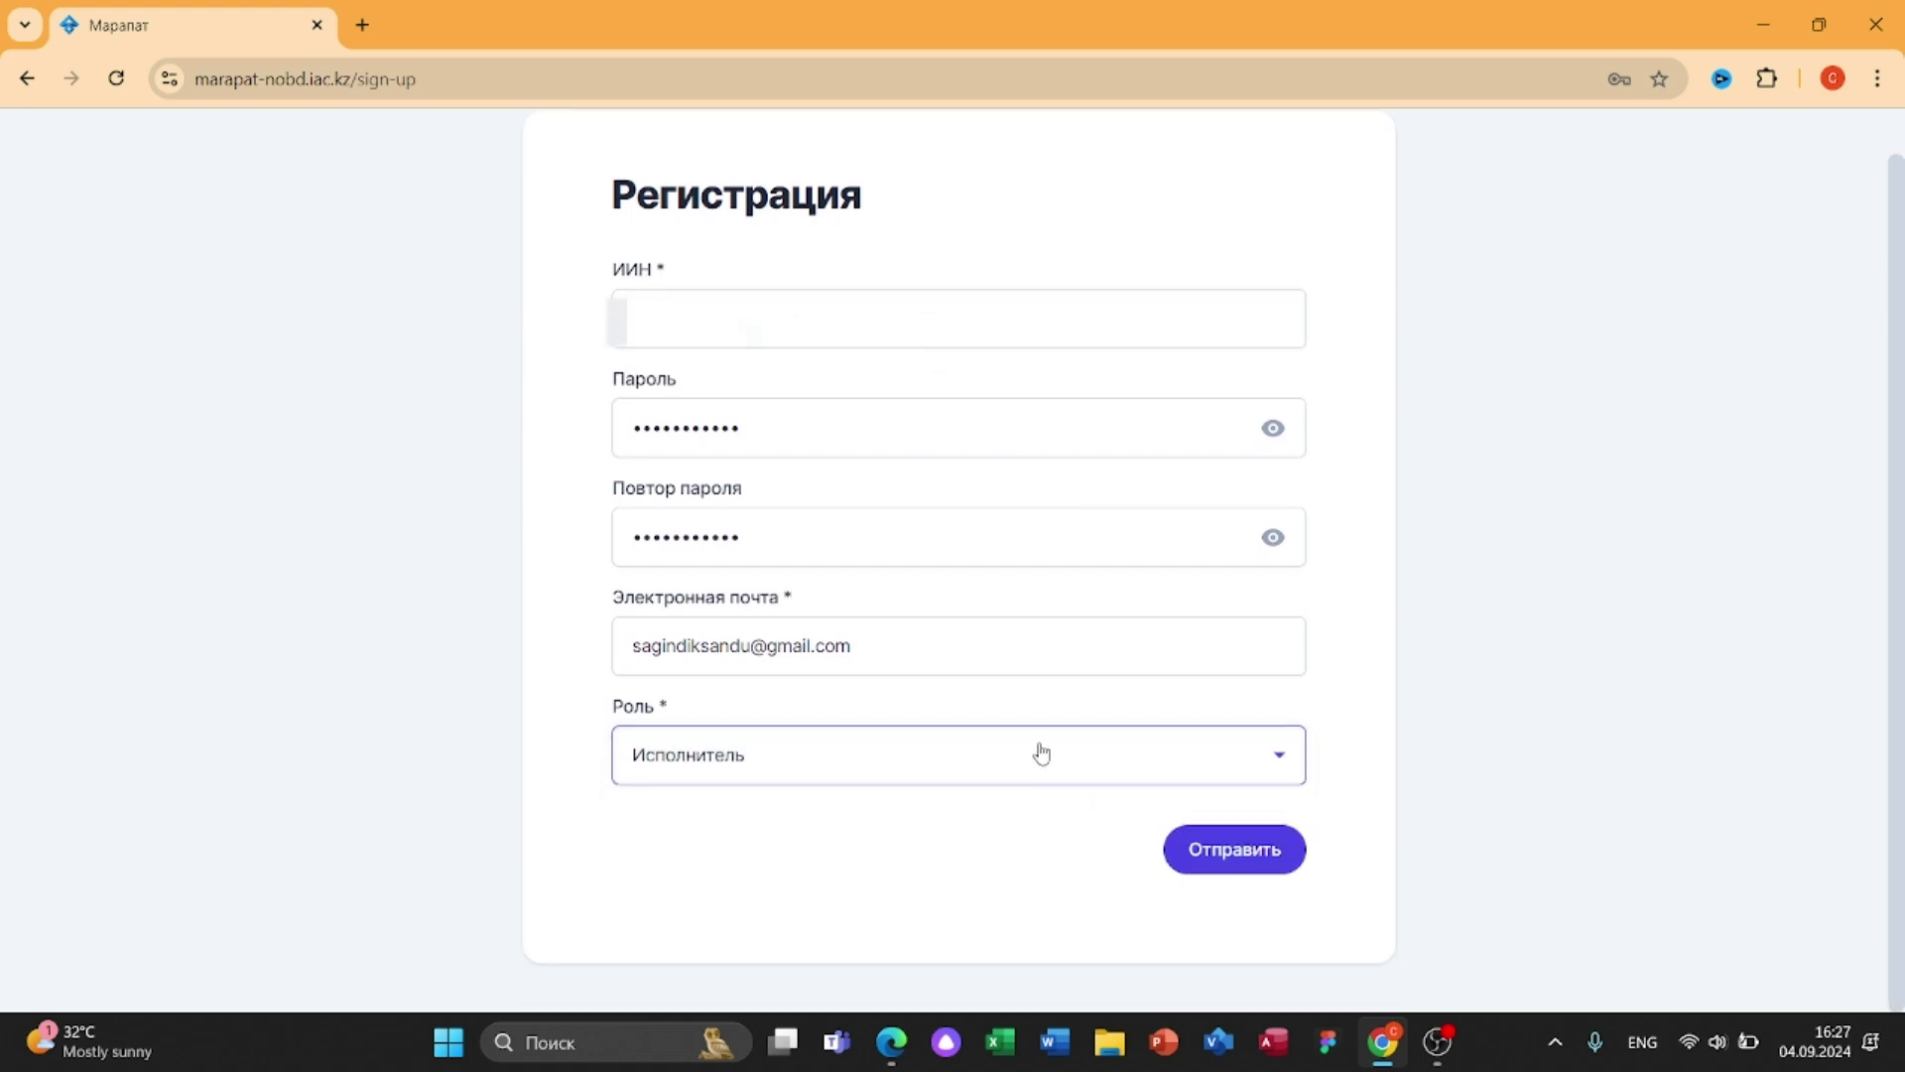
{"action": "left_click", "coordinate": [1254, 861]}
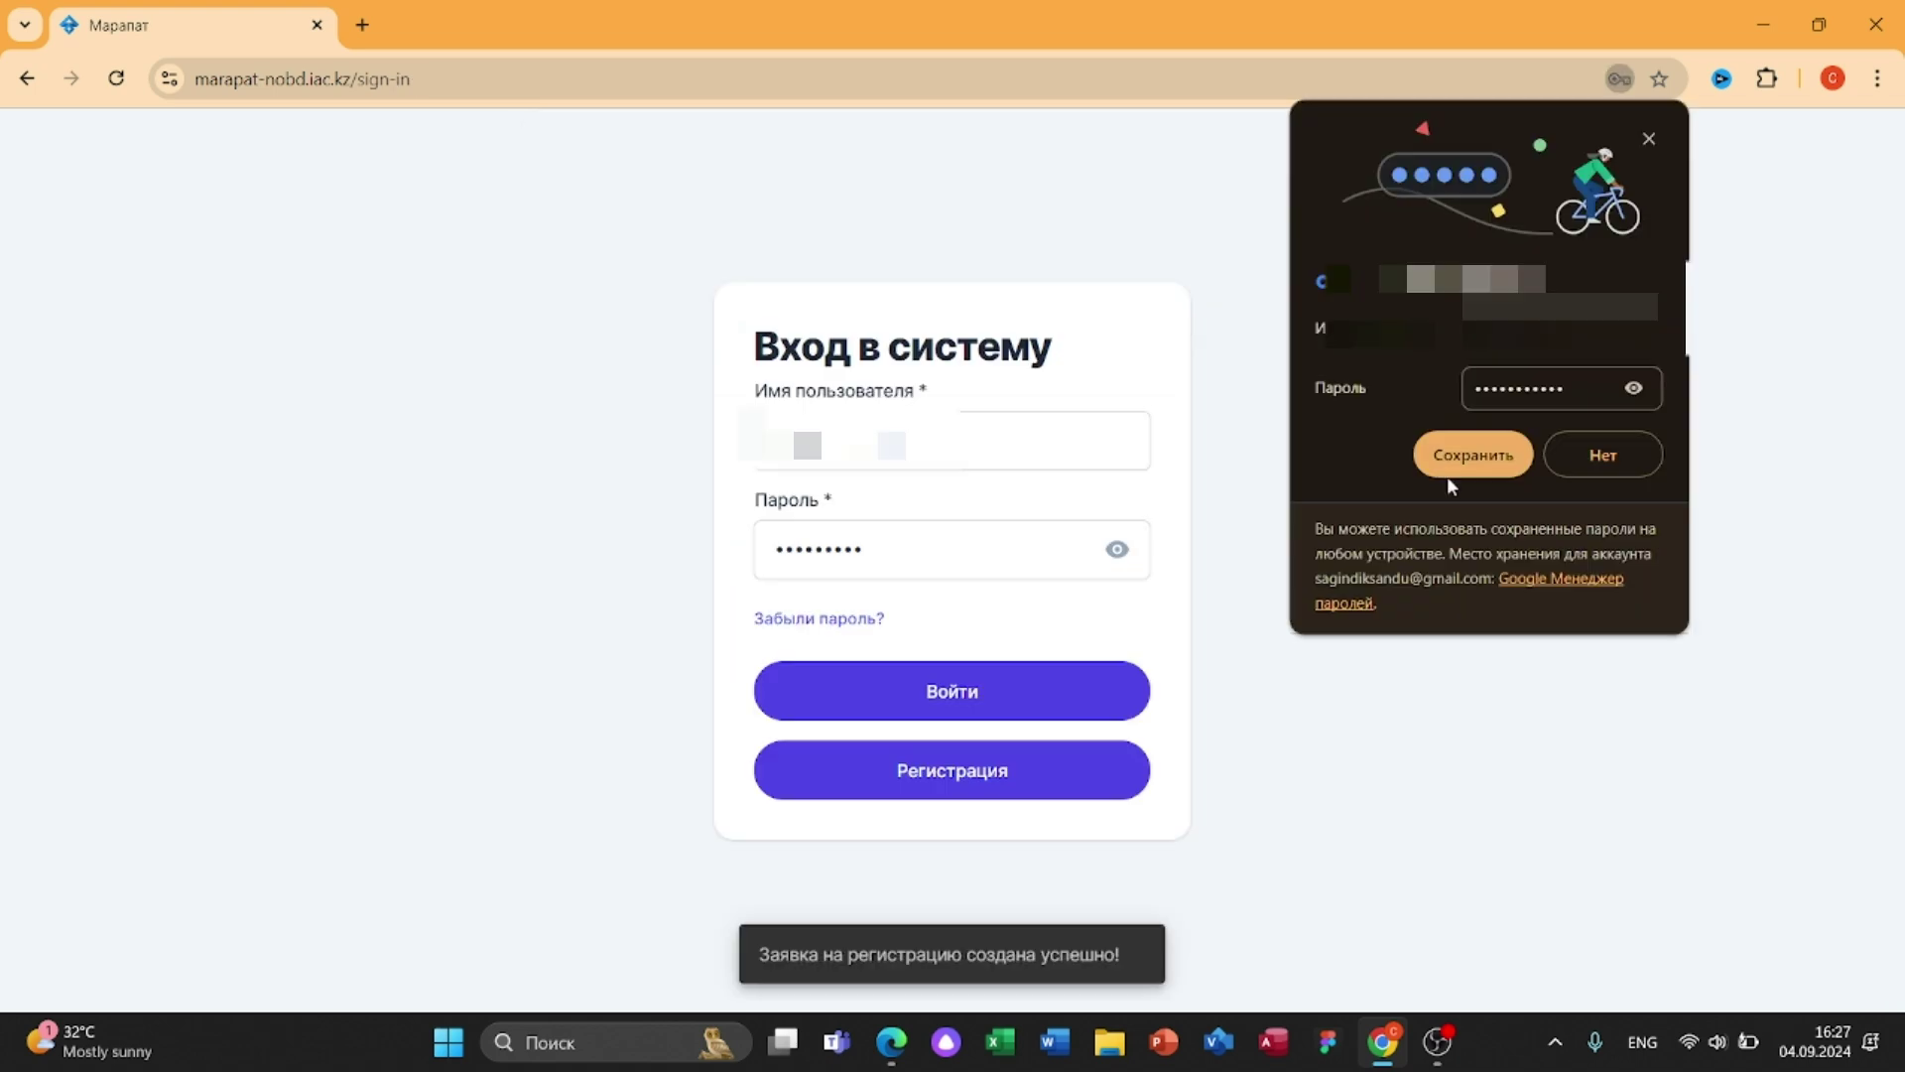
Sign in with the .p12 key from 1 > нобд > новый эцп and switch the interface to KZ.
{"action": "left_click", "coordinate": [1481, 466]}
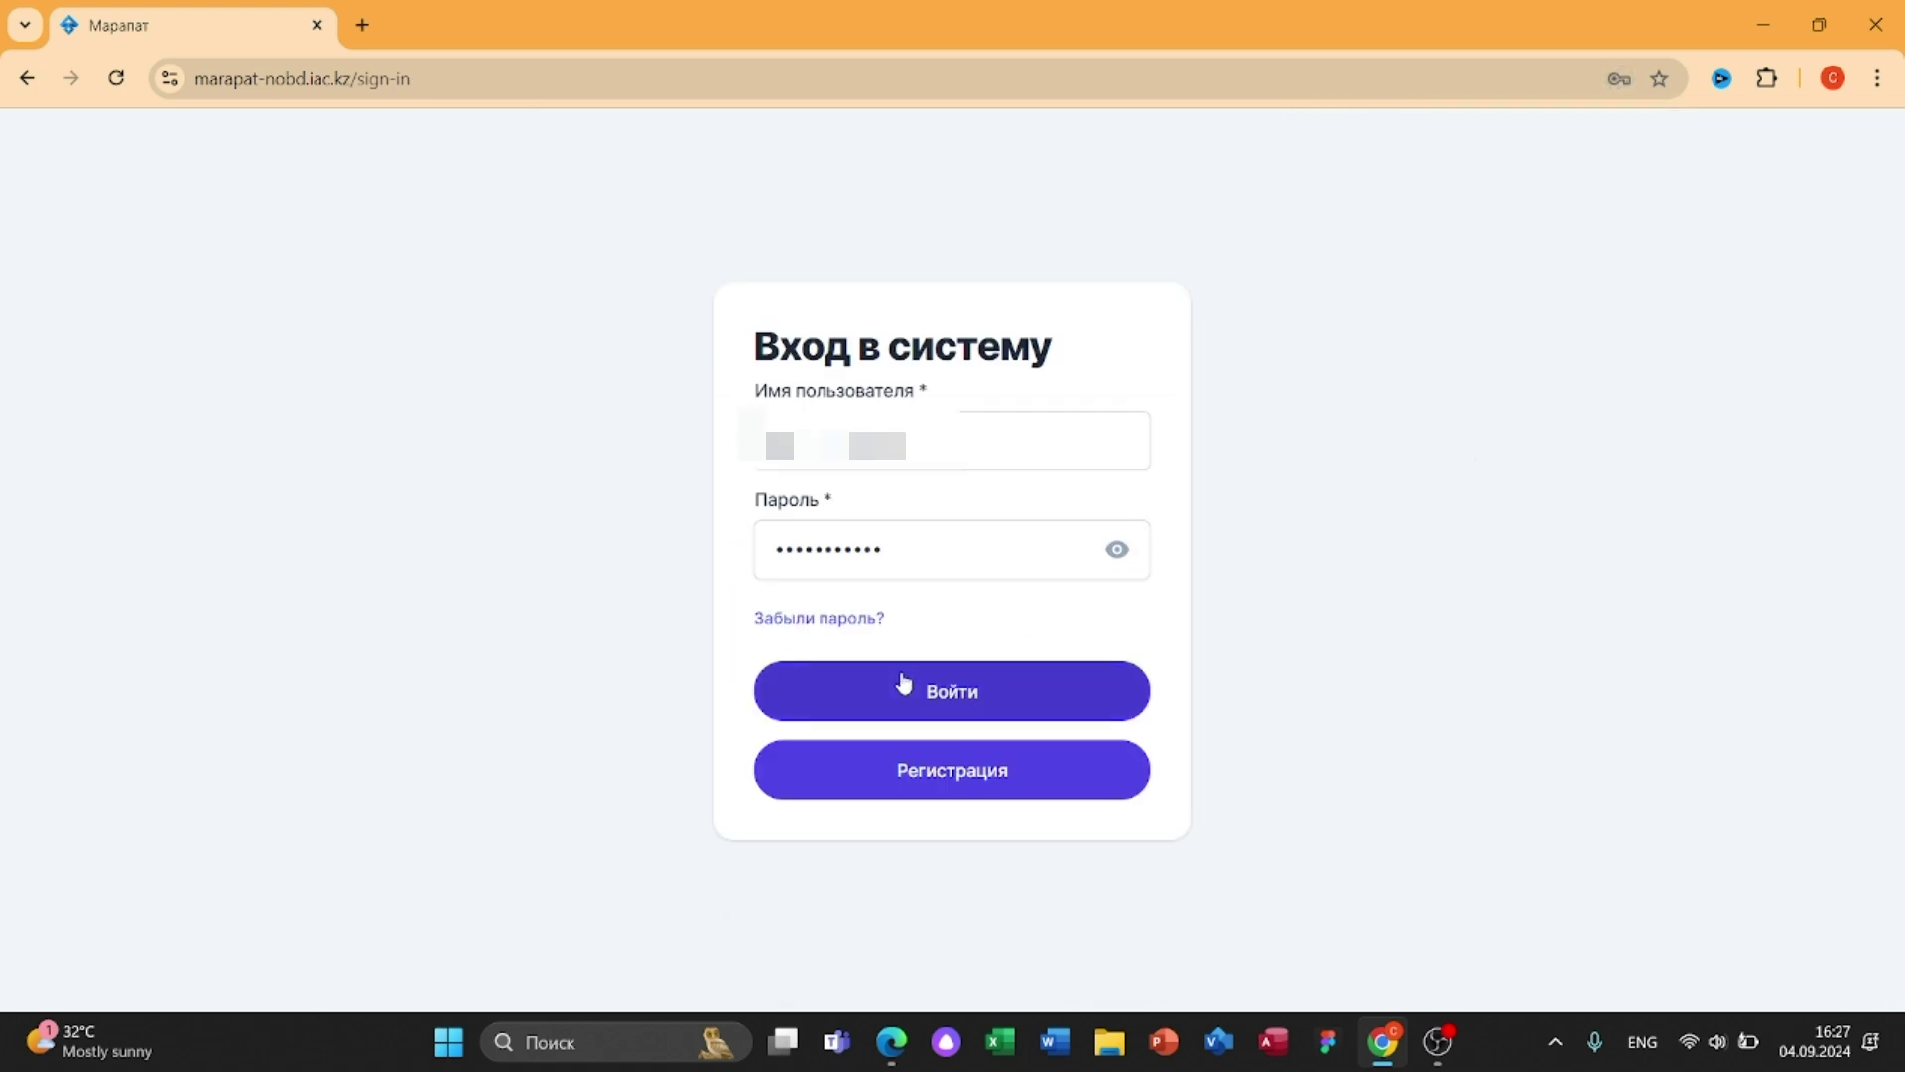
{"action": "left_click", "coordinate": [967, 695]}
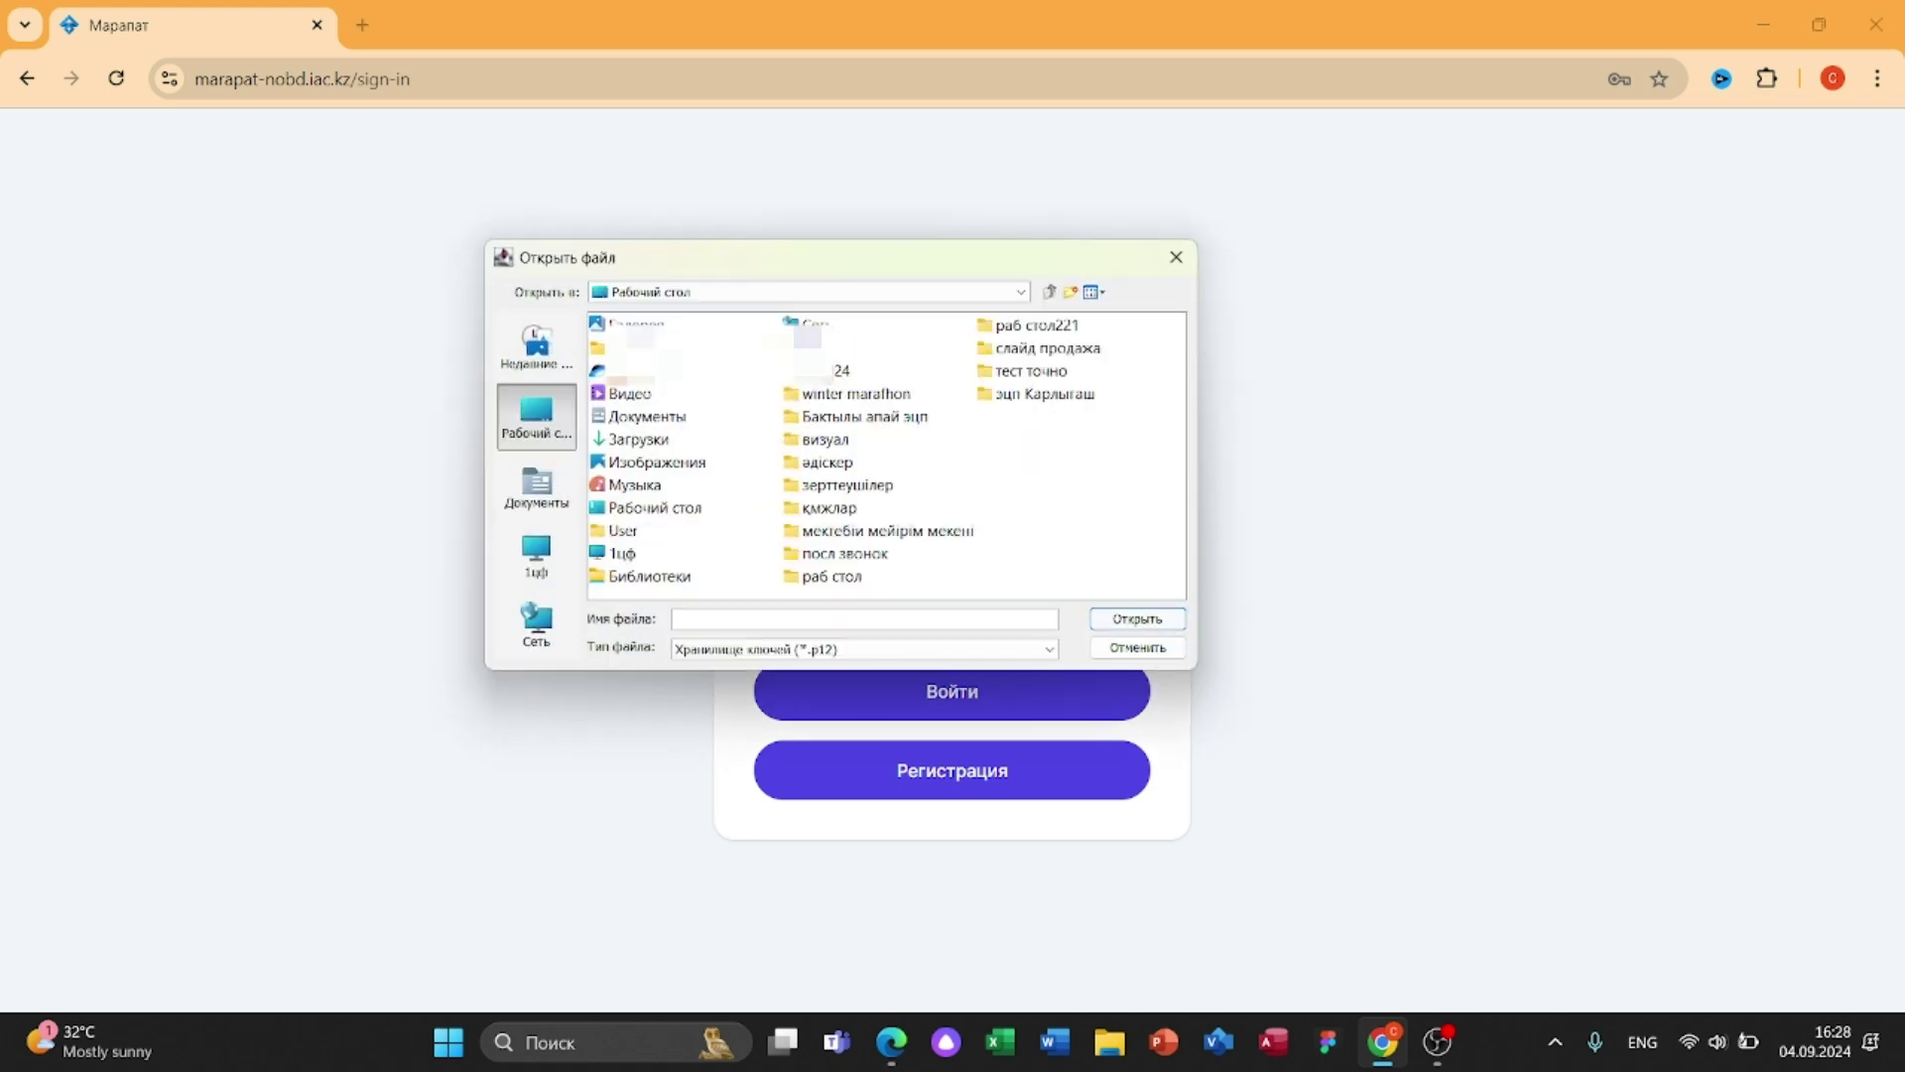
{"action": "double_click", "coordinate": [829, 354]}
{"action": "left_click", "coordinate": [640, 348]}
{"action": "double_click", "coordinate": [640, 347]}
{"action": "double_click", "coordinate": [640, 343]}
{"action": "double_click", "coordinate": [640, 348]}
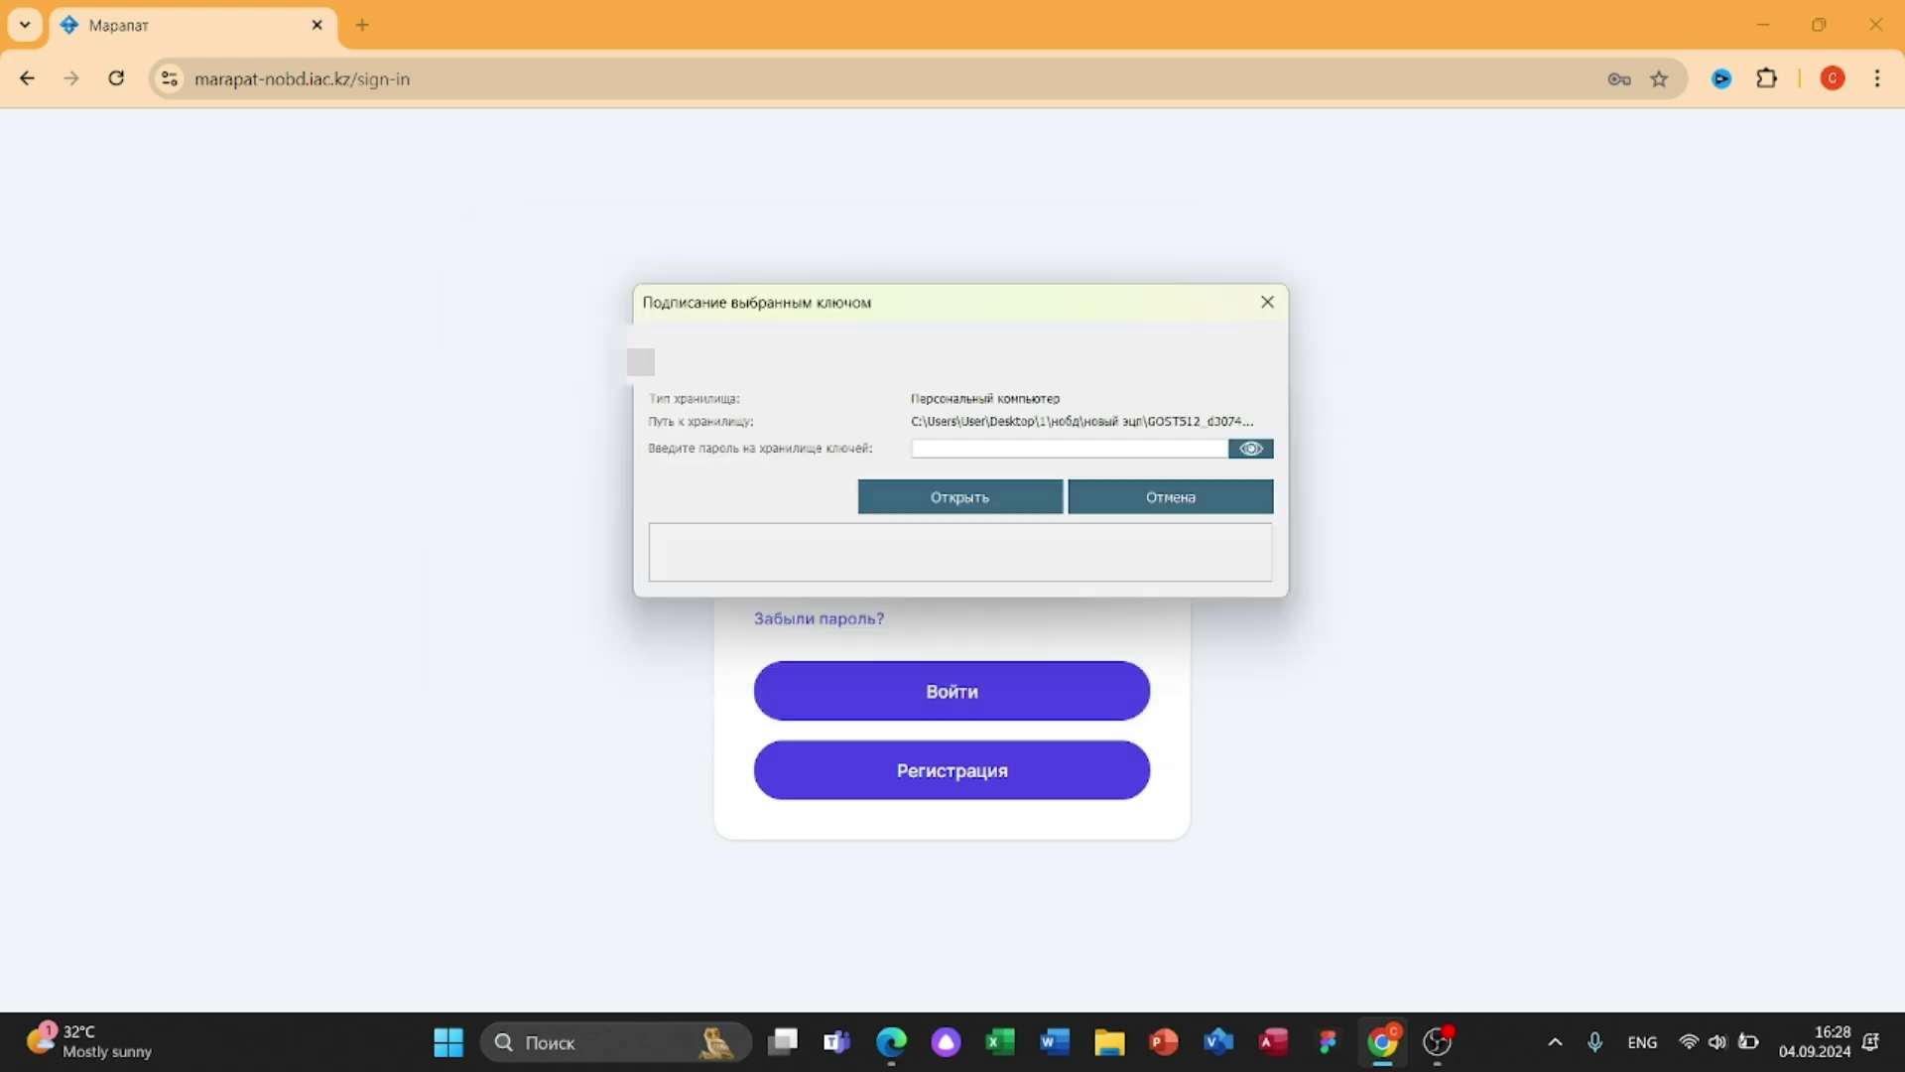
{"action": "key", "text": "Return"}
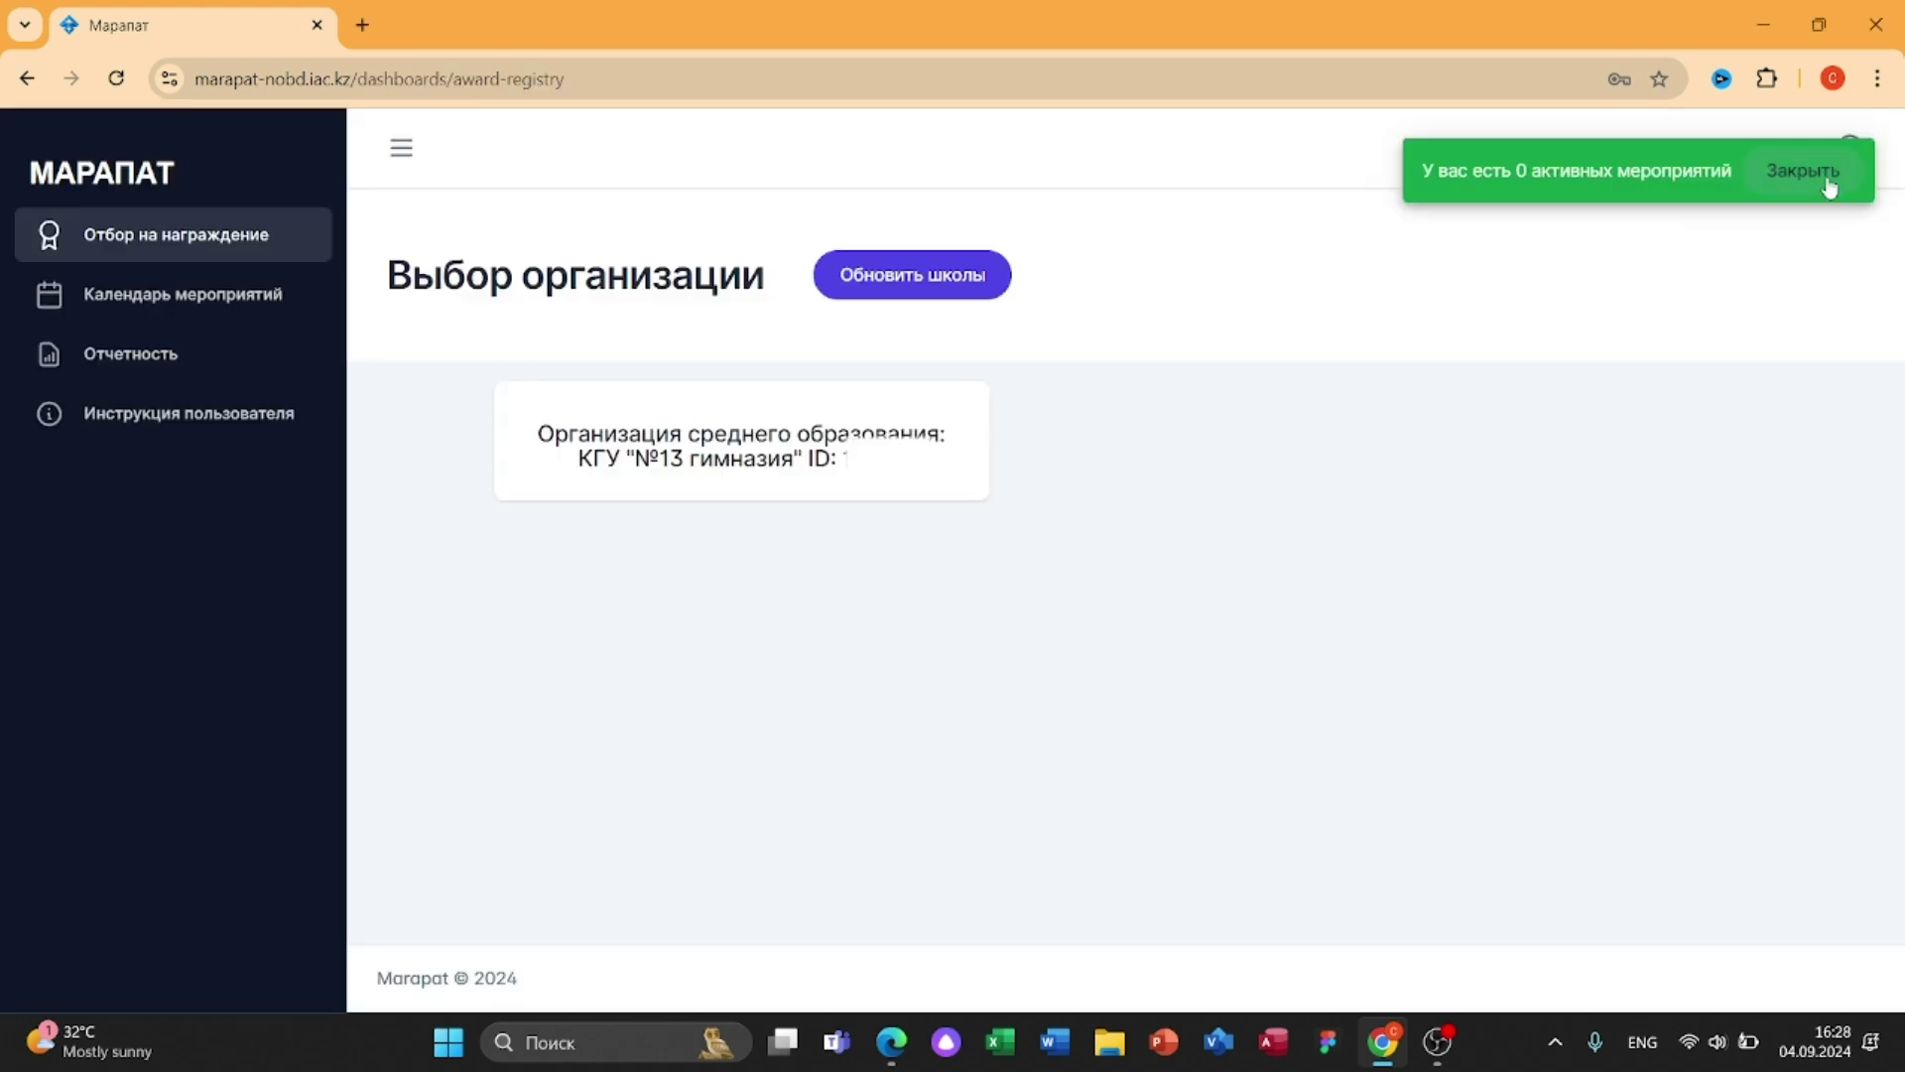
{"action": "left_click", "coordinate": [1788, 149]}
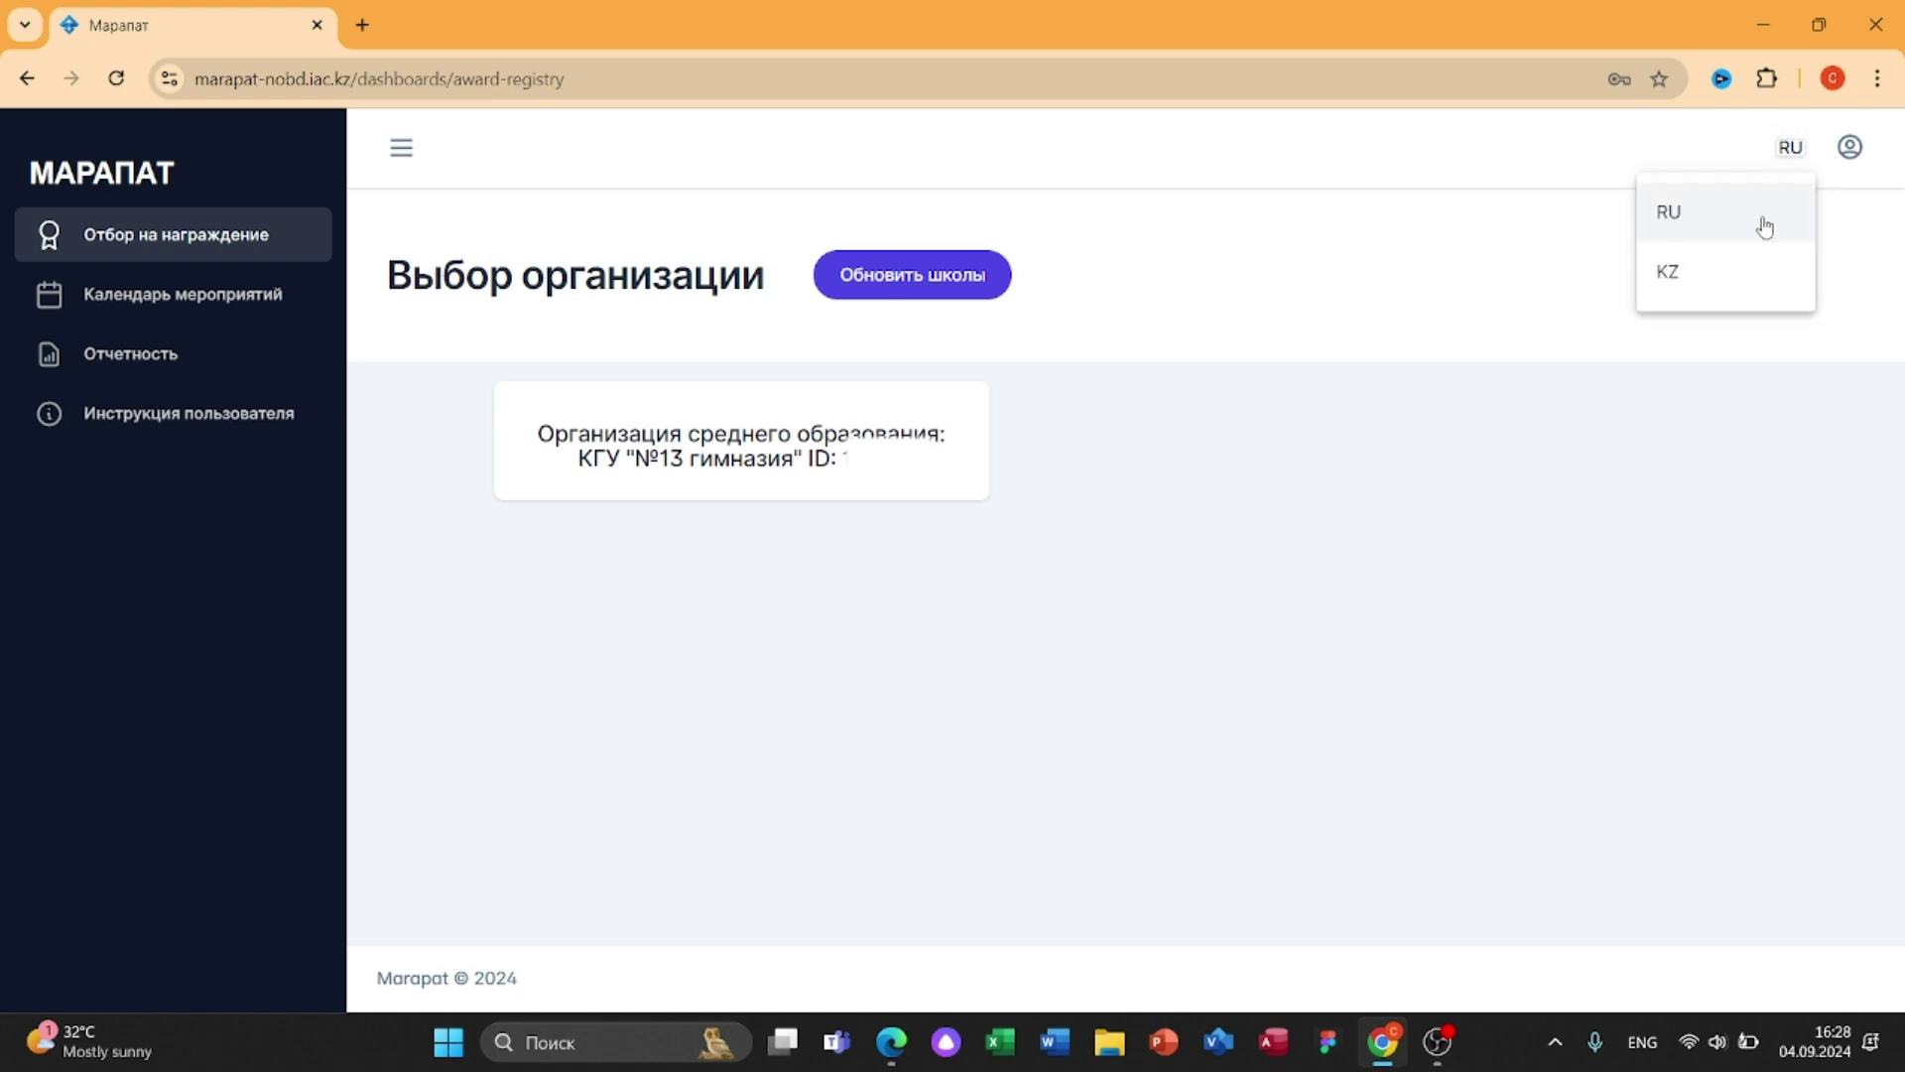
{"action": "left_click", "coordinate": [1699, 289]}
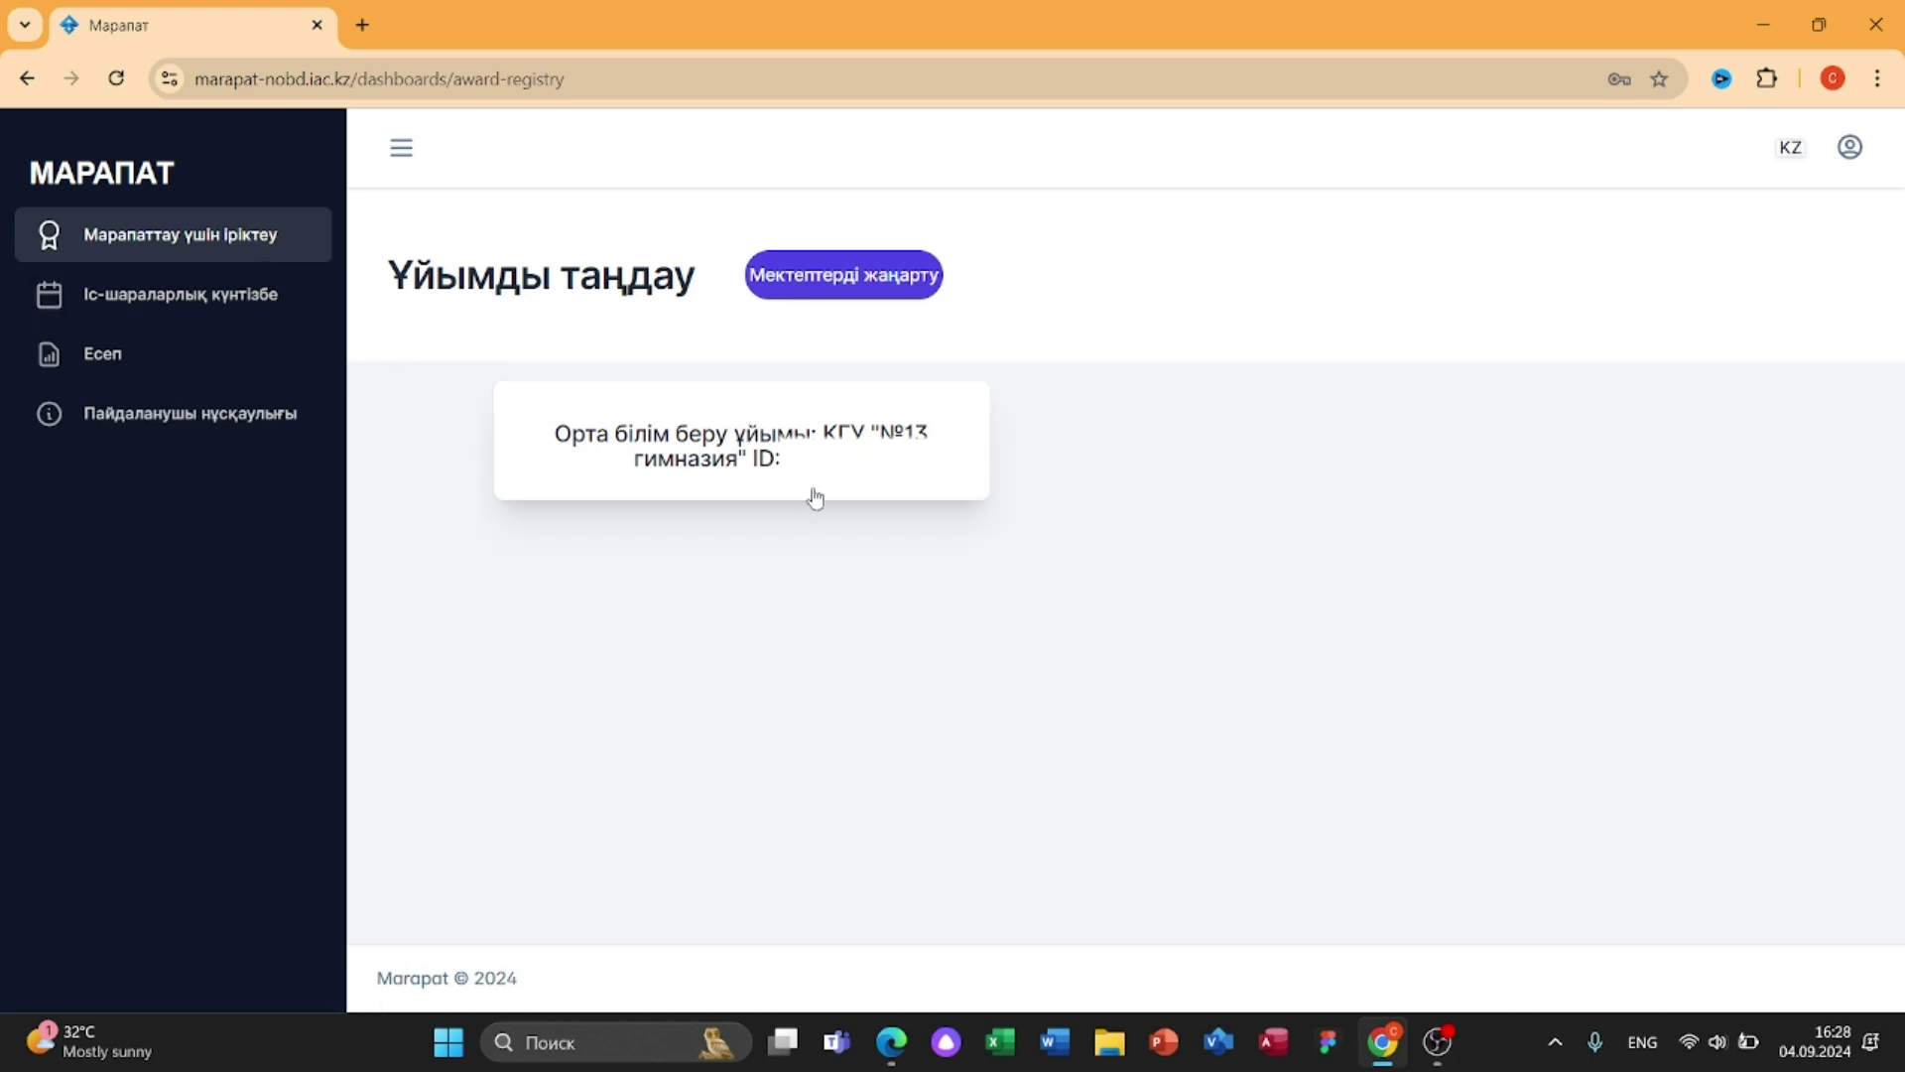
Open gymnasium №13's award records and search Введите ФИО for the teacher's surname.
{"action": "left_click", "coordinate": [785, 471]}
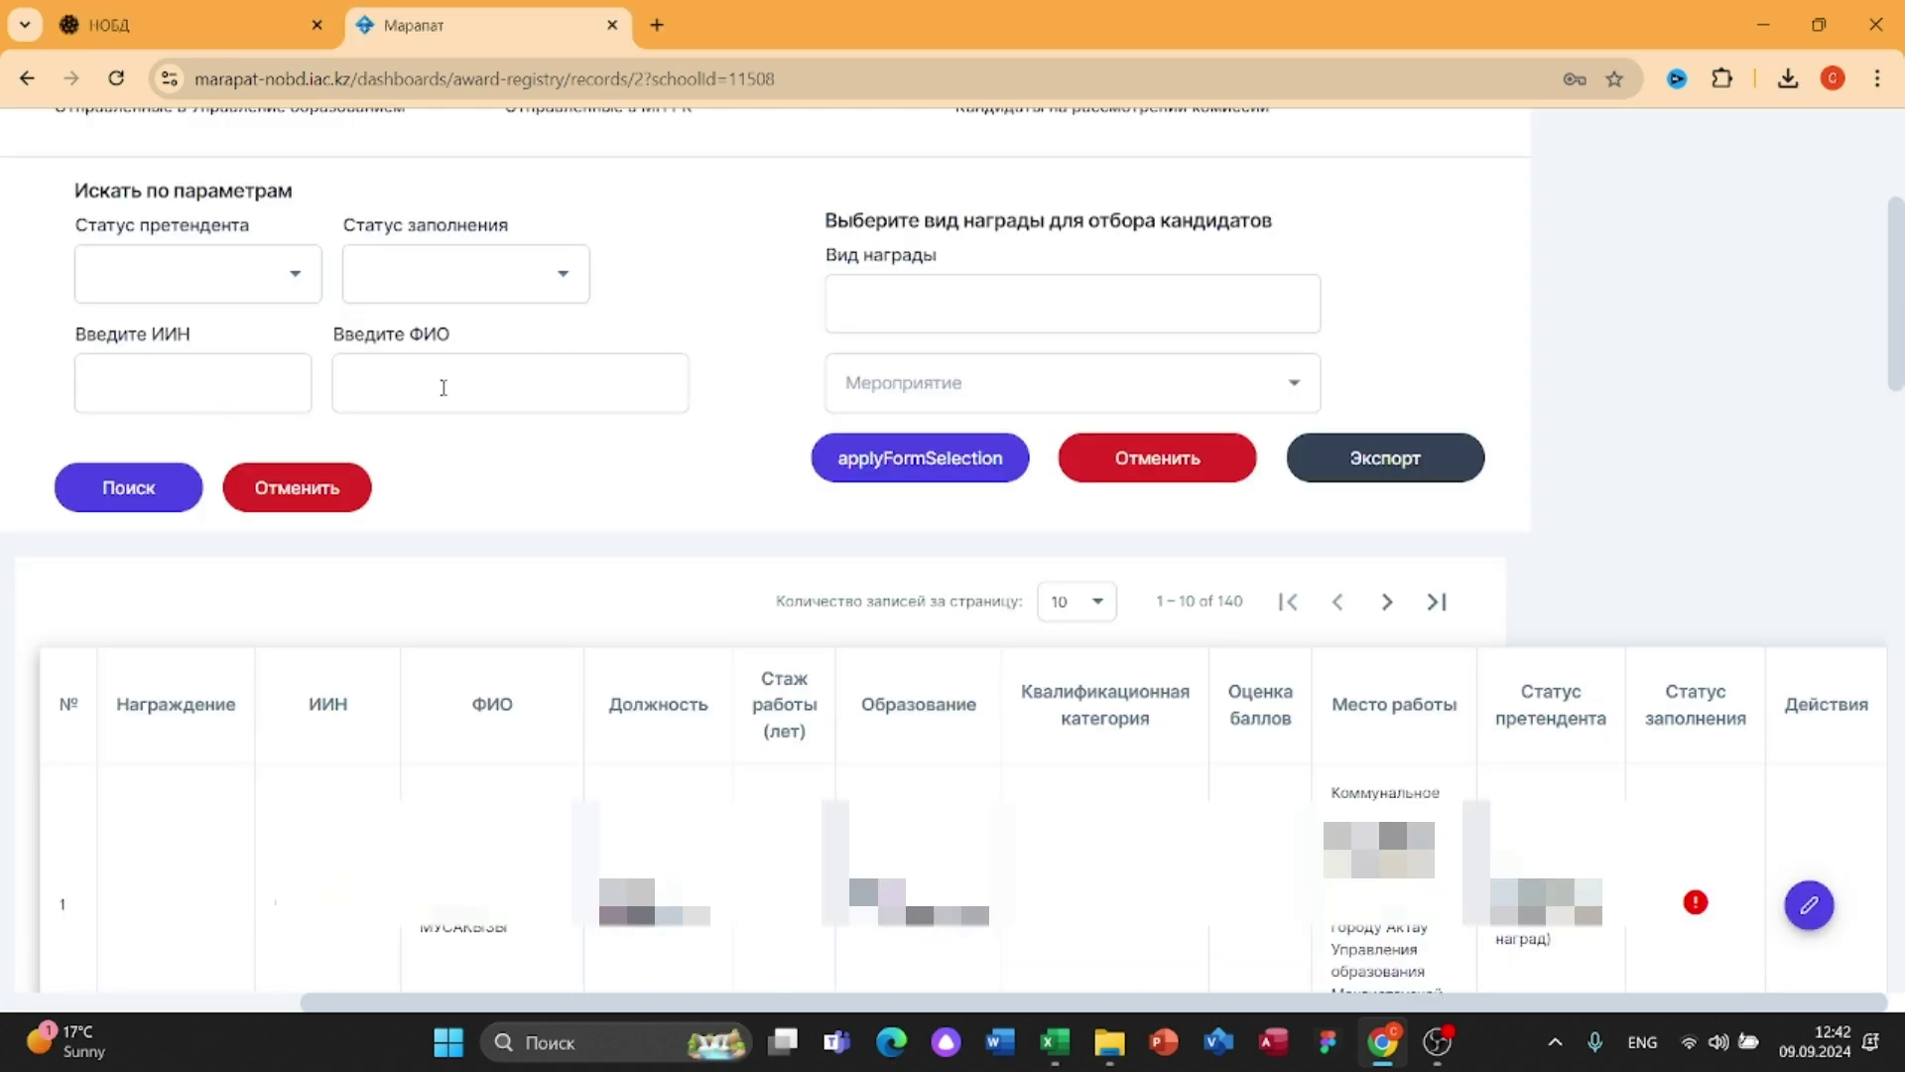
{"action": "left_click", "coordinate": [443, 387]}
{"action": "key", "text": "alt+shift"}
{"action": "type", "text": "Емеше"}
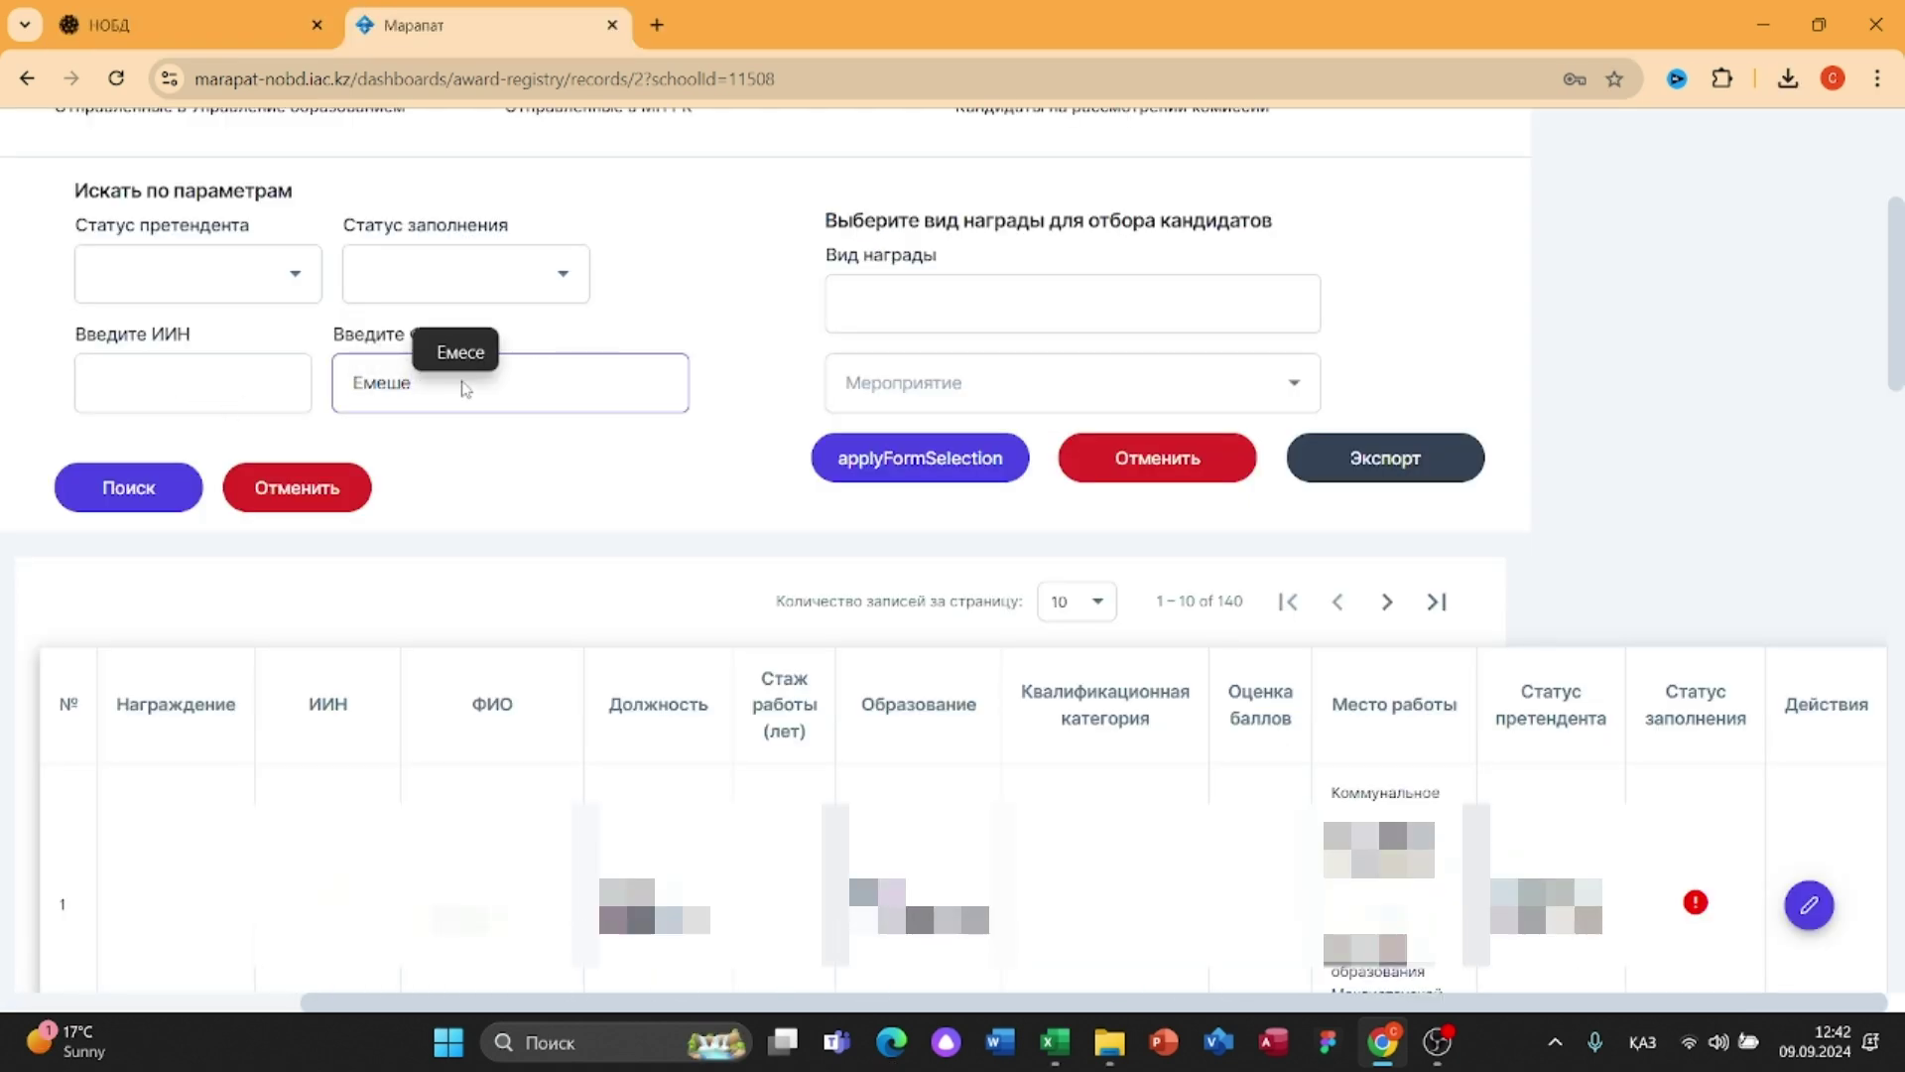
{"action": "key", "text": "BackSpace"}
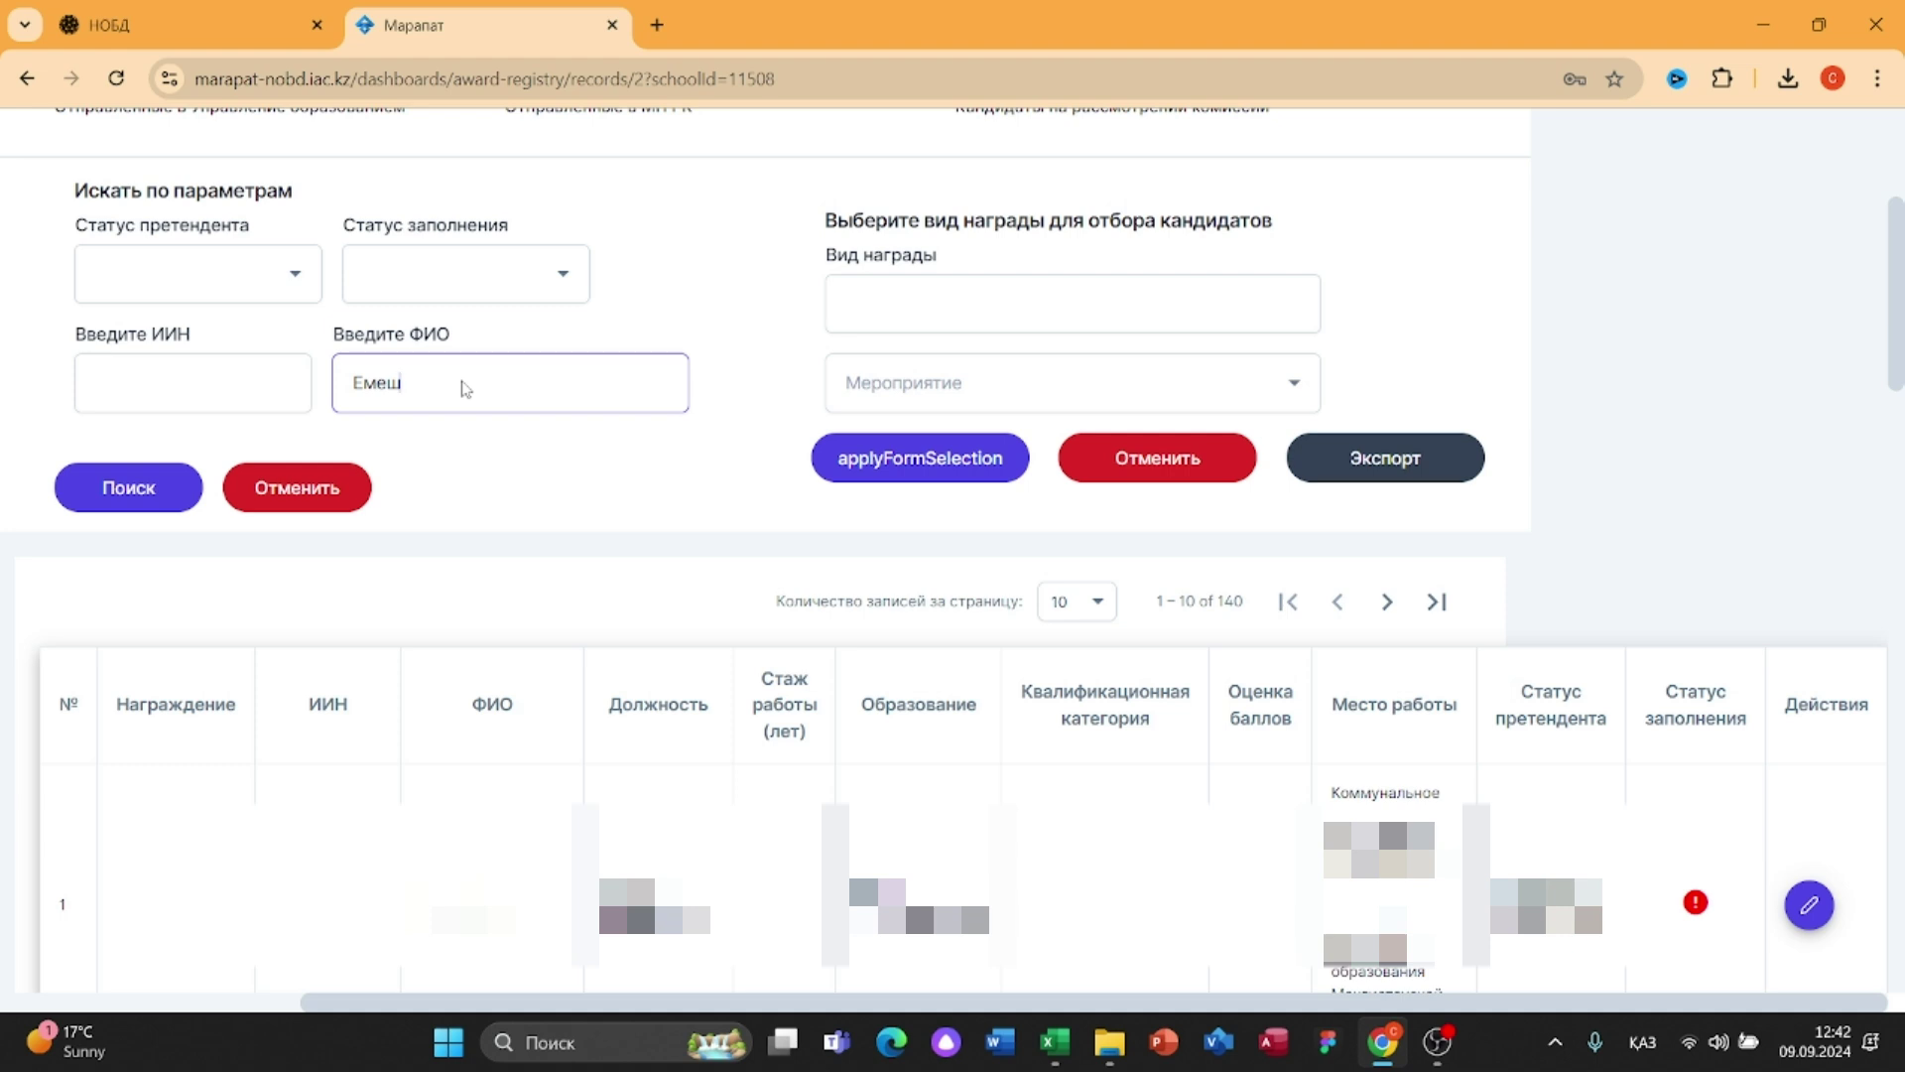
{"action": "type", "text": "ова"}
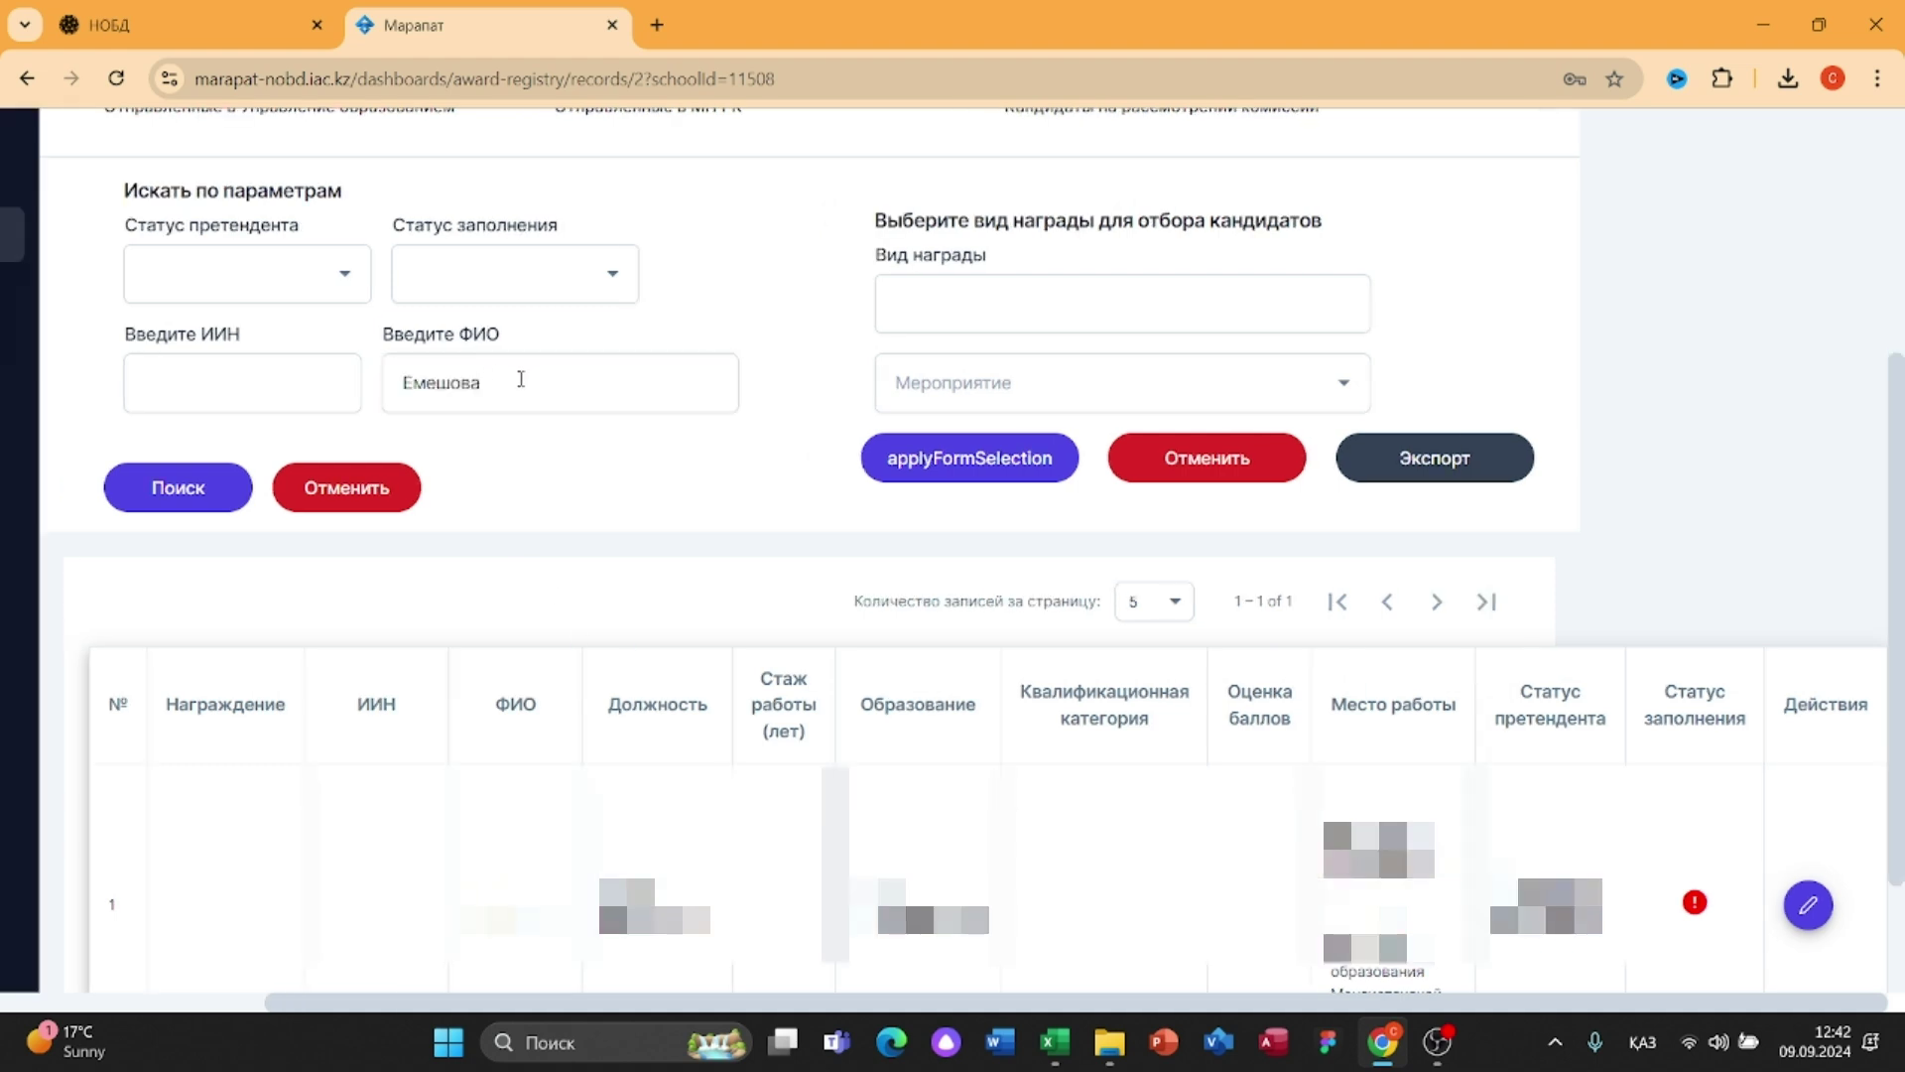
{"action": "left_click", "coordinate": [176, 506]}
{"action": "scroll", "coordinate": [816, 739], "scroll_direction": "down", "scroll_amount": 1}
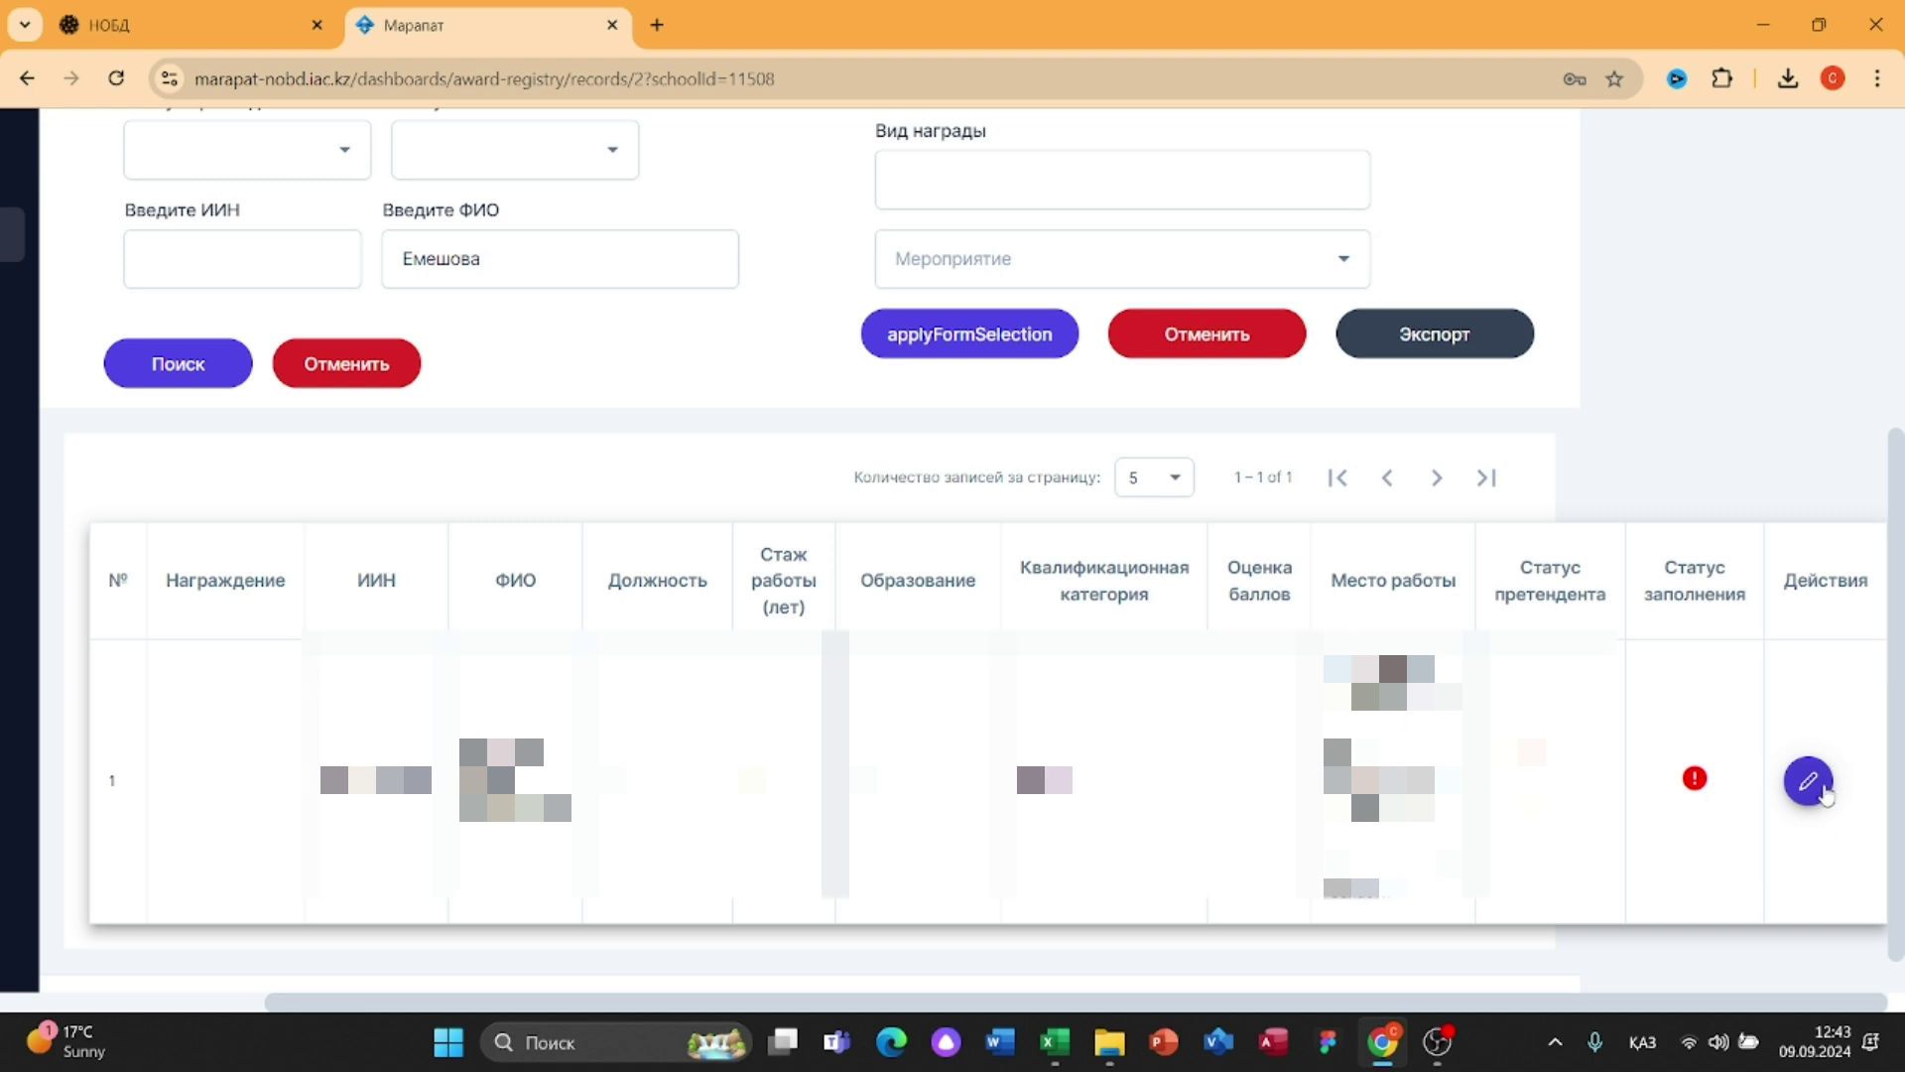
Open the candidate's award data, attach photo 0W7A6304.png and continue to the organisation step.
{"action": "left_click", "coordinate": [1821, 789]}
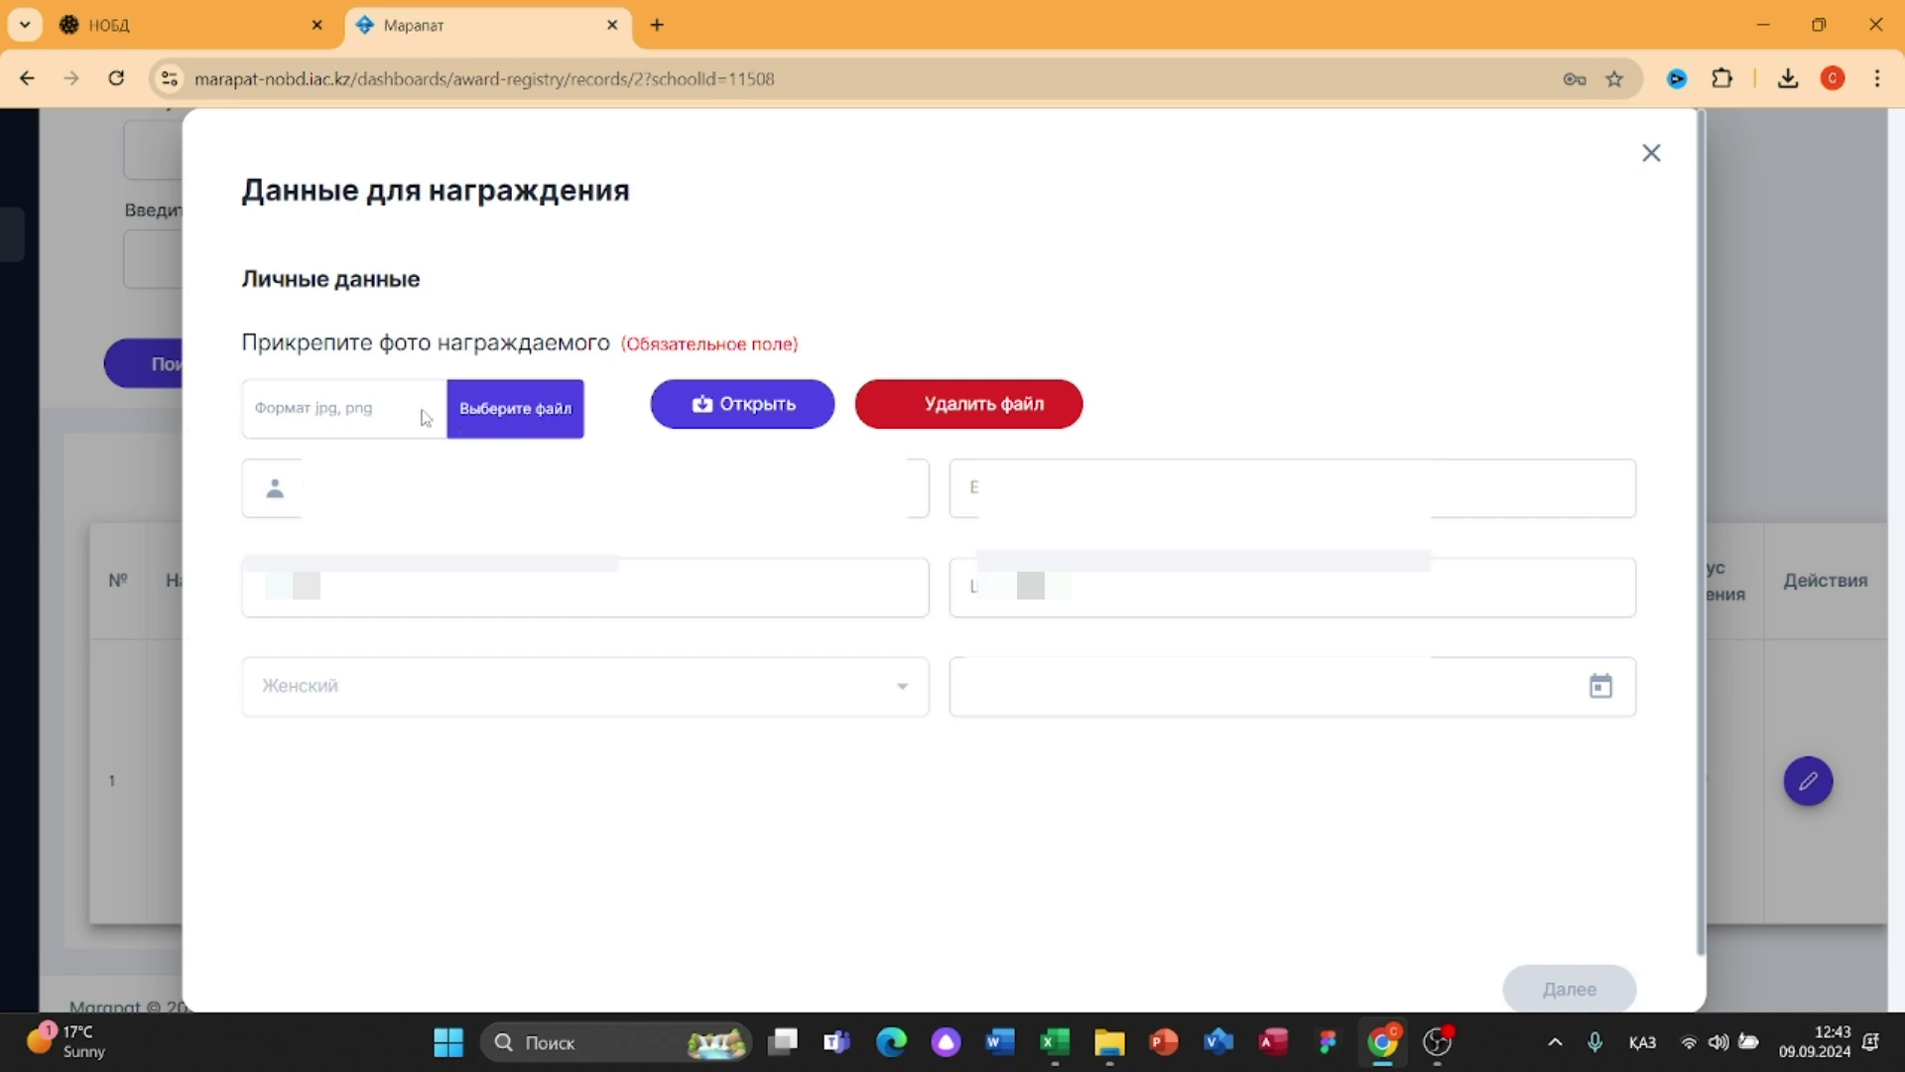
{"action": "left_click", "coordinate": [542, 415]}
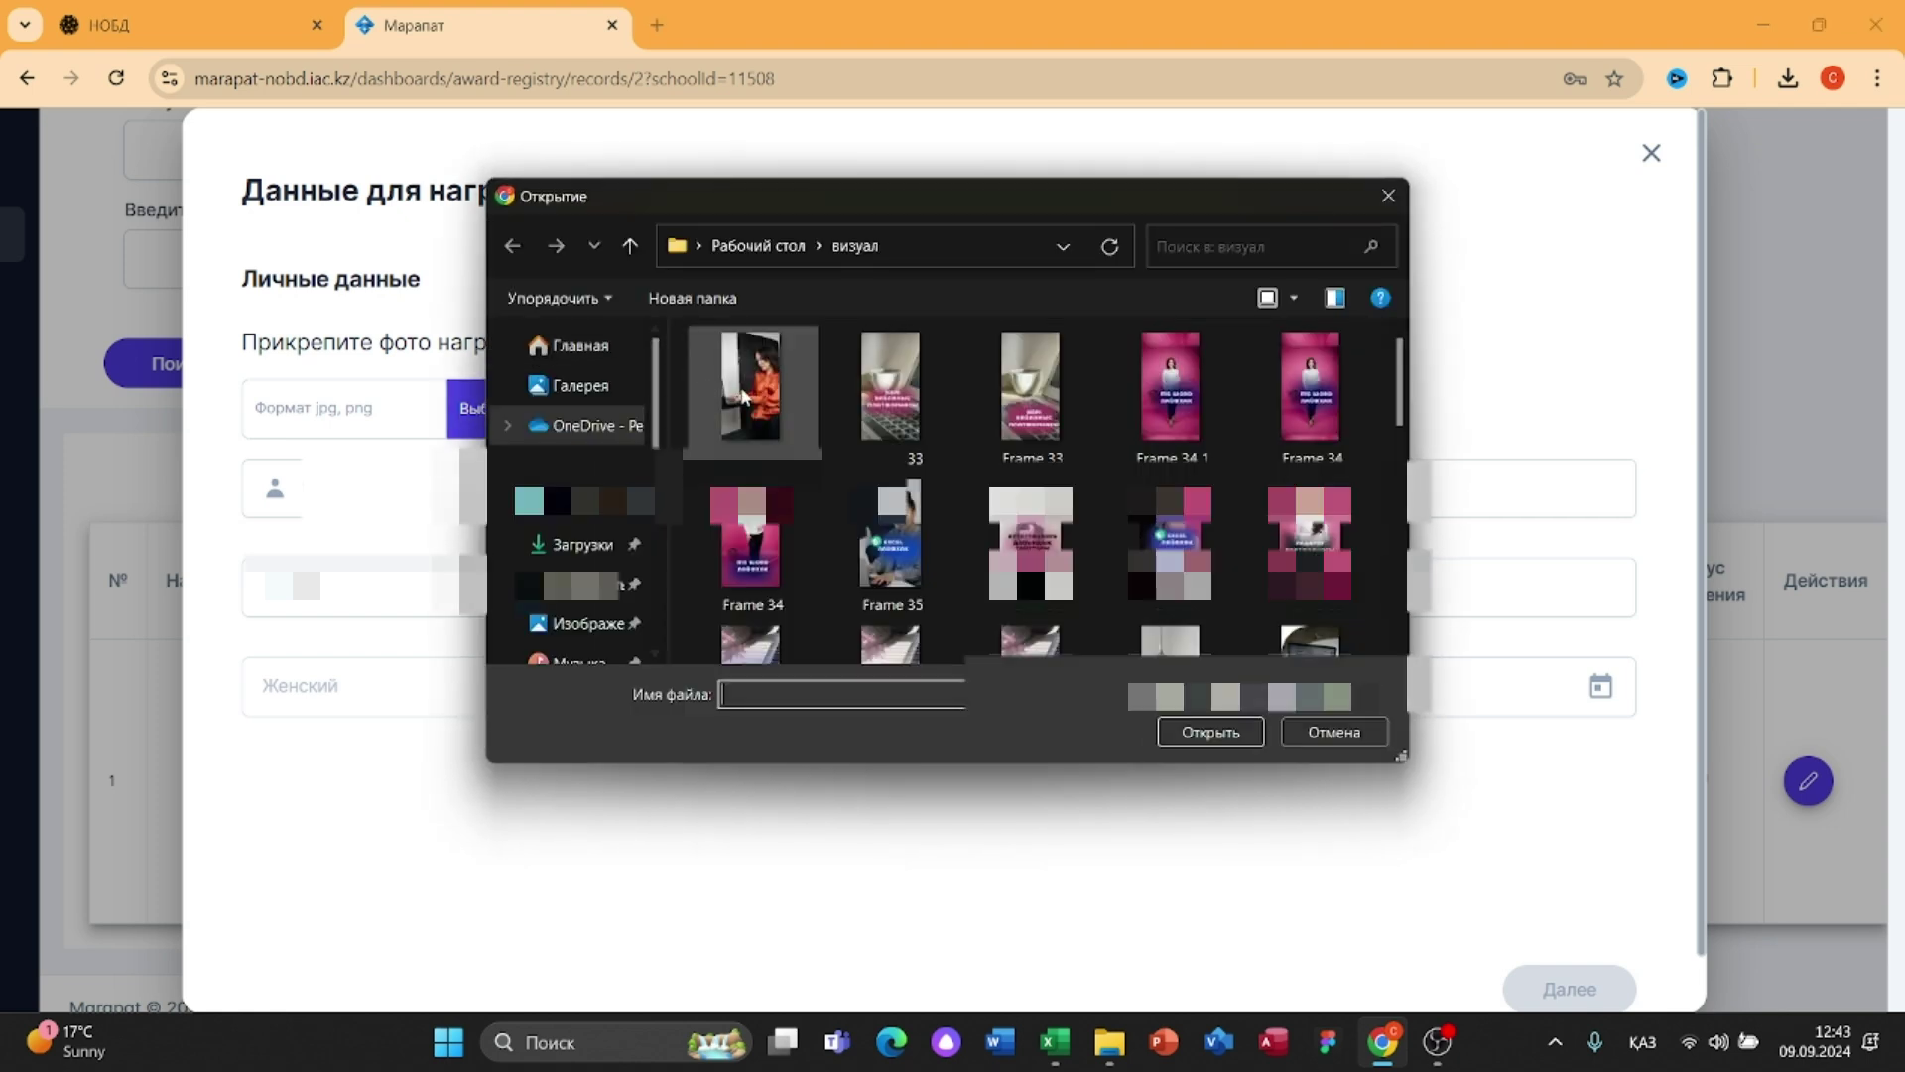
{"action": "double_click", "coordinate": [742, 395]}
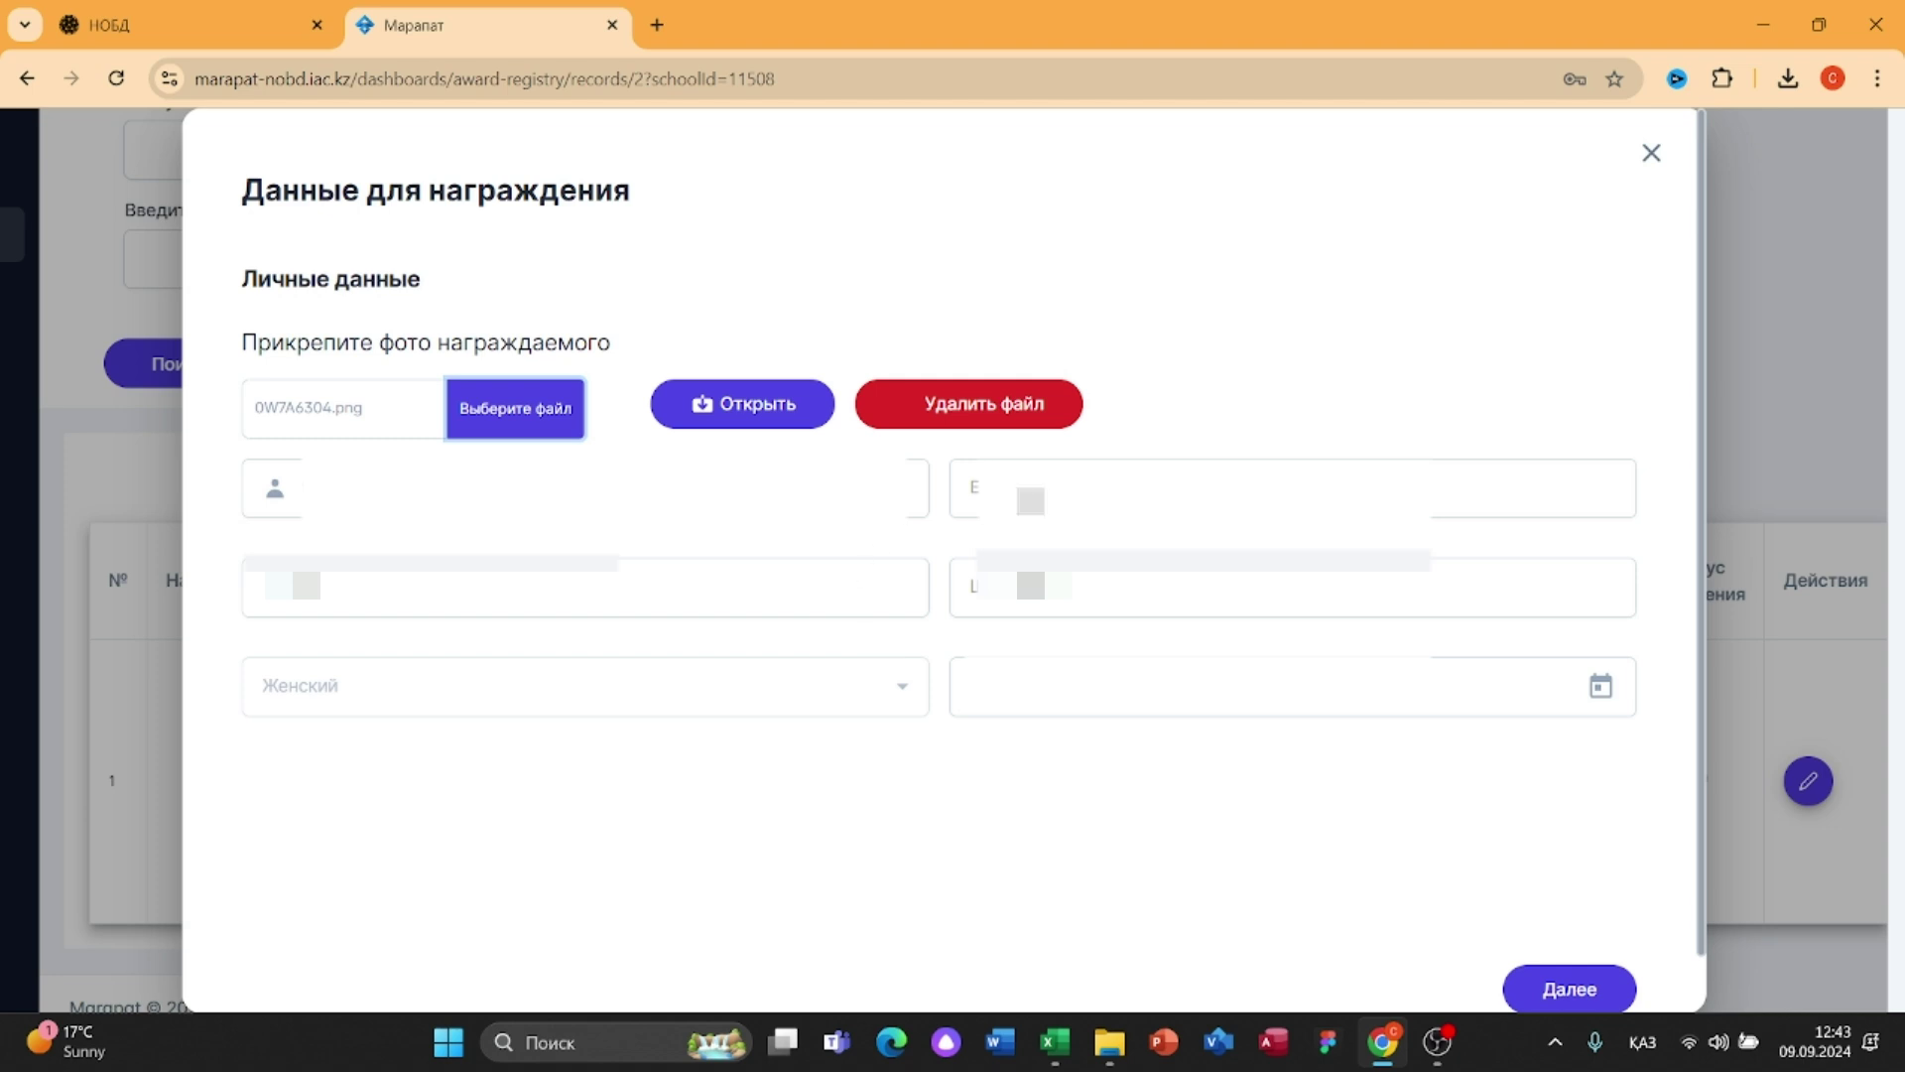
{"action": "left_click", "coordinate": [1565, 989]}
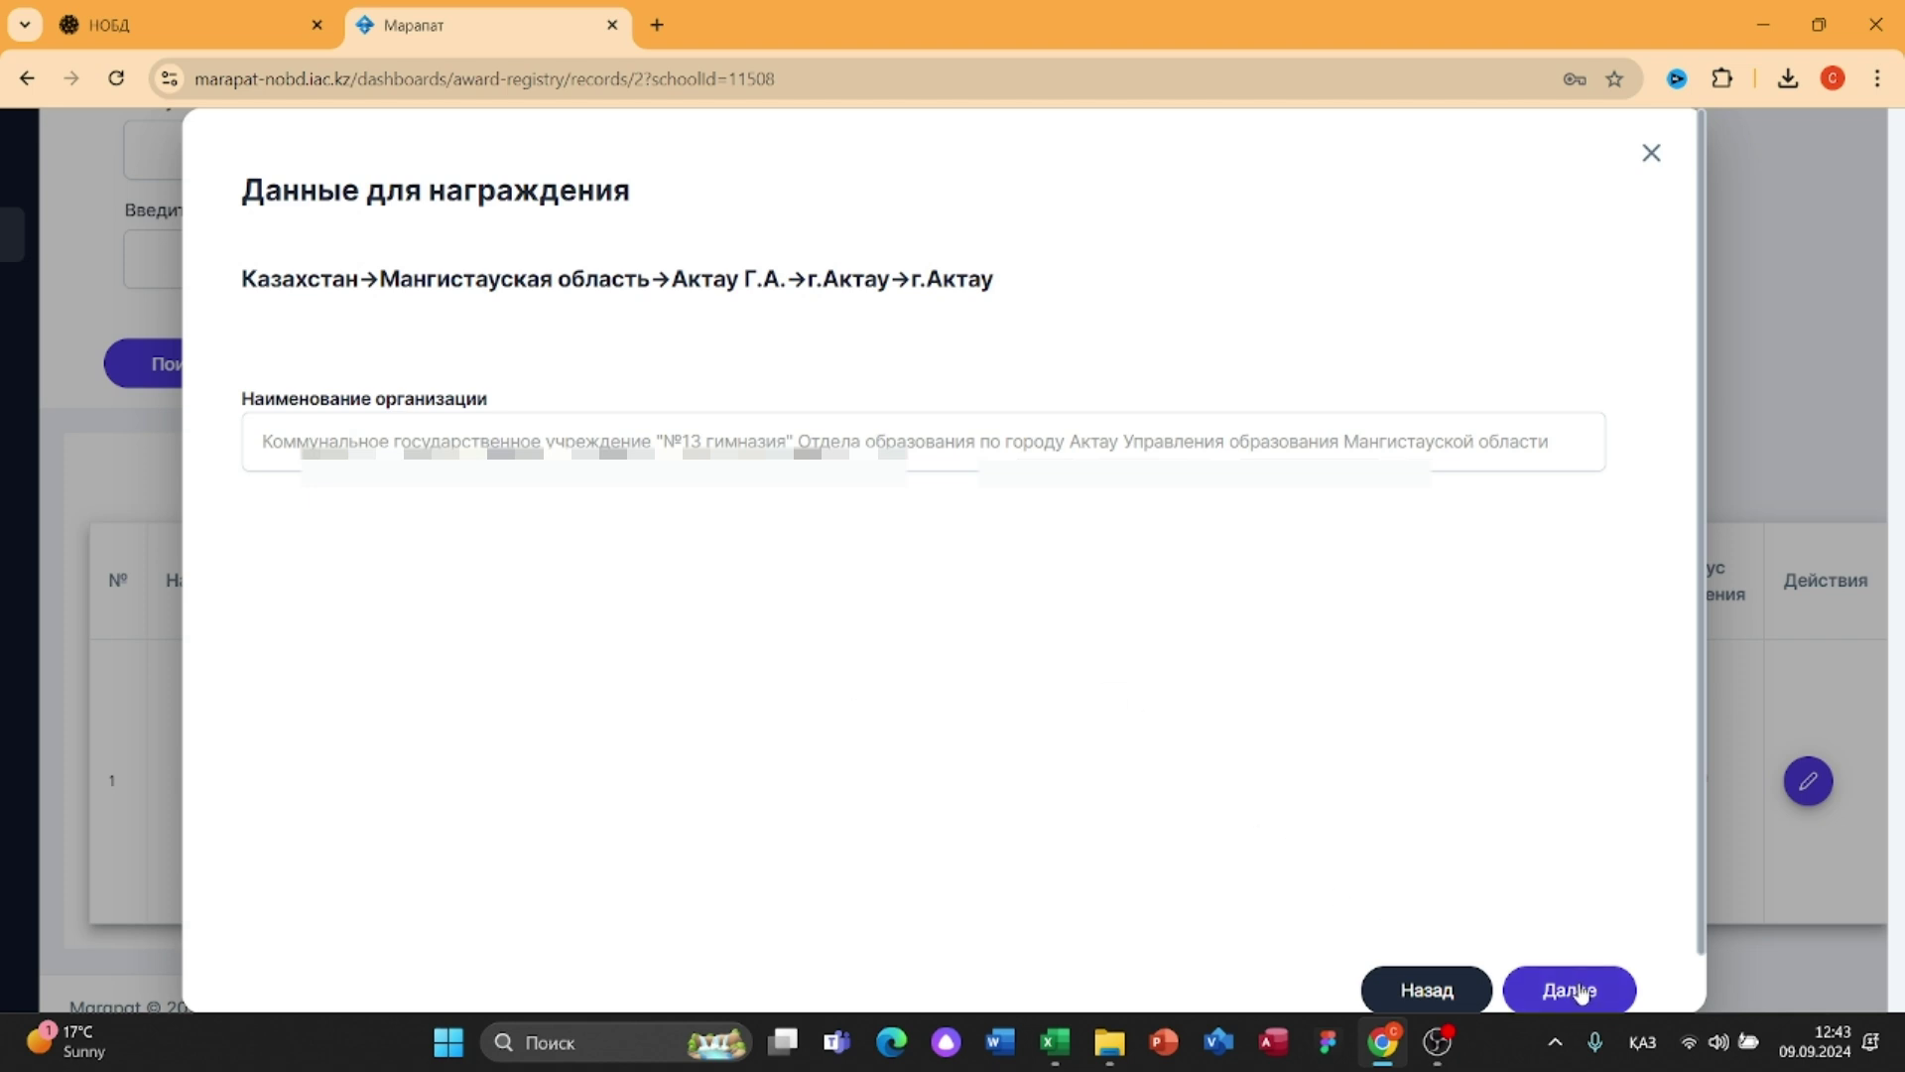
Accept the organisation and Сведения о деятельности steps unchanged with Далее.
{"action": "left_click", "coordinate": [1582, 991]}
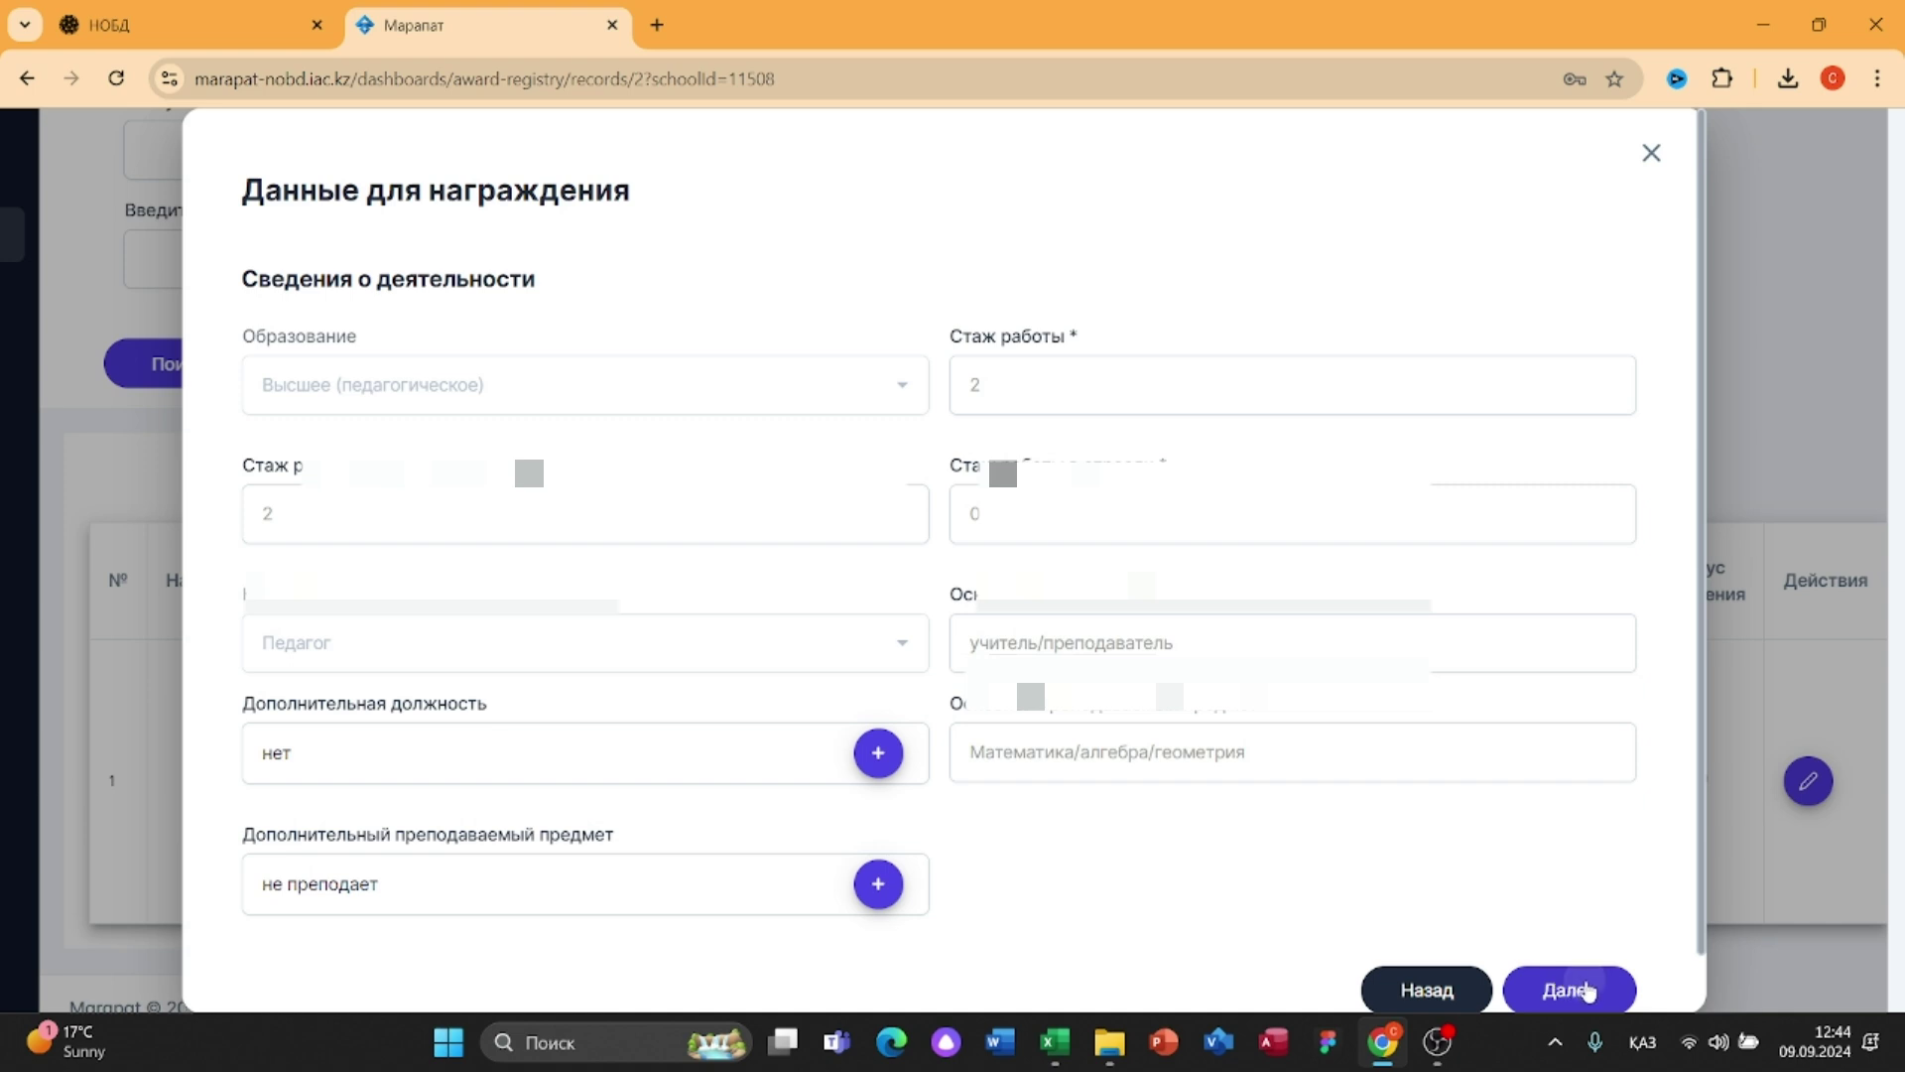
{"action": "left_click", "coordinate": [1587, 991]}
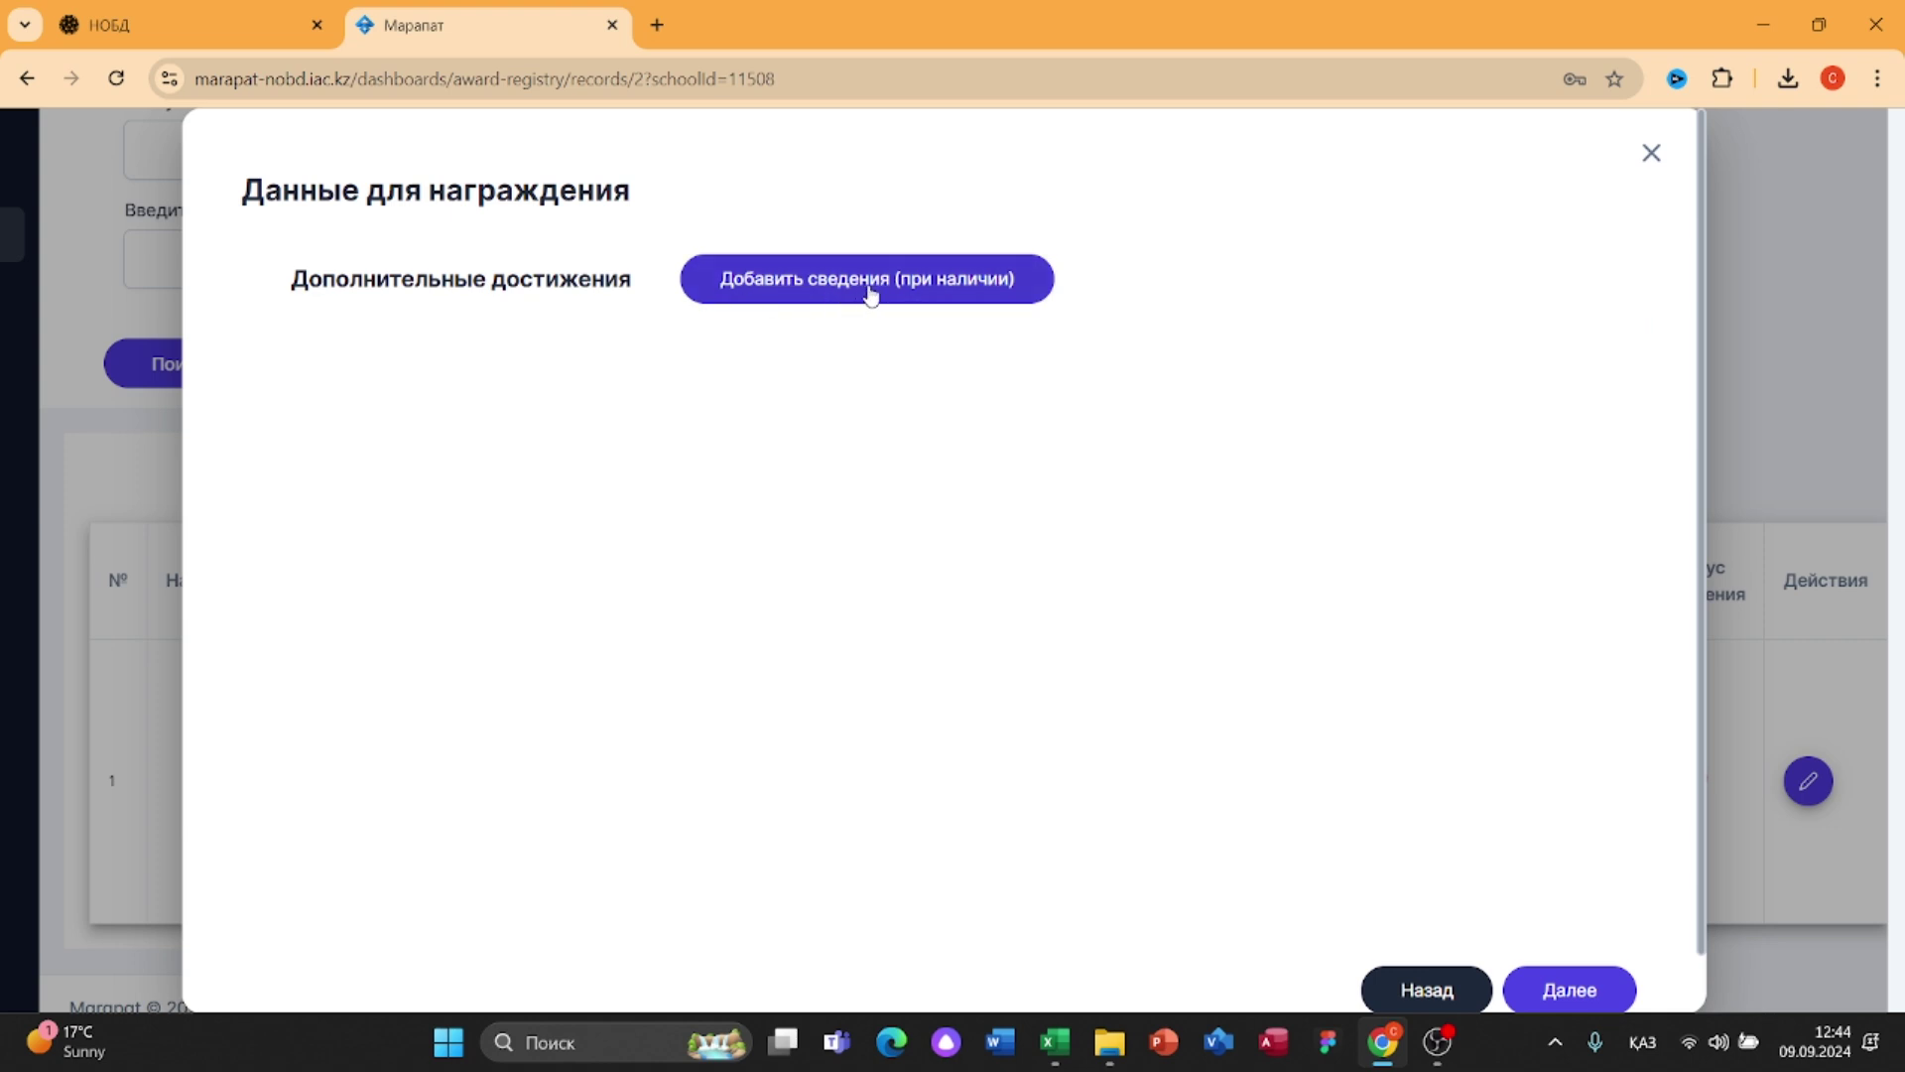
Add a new achievement with Тип мероприятия РАЙОННЫЙ and name 'Педагогикалық идеялар панорамасы'.
{"action": "left_click", "coordinate": [947, 287]}
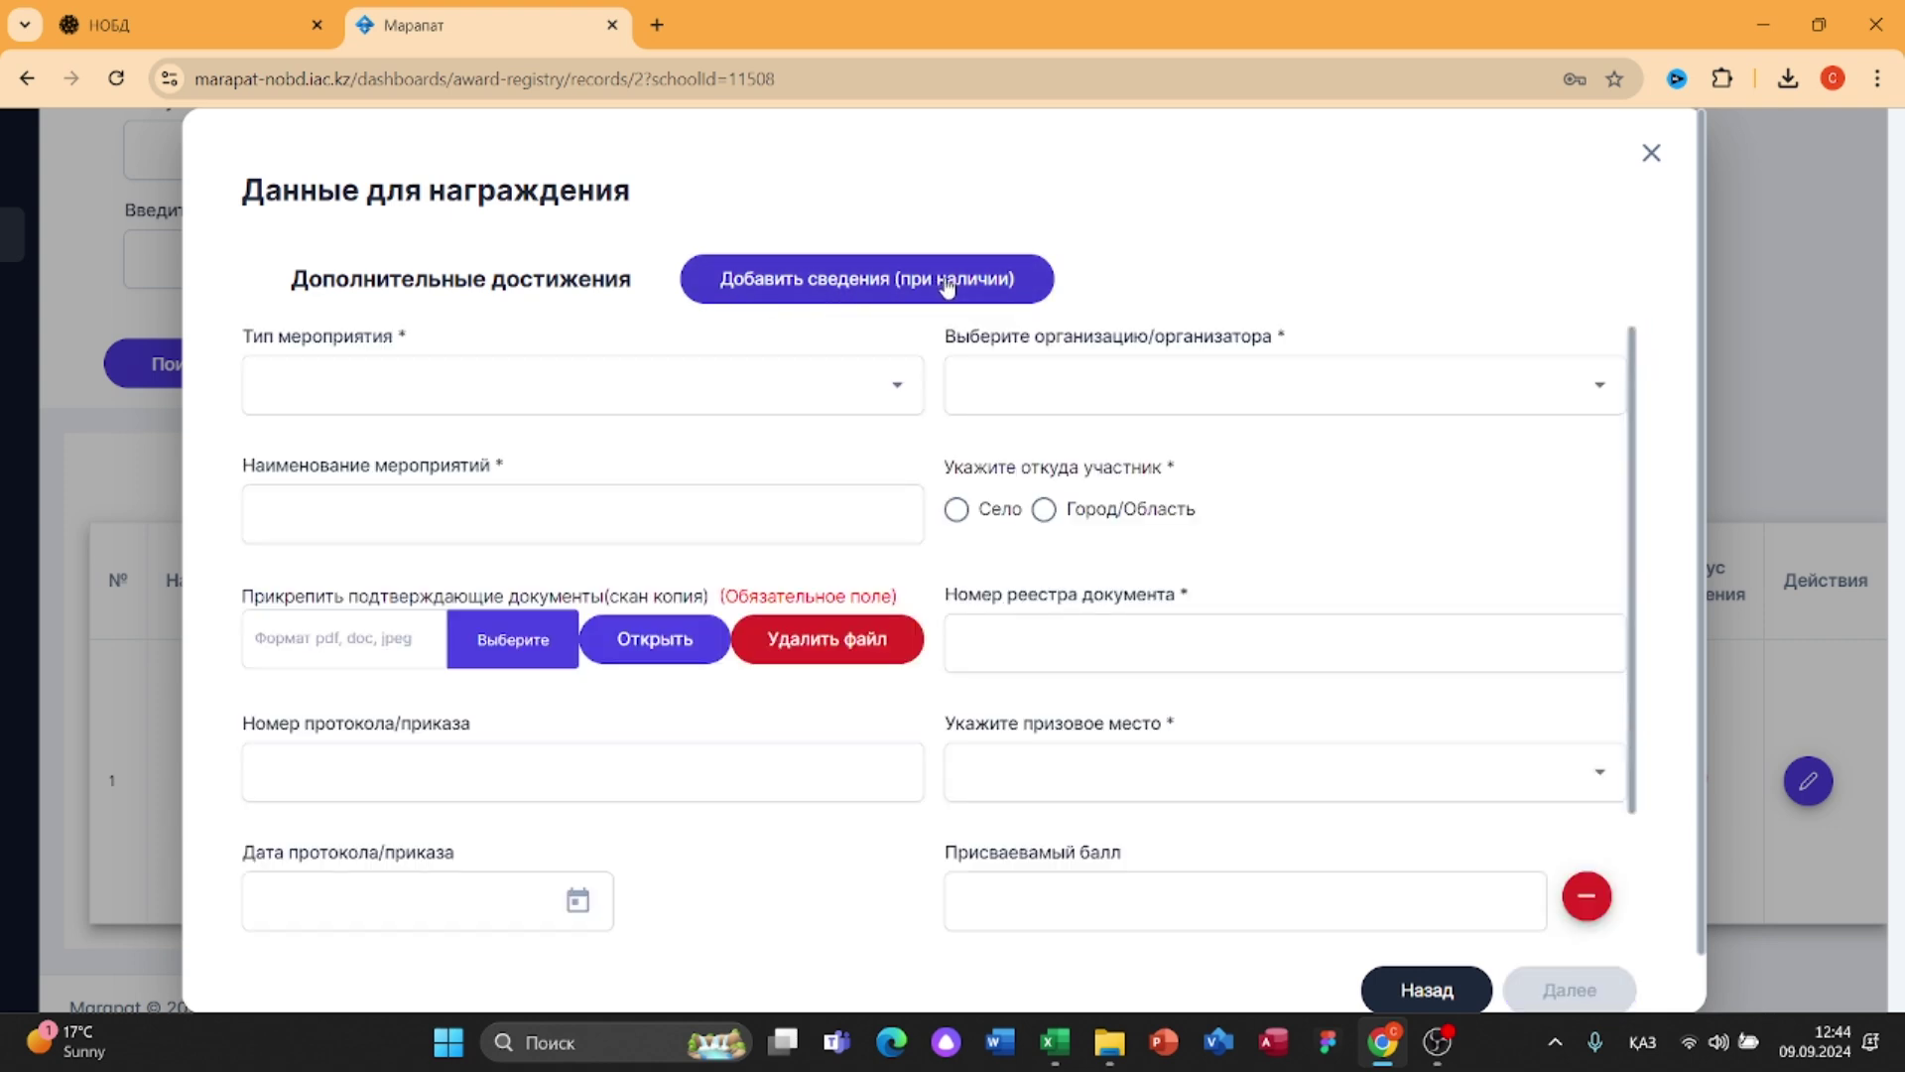
{"action": "left_click", "coordinate": [665, 404]}
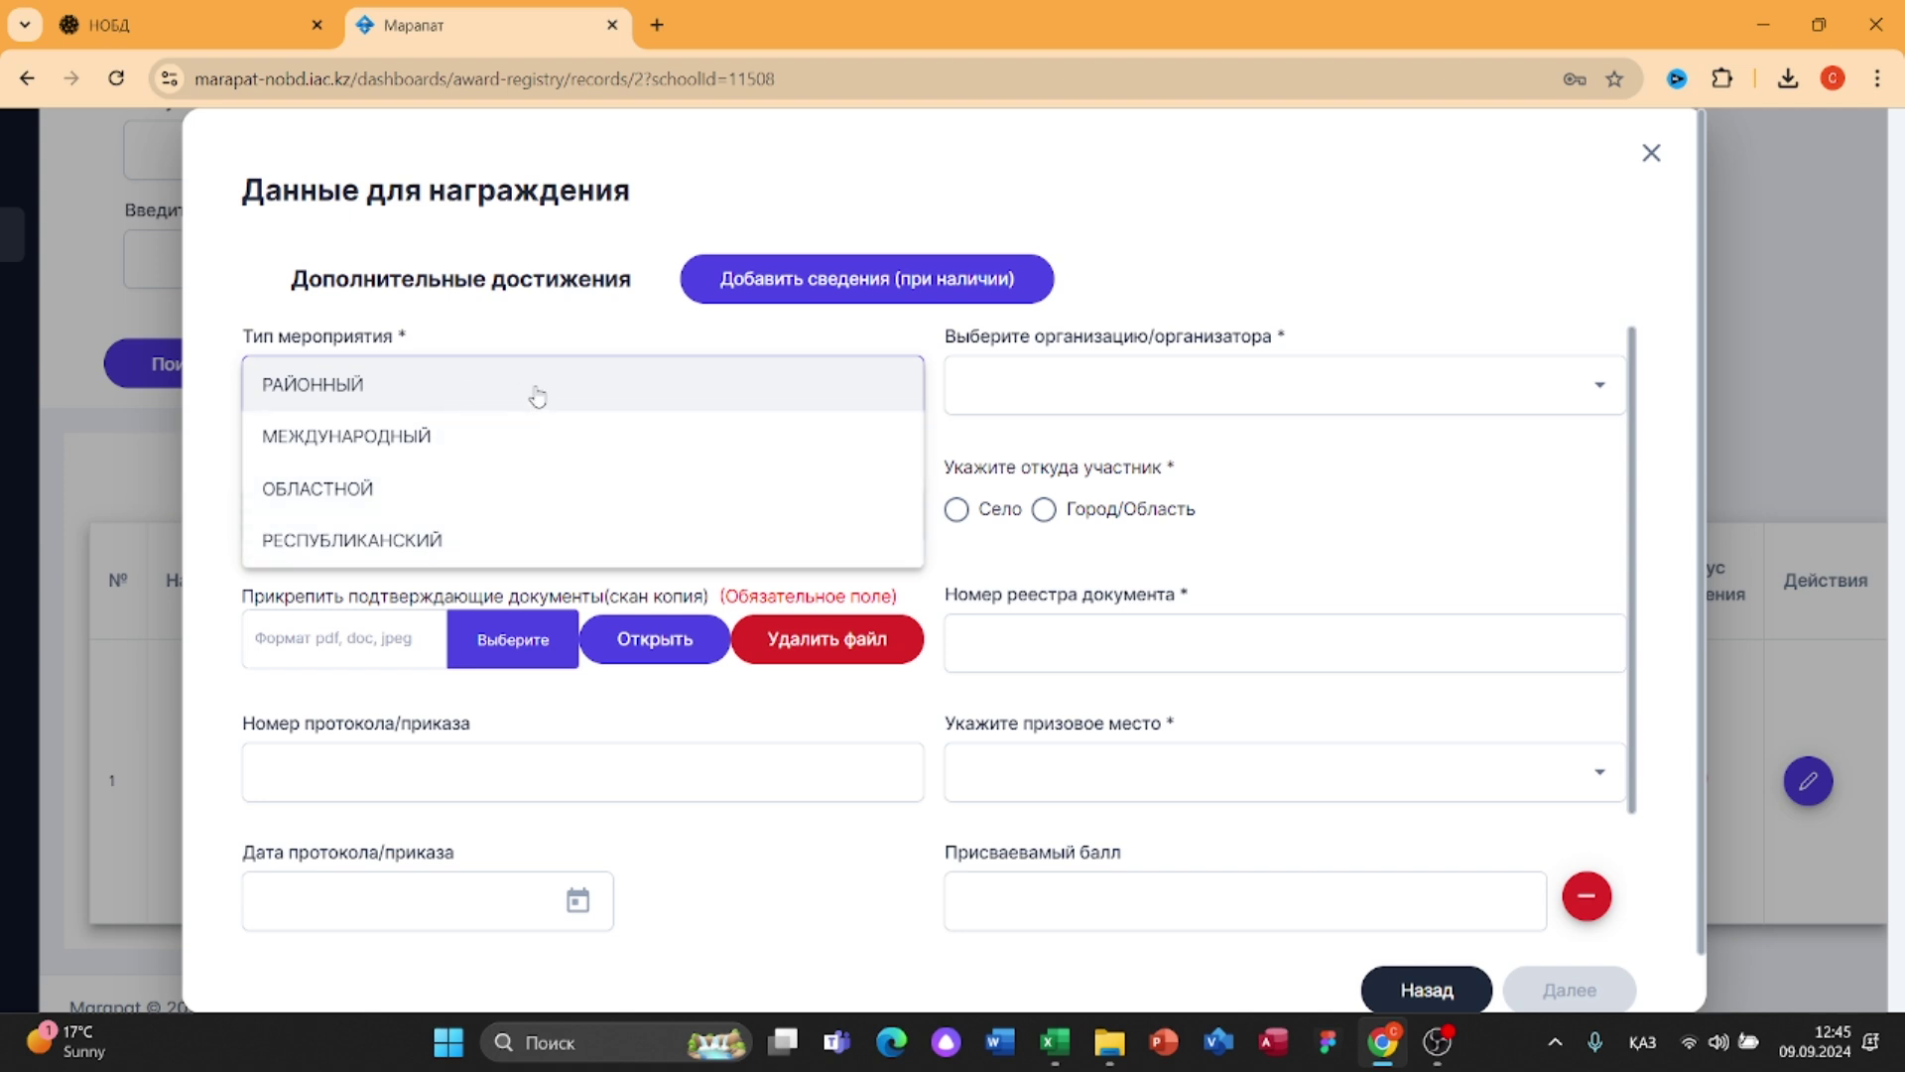
{"action": "left_click", "coordinate": [548, 397]}
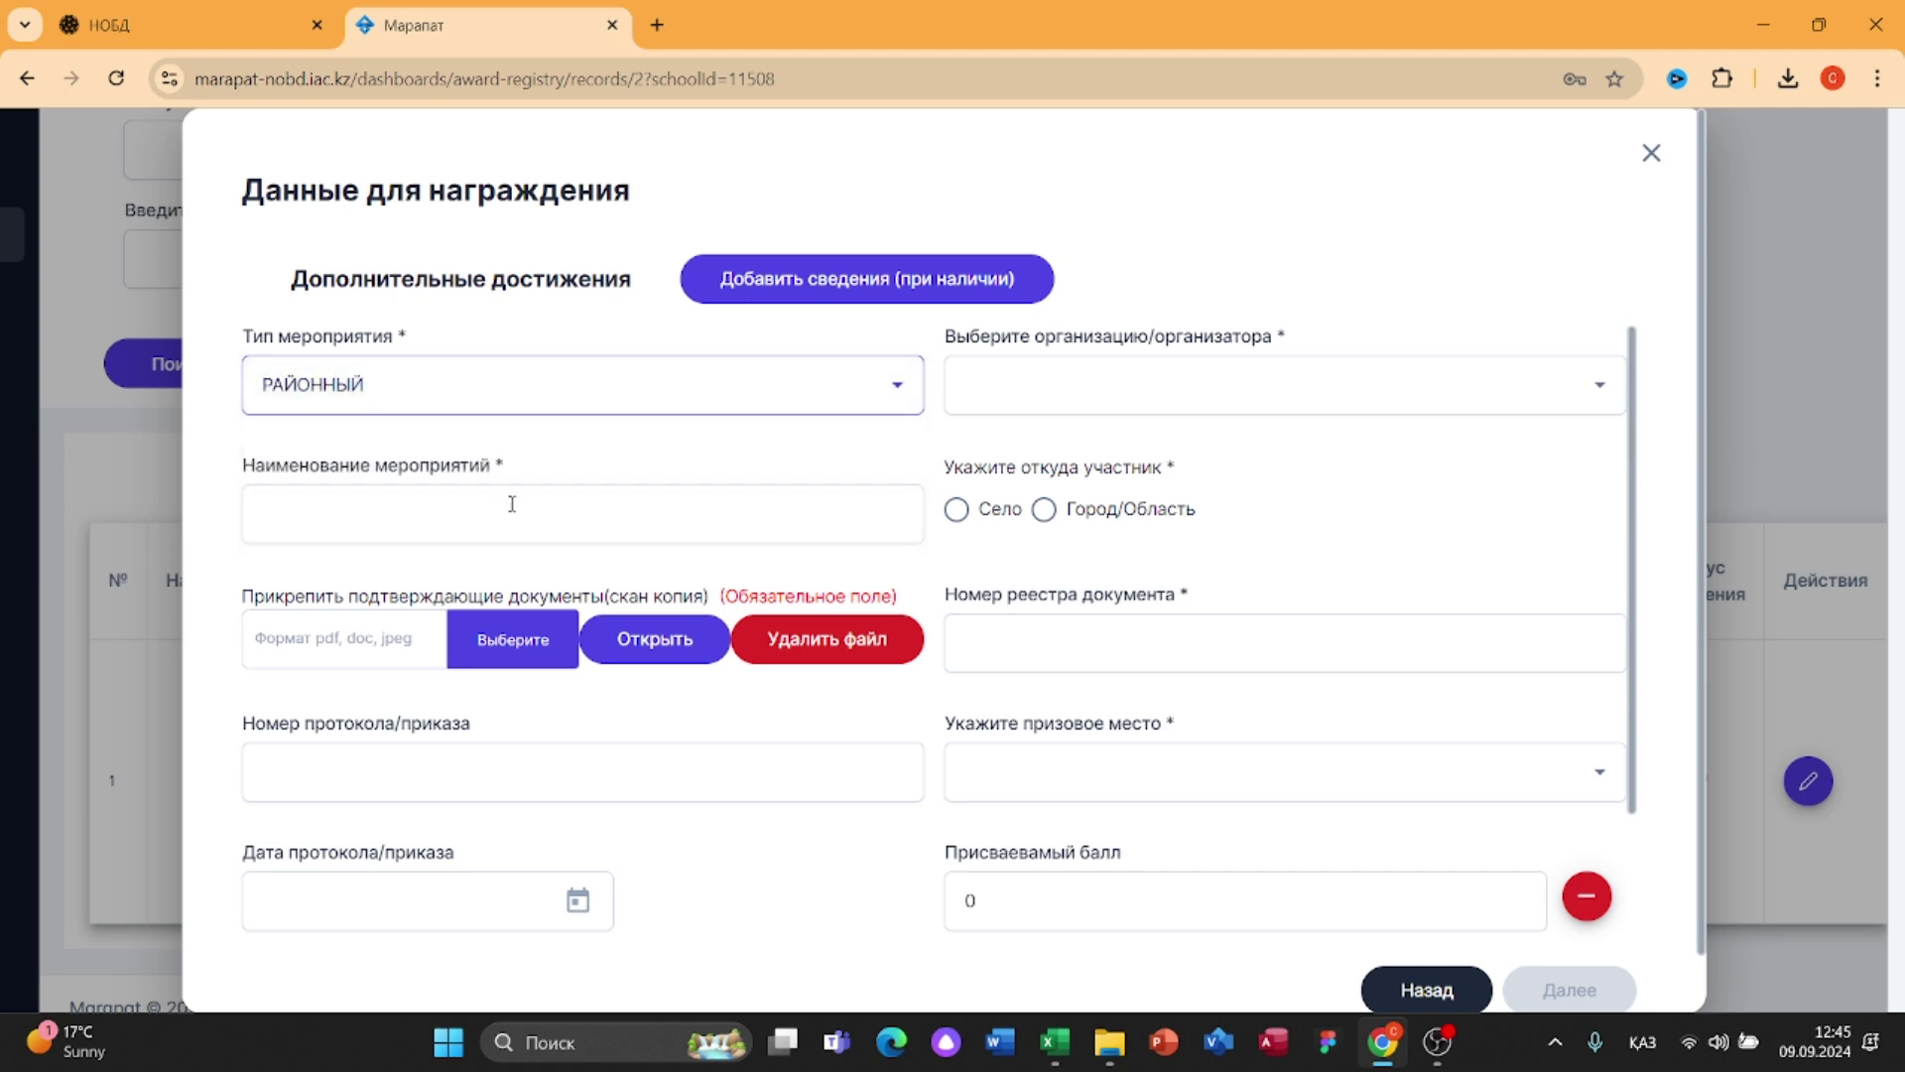
{"action": "left_click", "coordinate": [595, 508]}
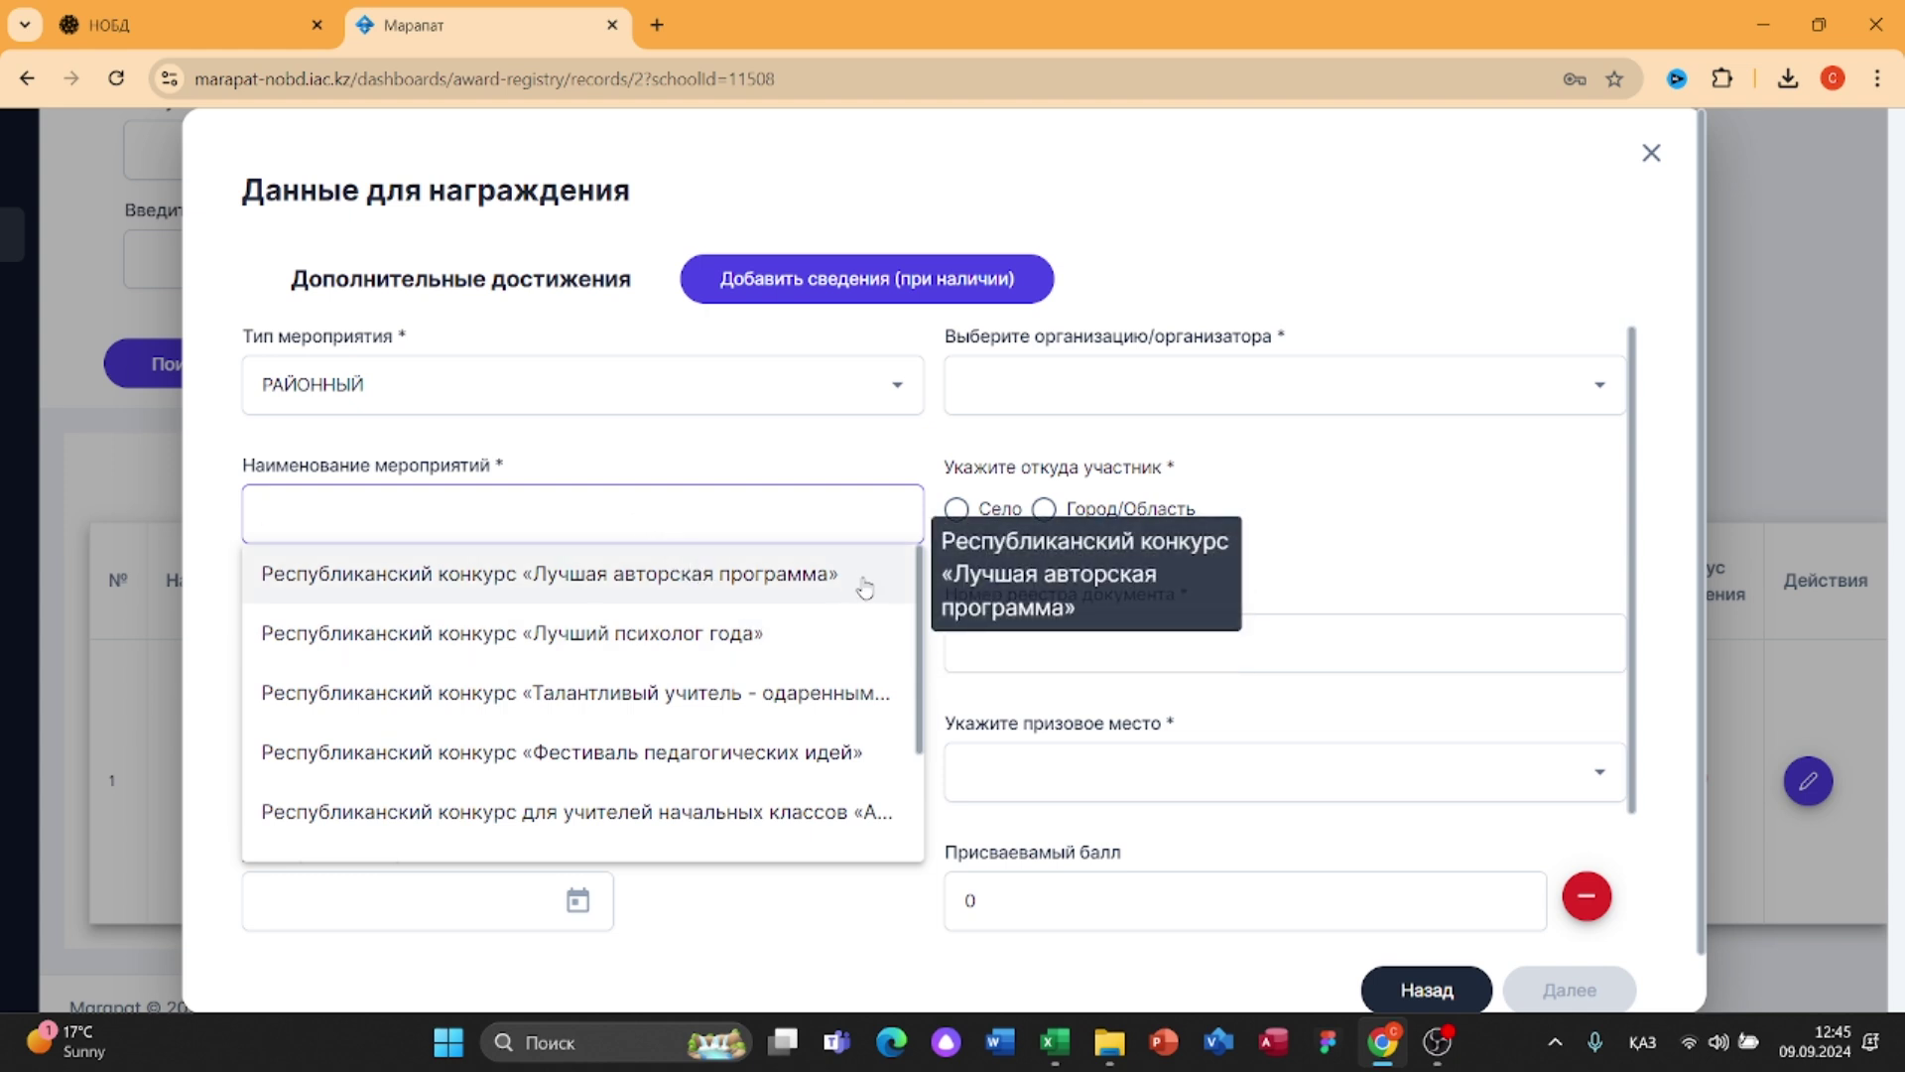
{"action": "scroll", "coordinate": [865, 635], "scroll_direction": "down", "scroll_amount": 2}
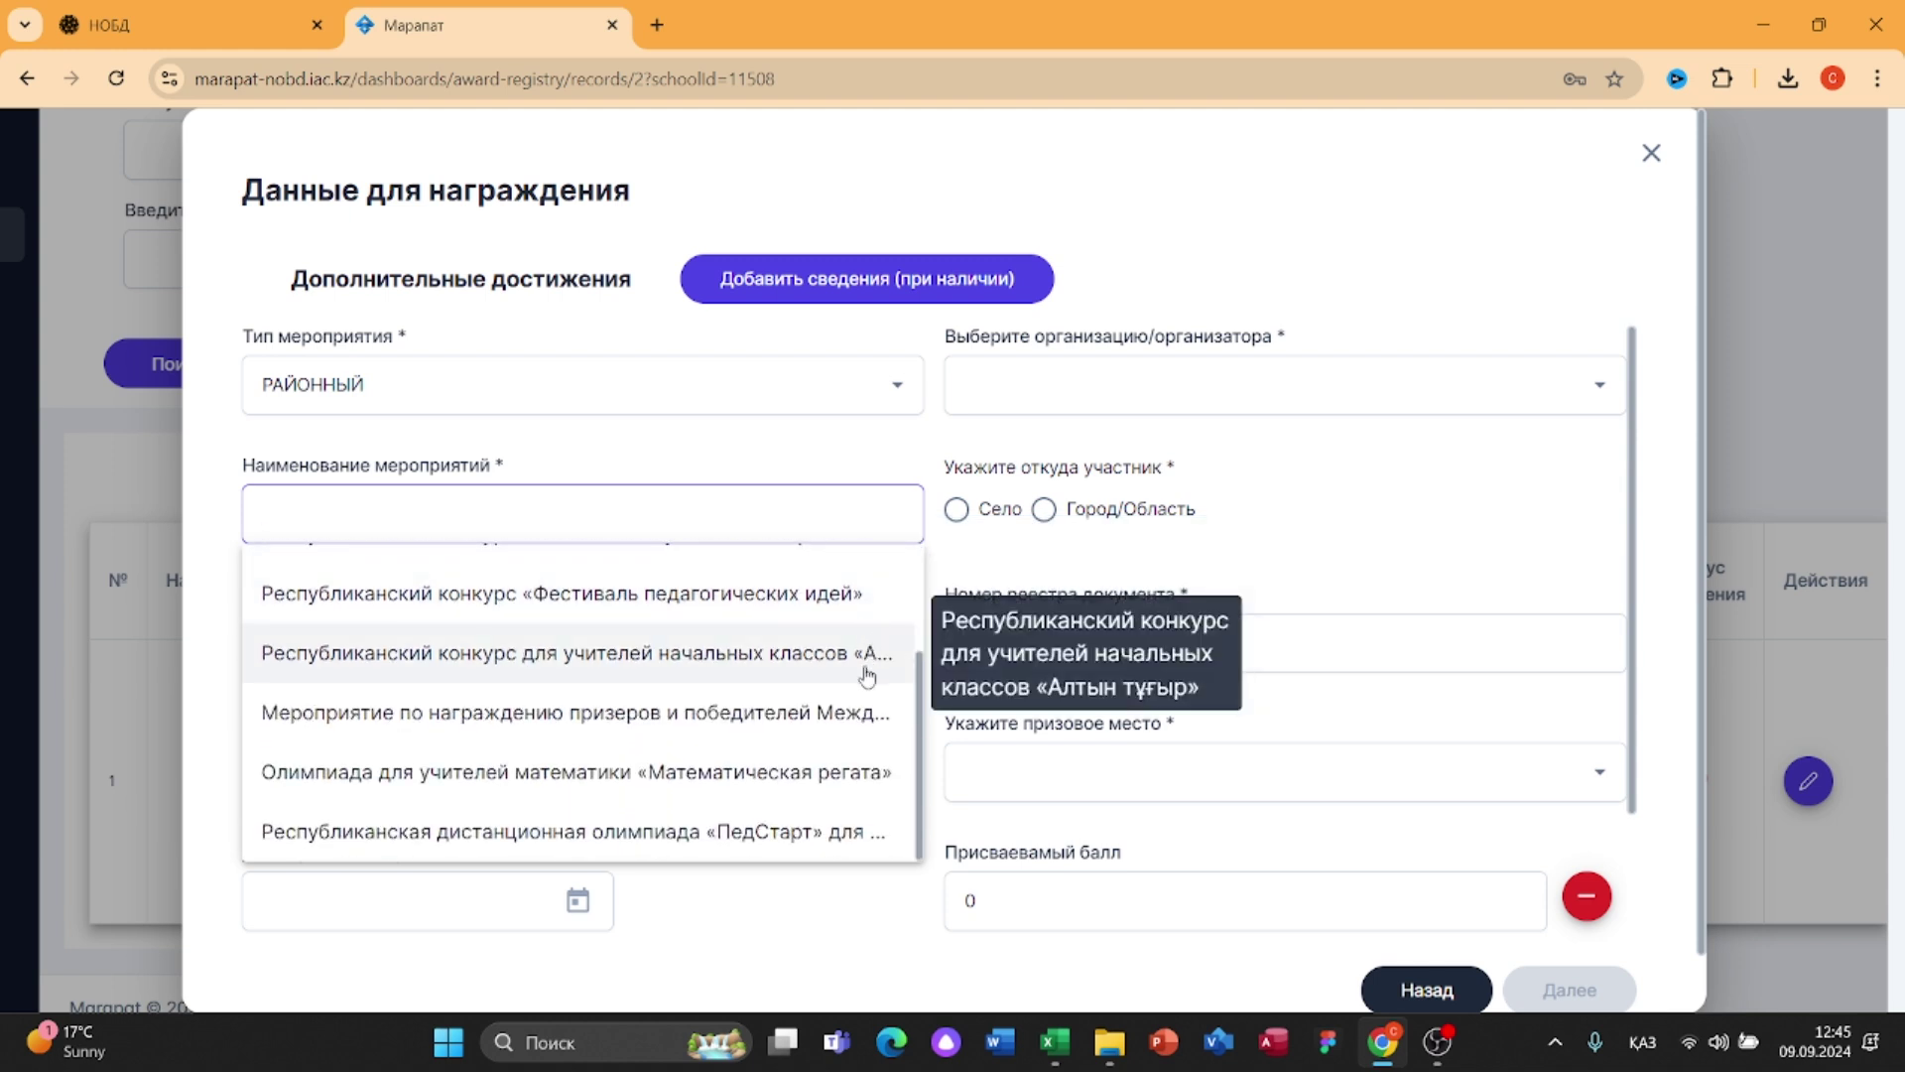
{"action": "scroll", "coordinate": [865, 672], "scroll_direction": "up", "scroll_amount": 2}
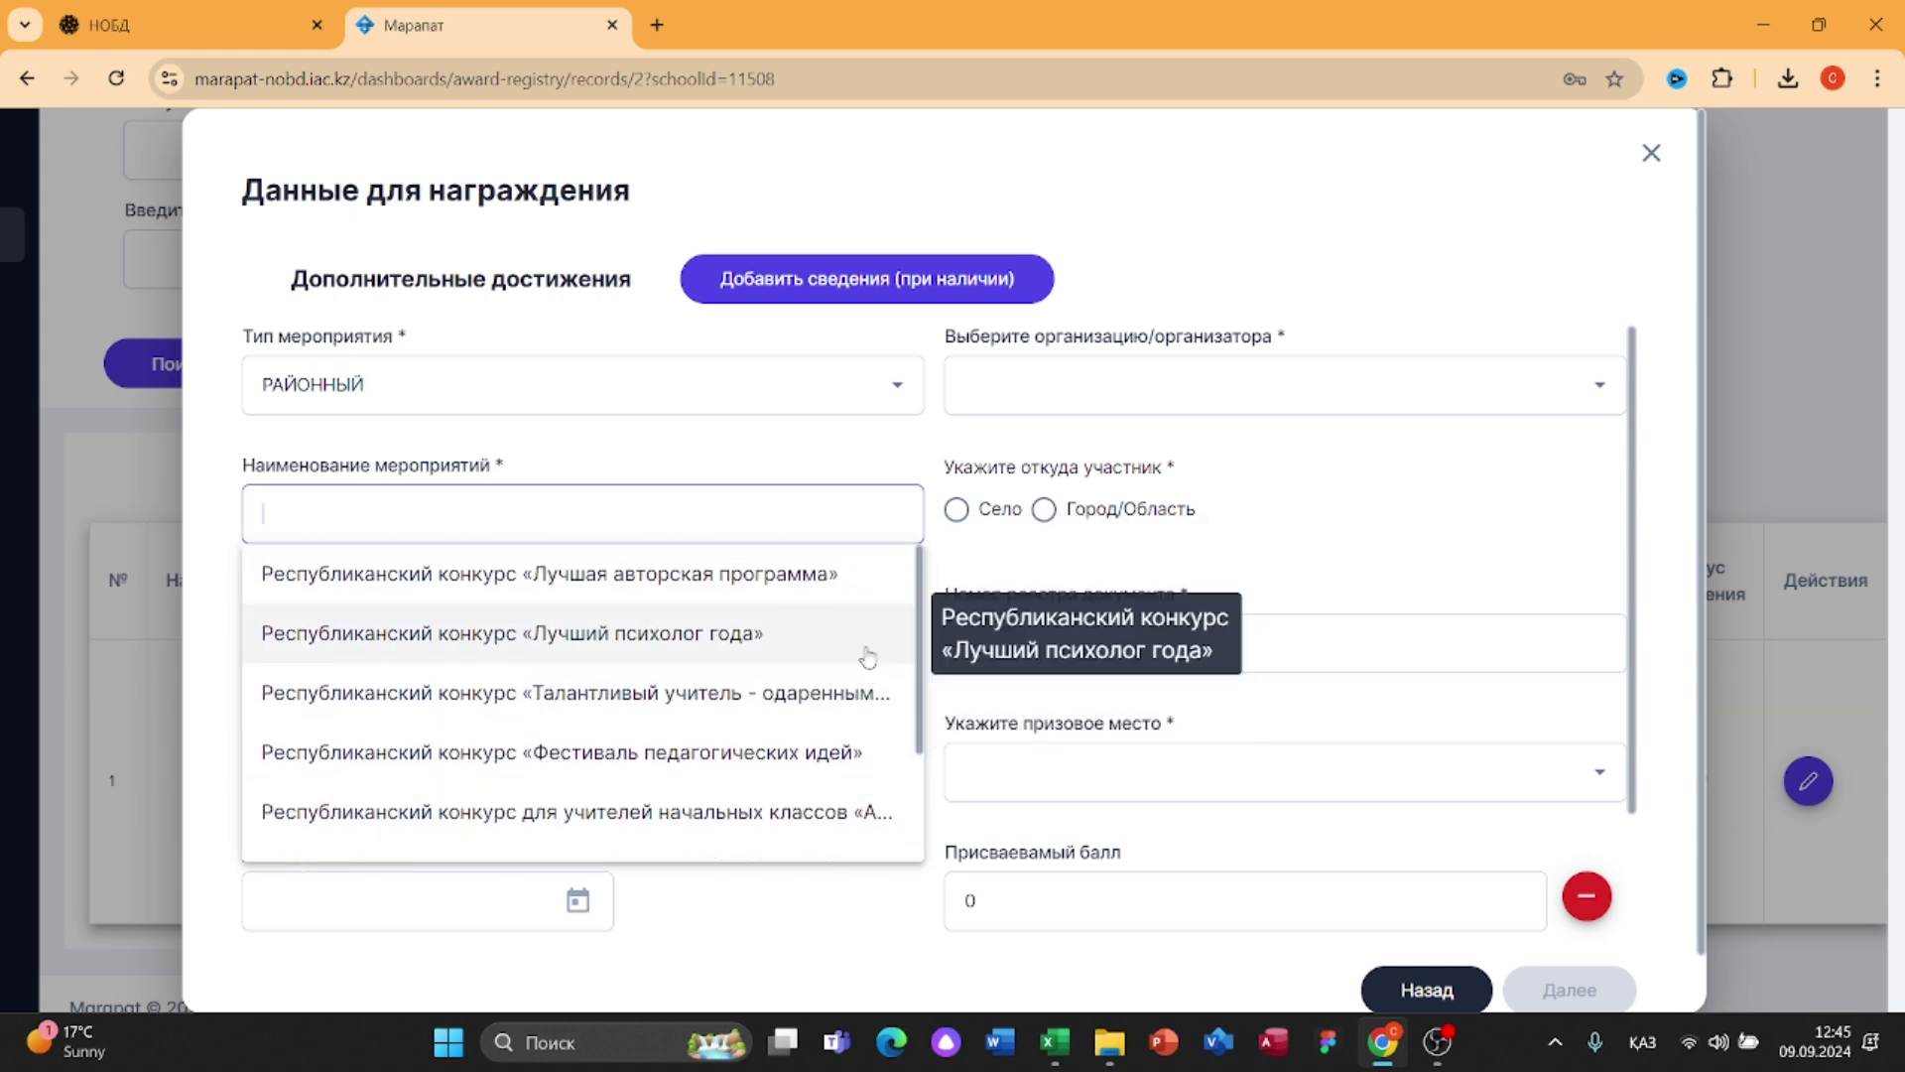
{"action": "scroll", "coordinate": [853, 625], "scroll_direction": "down", "scroll_amount": 2}
{"action": "scroll", "coordinate": [859, 675], "scroll_direction": "down", "scroll_amount": 1}
{"action": "scroll", "coordinate": [860, 690], "scroll_direction": "up", "scroll_amount": 3}
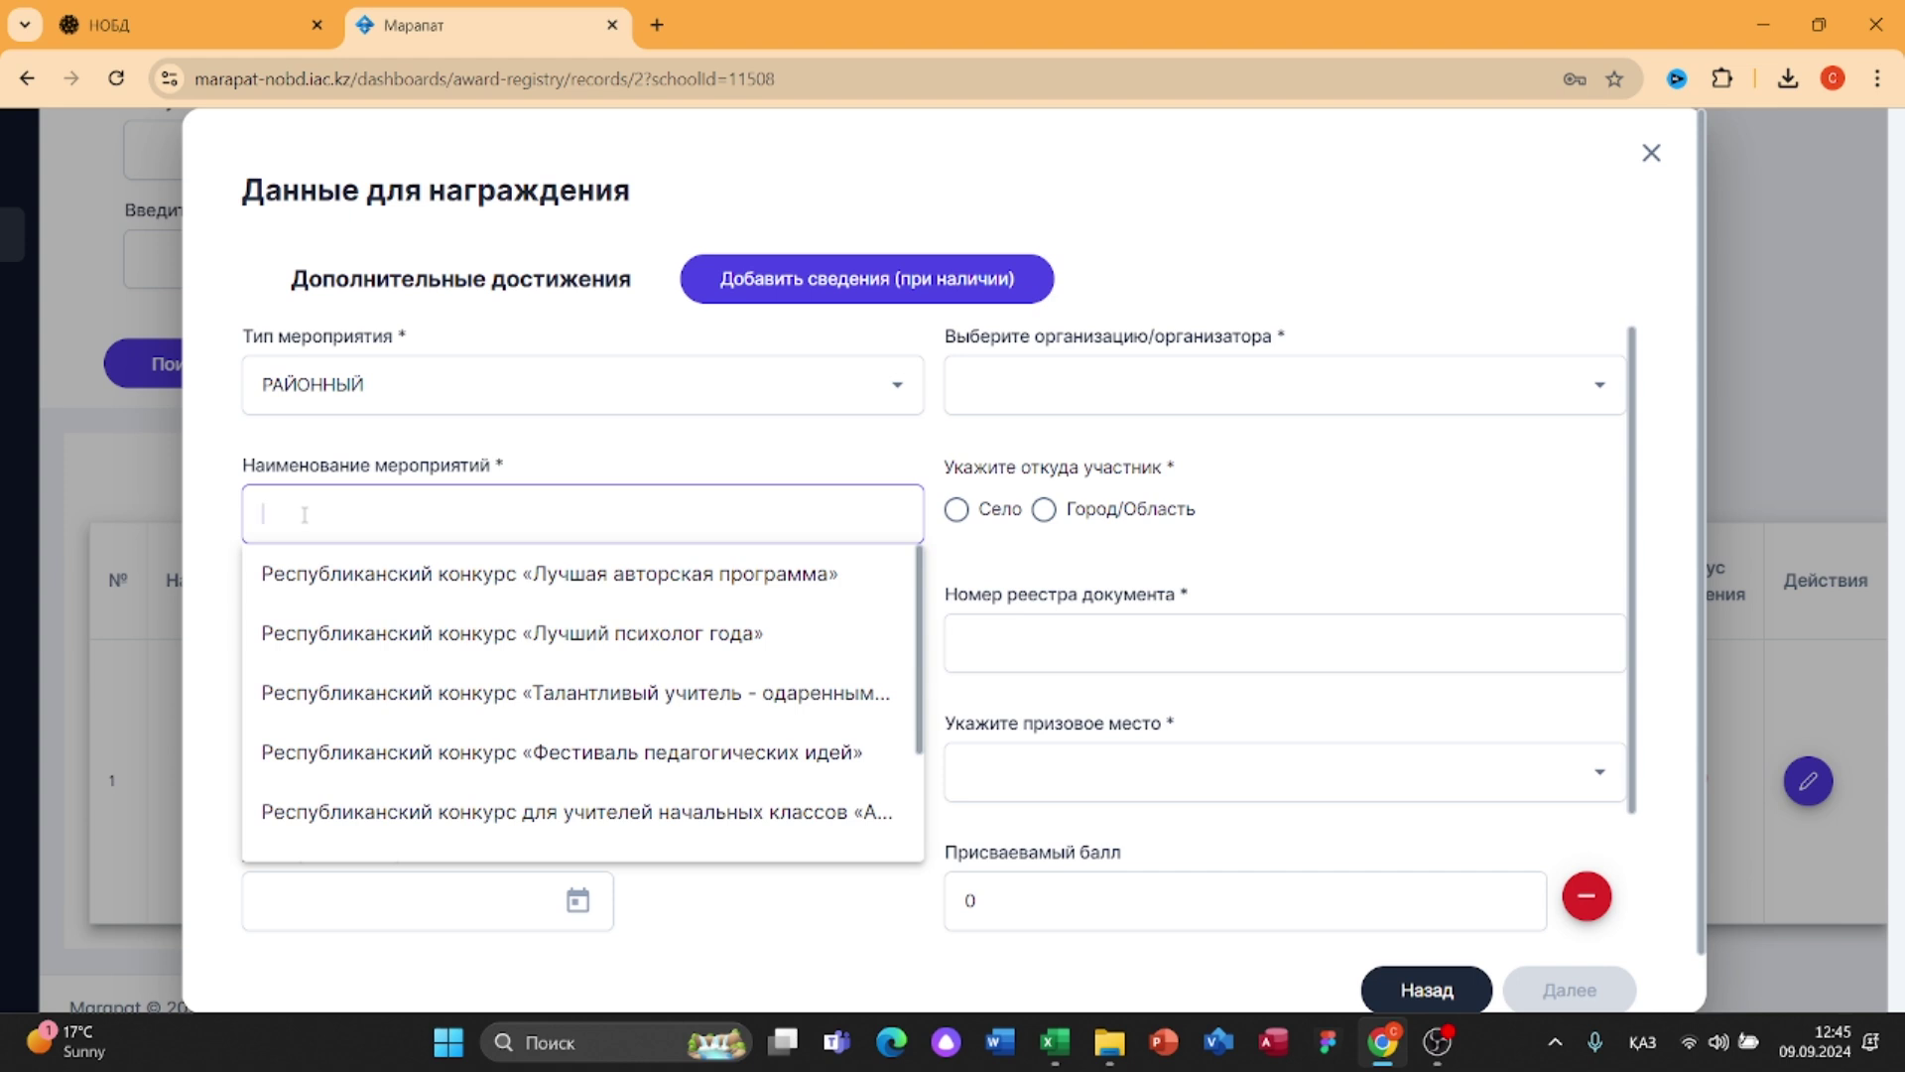
{"action": "type", "text": "Педагогикал"}
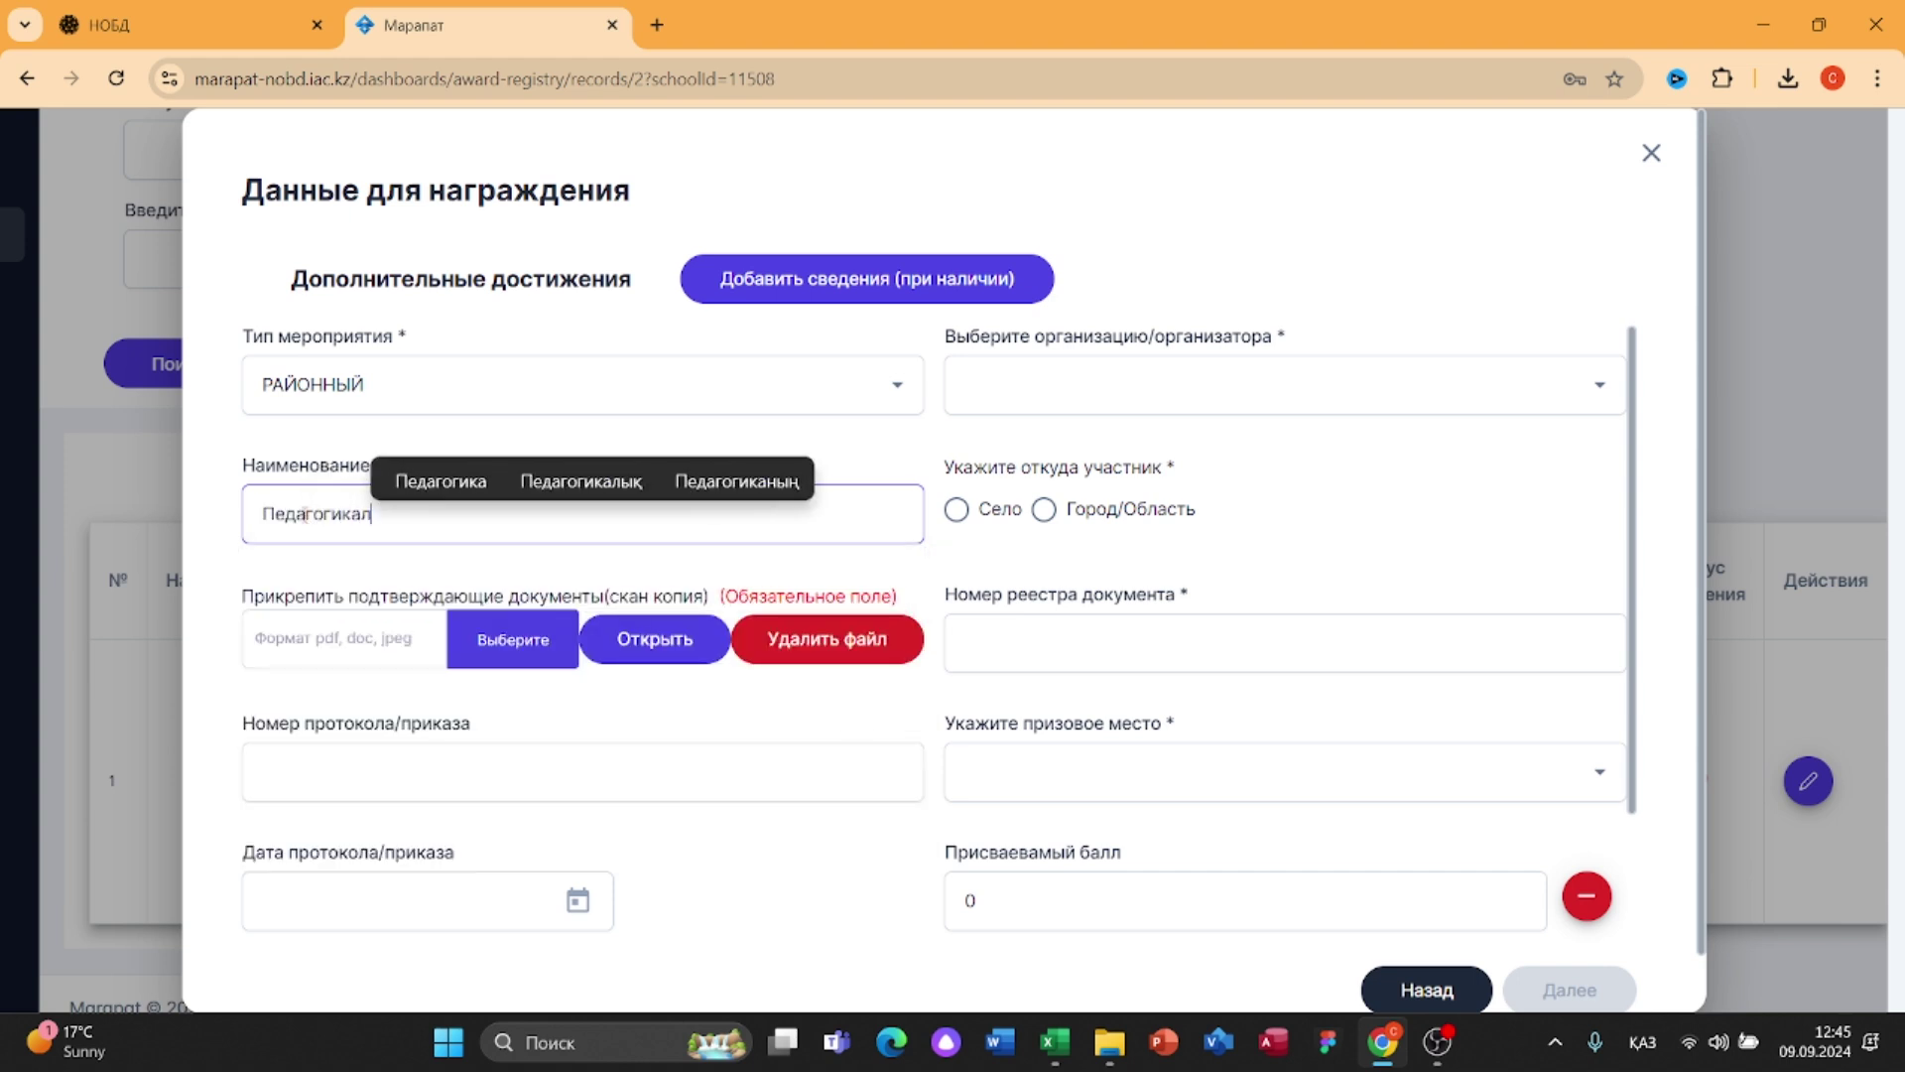
{"action": "type", "text": "ық идеялар панорамасы"}
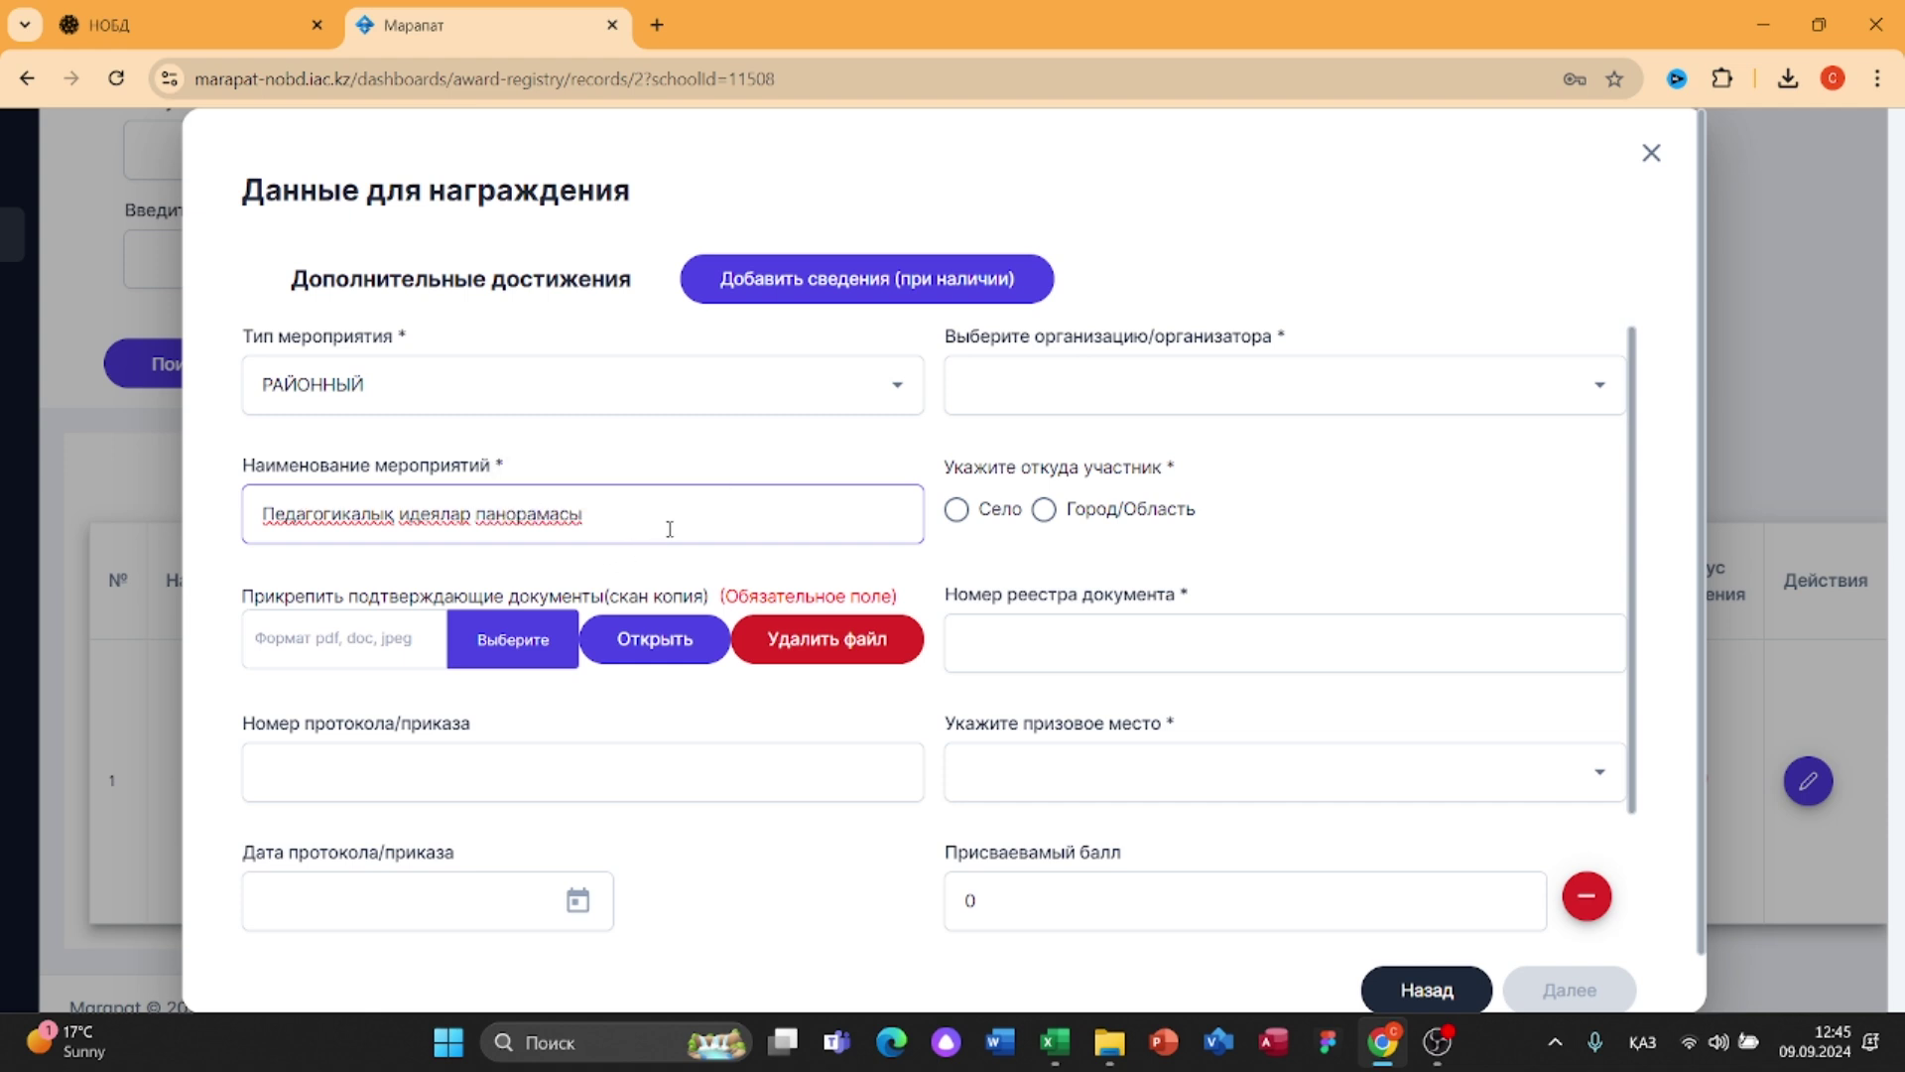
Attach the supporting scan image and enter protocol number 121.
{"action": "left_click", "coordinate": [548, 653]}
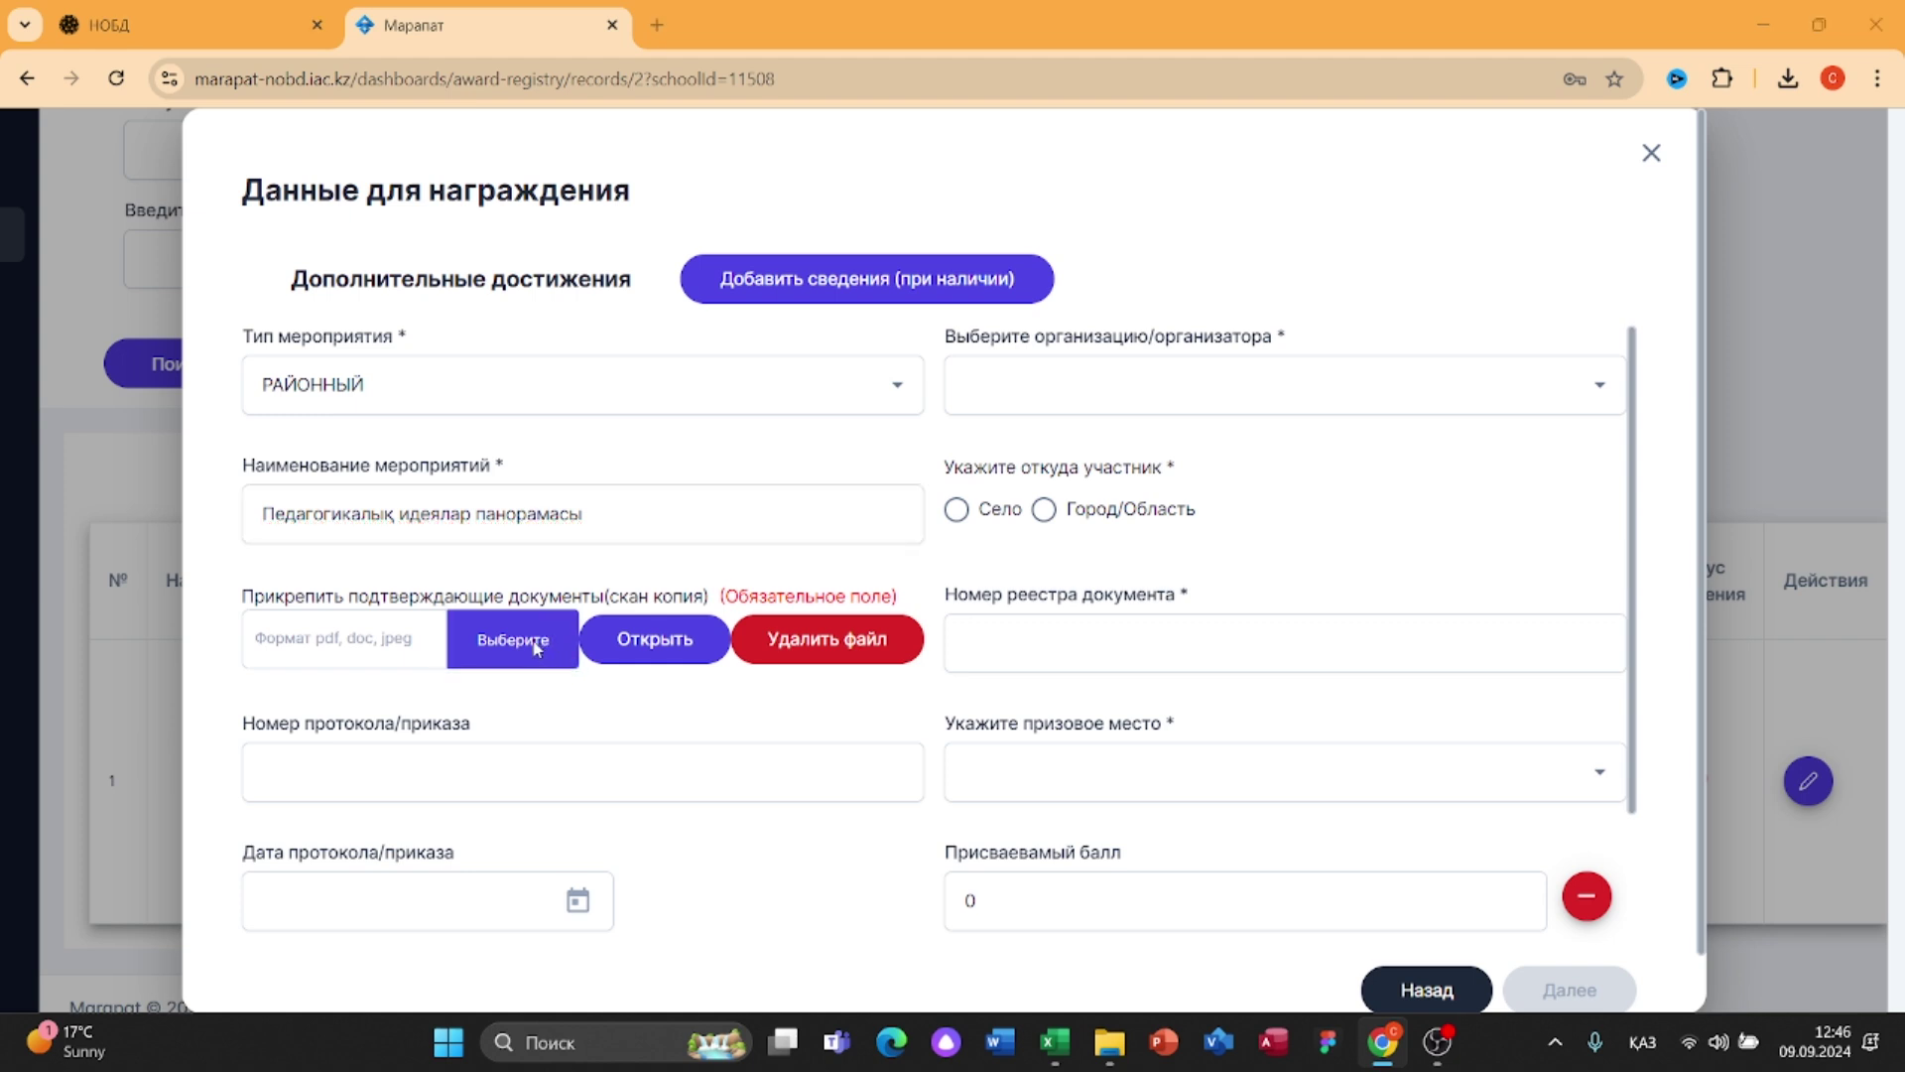
{"action": "double_click", "coordinate": [842, 496]}
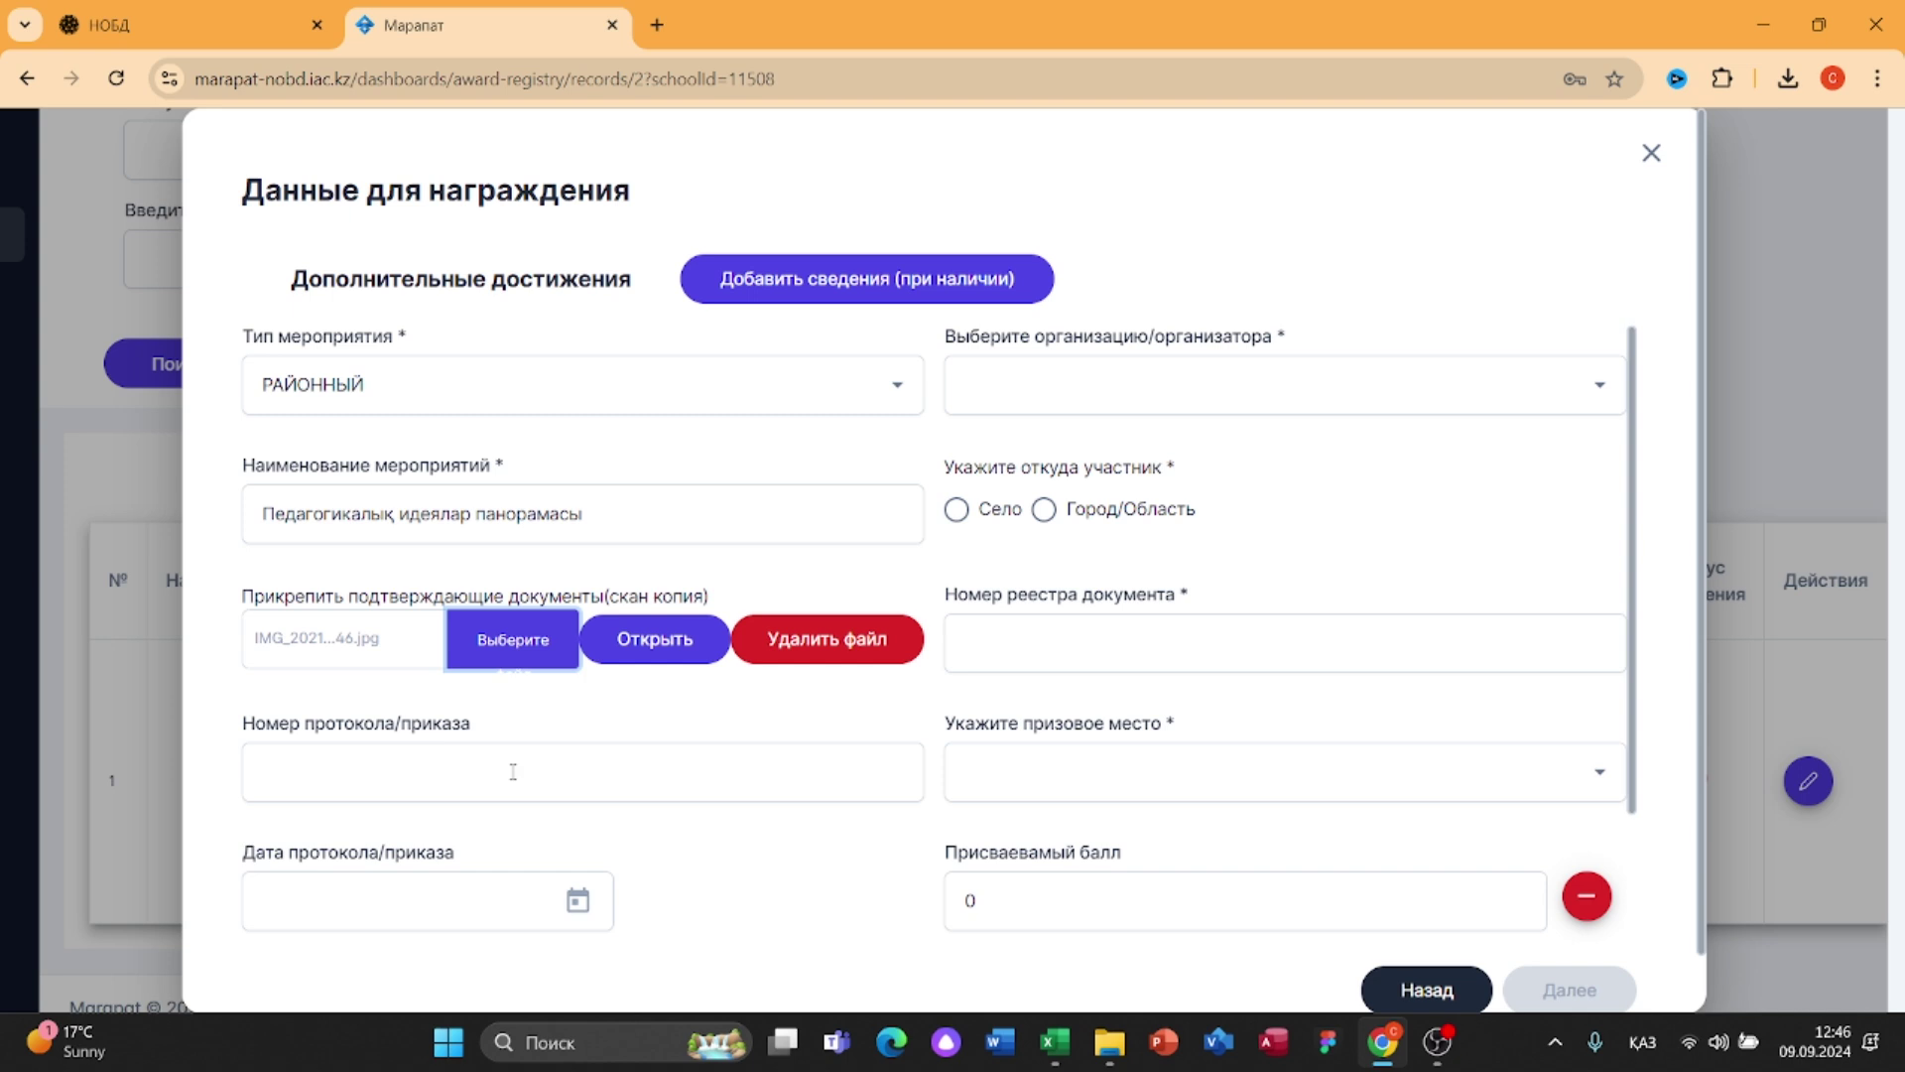
{"action": "left_click", "coordinate": [514, 773]}
{"action": "type", "text": "121"}
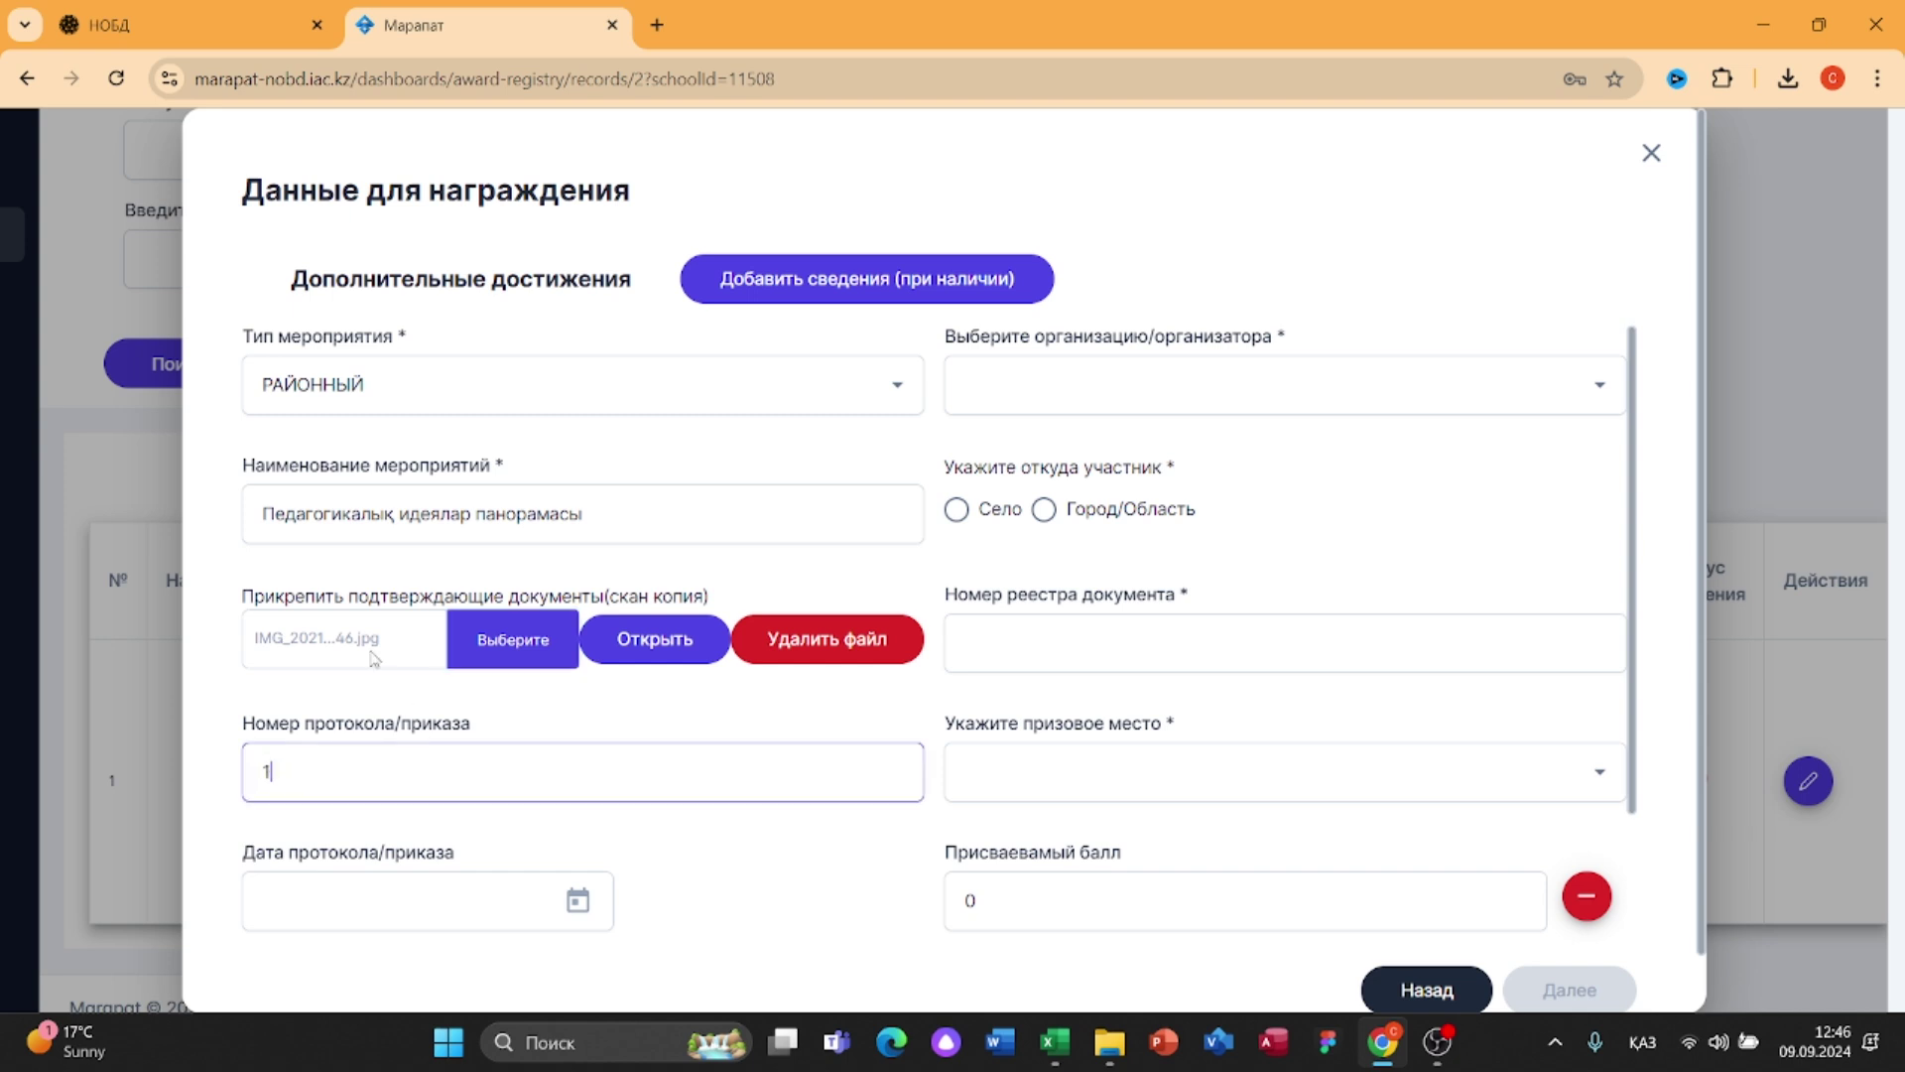
Set the protocol date to 07.06.2022 in the calendar and open the organiser list.
{"action": "left_click", "coordinate": [579, 902]}
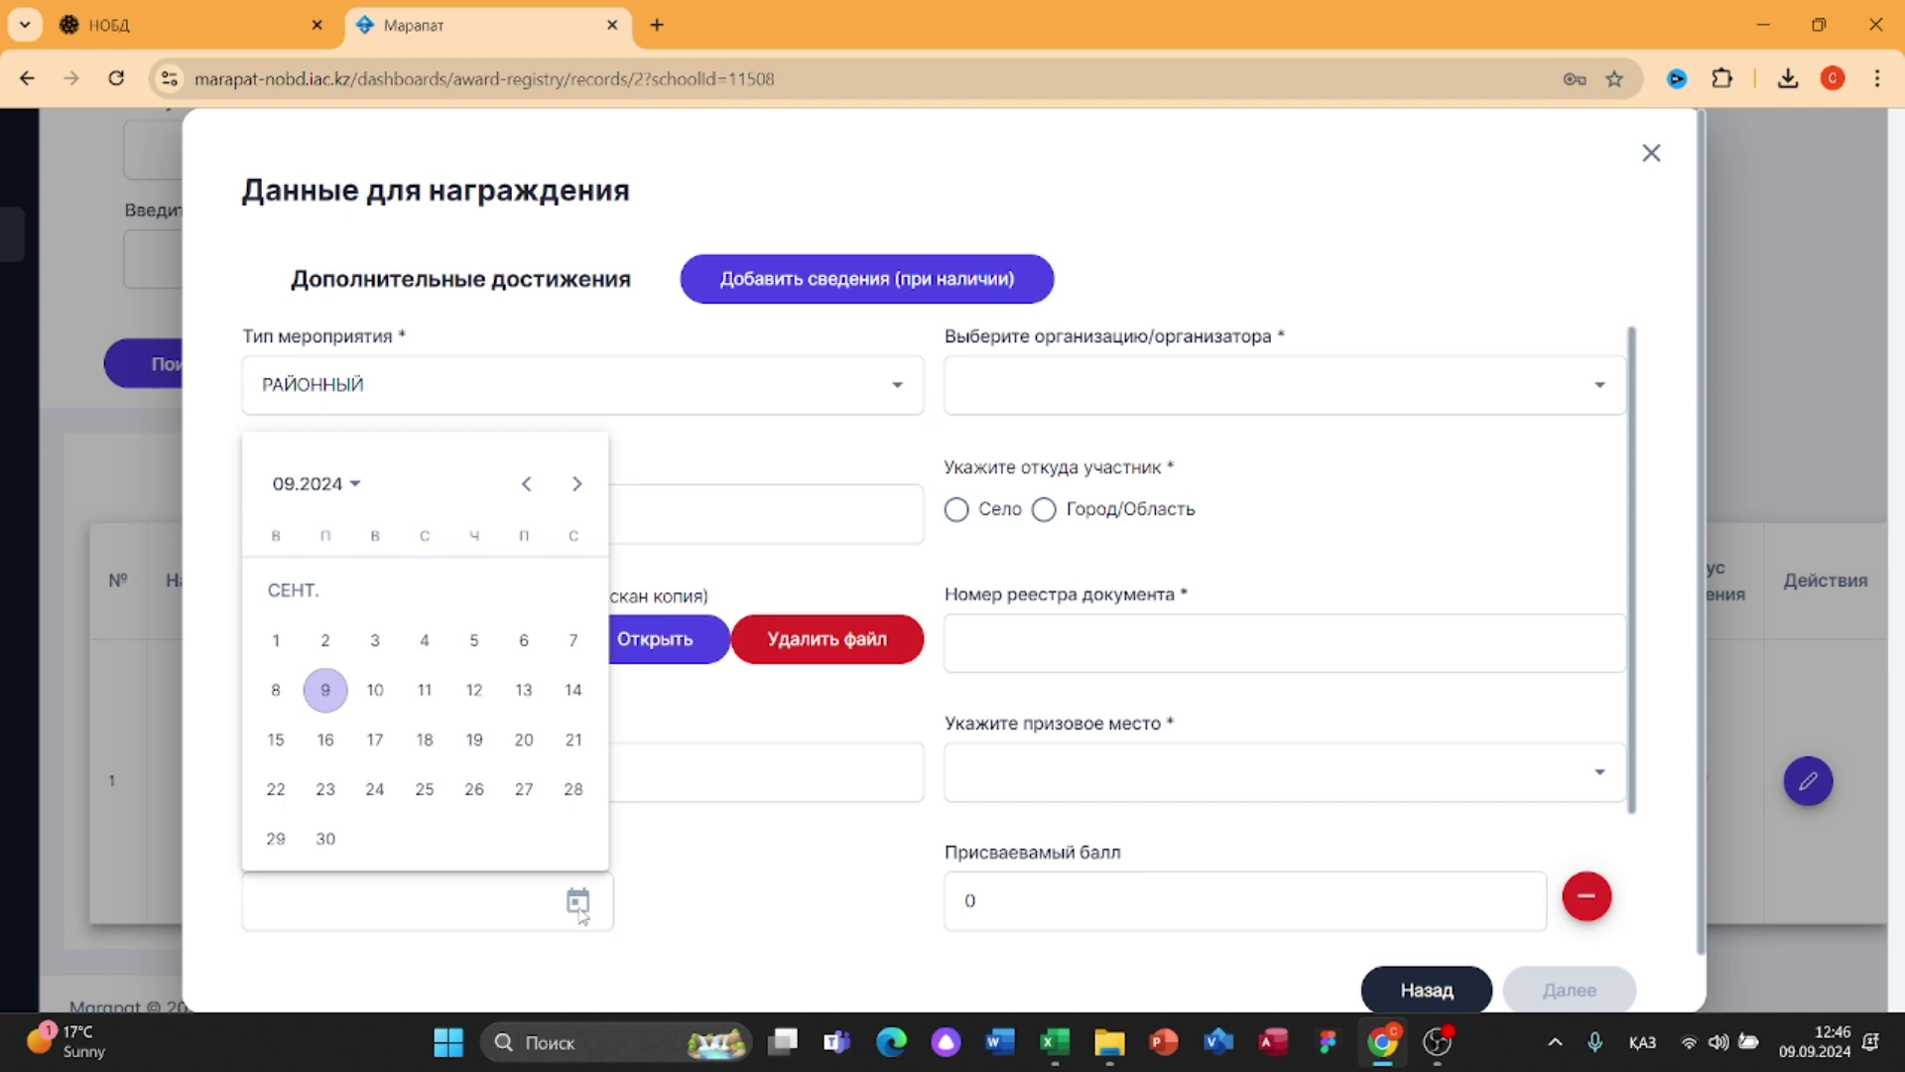
{"action": "left_click", "coordinate": [319, 484]}
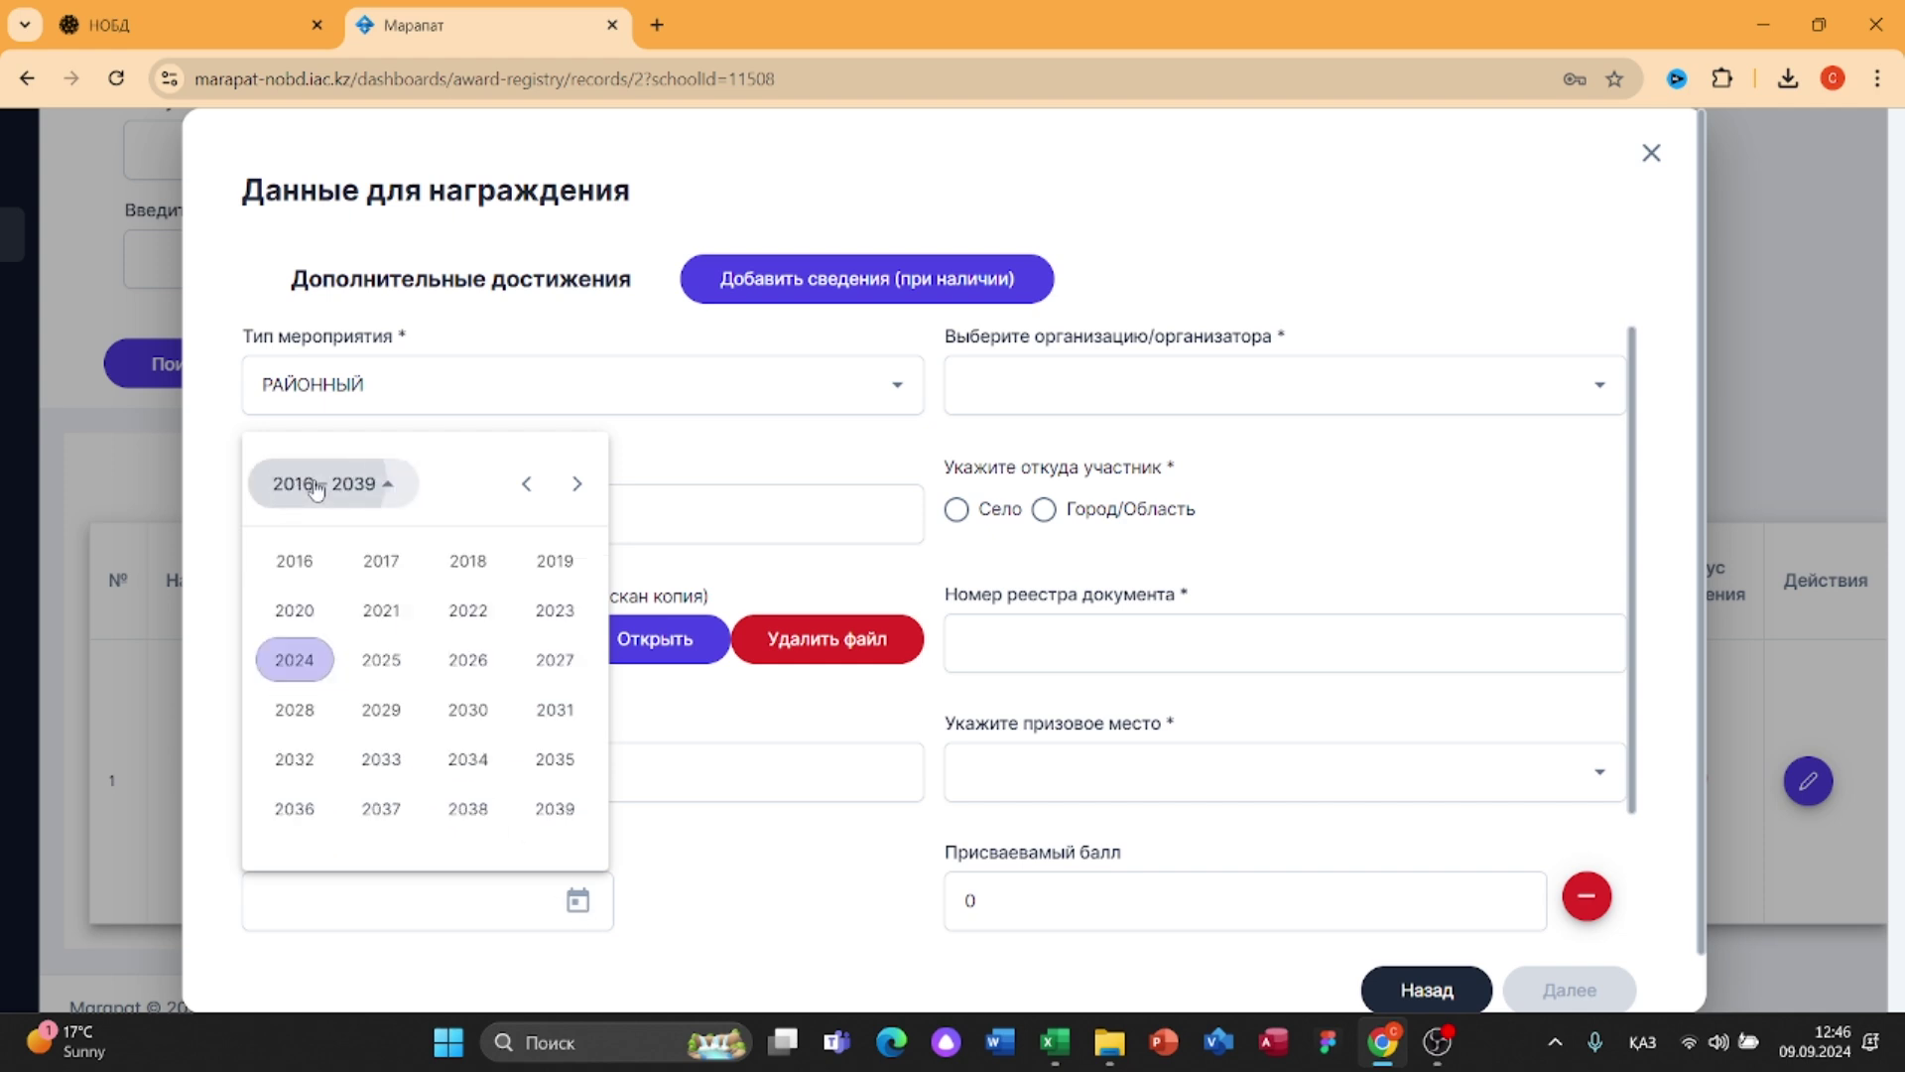
{"action": "left_click", "coordinate": [480, 617]}
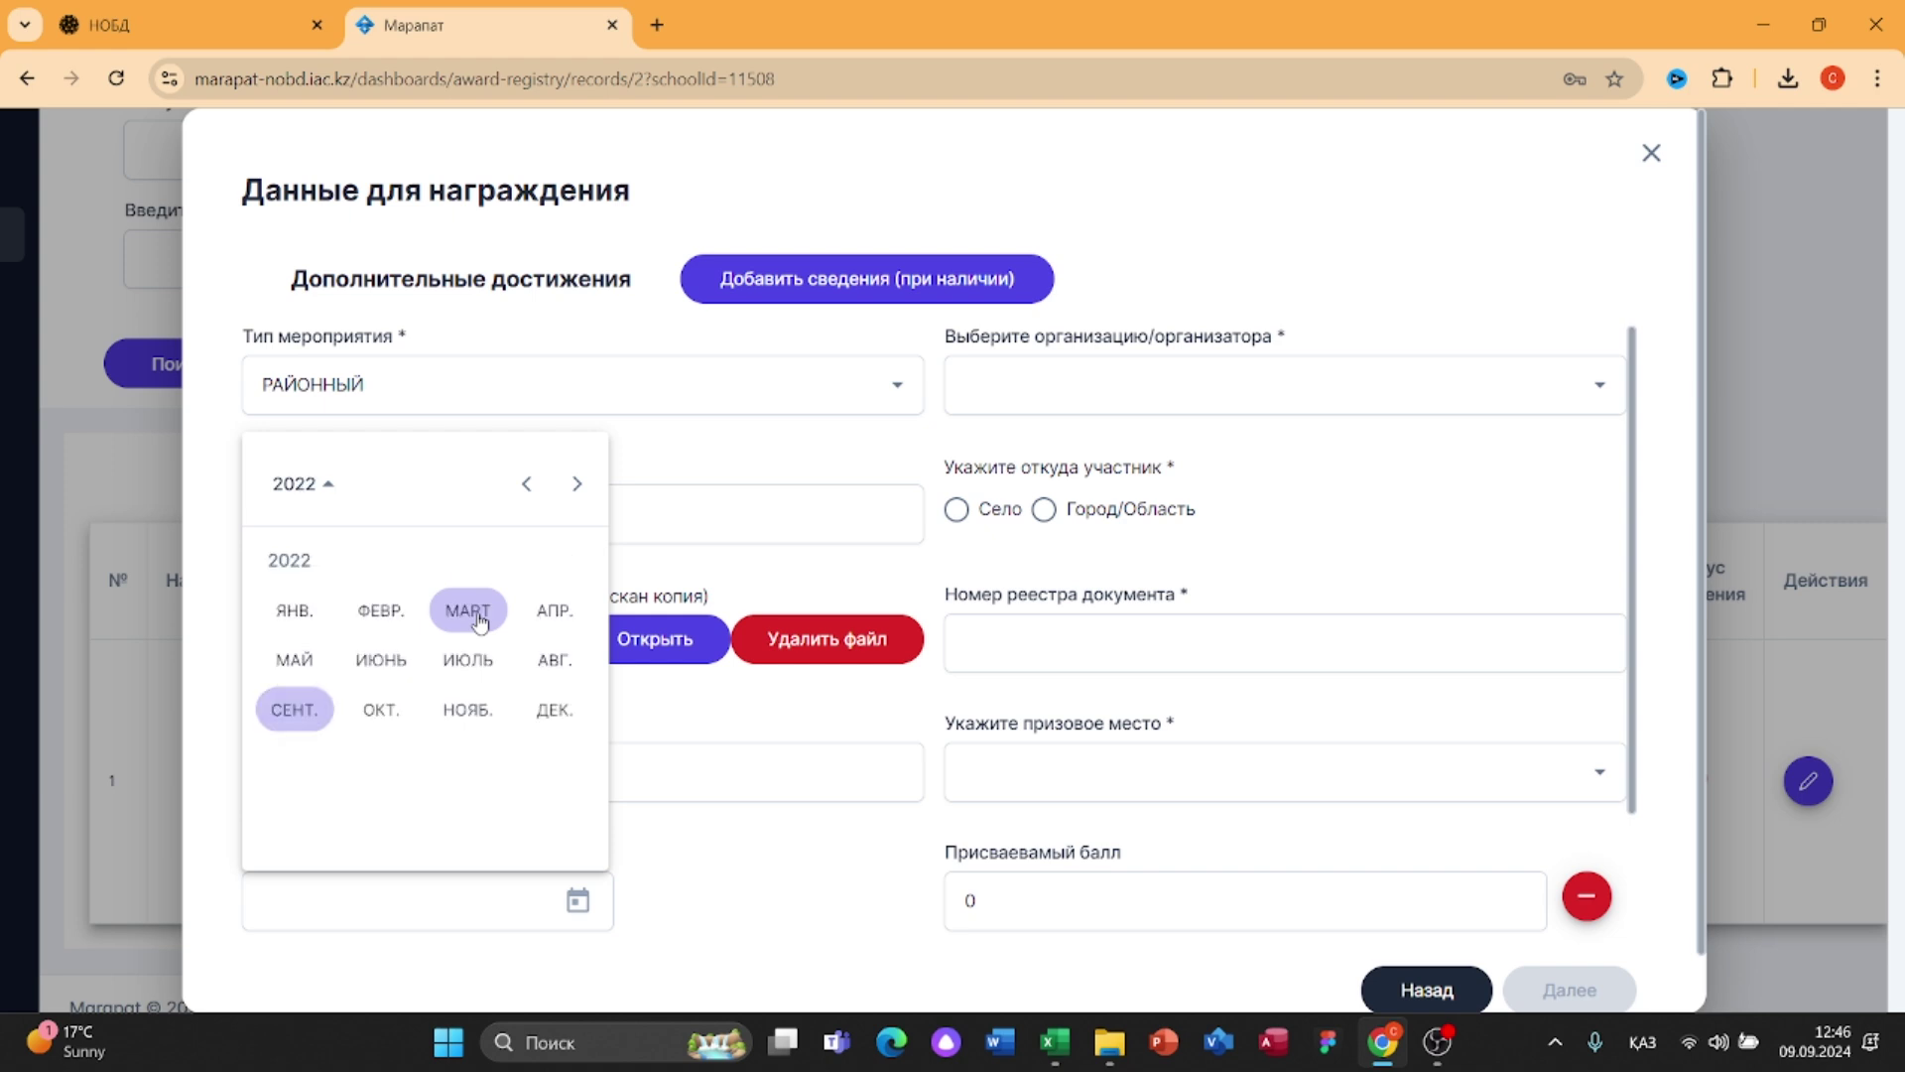
{"action": "left_click", "coordinate": [381, 659]}
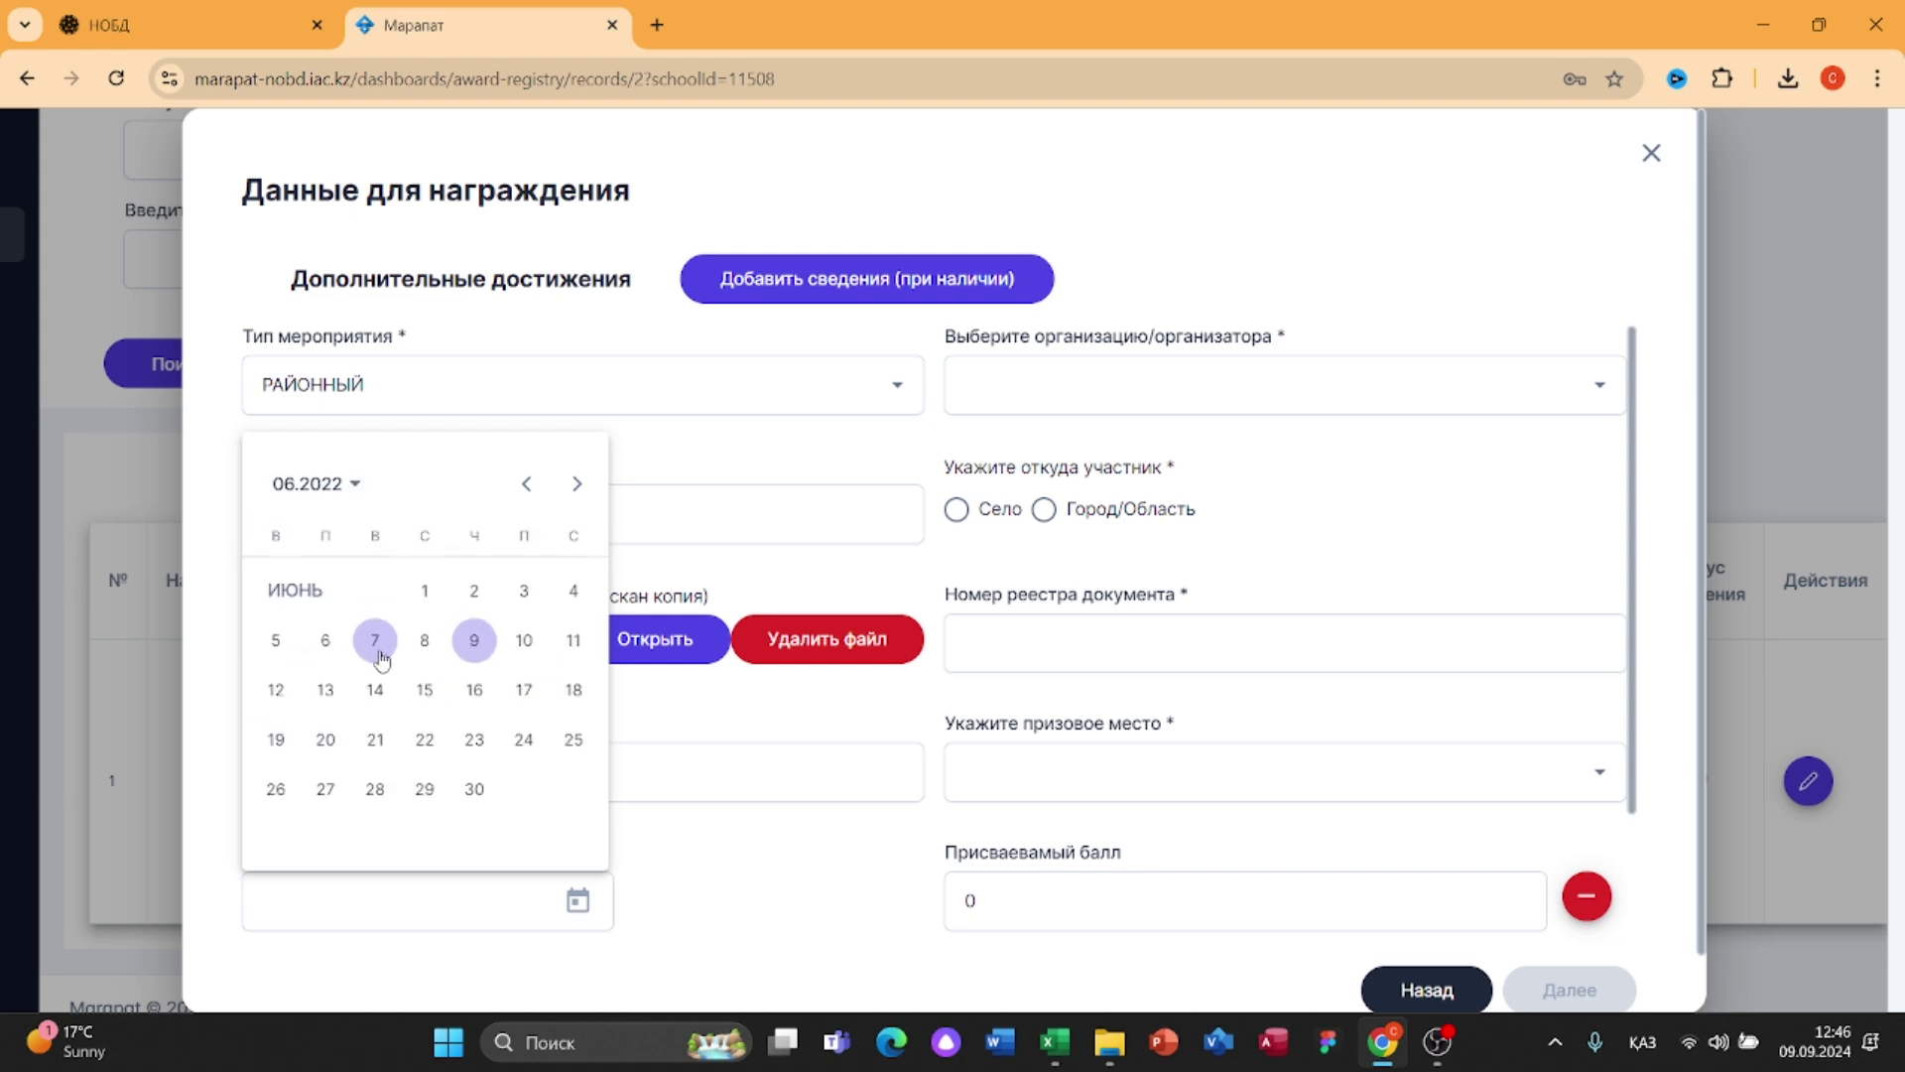
{"action": "left_click", "coordinate": [377, 650]}
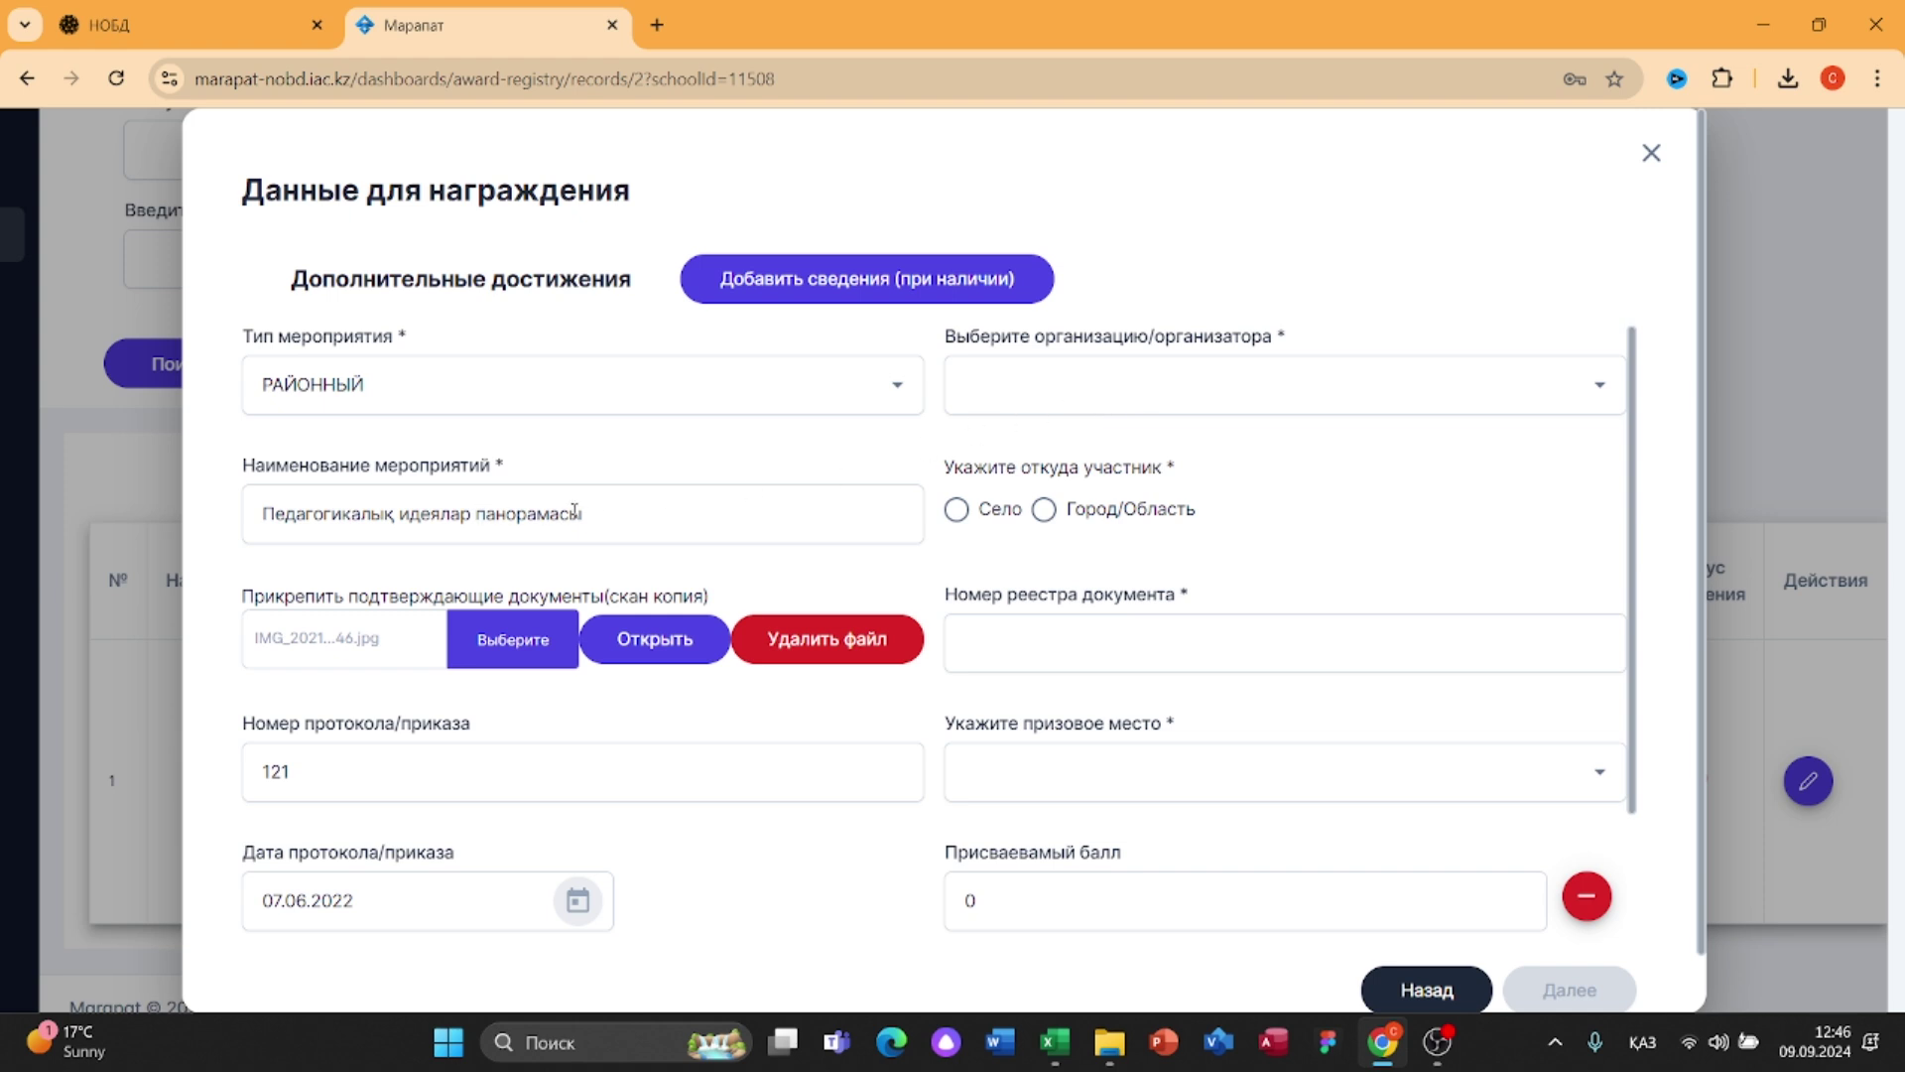
{"action": "left_click", "coordinate": [1089, 396]}
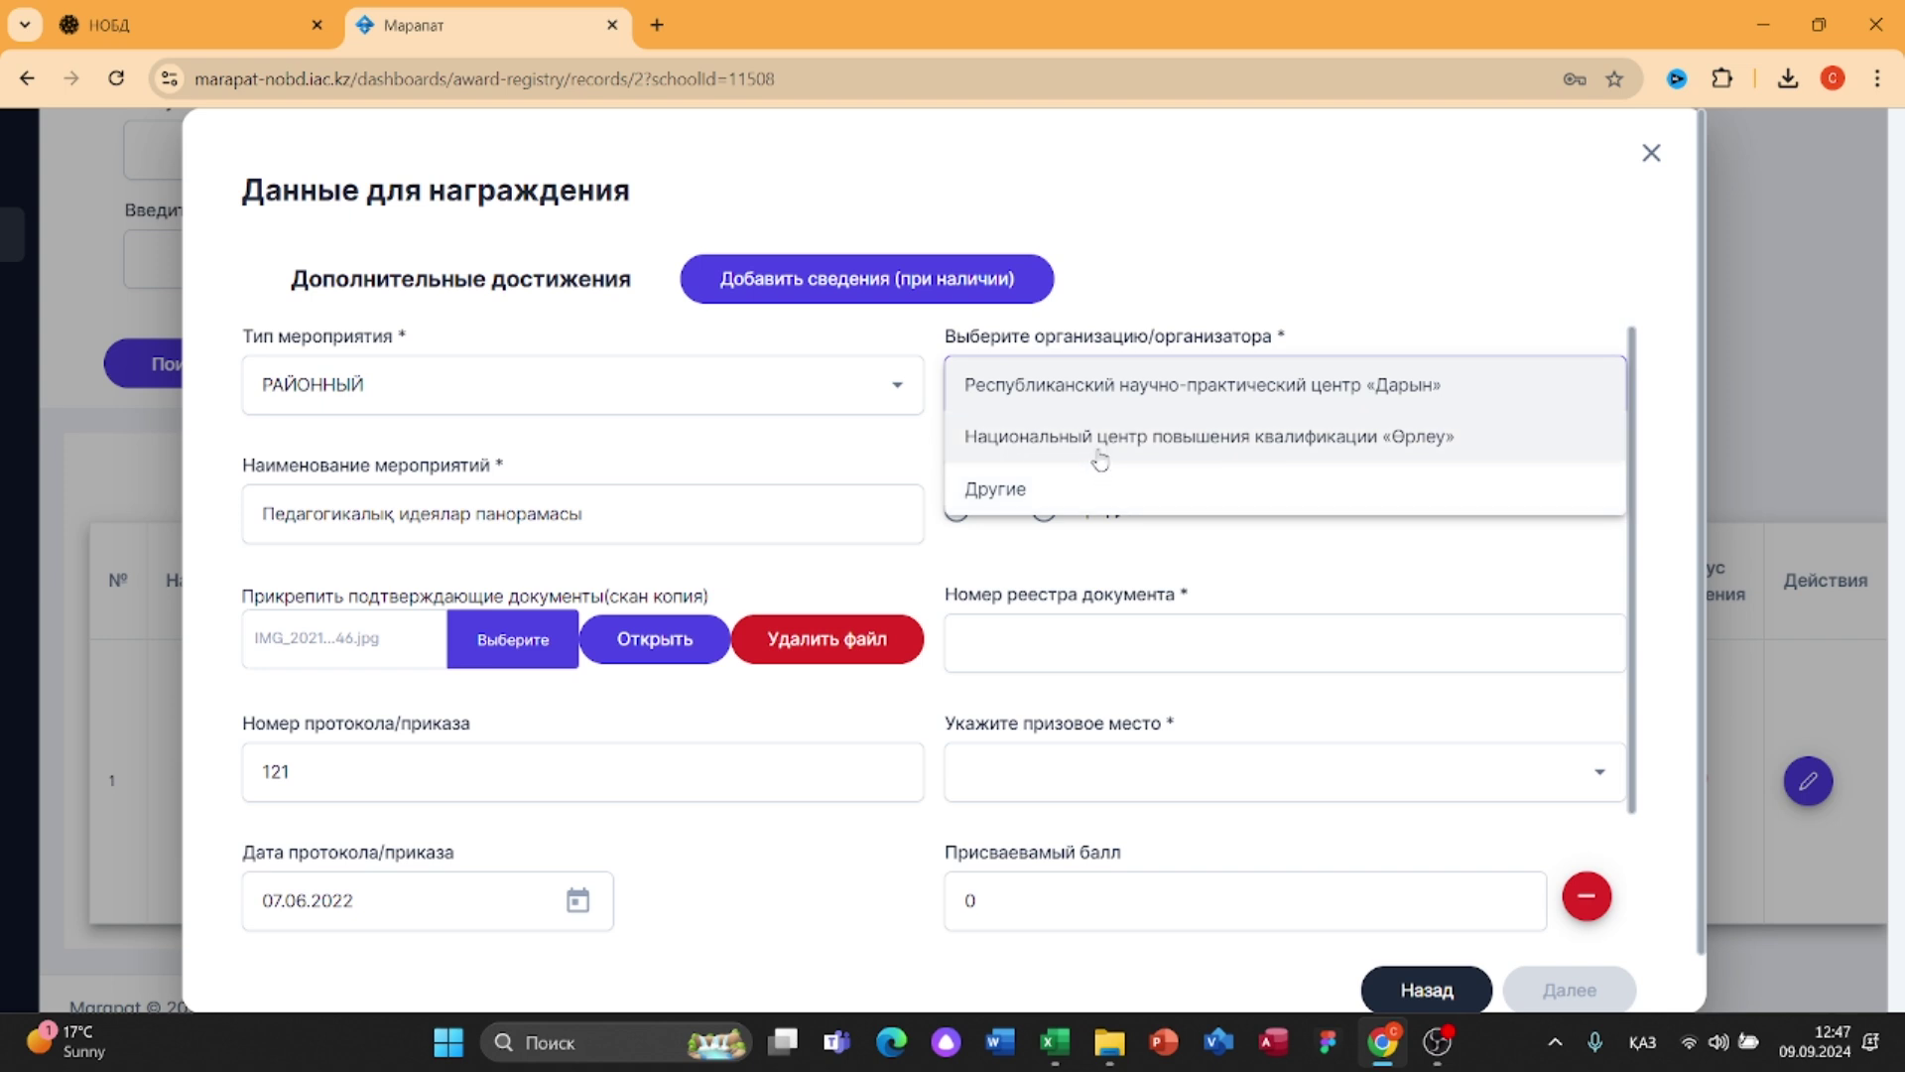
Choose Өрлеу as organiser, participant from Город/Область, and registry document number 1456.
{"action": "left_click", "coordinate": [1101, 437]}
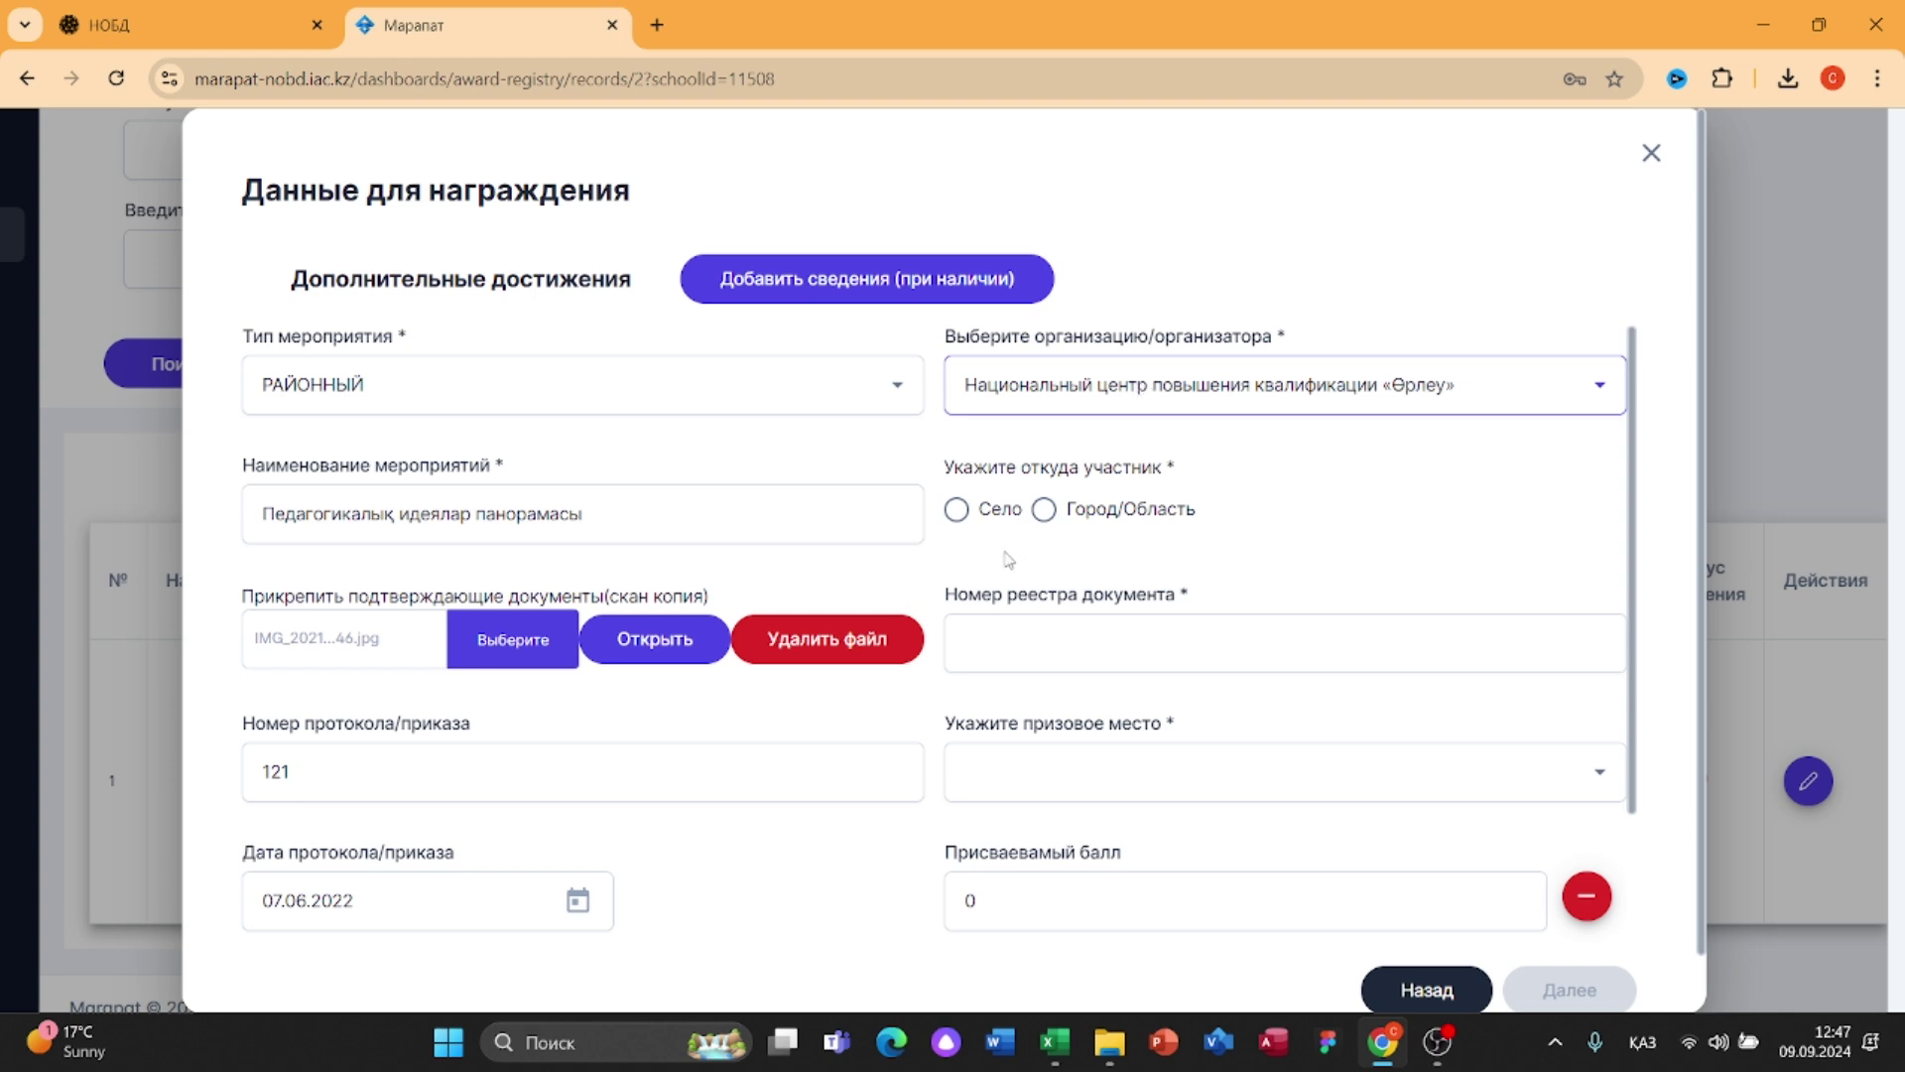
{"action": "left_click", "coordinate": [1043, 510]}
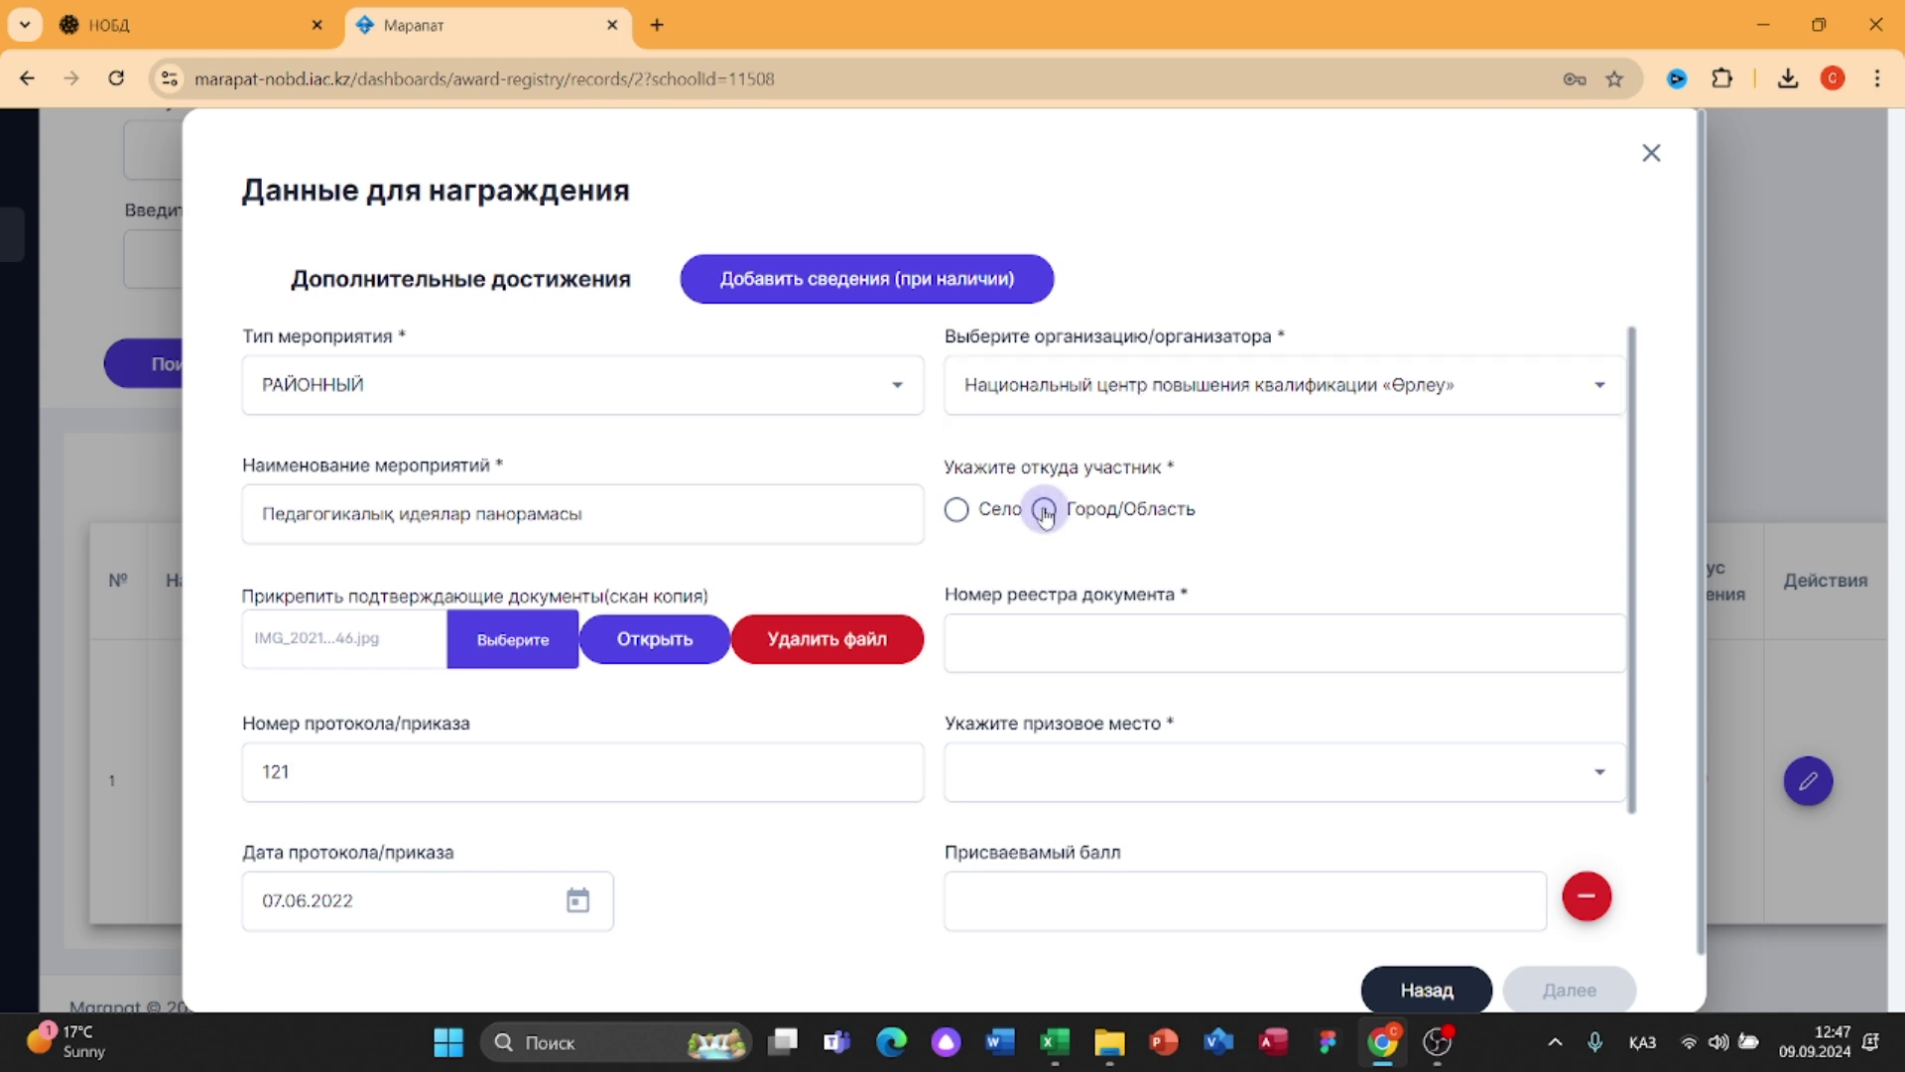
{"action": "left_click", "coordinate": [1104, 657]}
{"action": "type", "text": "1456"}
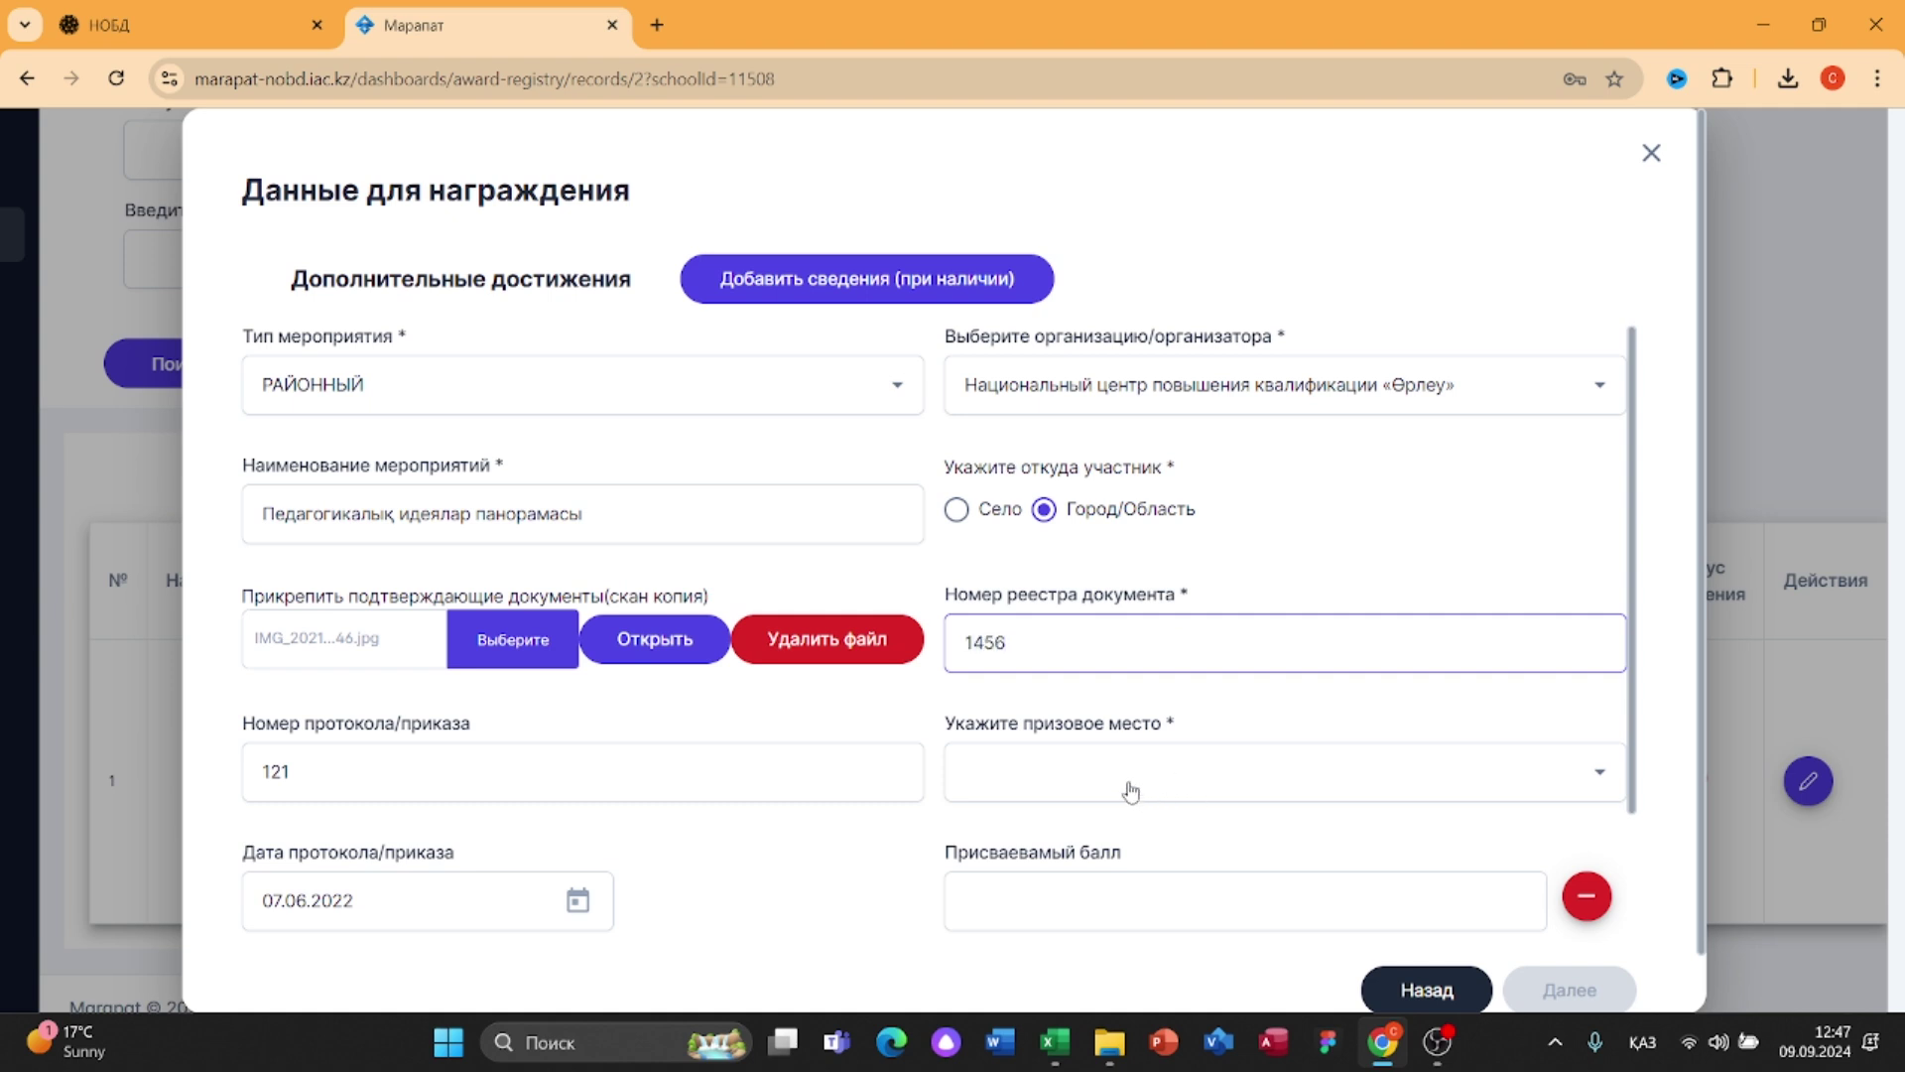
{"action": "scroll", "coordinate": [1136, 791], "scroll_direction": "down", "scroll_amount": 1}
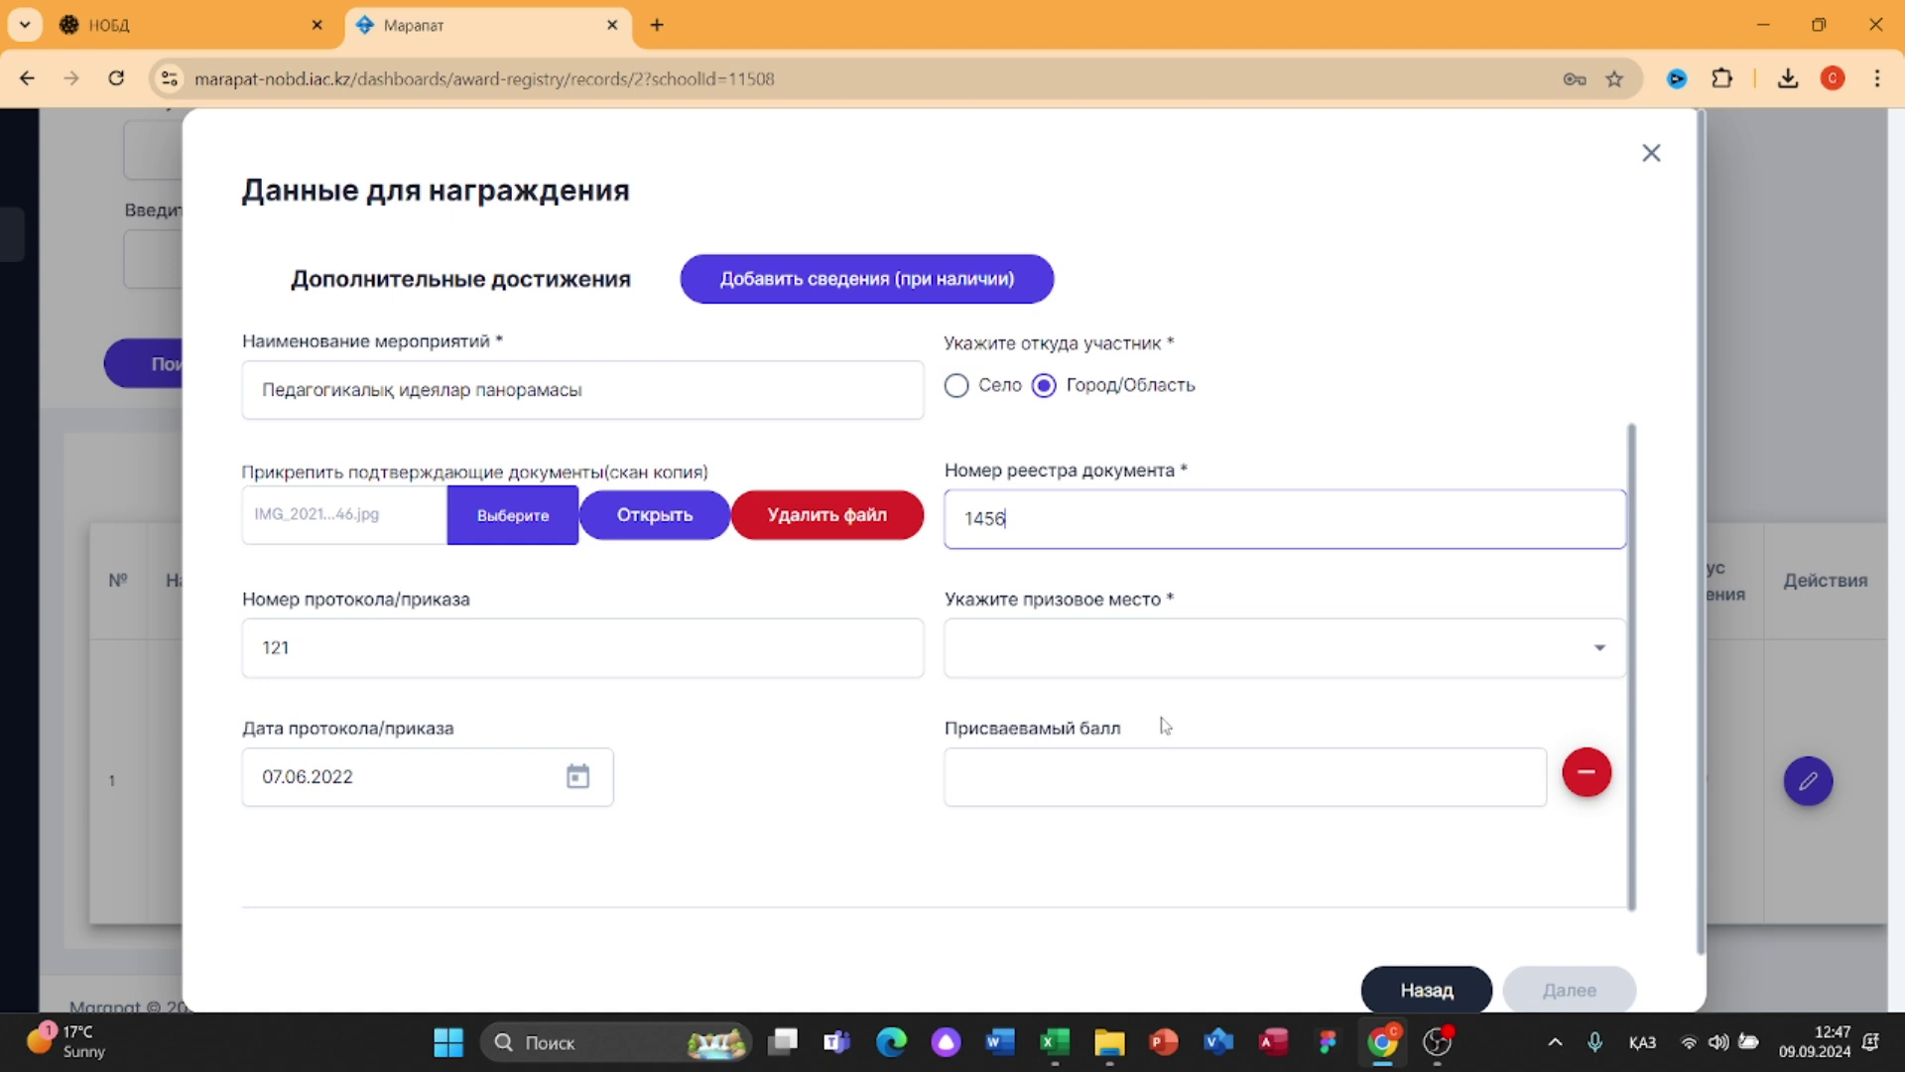
Try prize places 1 (гран-при), 2 and 3, finally settling on place 2 for 2 points.
{"action": "left_click", "coordinate": [1112, 670]}
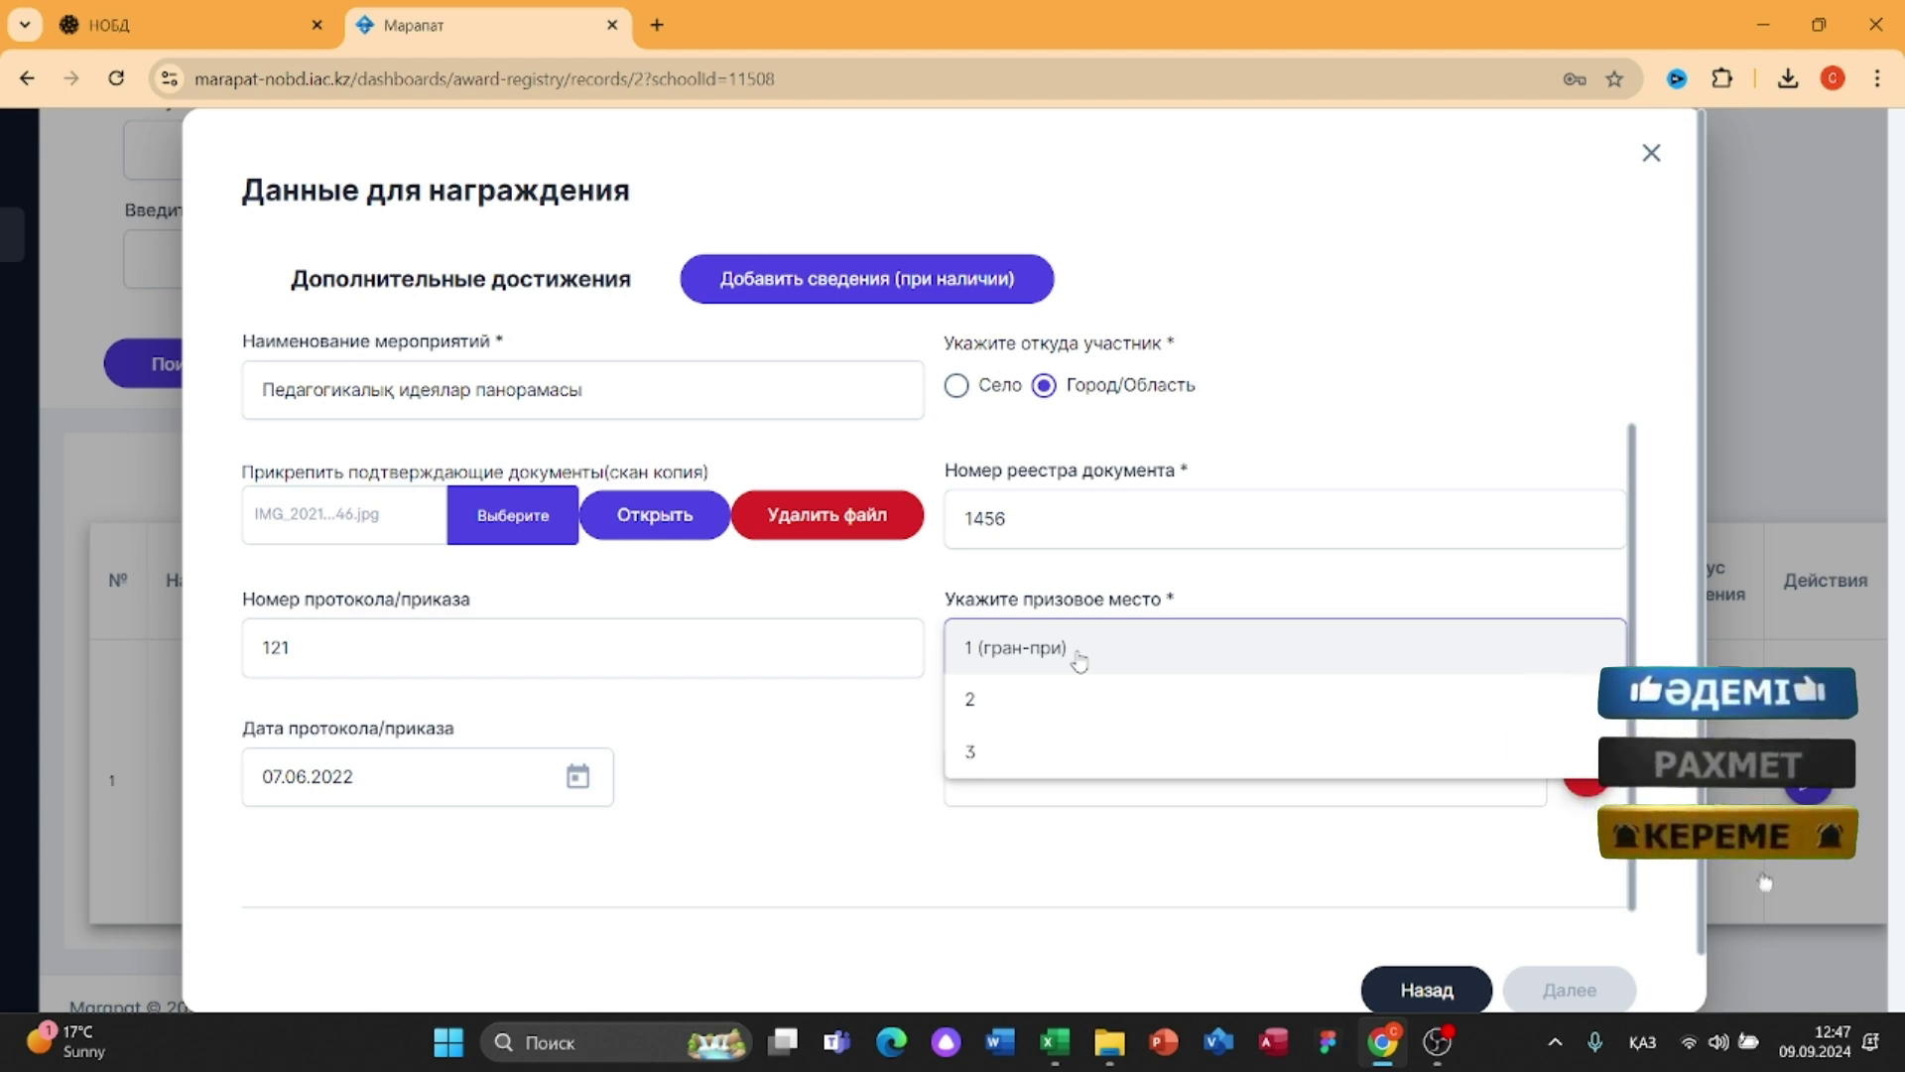
{"action": "left_click", "coordinate": [1091, 699]}
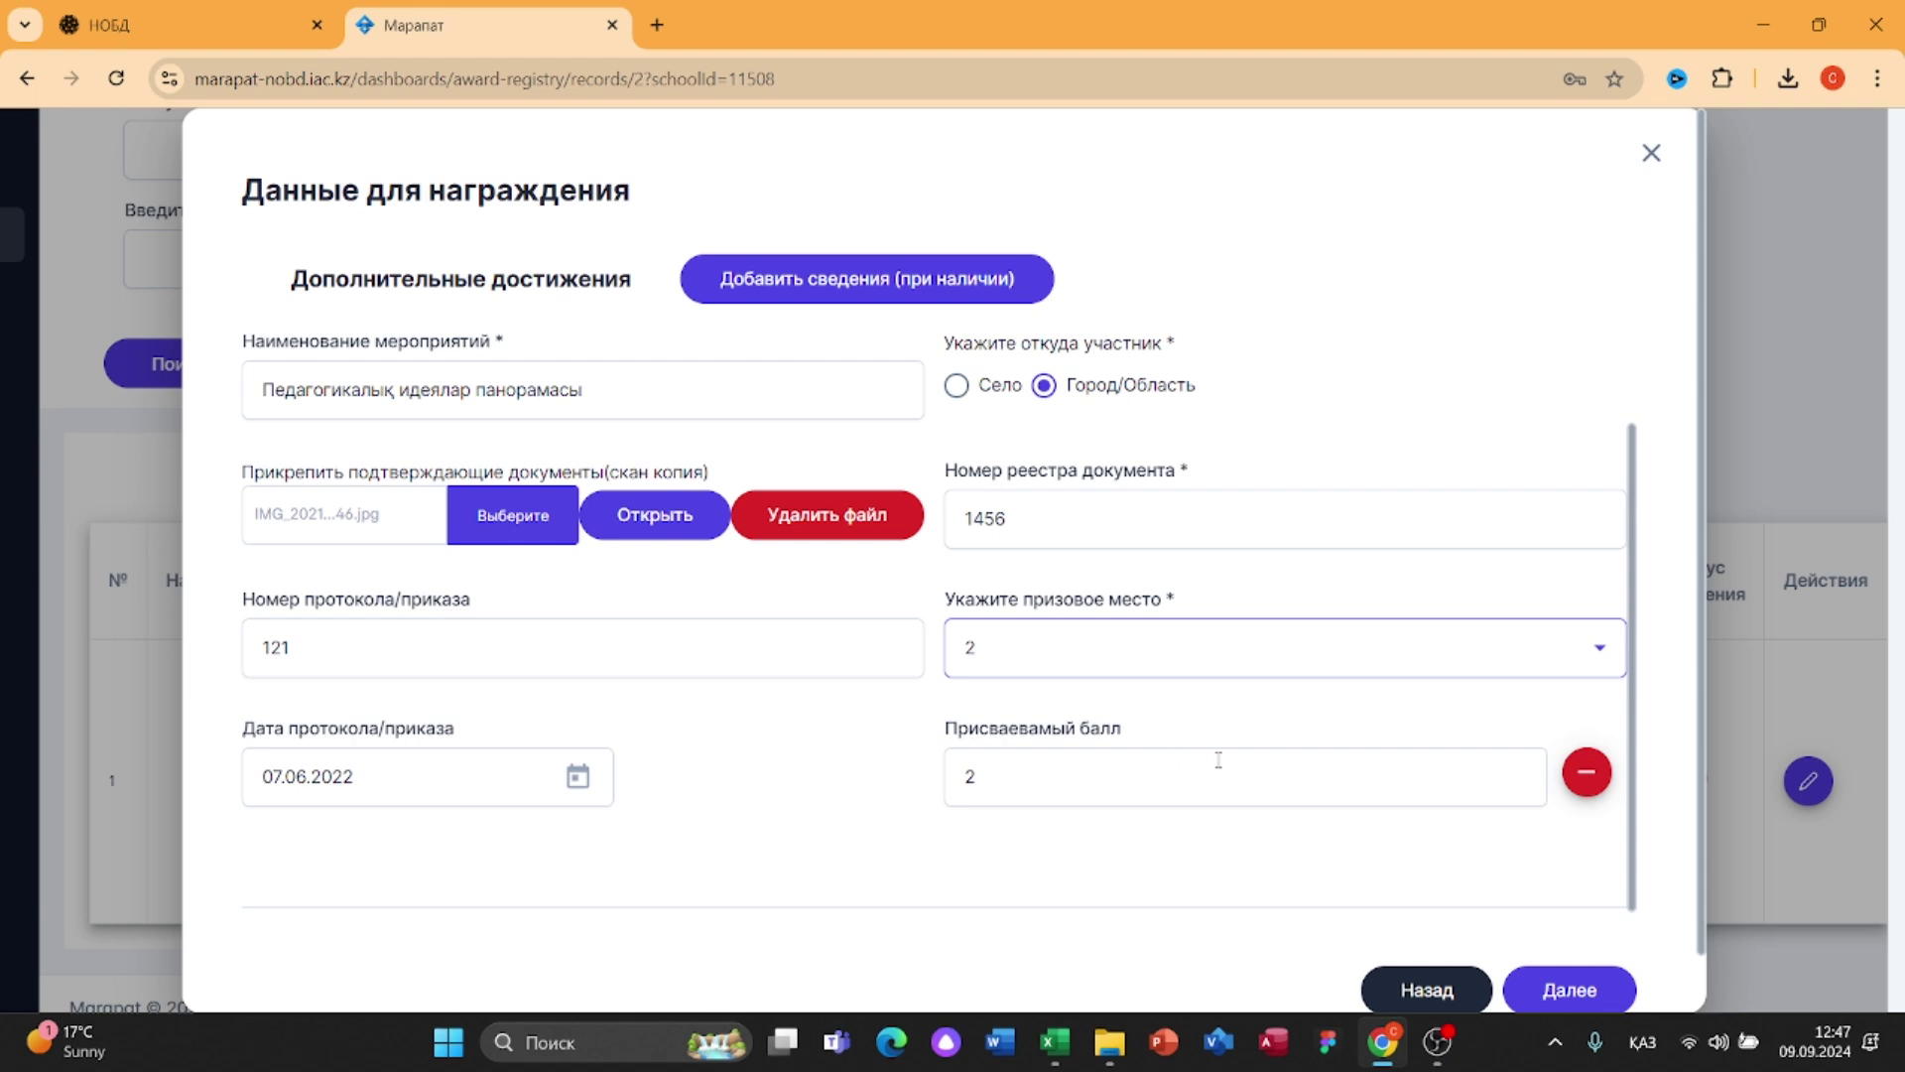
{"action": "left_click", "coordinate": [1068, 651]}
{"action": "left_click", "coordinate": [1000, 598]}
{"action": "left_click", "coordinate": [1050, 663]}
{"action": "left_click", "coordinate": [1026, 706]}
{"action": "left_click", "coordinate": [1030, 660]}
{"action": "left_click", "coordinate": [1014, 707]}
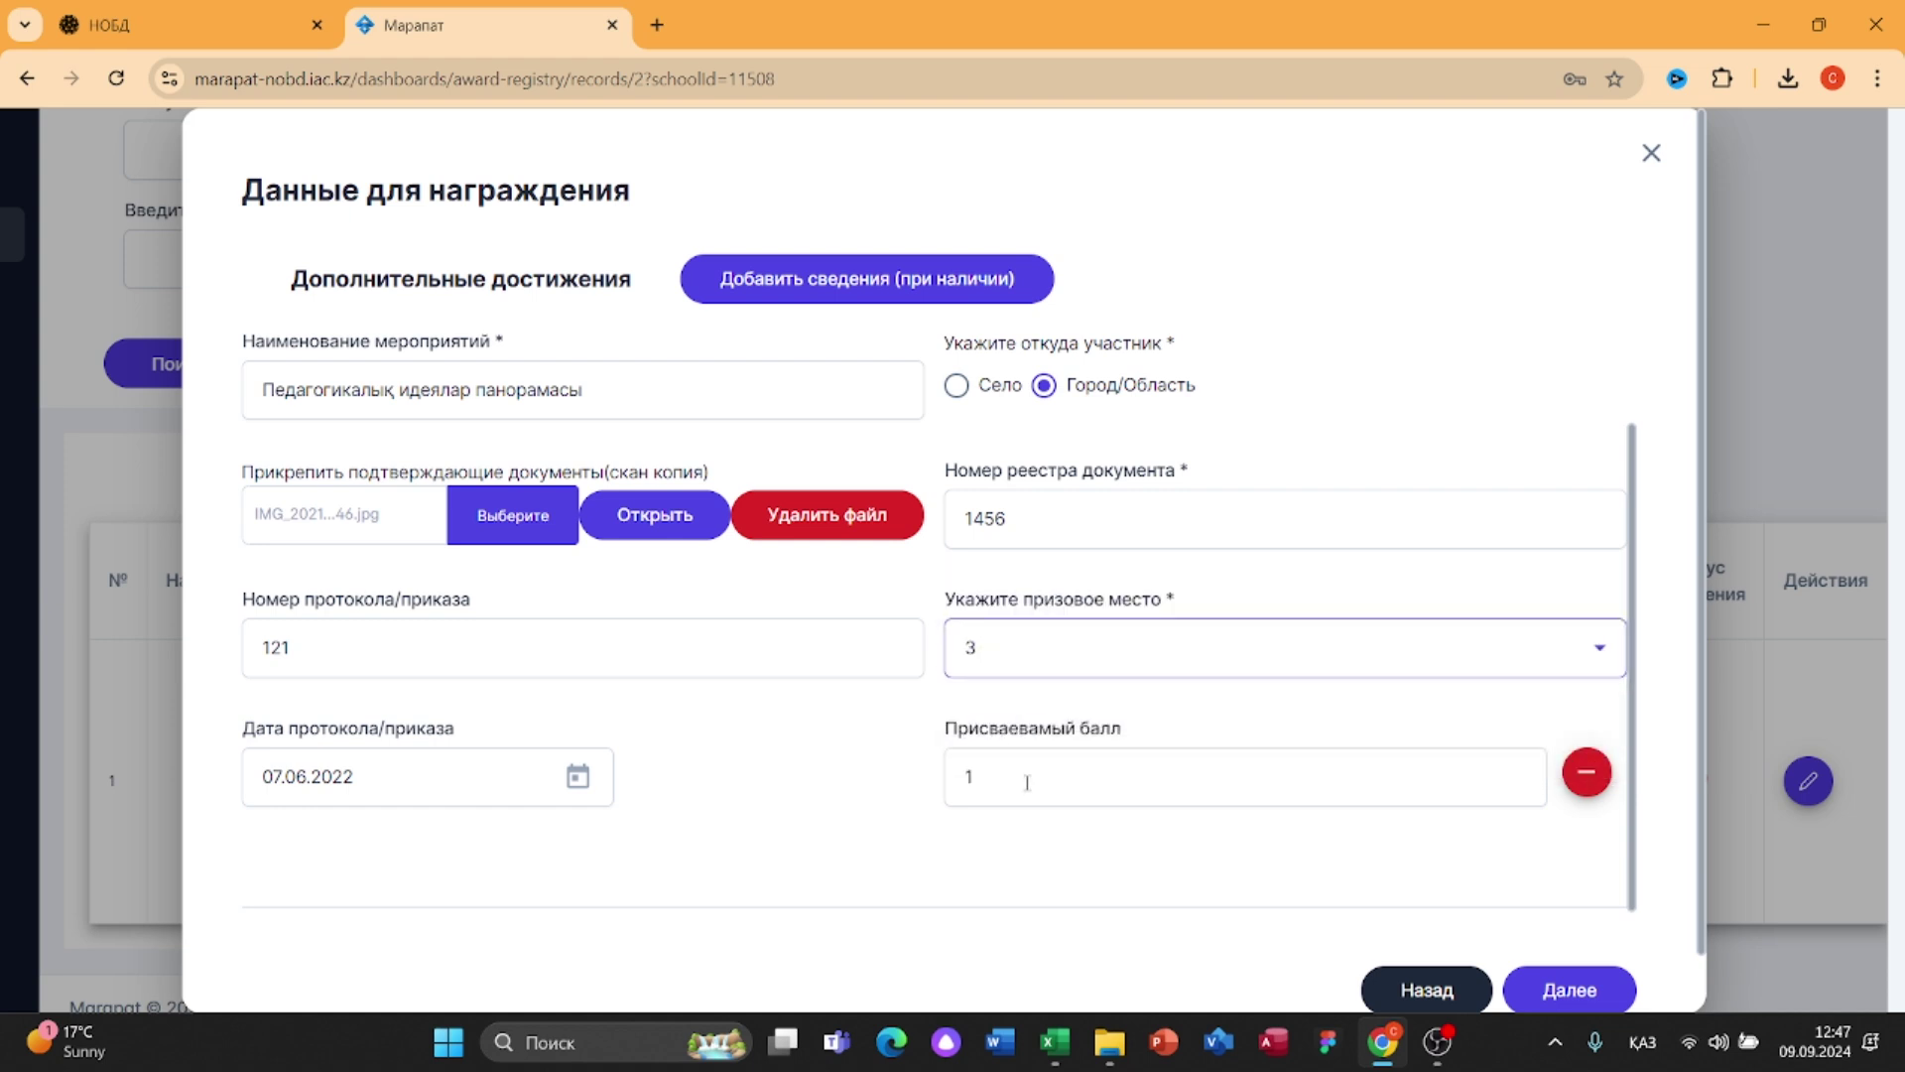
{"action": "left_click", "coordinate": [1037, 658]}
{"action": "left_click", "coordinate": [1020, 593]}
{"action": "scroll", "coordinate": [1352, 770], "scroll_direction": "down", "scroll_amount": 1}
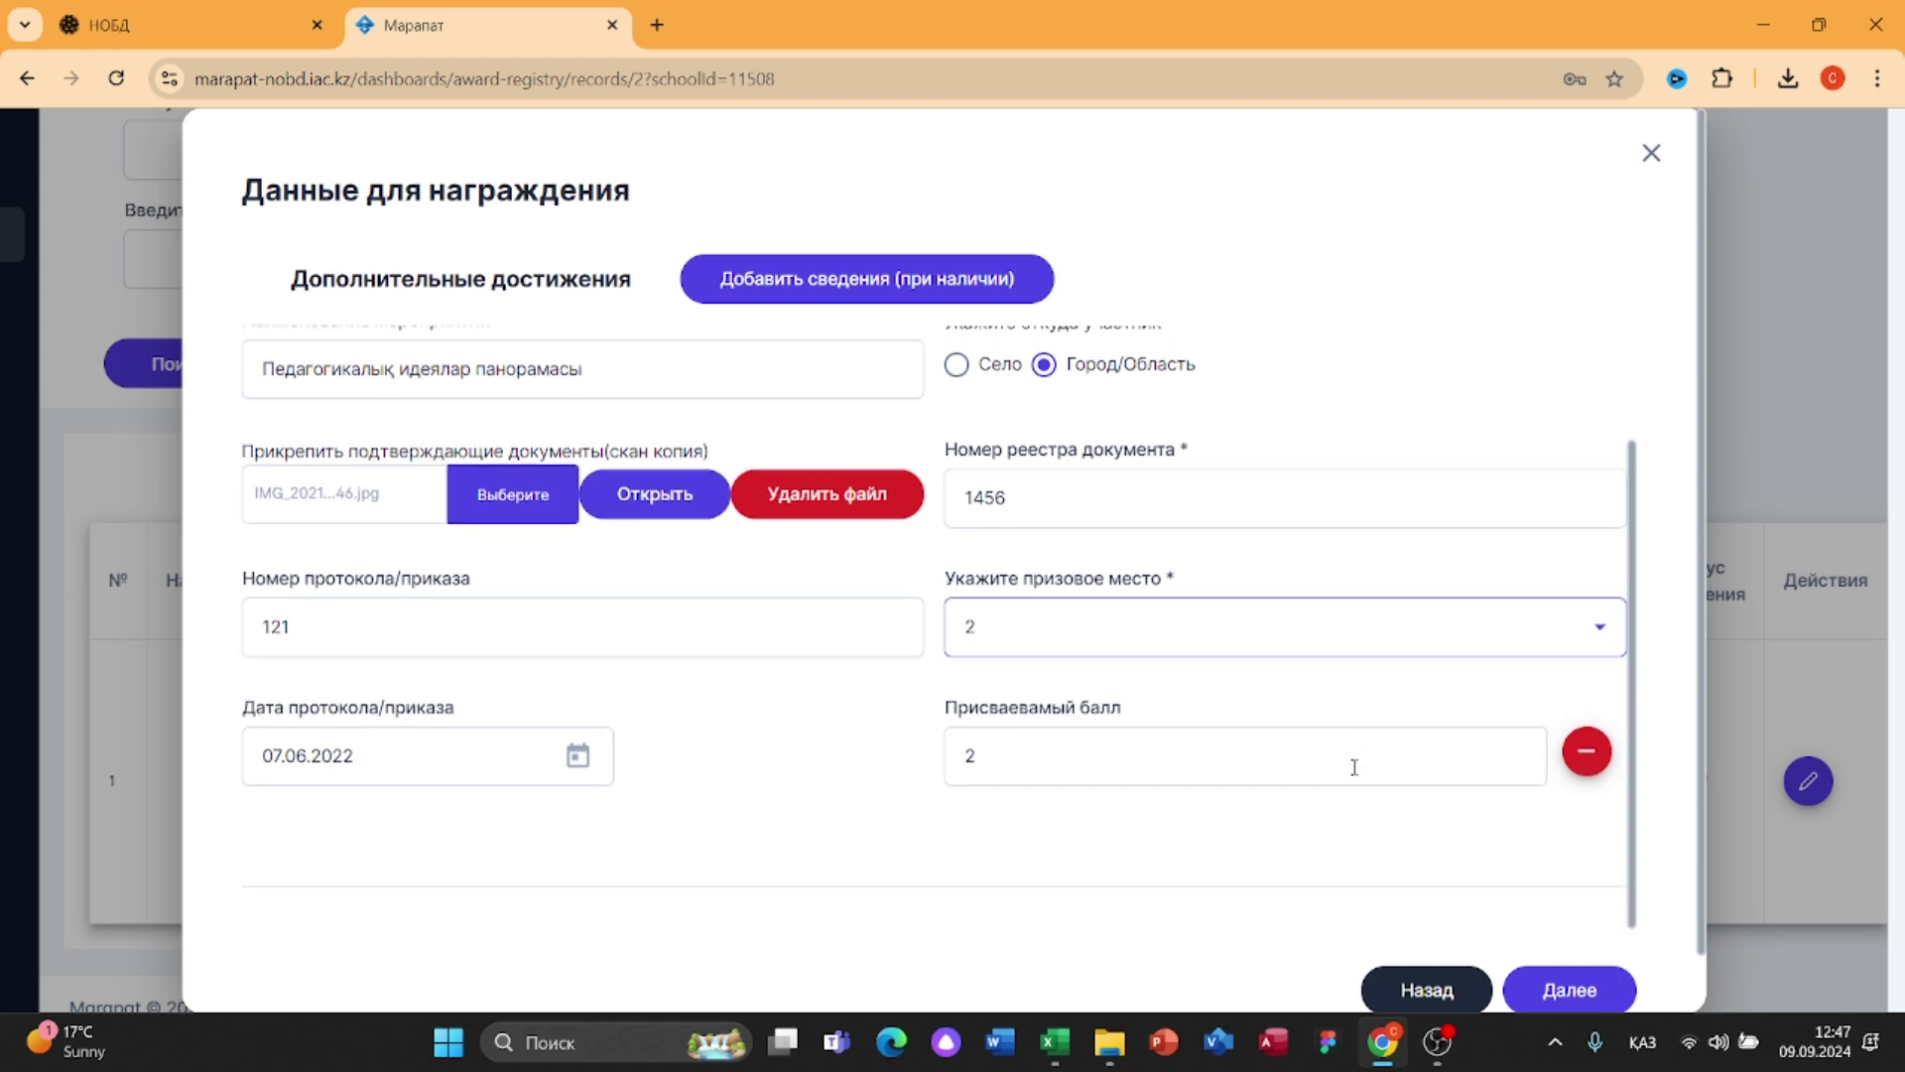
{"action": "scroll", "coordinate": [1356, 775], "scroll_direction": "up", "scroll_amount": 2}
{"action": "scroll", "coordinate": [1355, 775], "scroll_direction": "down", "scroll_amount": 2}
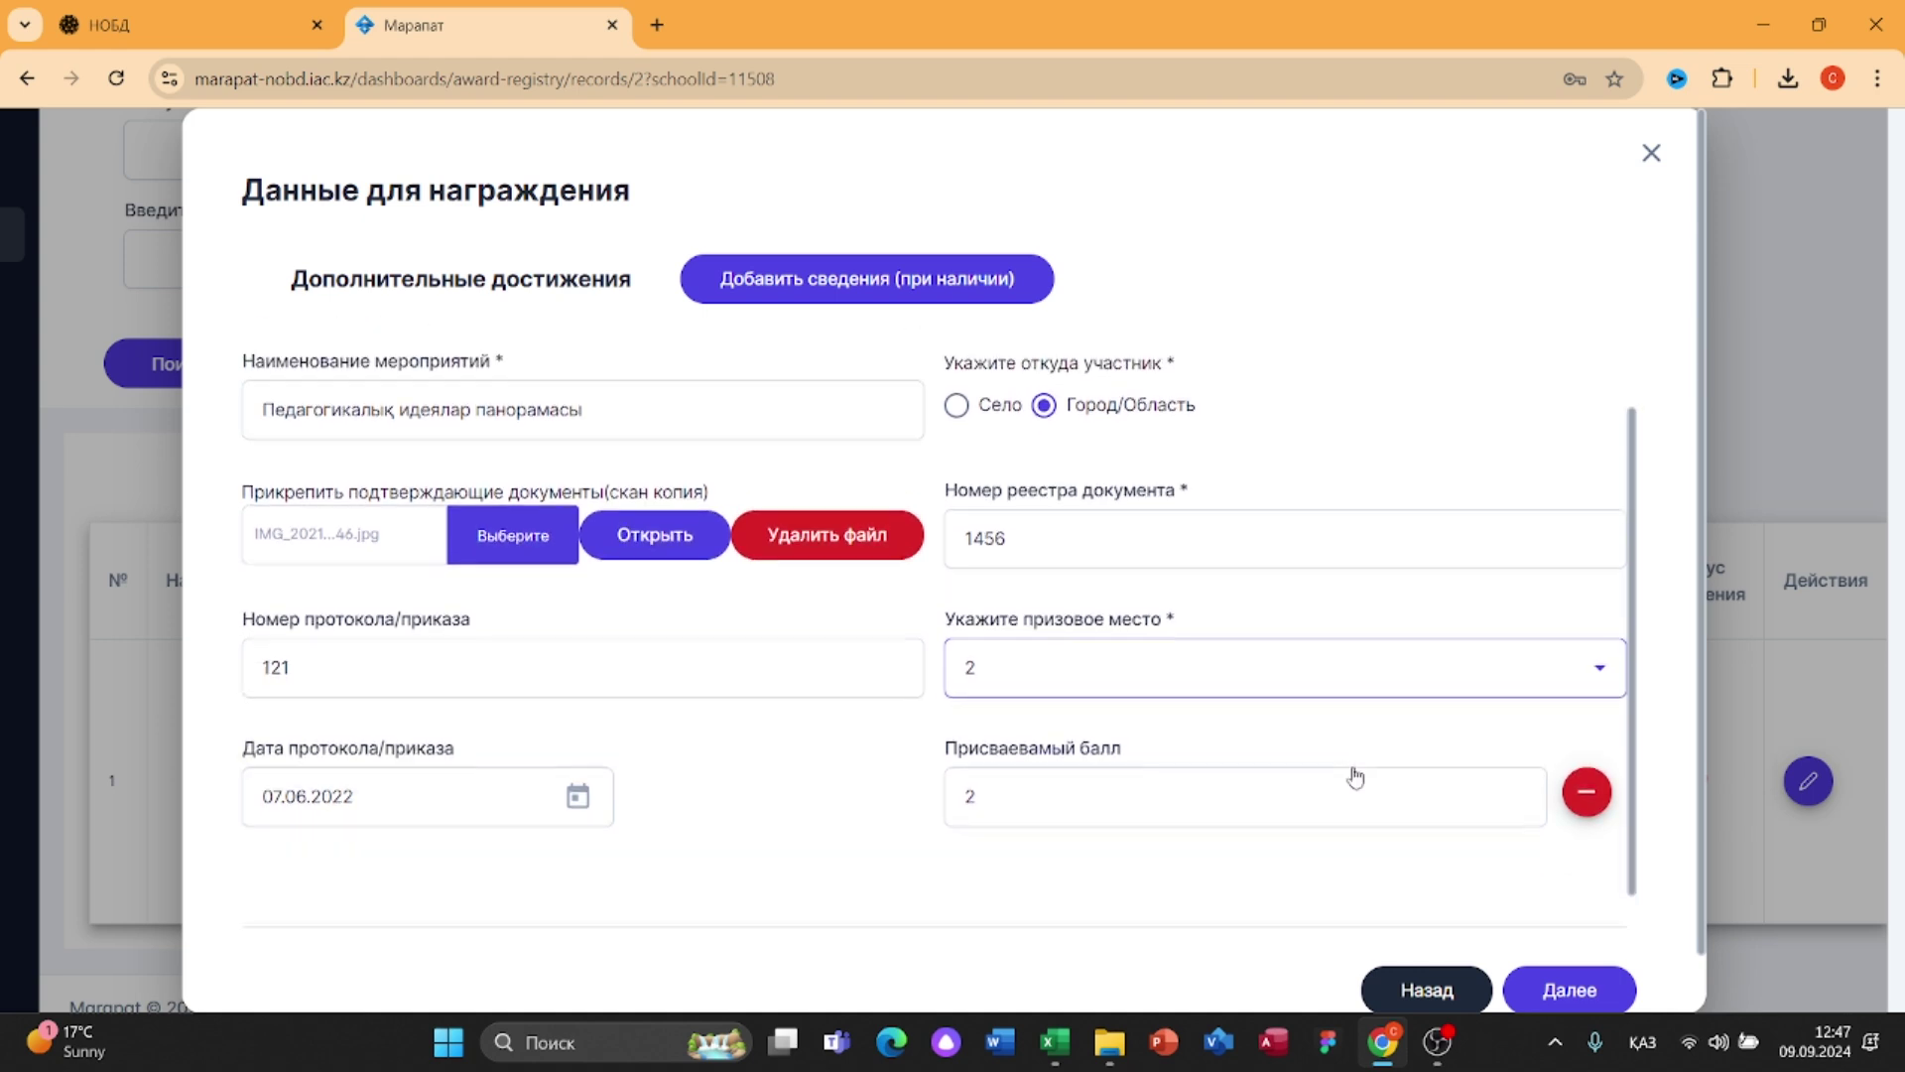
{"action": "scroll", "coordinate": [1356, 775], "scroll_direction": "up", "scroll_amount": 2}
{"action": "scroll", "coordinate": [1355, 775], "scroll_direction": "down", "scroll_amount": 1}
{"action": "scroll", "coordinate": [1355, 775], "scroll_direction": "down", "scroll_amount": 2}
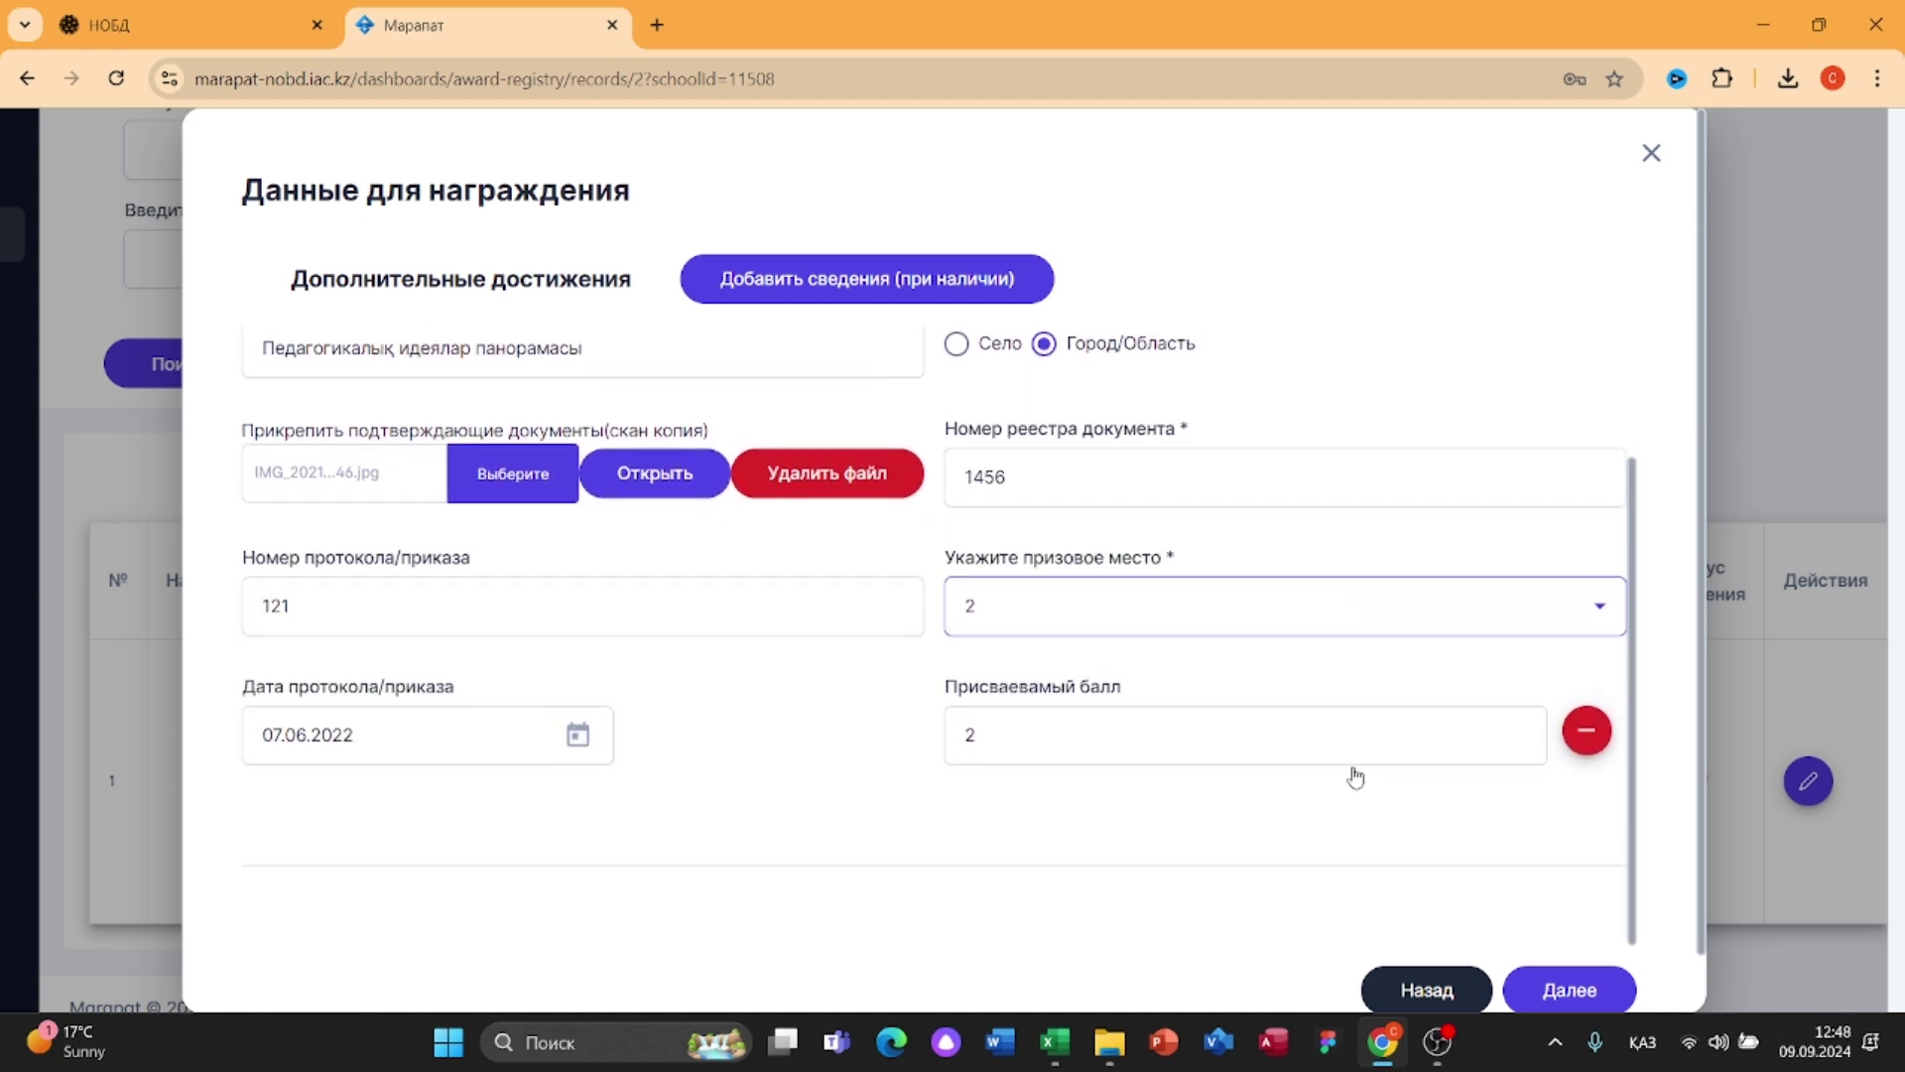
Add another additional-achievement entry, review the form, then continue to Награды и поощрения.
{"action": "left_click", "coordinate": [837, 282]}
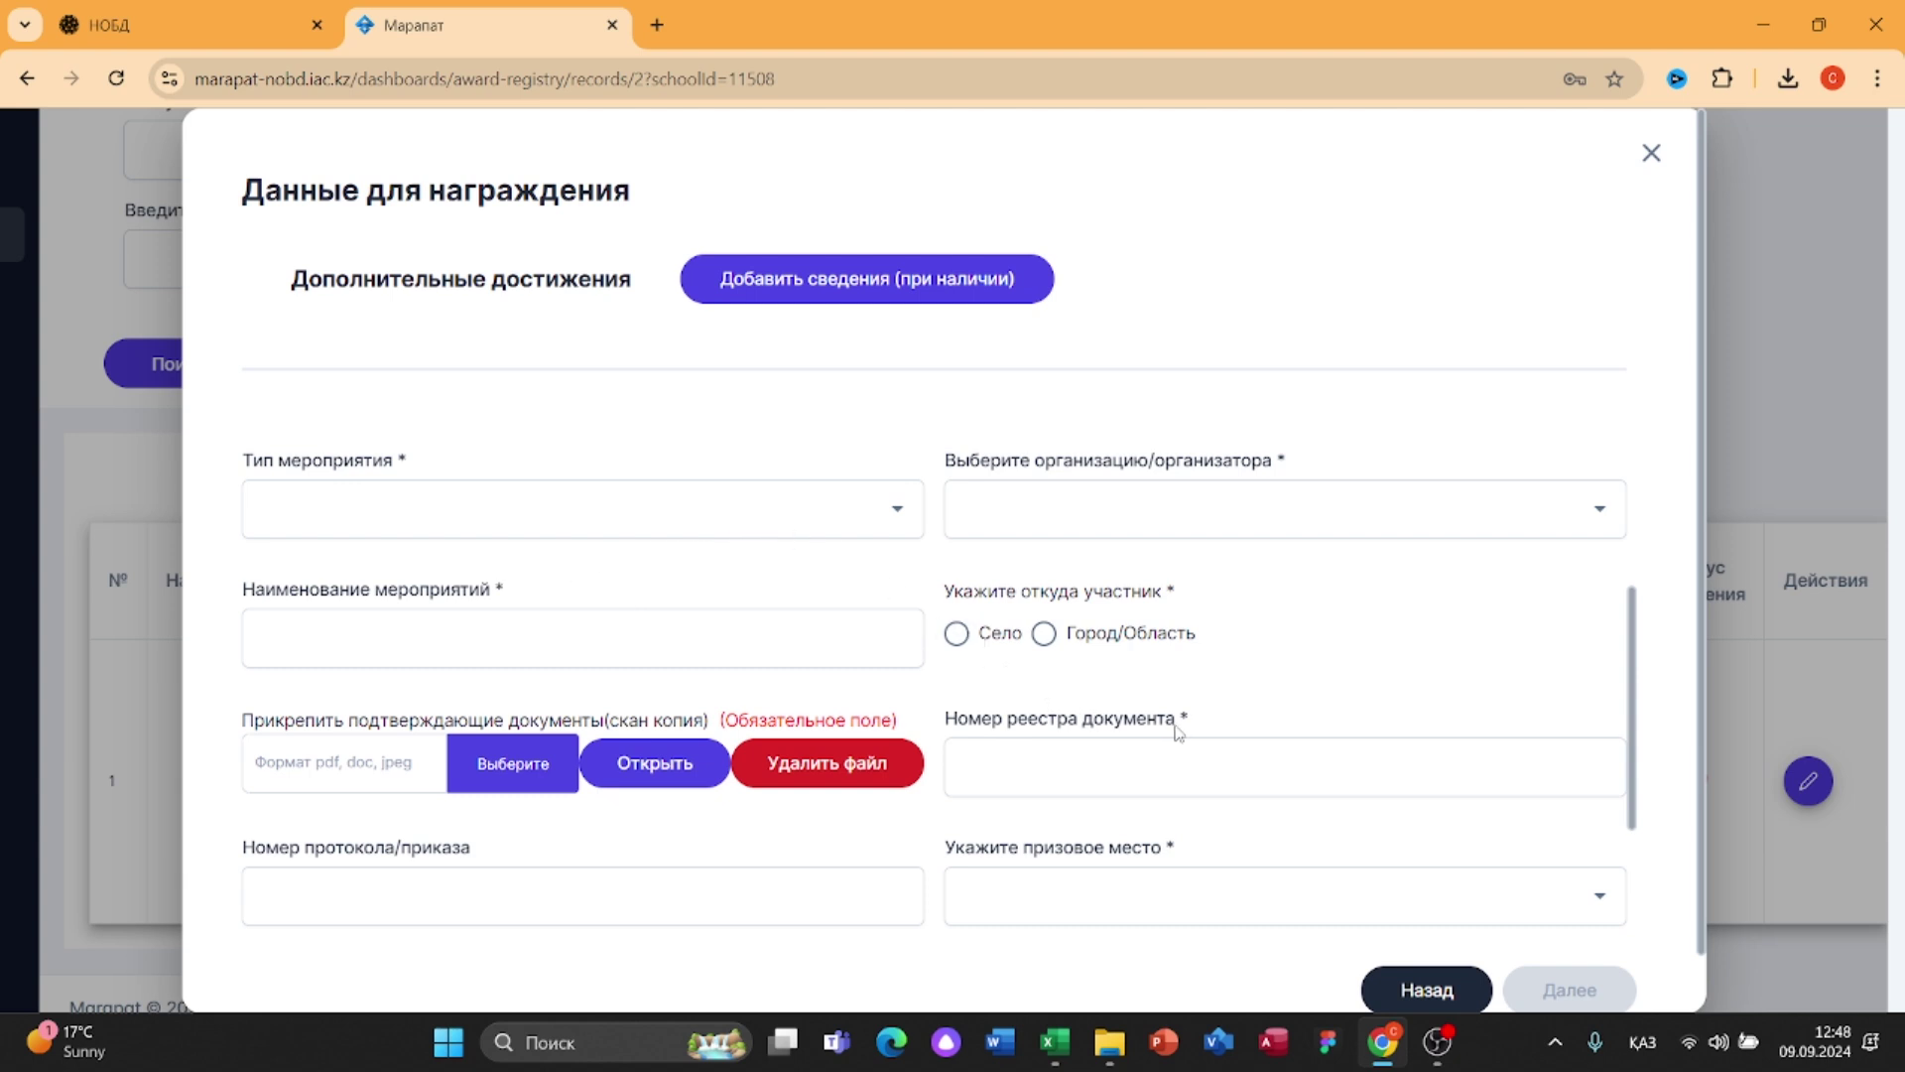
{"action": "scroll", "coordinate": [1139, 805], "scroll_direction": "up", "scroll_amount": 5}
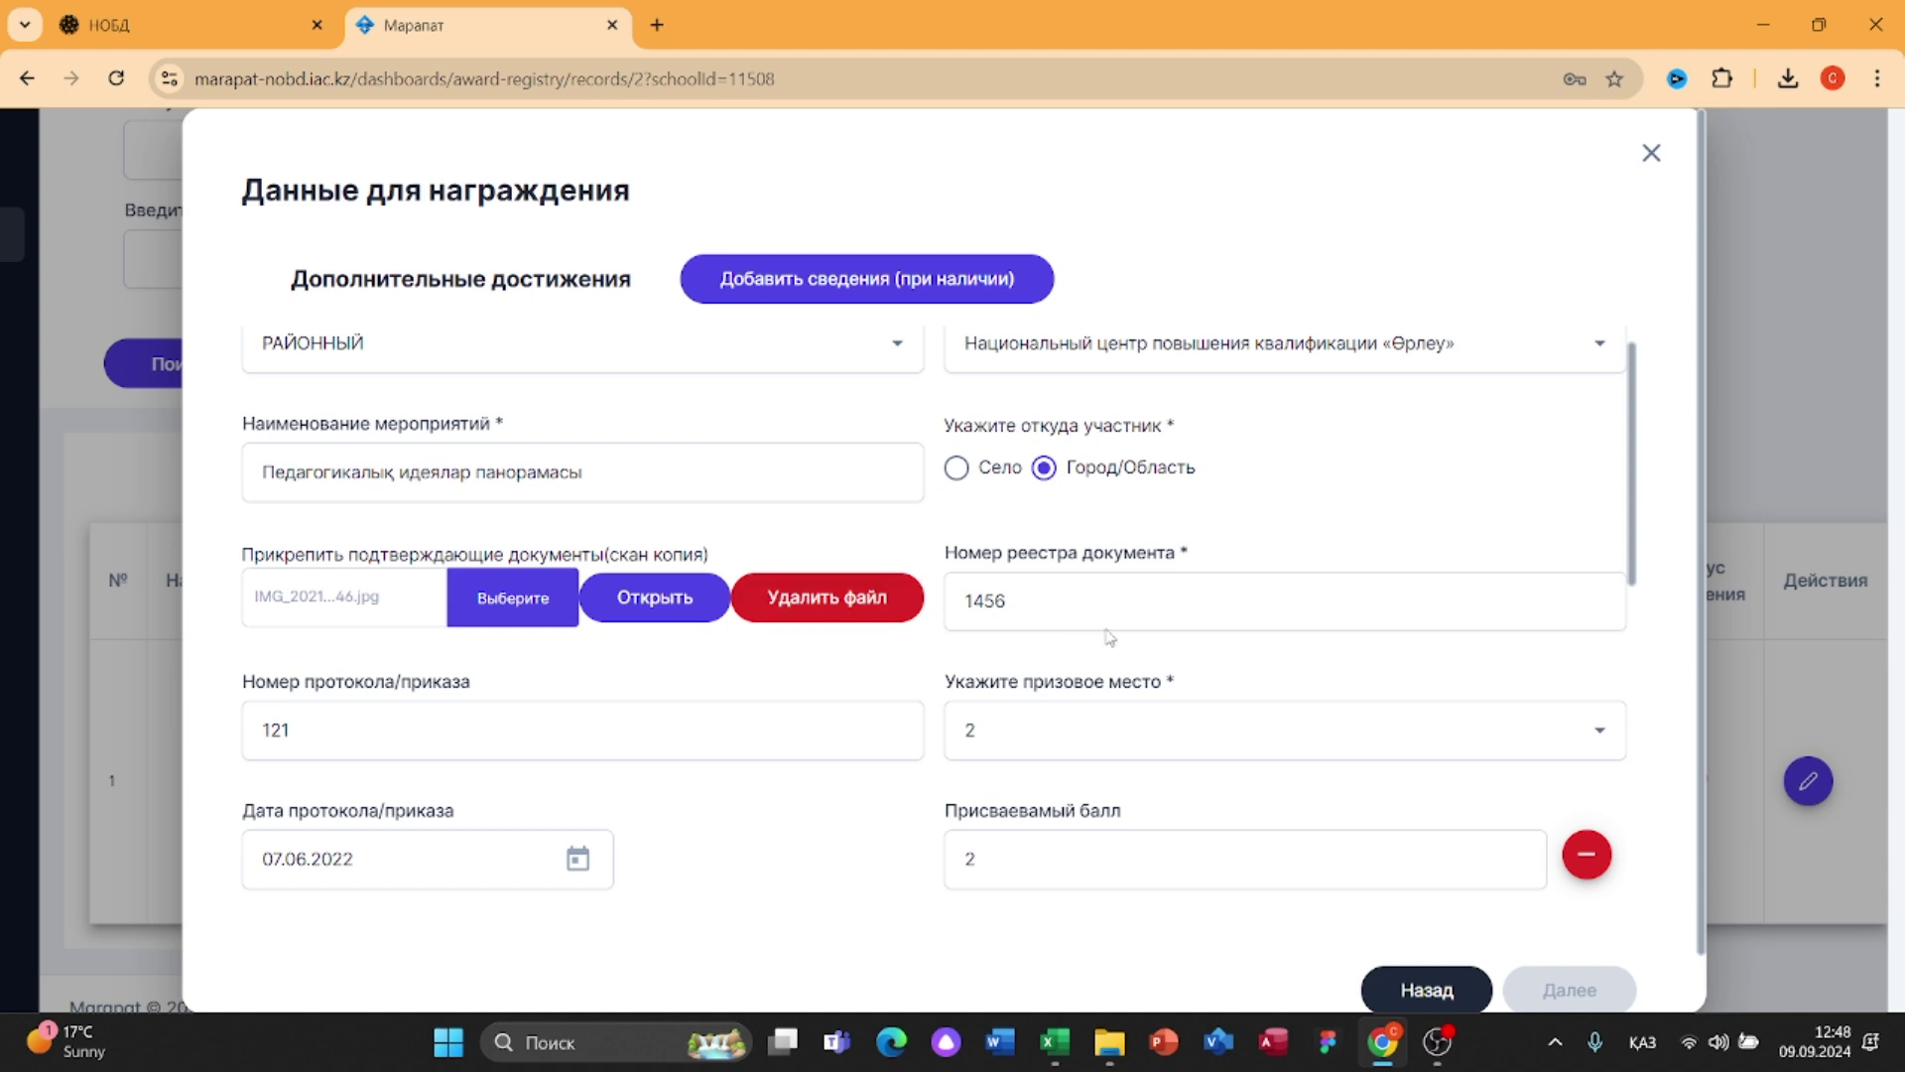
{"action": "scroll", "coordinate": [1052, 695], "scroll_direction": "down", "scroll_amount": 5}
{"action": "scroll", "coordinate": [1111, 794], "scroll_direction": "up", "scroll_amount": 3}
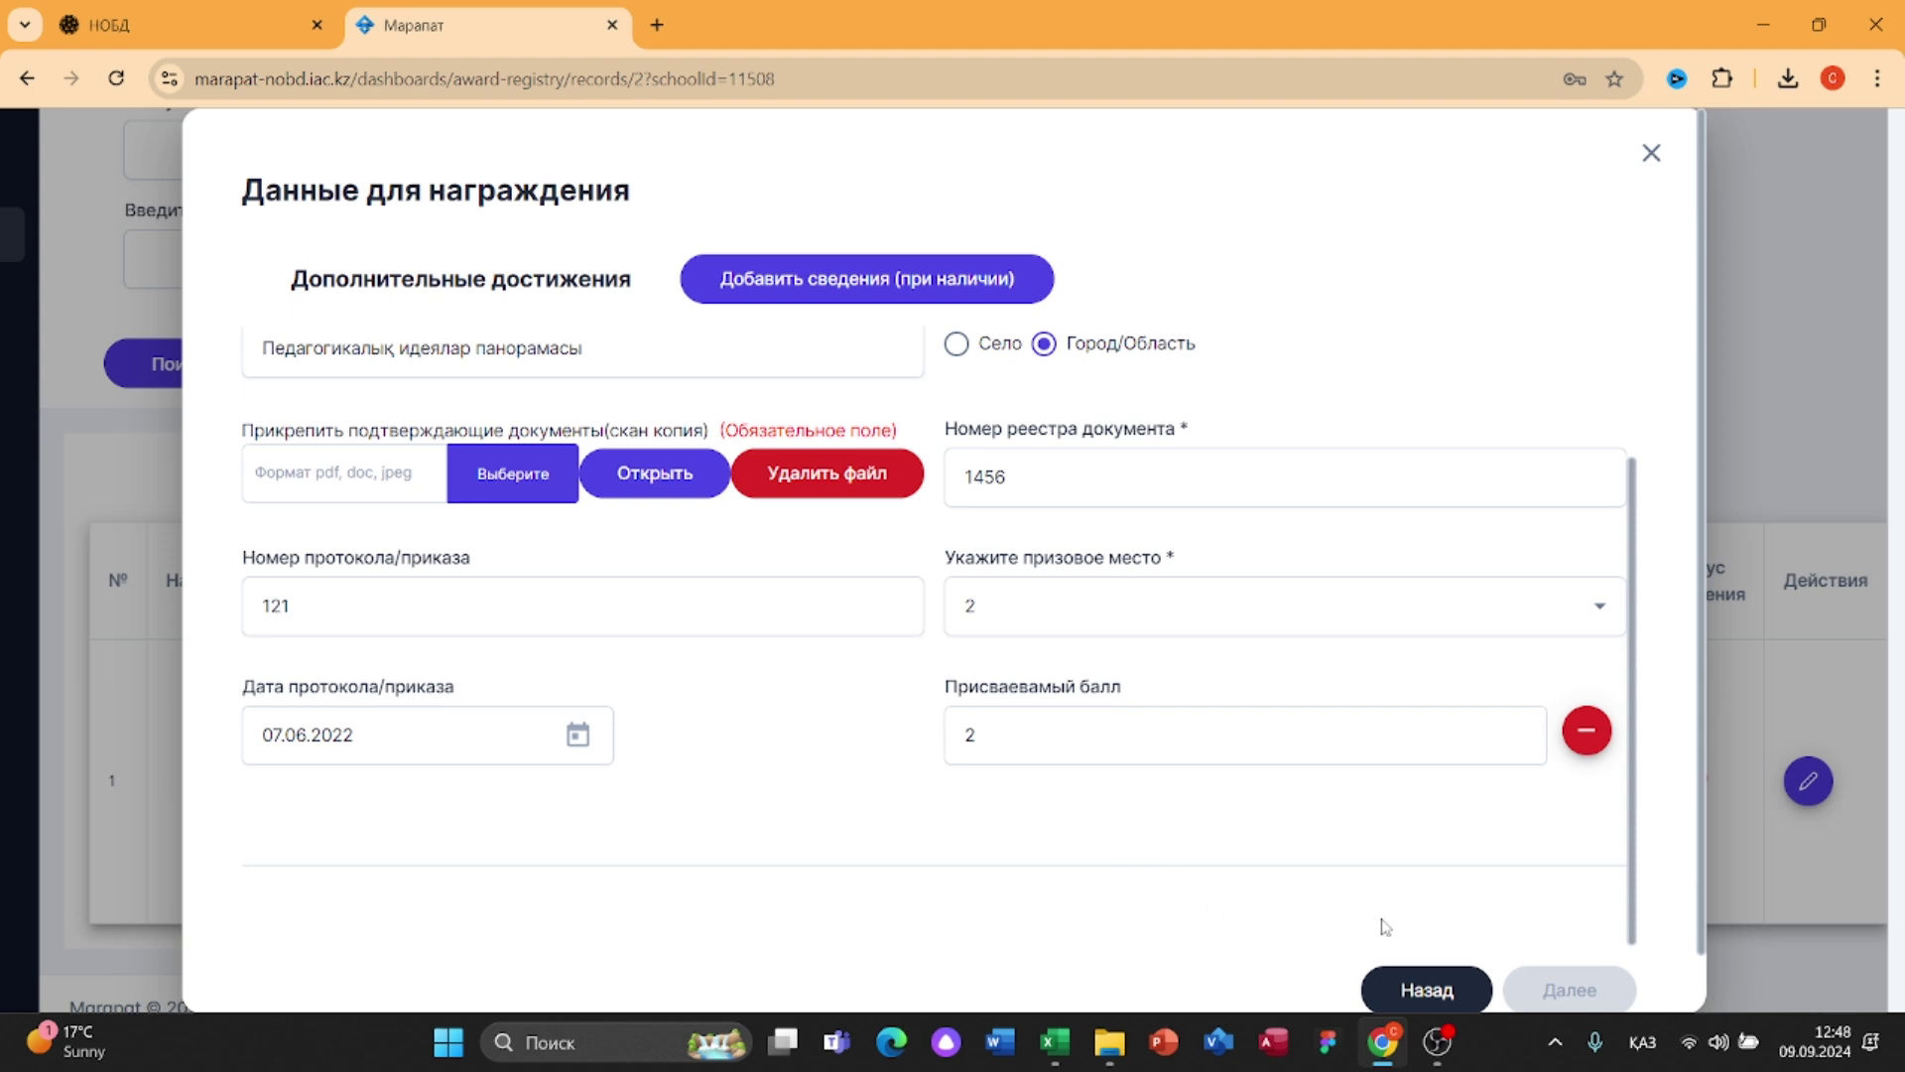
{"action": "left_click", "coordinate": [1426, 987]}
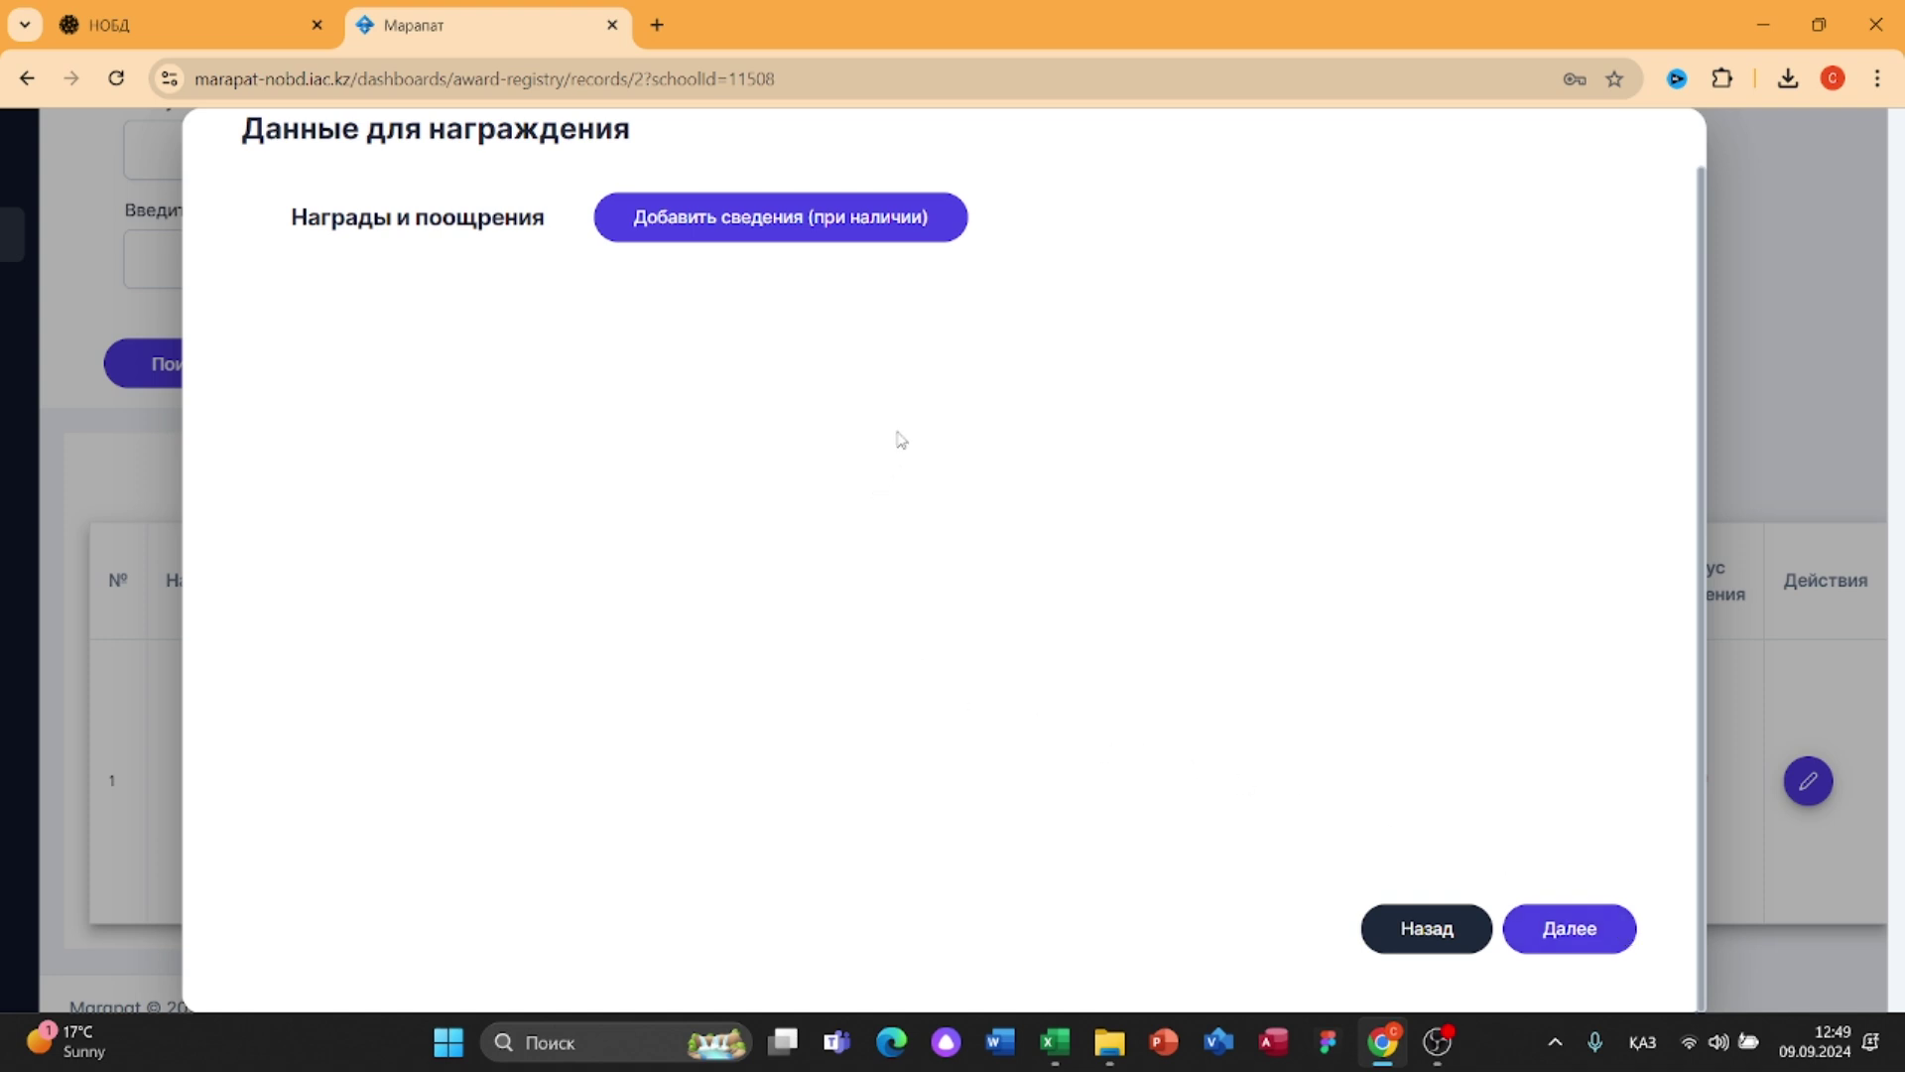
Add a Городские/Районные награды award from Актау Г.А., Мангистауская область.
{"action": "left_click", "coordinate": [839, 232]}
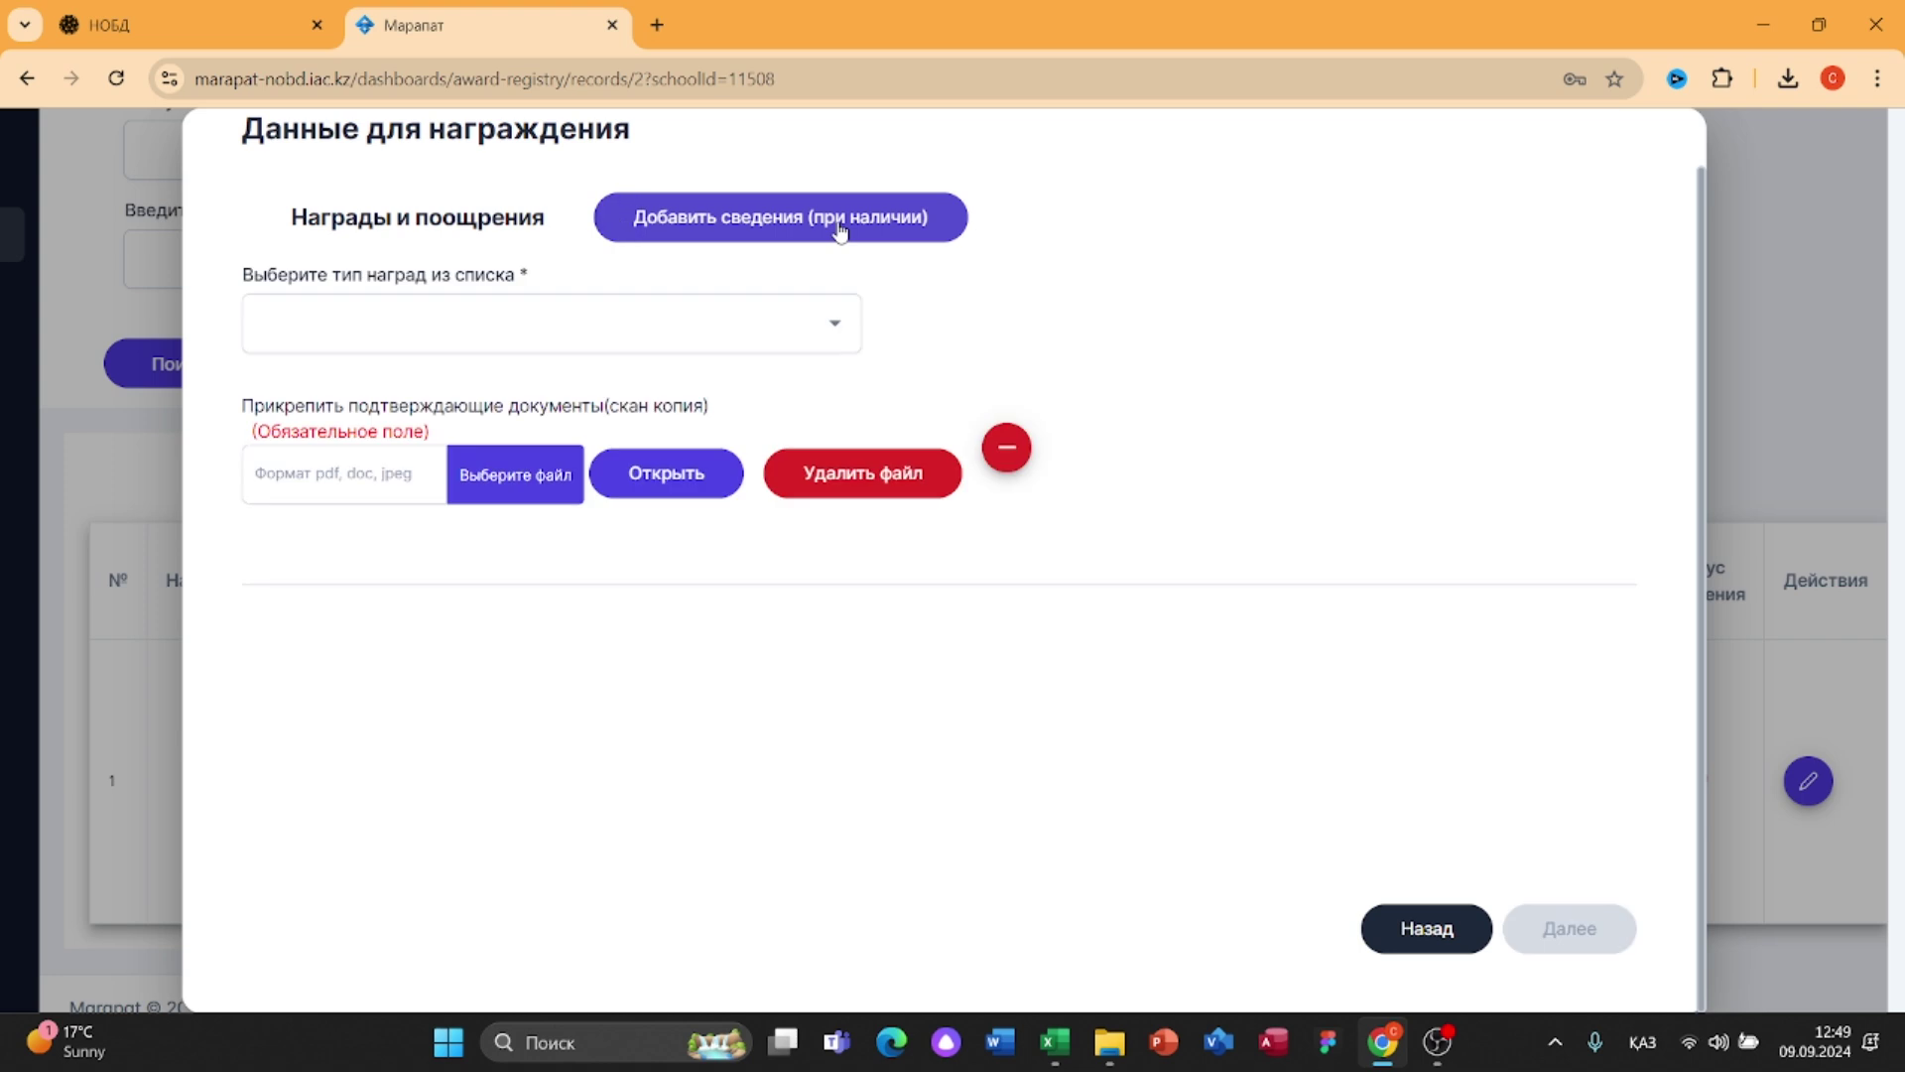
{"action": "left_click", "coordinate": [516, 344]}
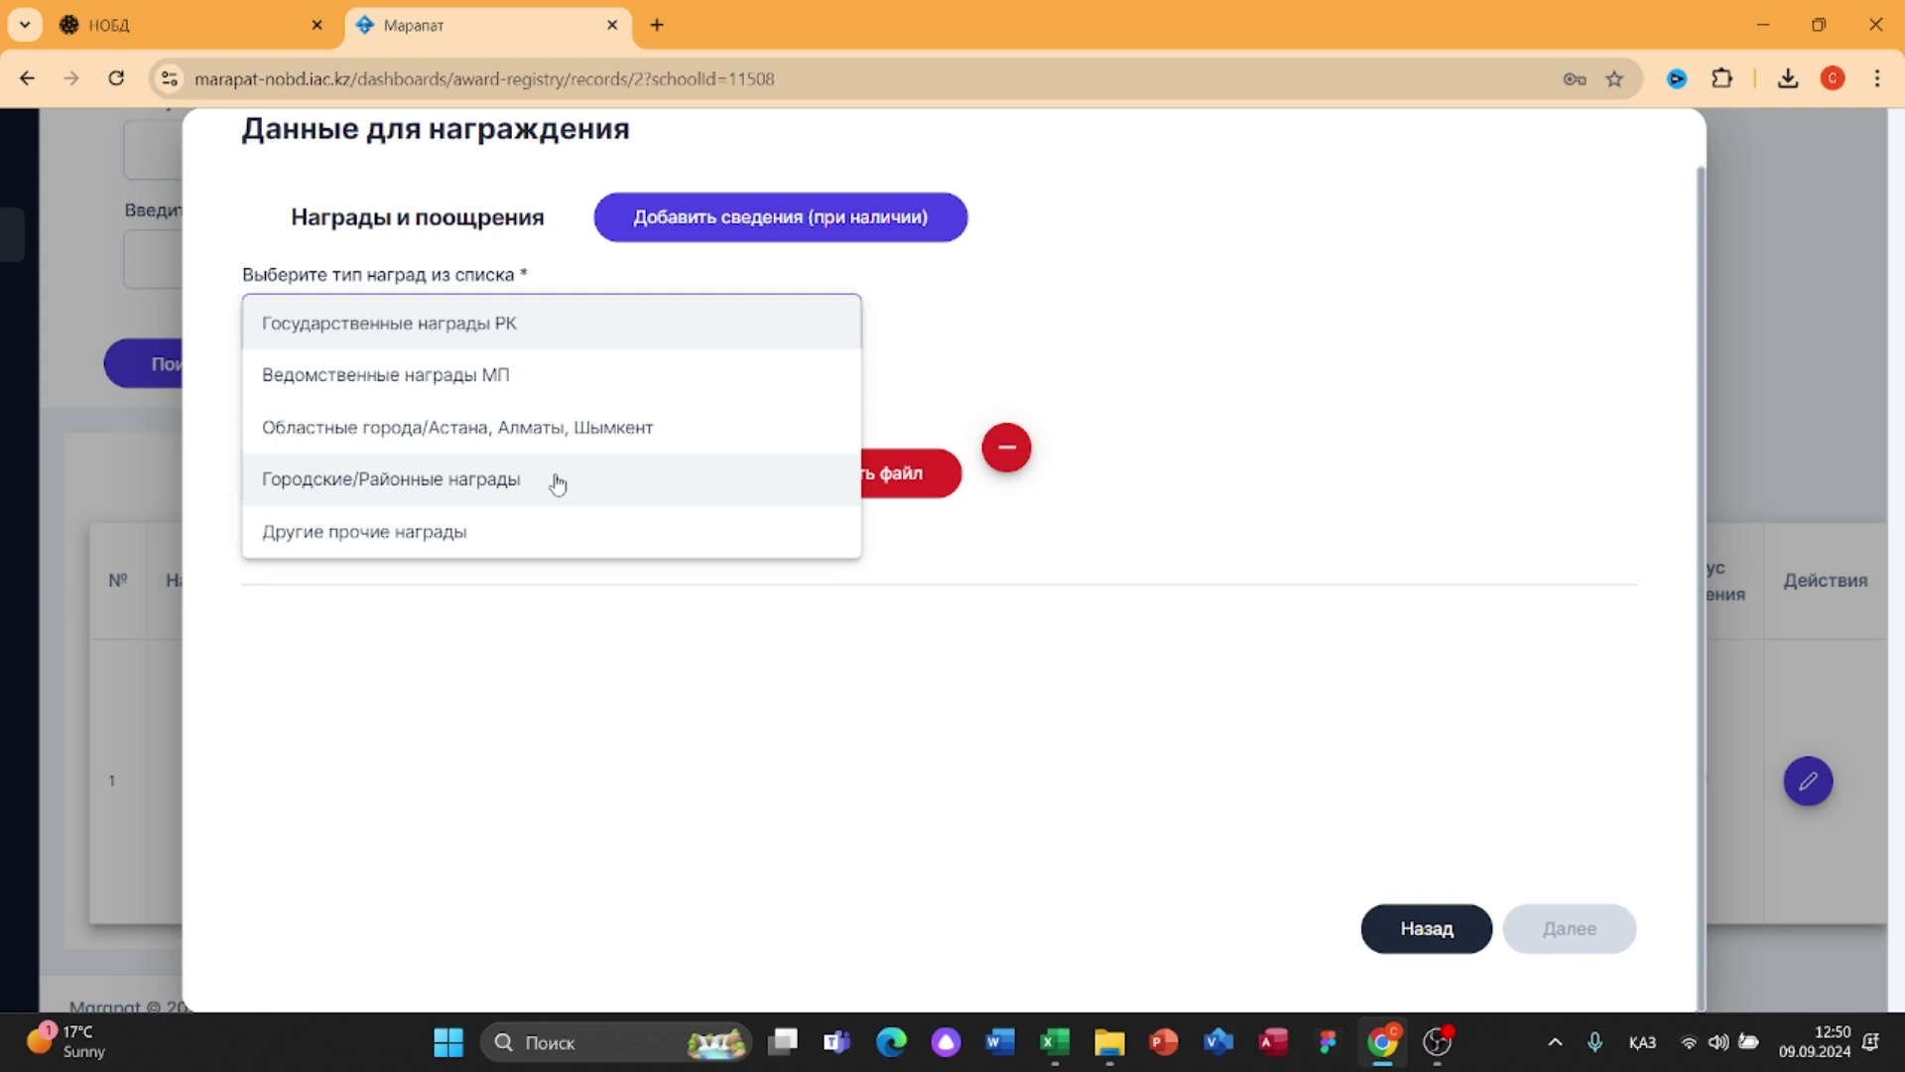
{"action": "left_click", "coordinate": [556, 482]}
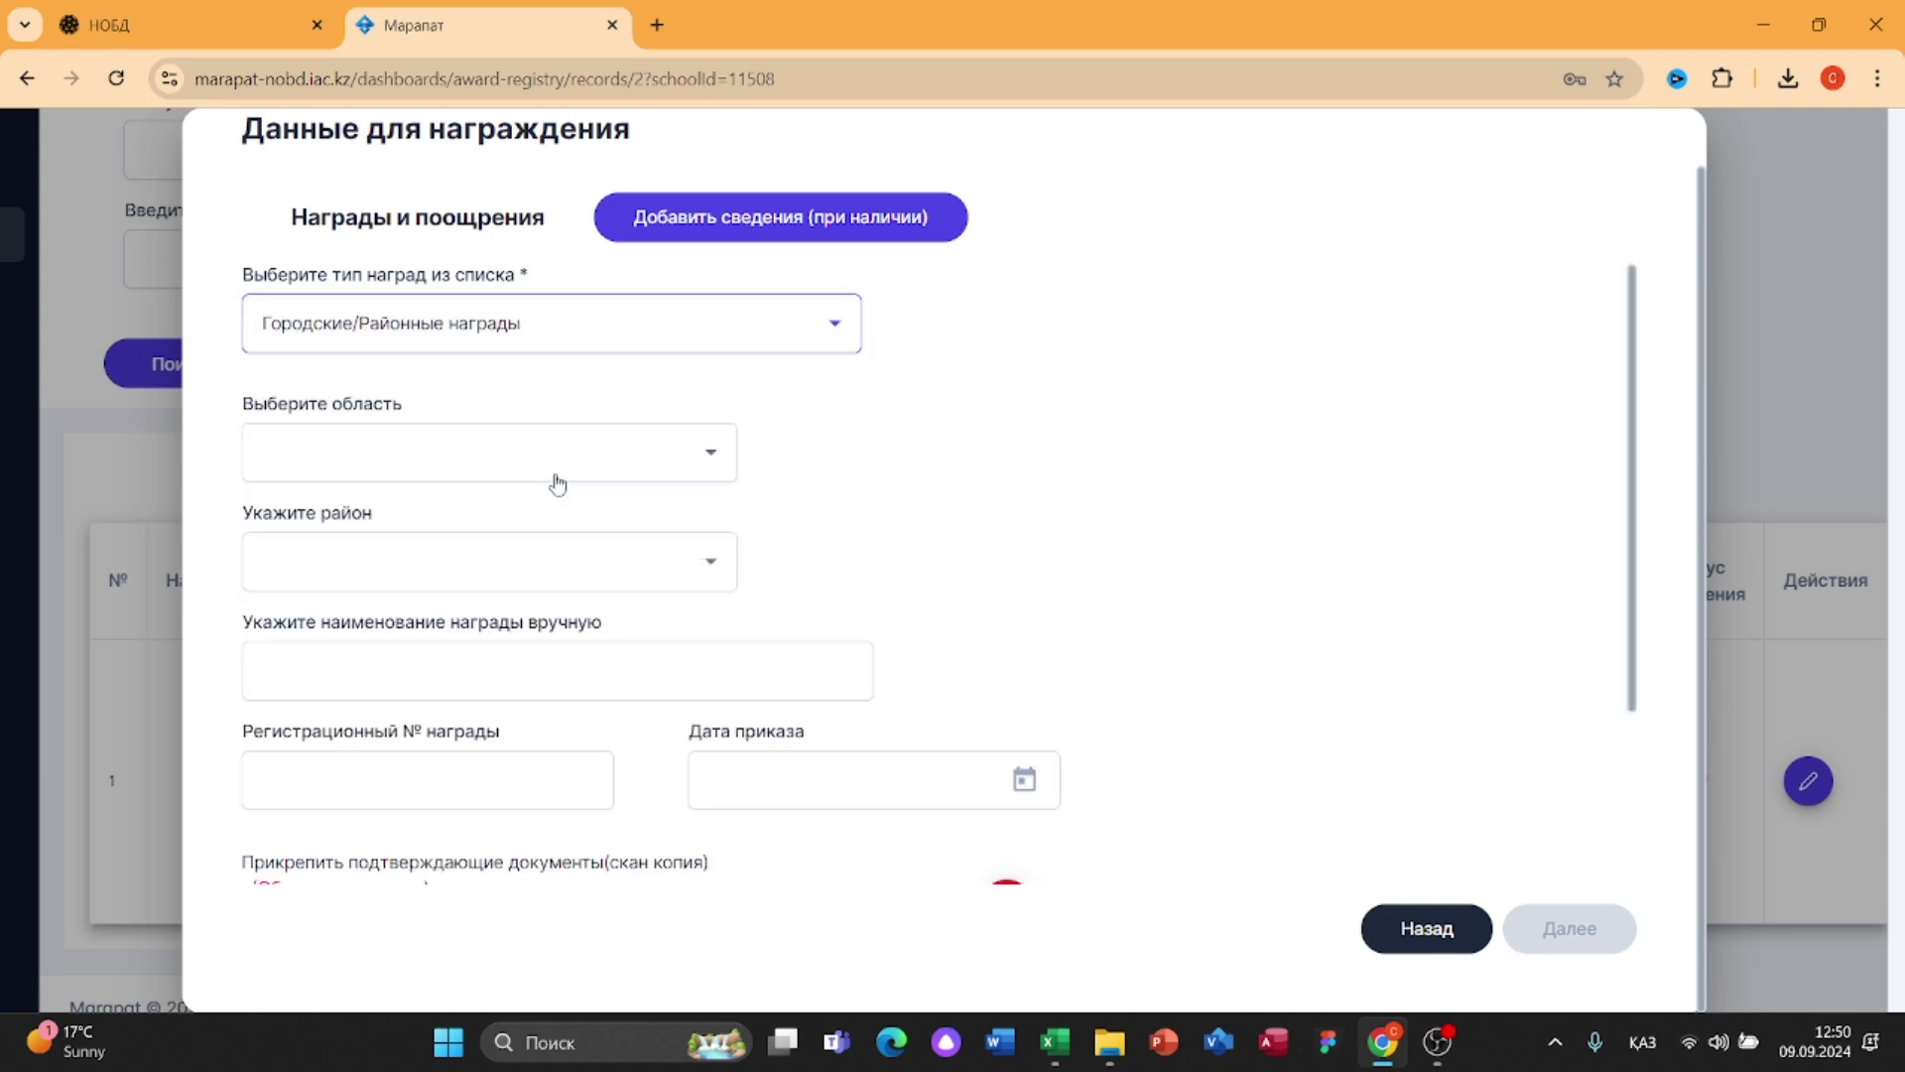
{"action": "left_click", "coordinate": [440, 478]}
{"action": "scroll", "coordinate": [456, 536], "scroll_direction": "down", "scroll_amount": 5}
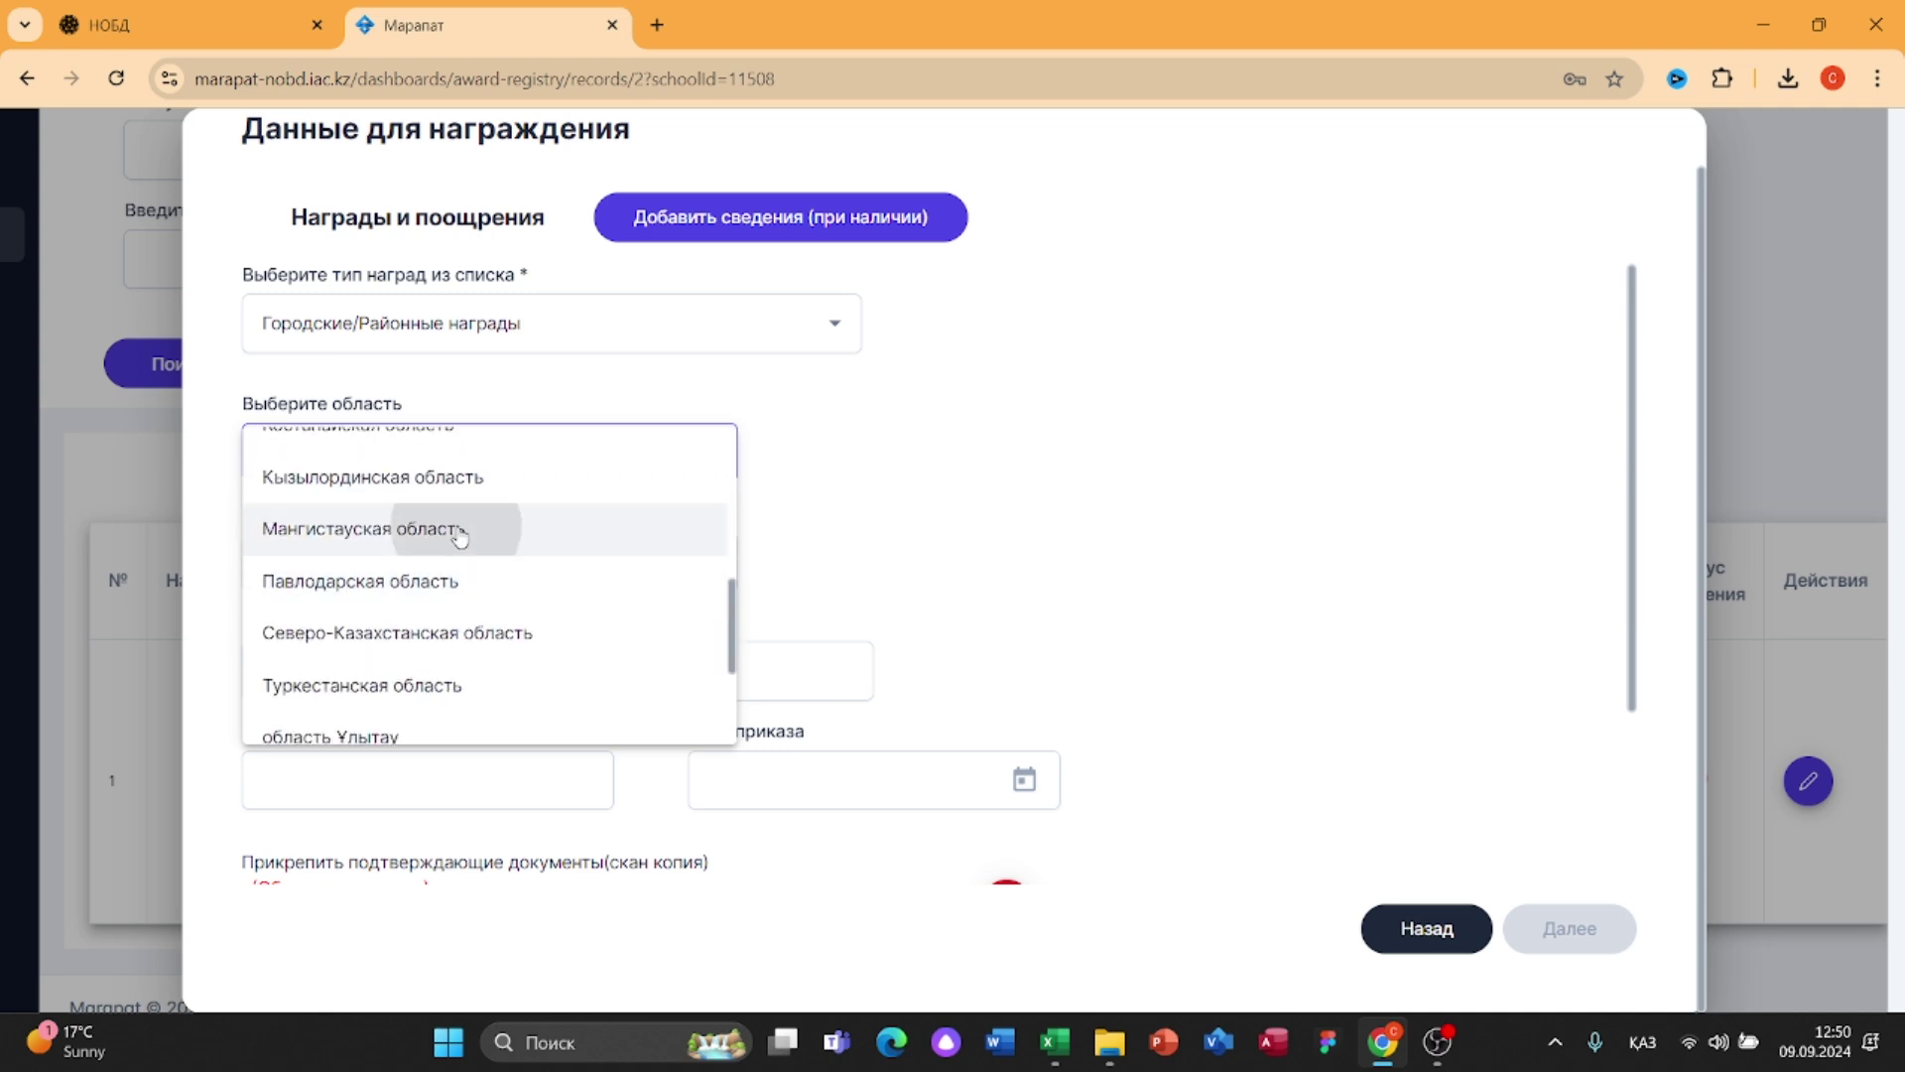
{"action": "left_click", "coordinate": [455, 534]}
{"action": "left_click", "coordinate": [442, 557]}
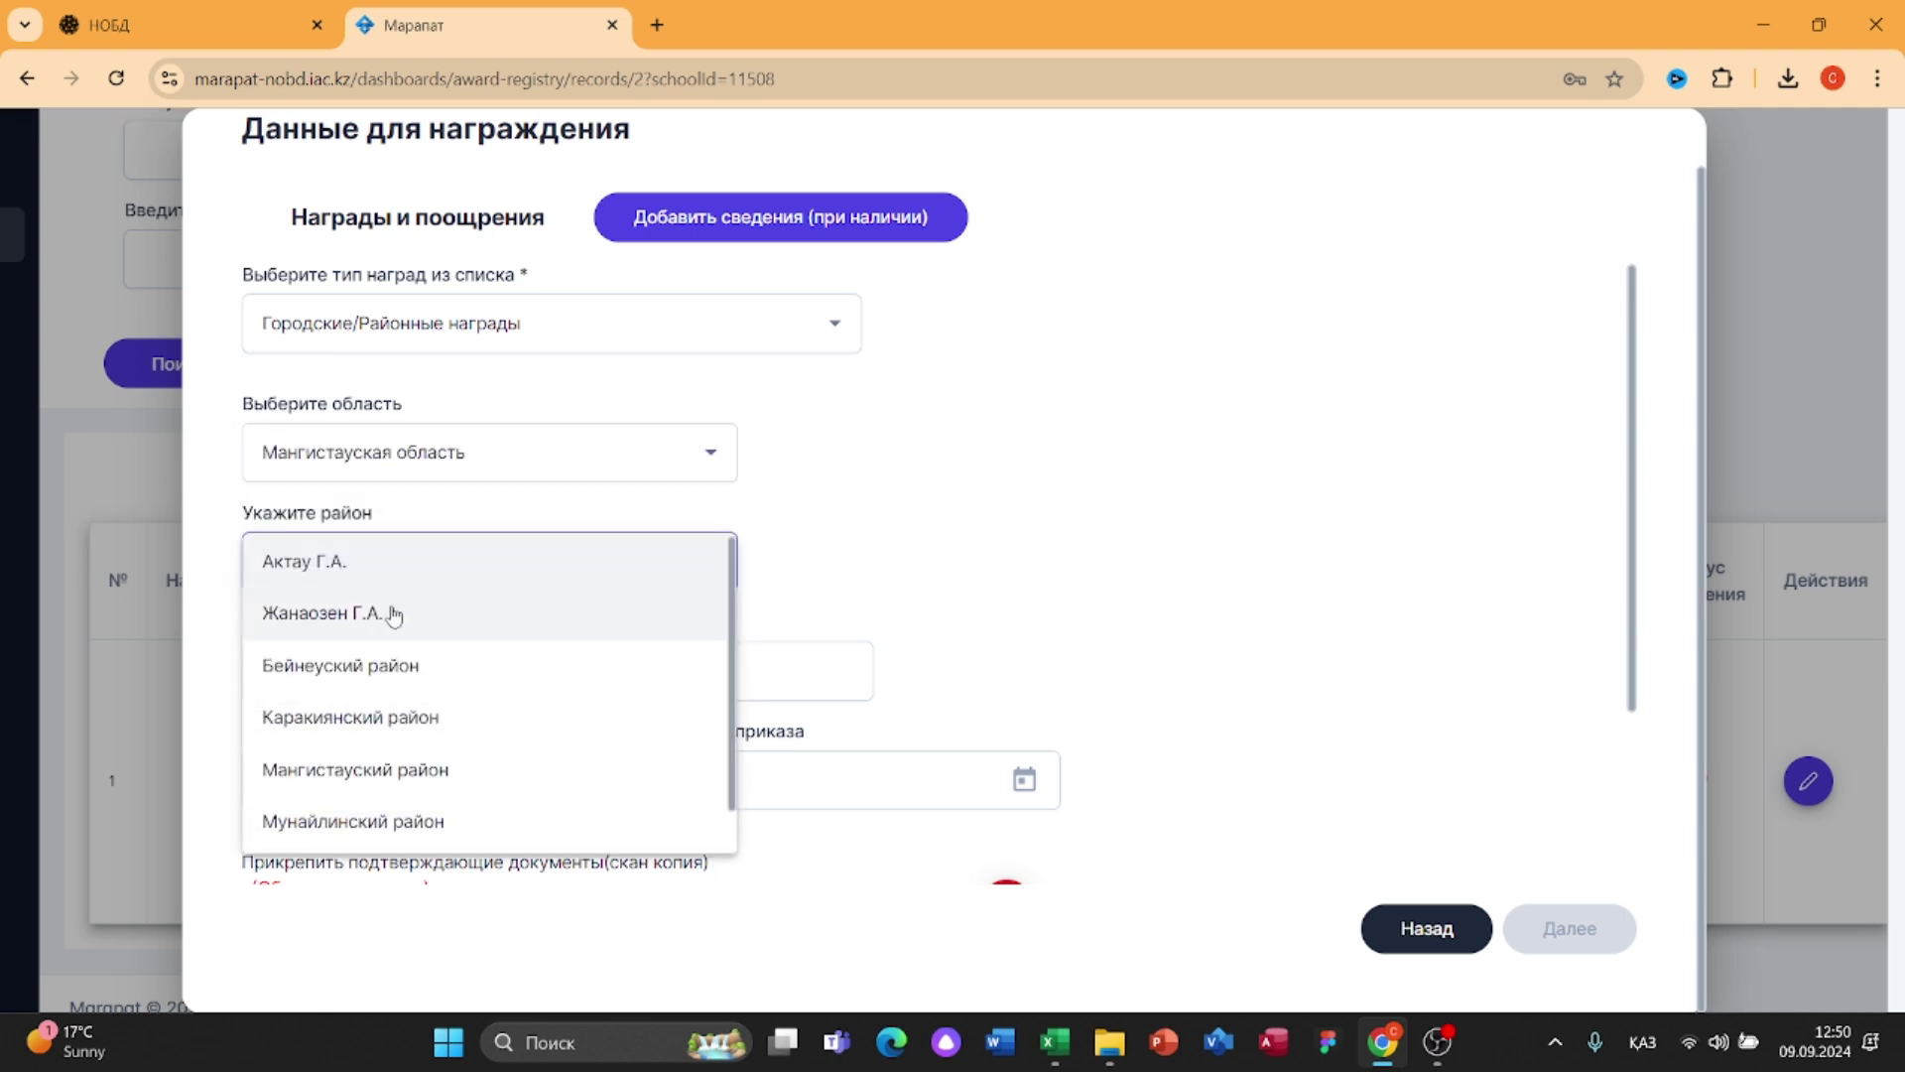
{"action": "left_click", "coordinate": [371, 579]}
Paste the award name, enter number 1234 and set the order date to 17.10.2023.
{"action": "left_click", "coordinate": [445, 657]}
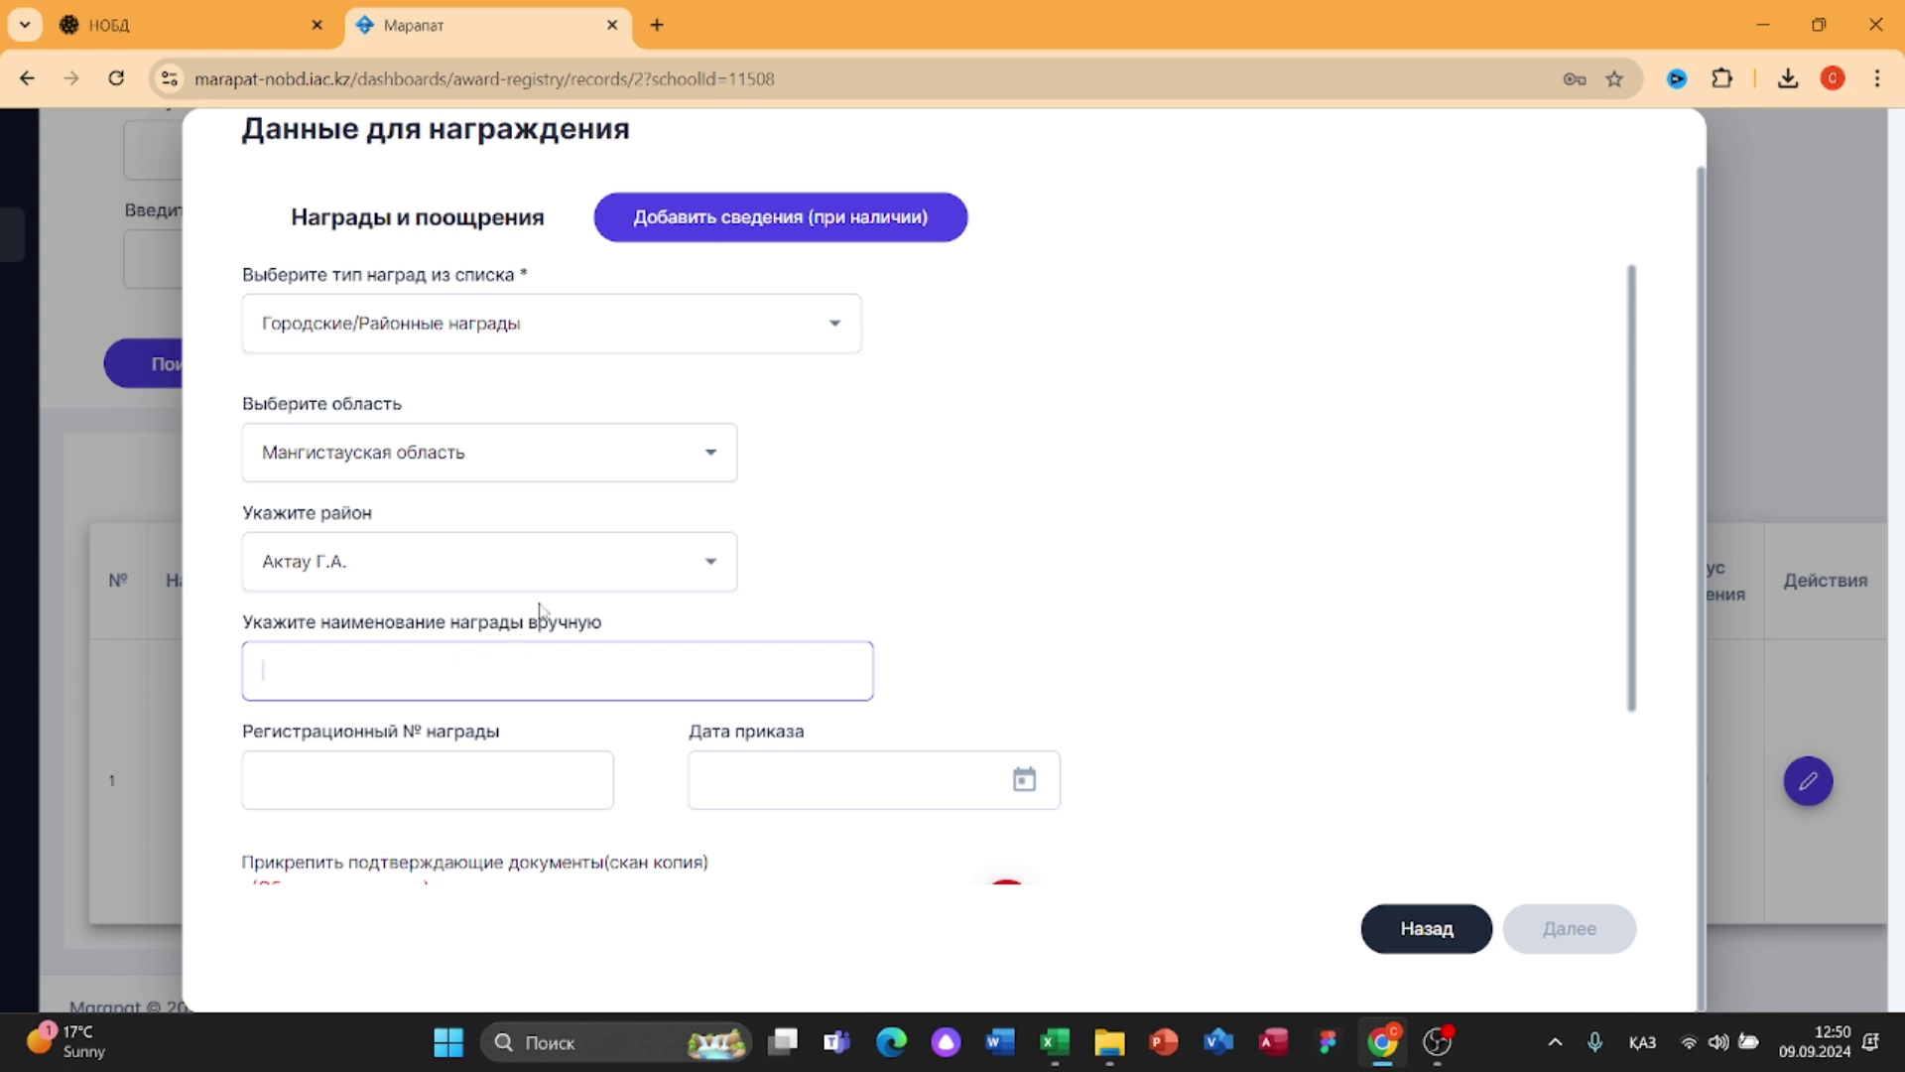
{"action": "type", "text": "Ақтау қалалық білім бөлімінің Алғыс хат"}
{"action": "left_click", "coordinate": [402, 785]}
{"action": "type", "text": "1"}
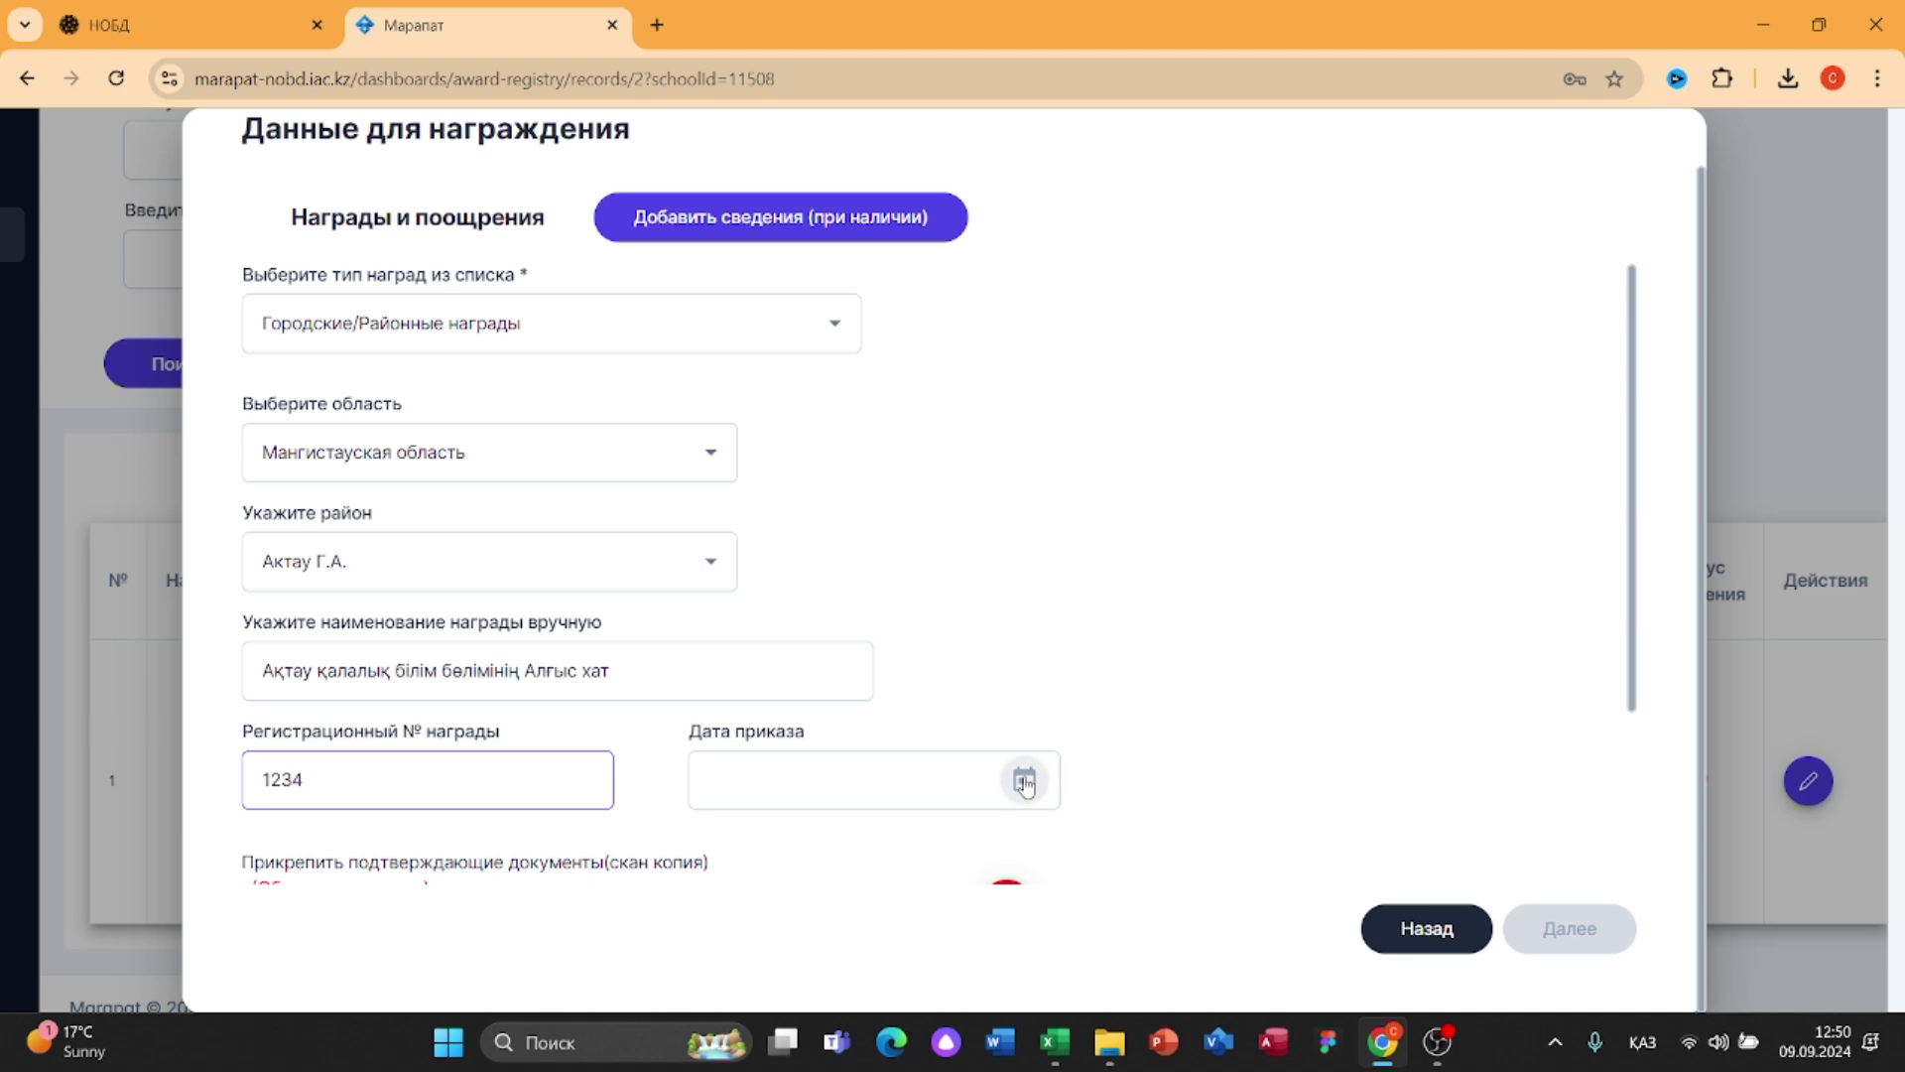
{"action": "left_click", "coordinate": [1024, 779]}
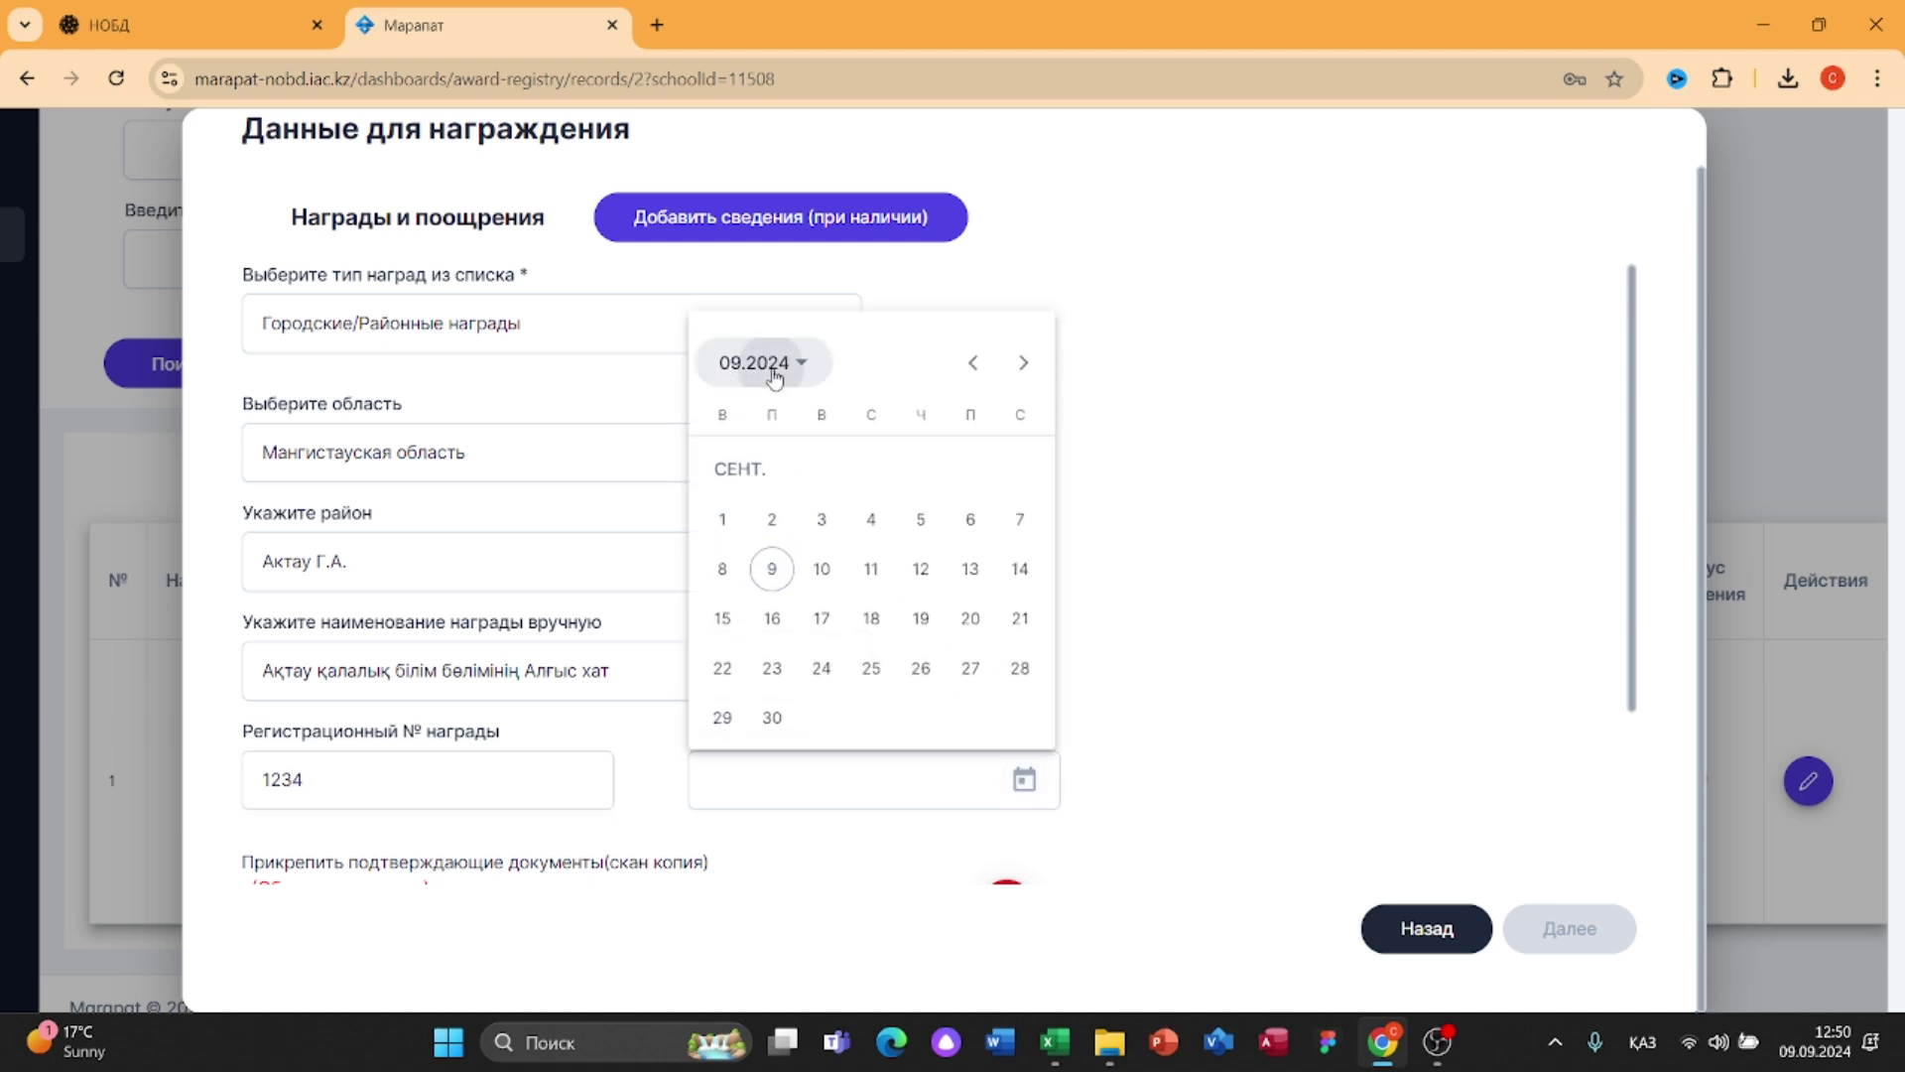
{"action": "left_click", "coordinate": [735, 377]}
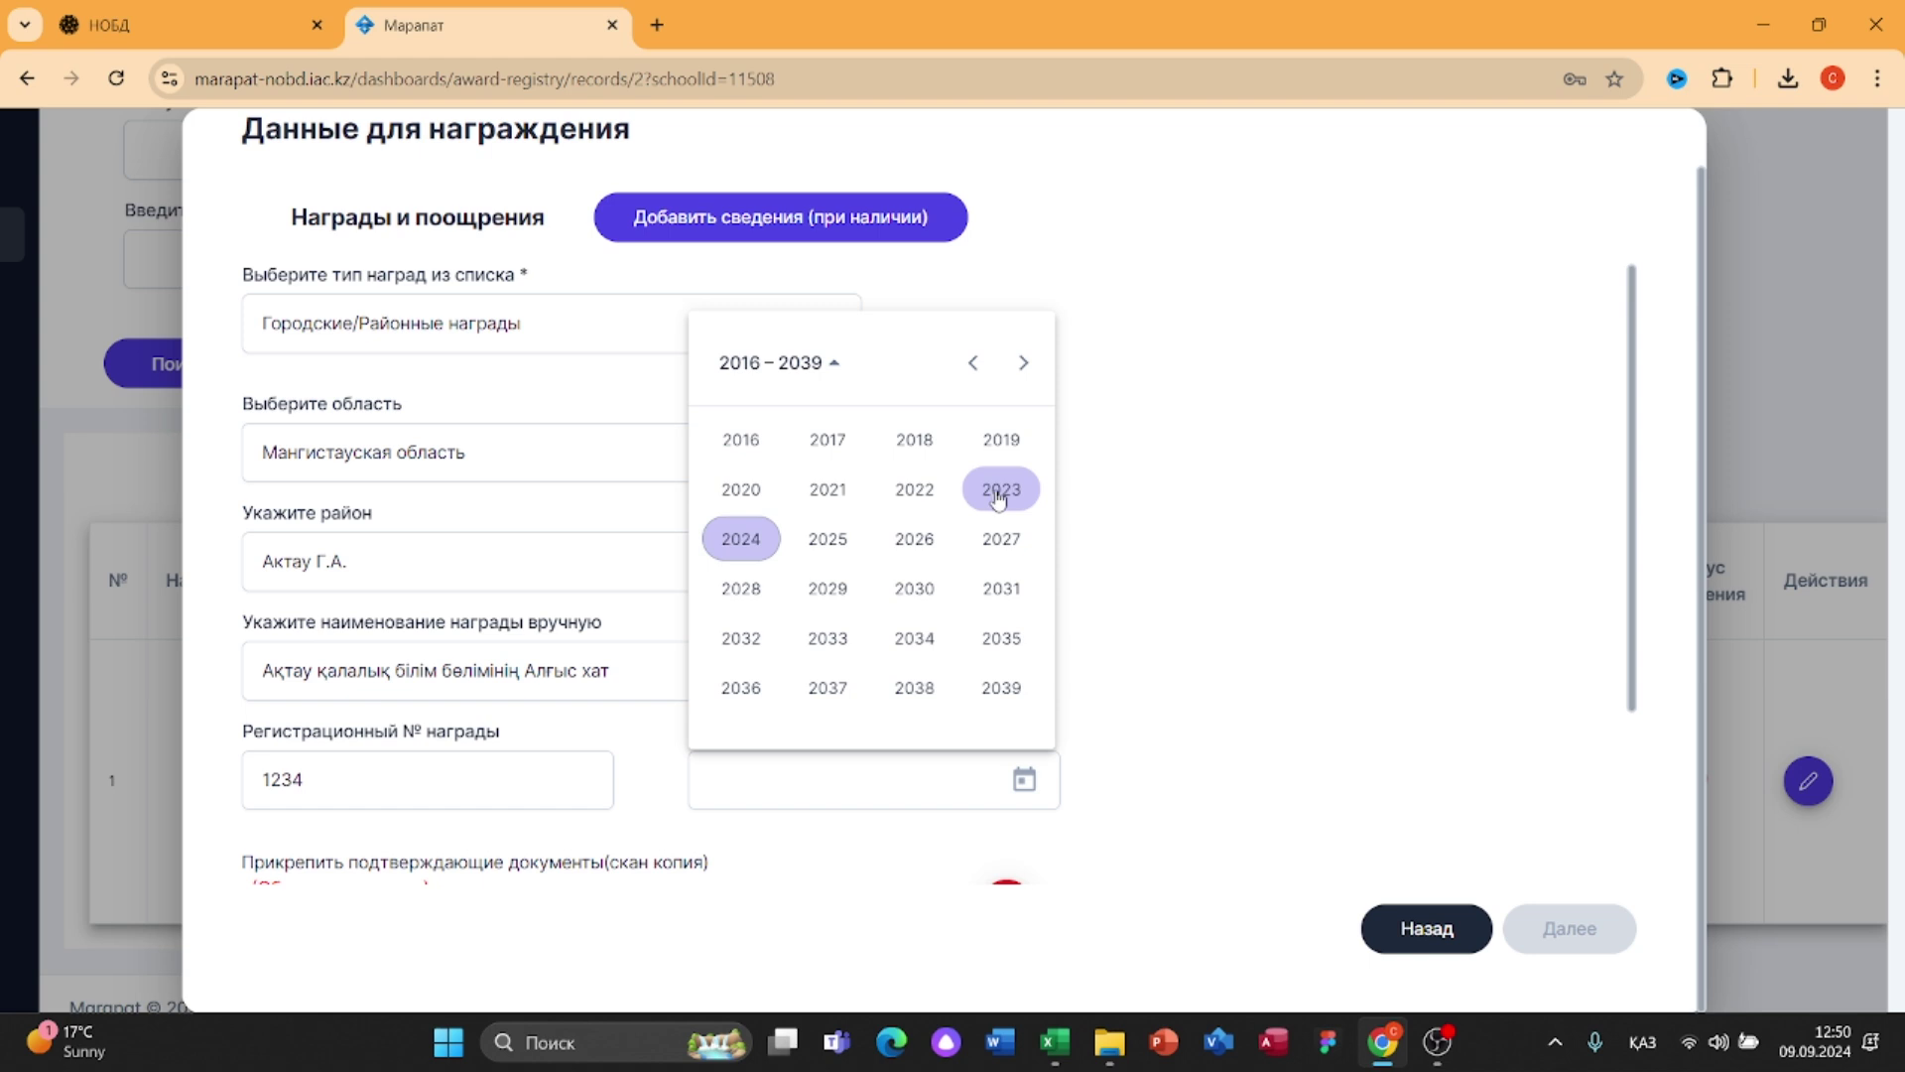
{"action": "left_click", "coordinate": [997, 491]}
{"action": "left_click", "coordinate": [820, 595]}
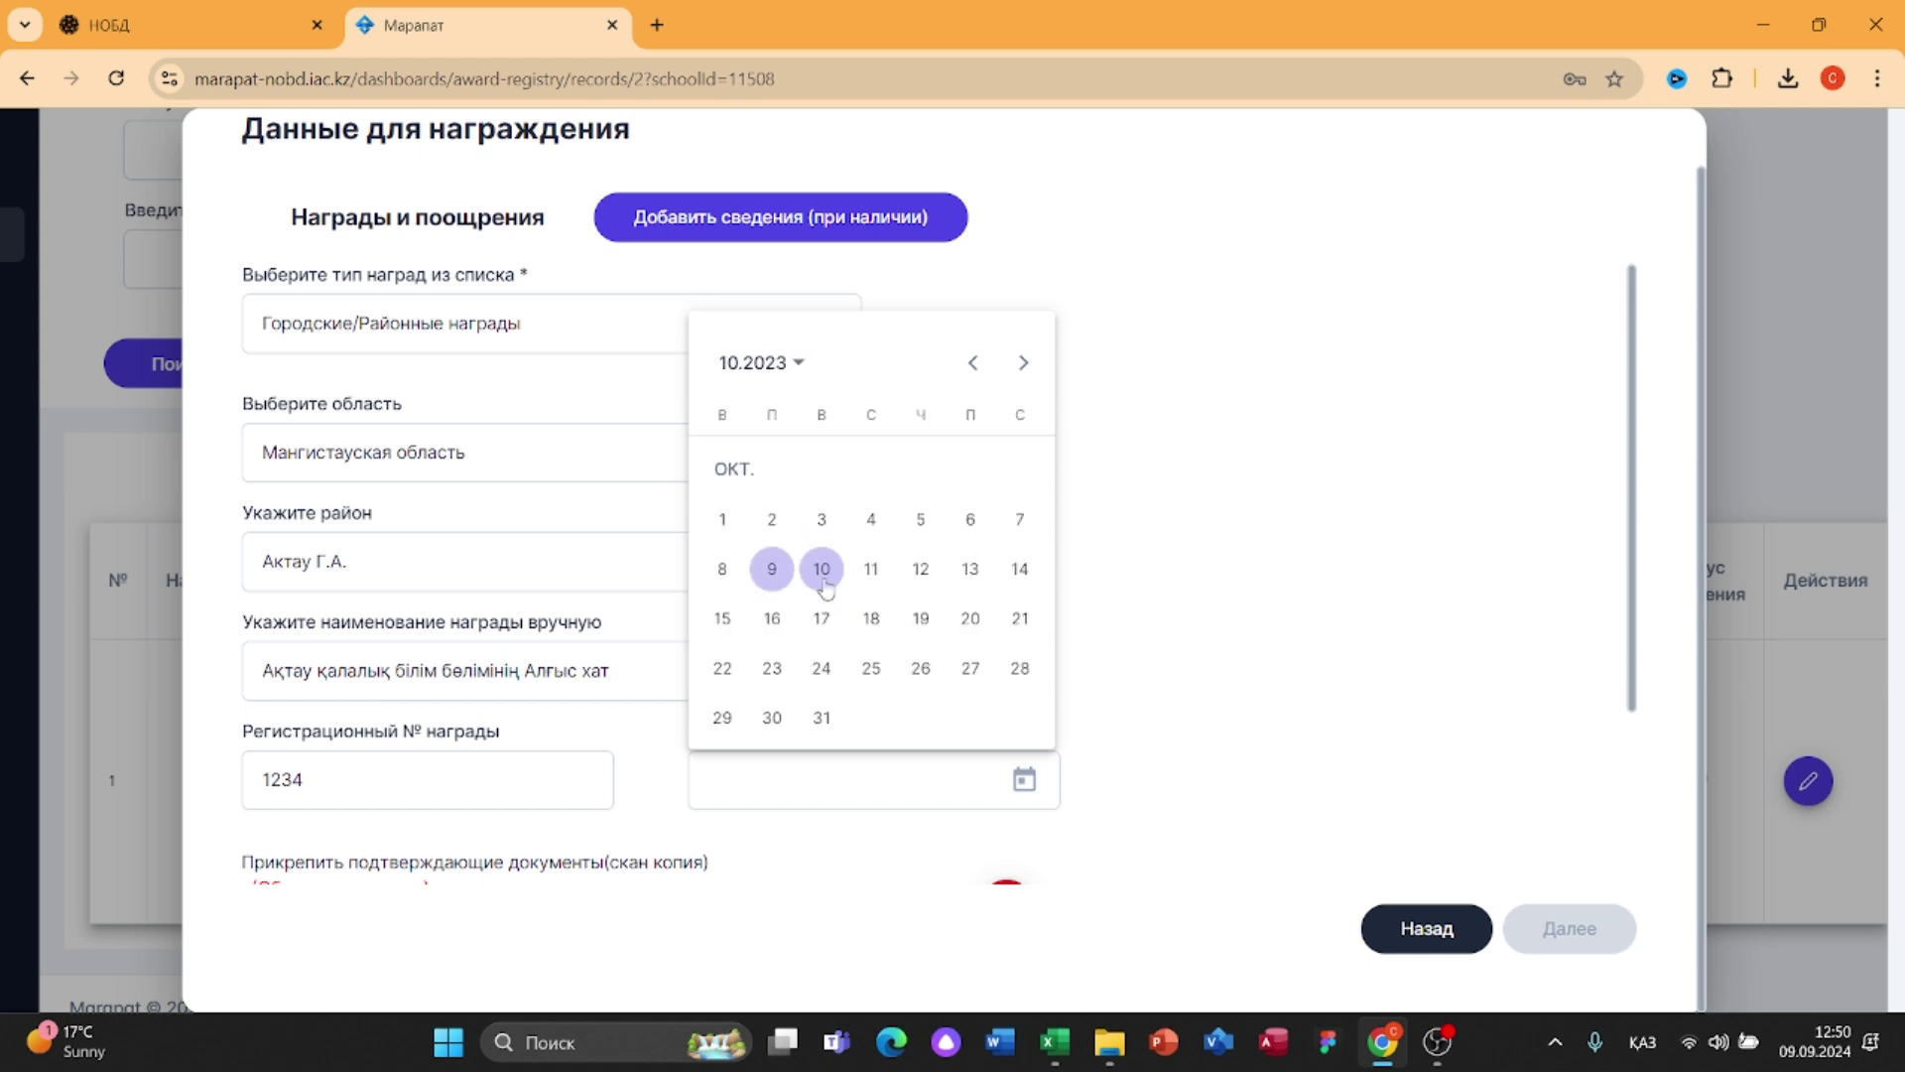
{"action": "left_click", "coordinate": [821, 617]}
Fix the award name's ending and attach the WhatsApp image as the supporting scan.
{"action": "scroll", "coordinate": [624, 767], "scroll_direction": "down", "scroll_amount": 3}
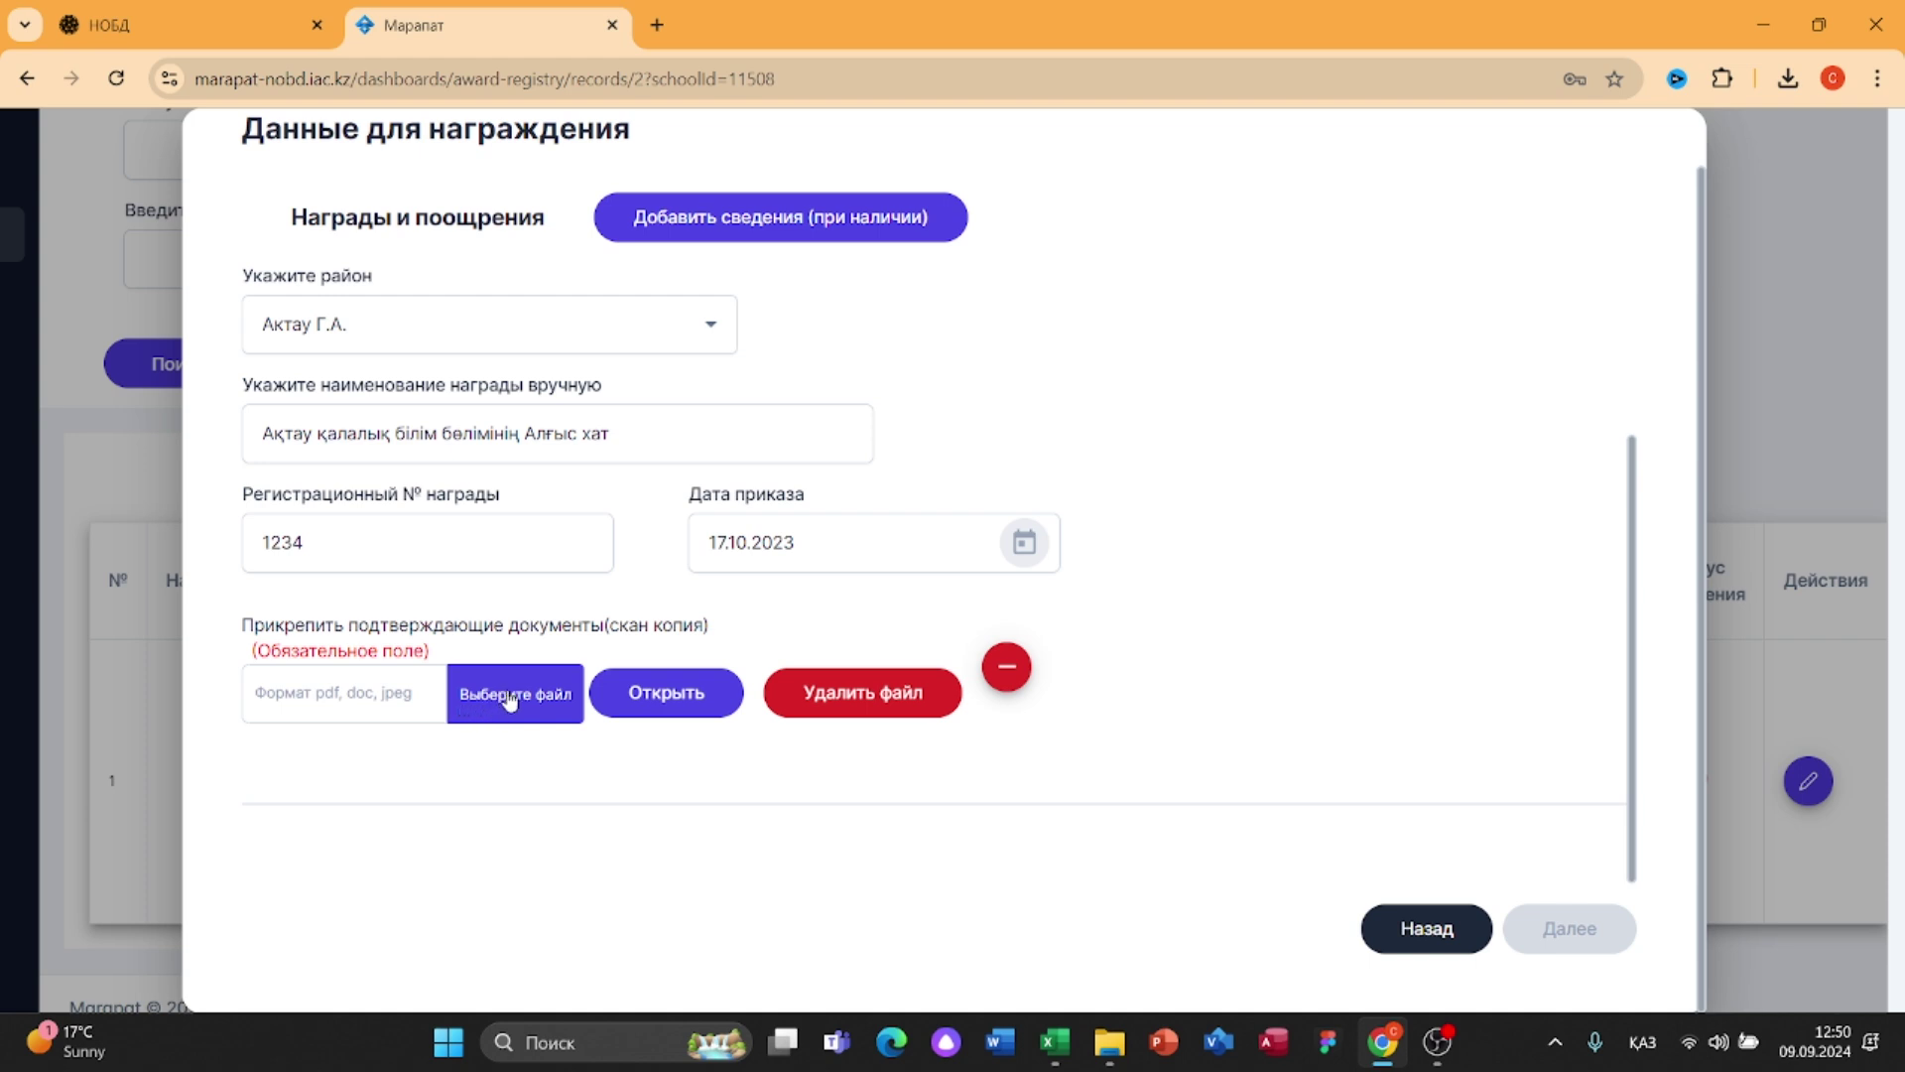
{"action": "left_click", "coordinate": [622, 436]}
{"action": "type", "text": "ы"}
{"action": "left_click", "coordinate": [536, 699]}
{"action": "scroll", "coordinate": [694, 515], "scroll_direction": "down", "scroll_amount": 2}
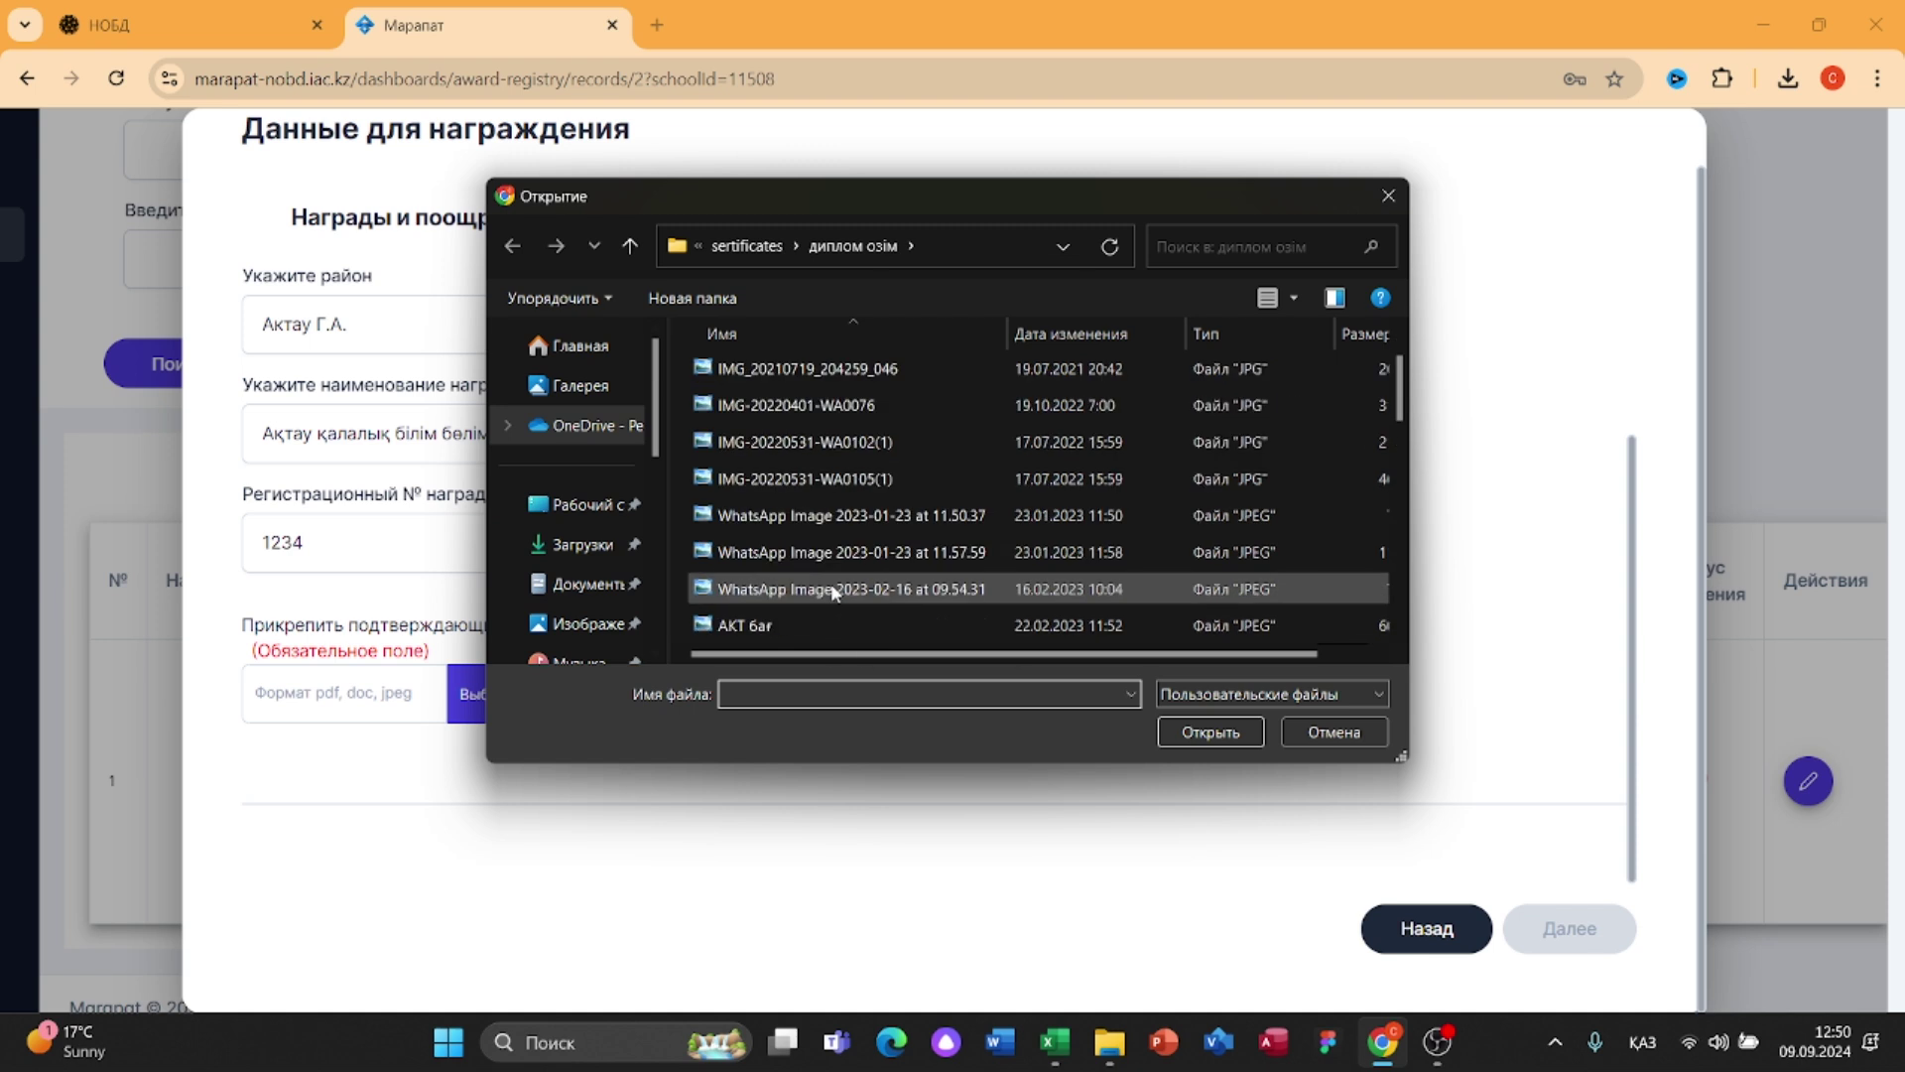
{"action": "double_click", "coordinate": [808, 587]}
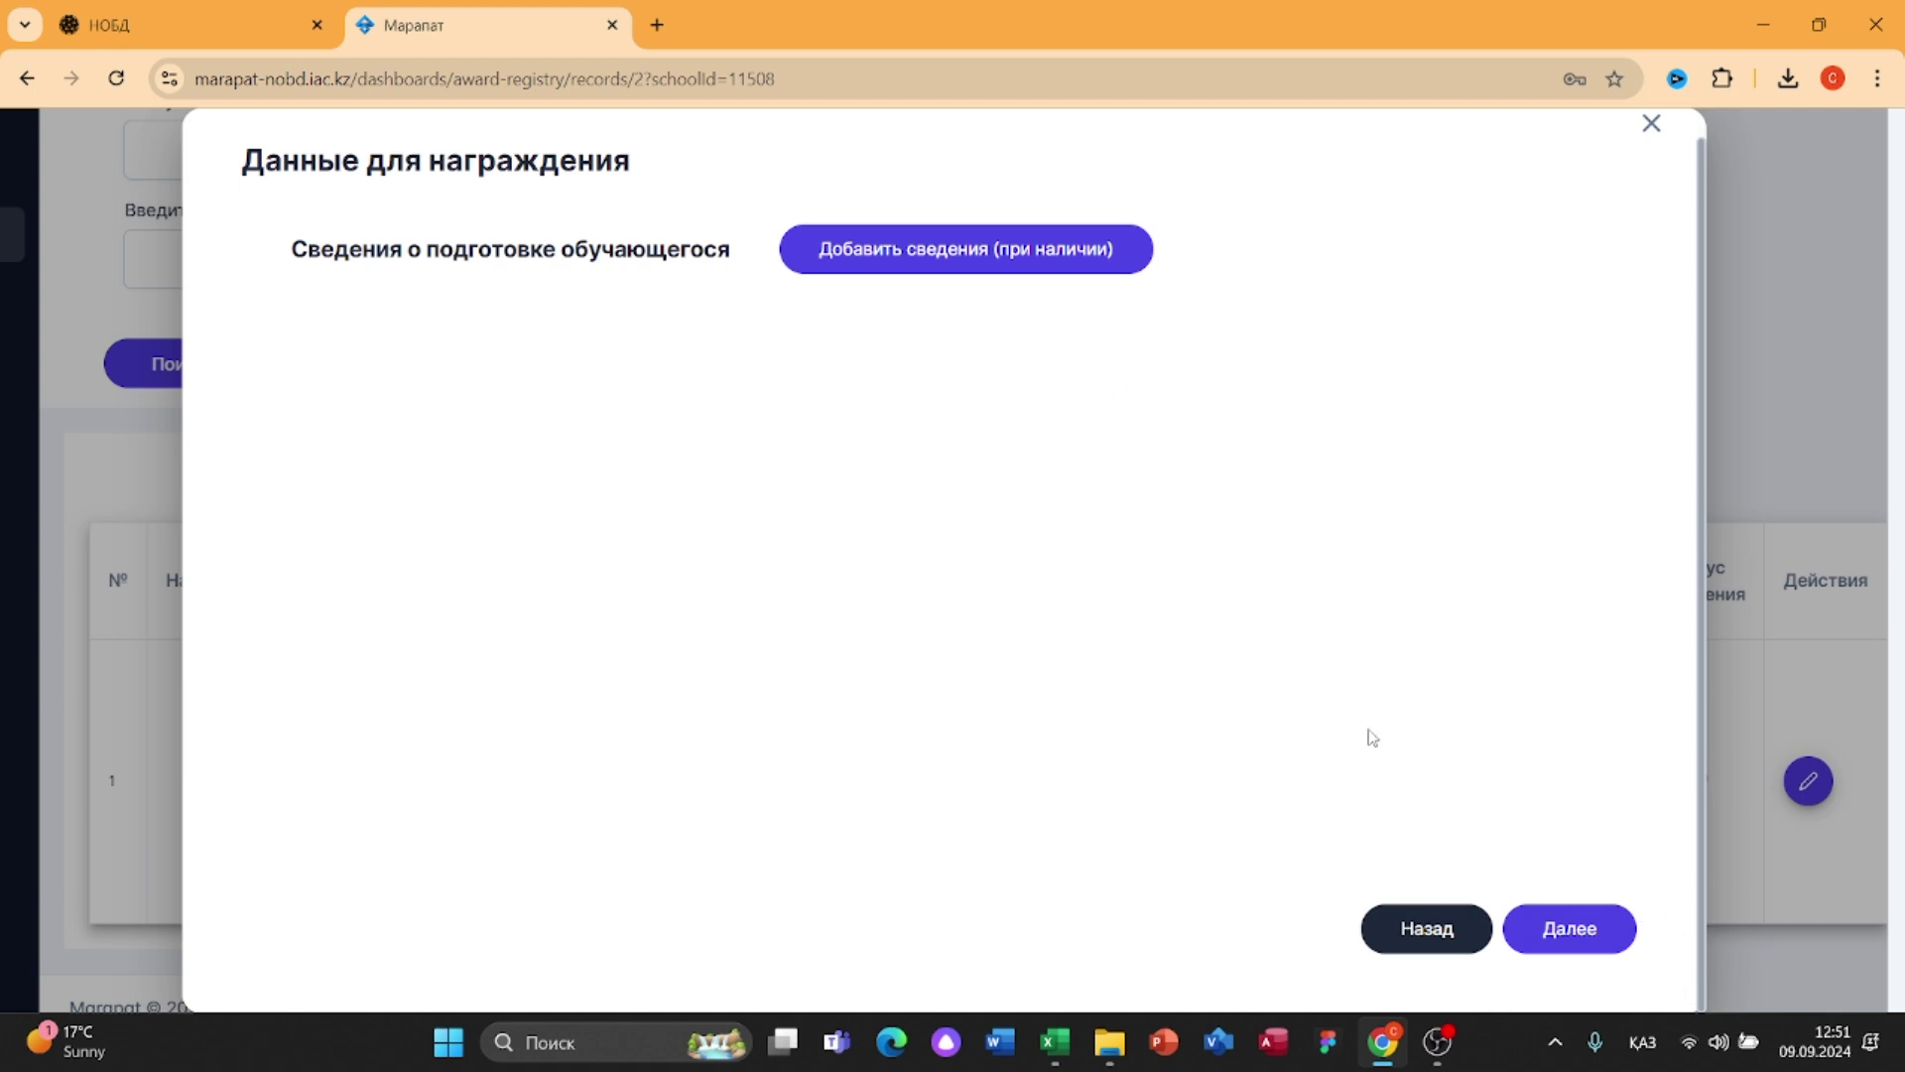
Add a student-preparation entry with the participant, event type РАЙОННЫЙ and organizer Другие.
{"action": "left_click", "coordinate": [860, 256]}
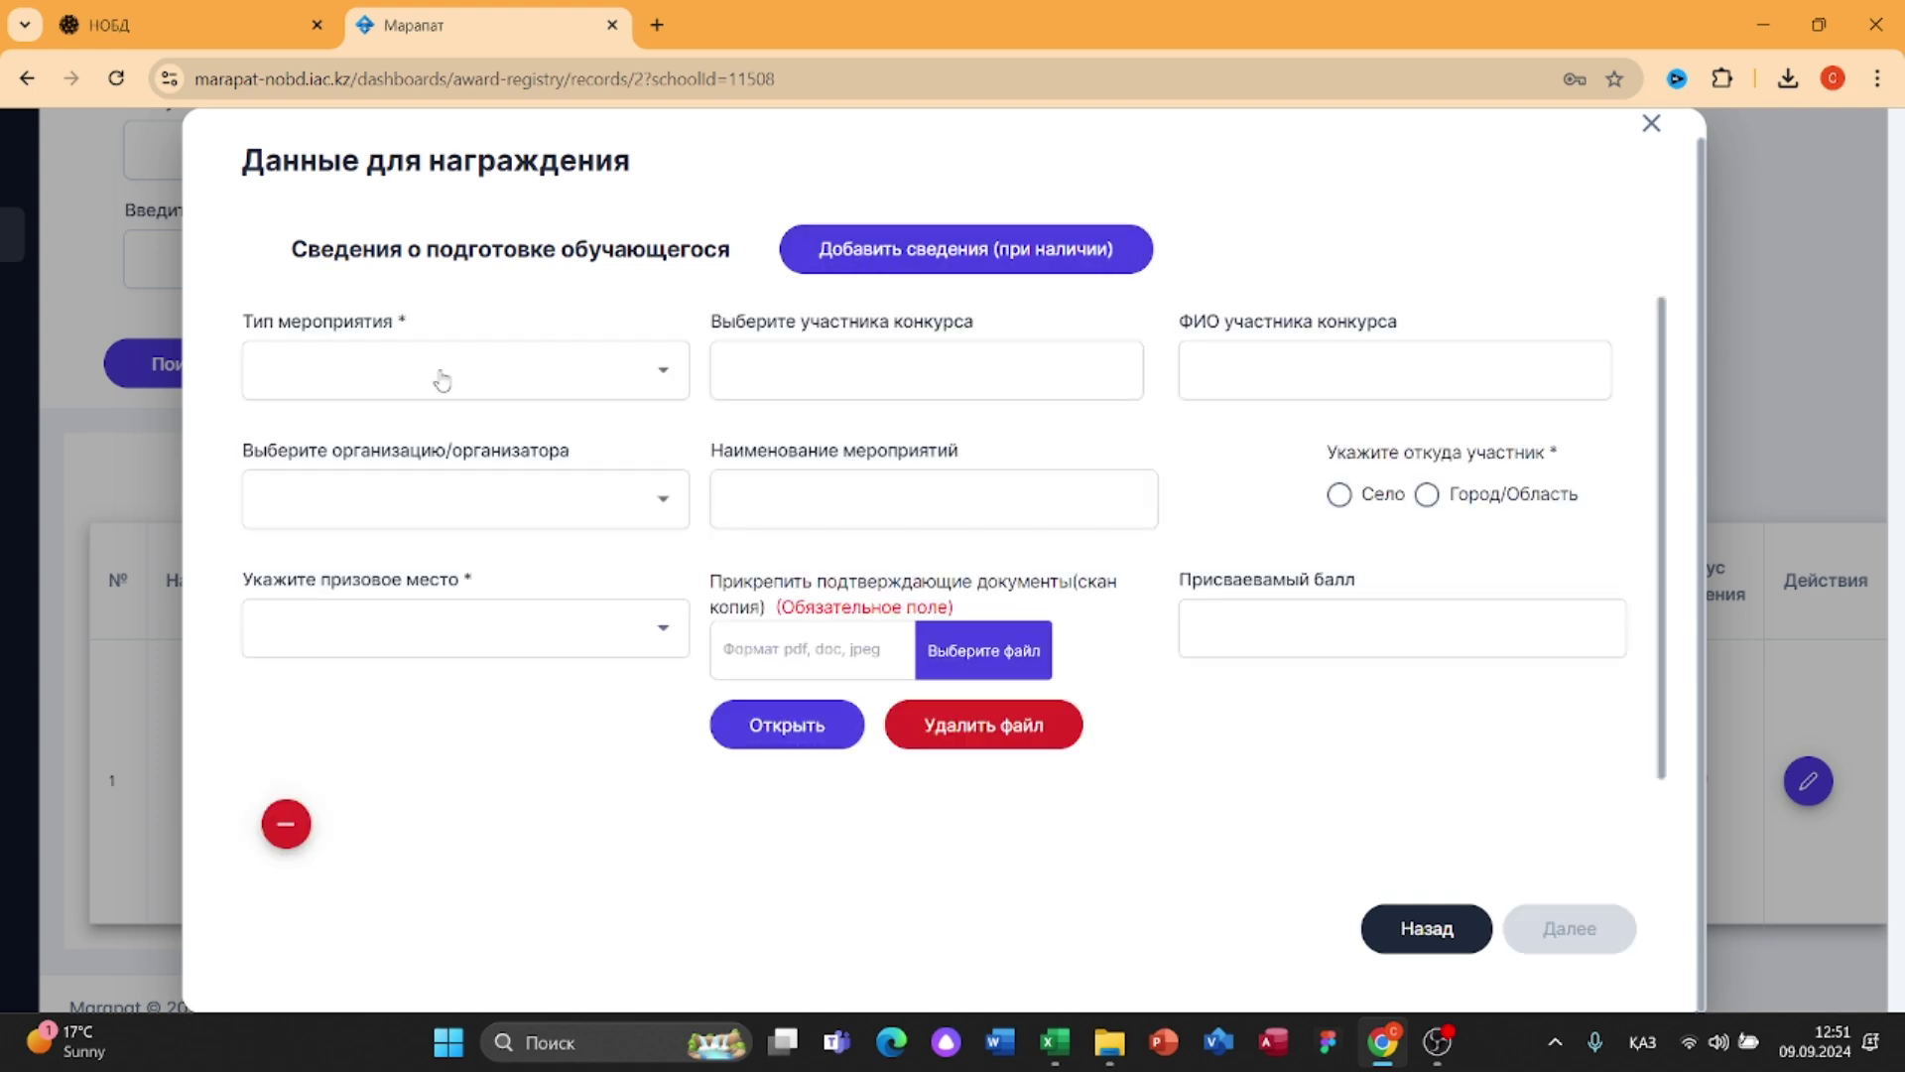
{"action": "left_click", "coordinate": [838, 371]}
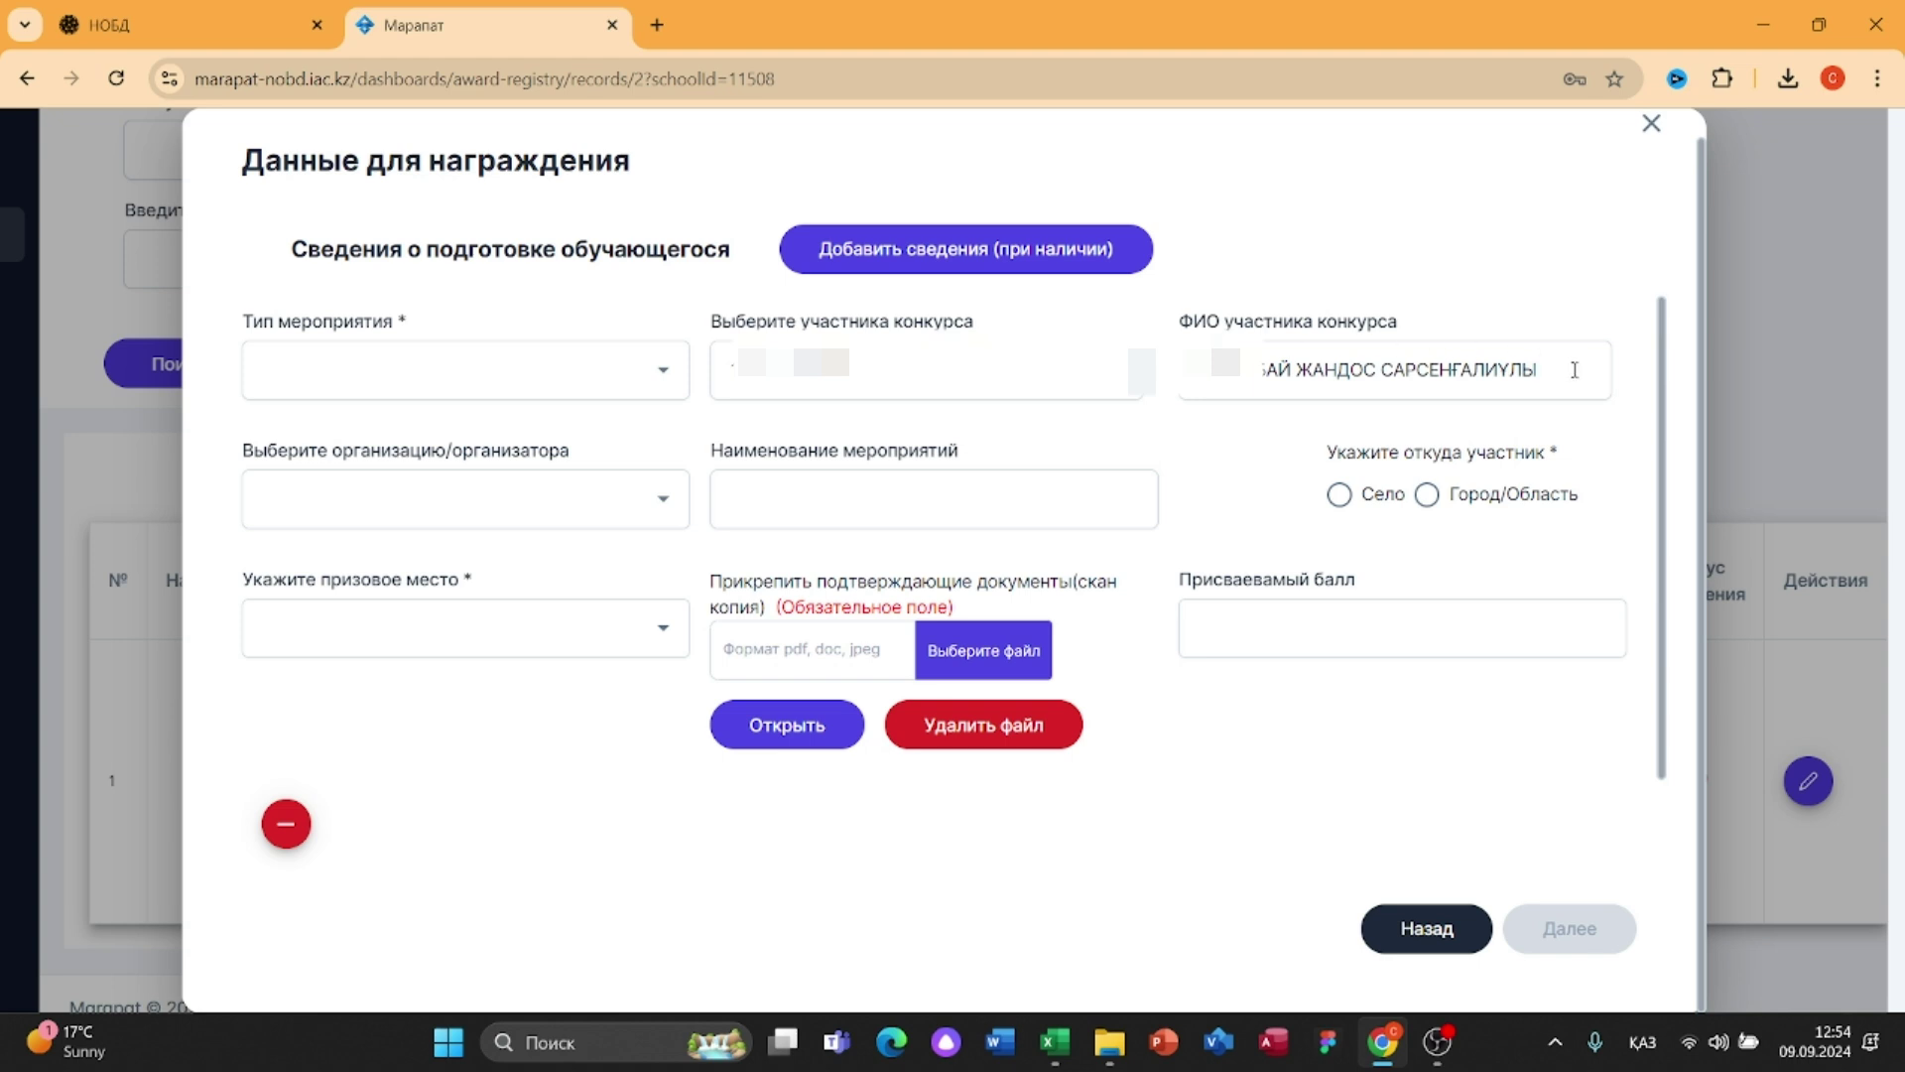
{"action": "left_click", "coordinate": [432, 377]}
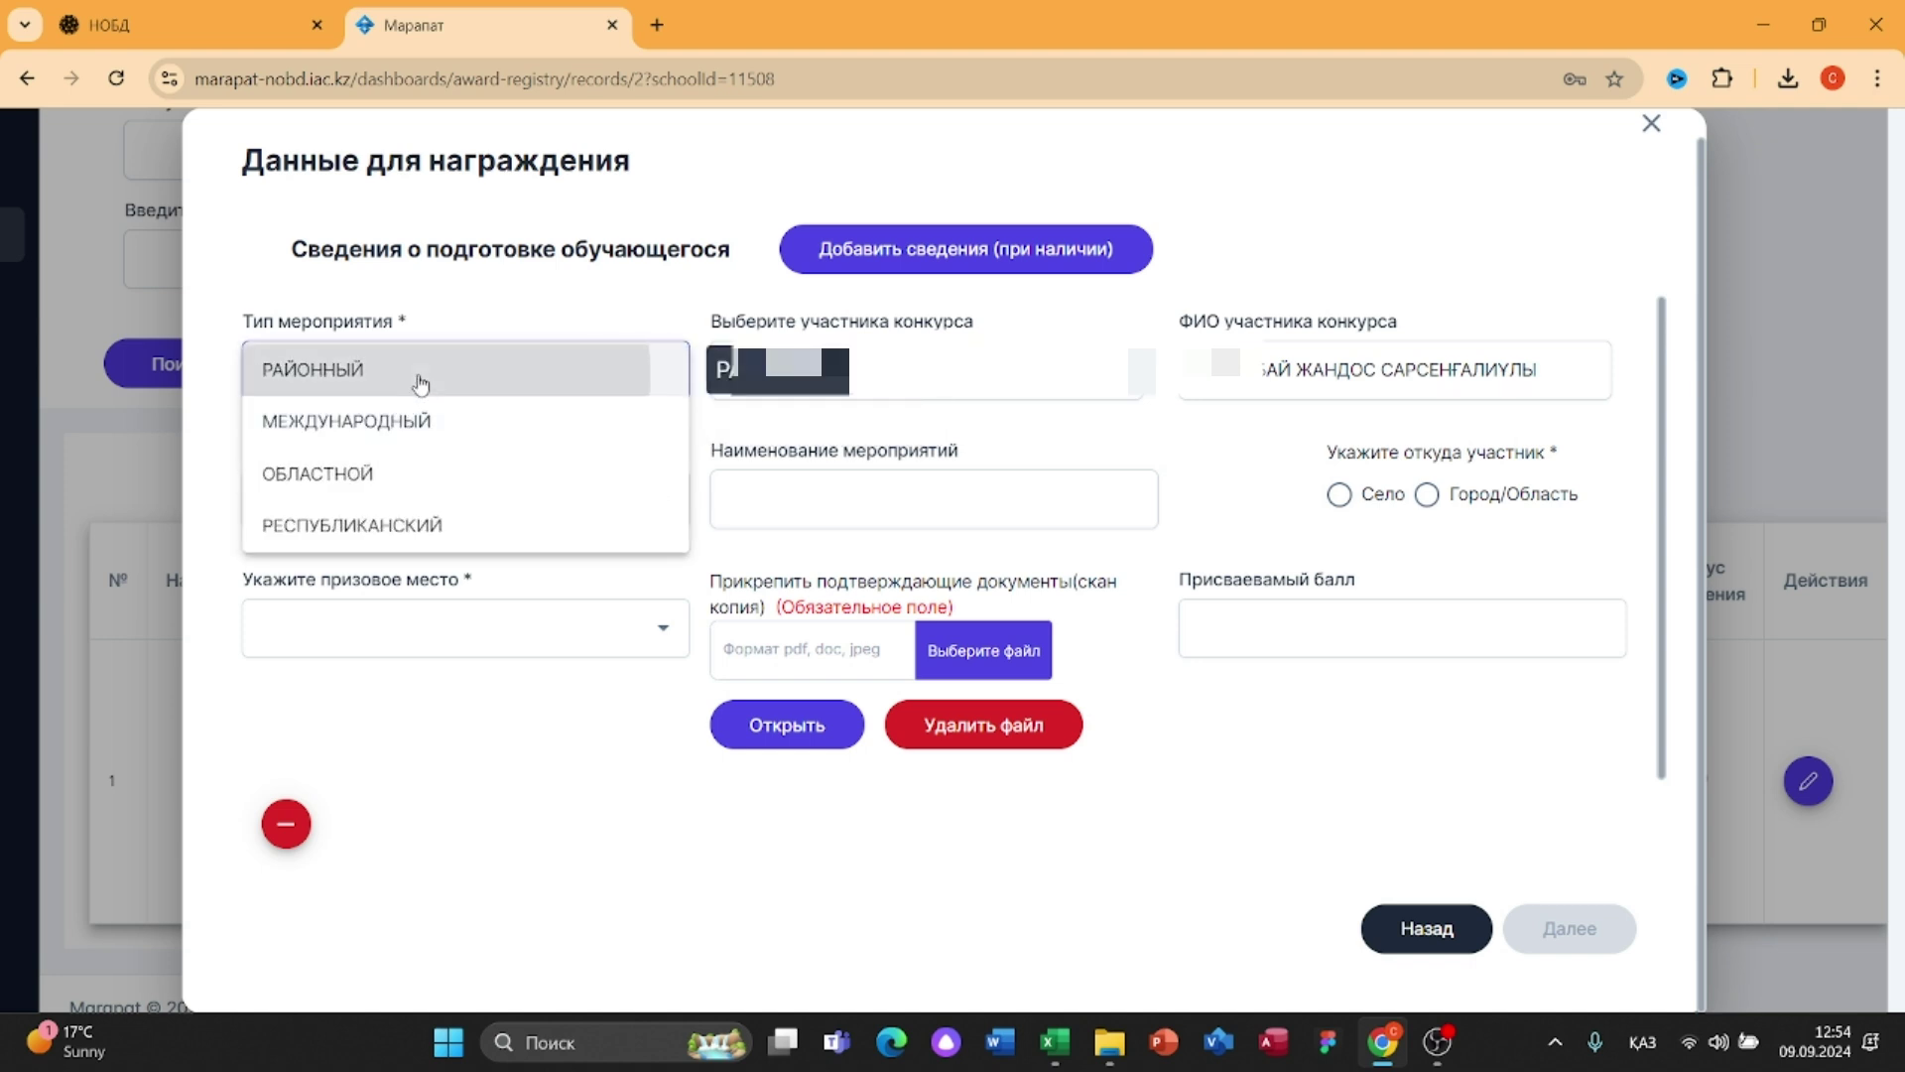
{"action": "left_click", "coordinate": [418, 387]}
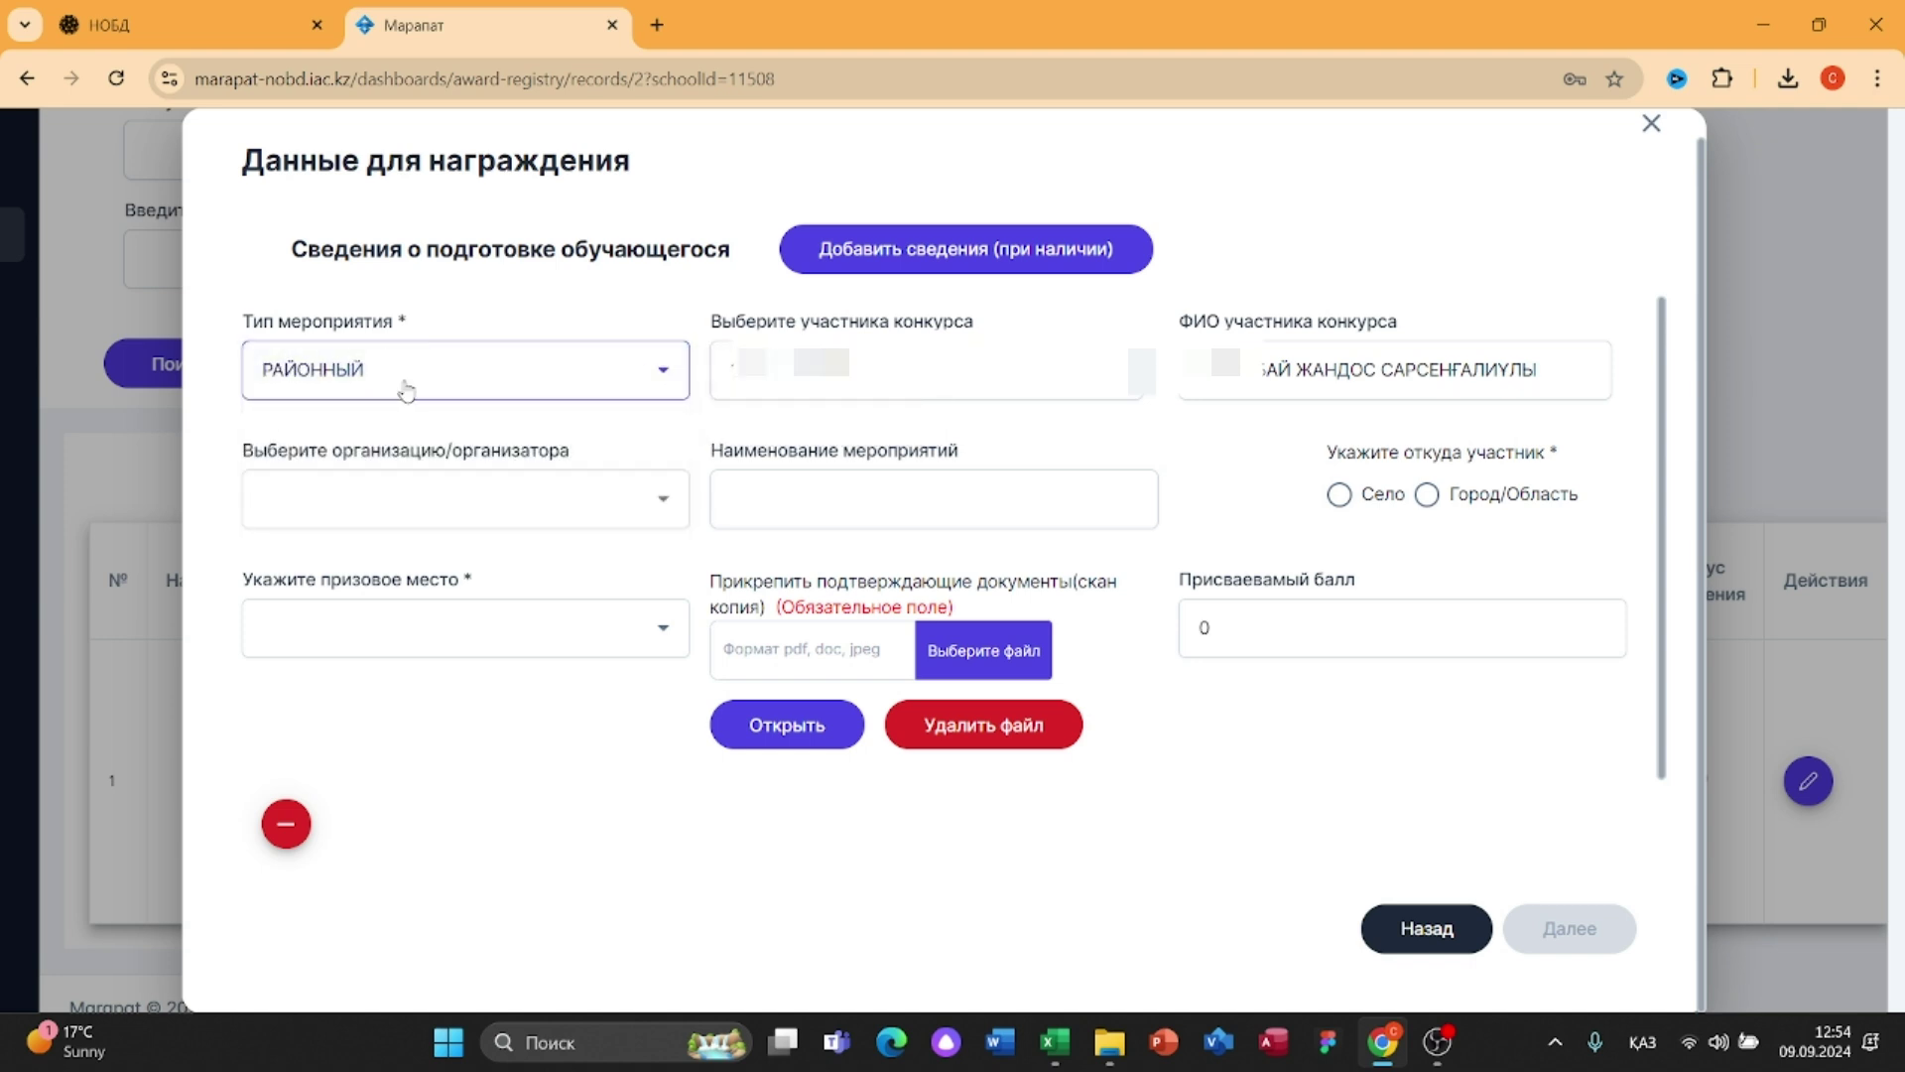
{"action": "left_click", "coordinate": [411, 507]}
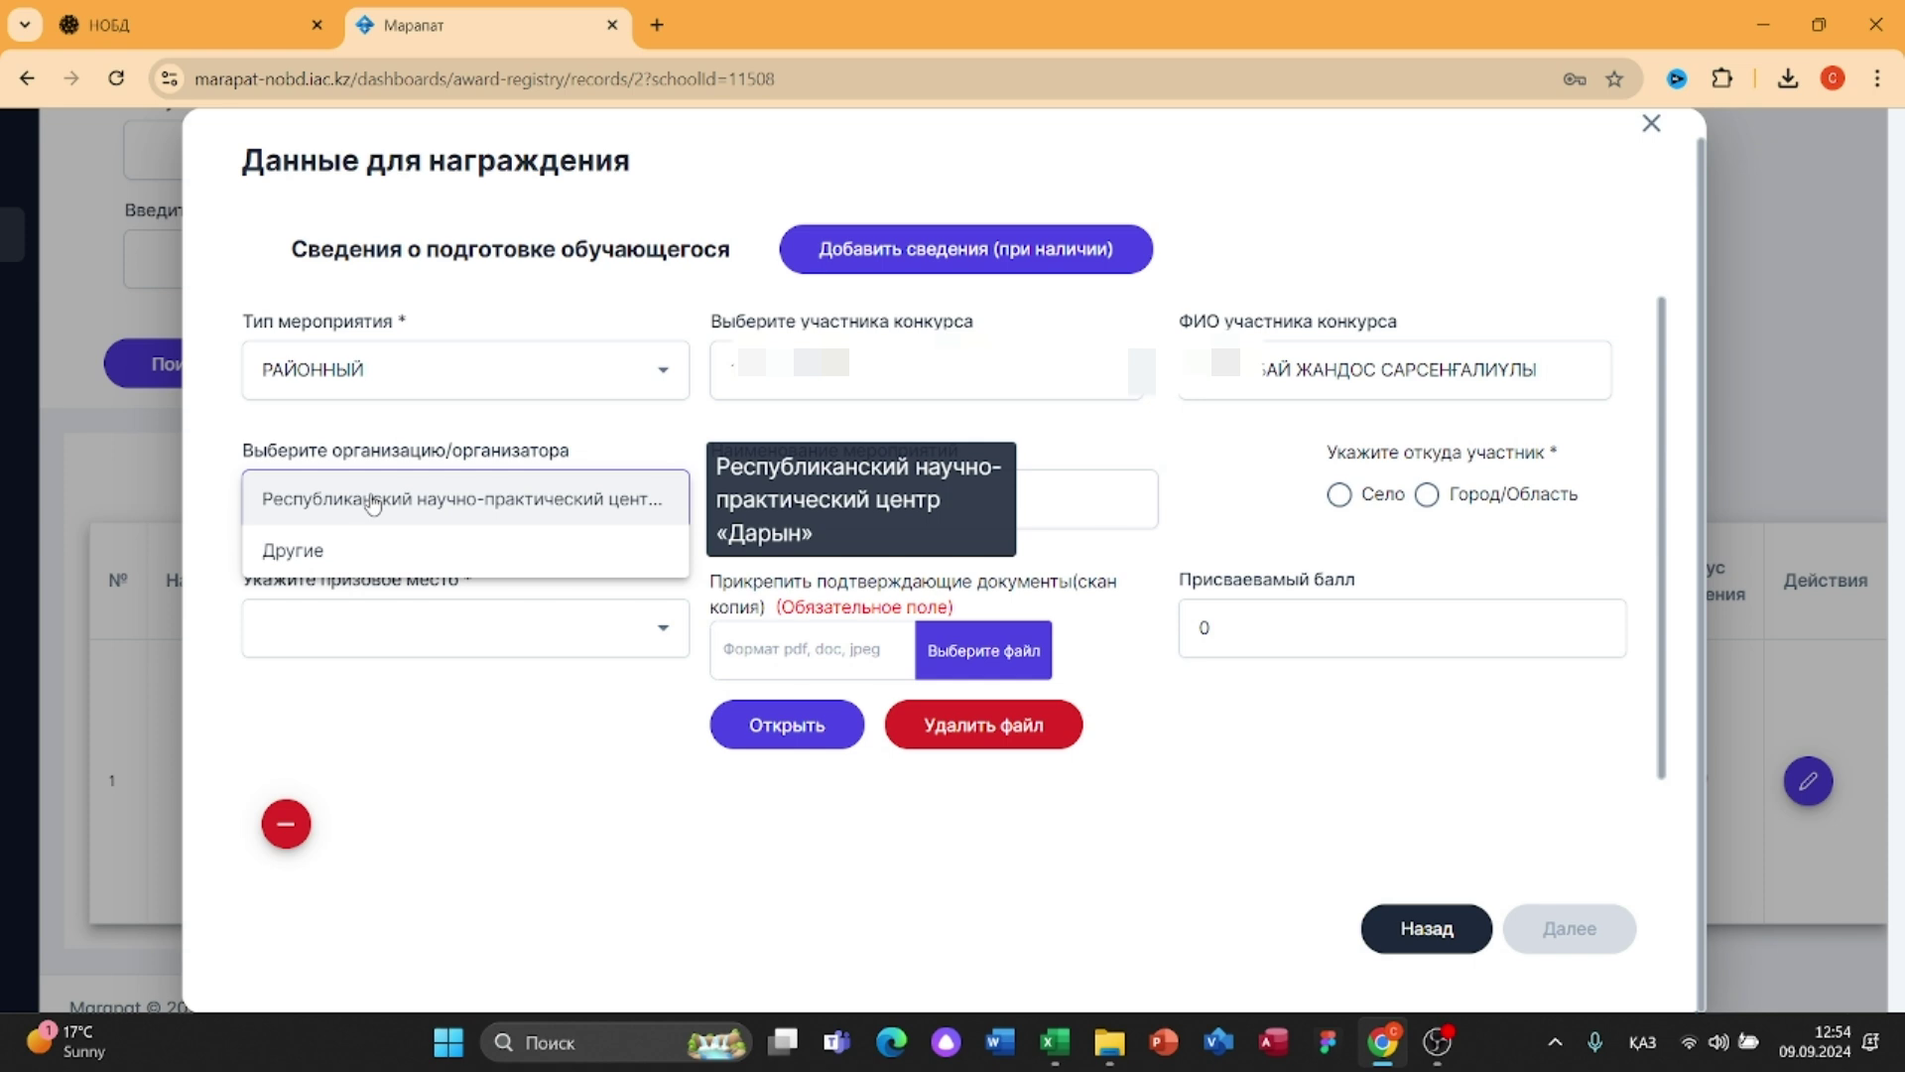
{"action": "left_click", "coordinate": [303, 555]}
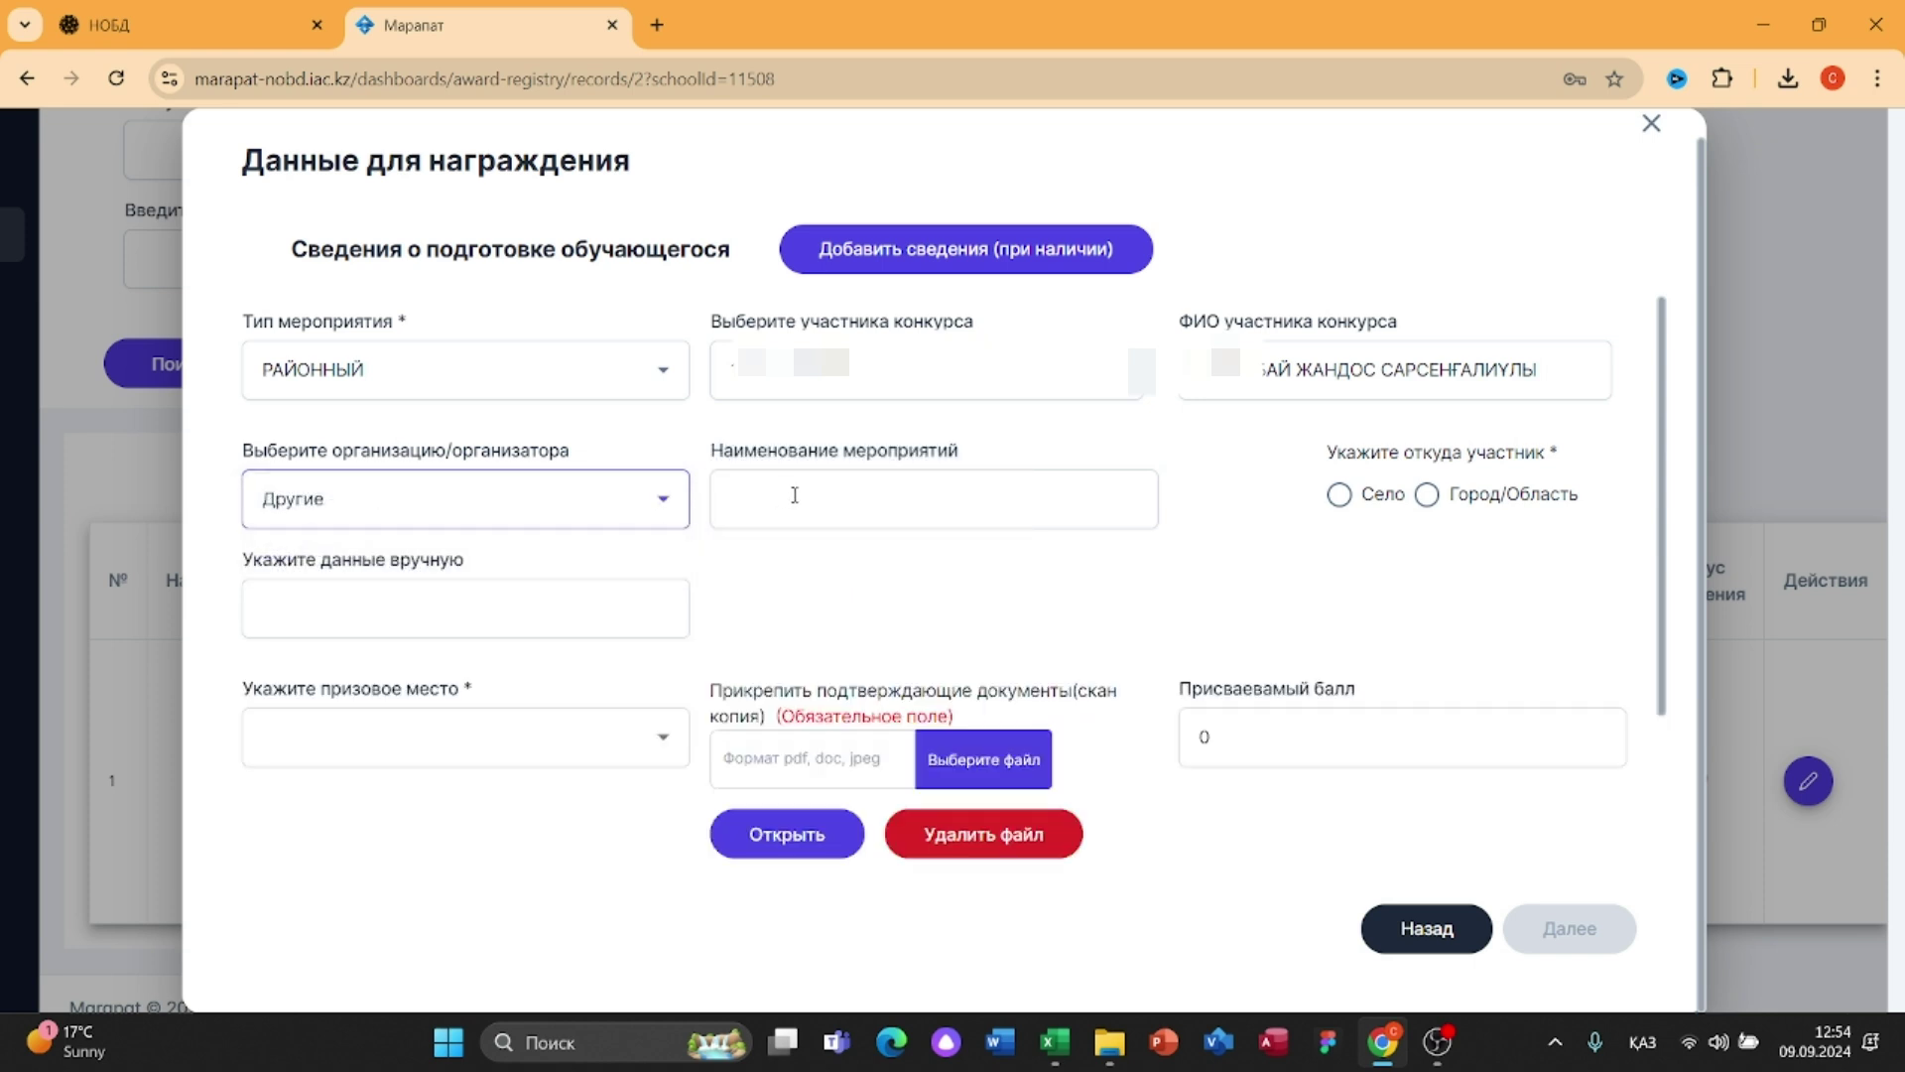
{"action": "left_click", "coordinate": [836, 483]}
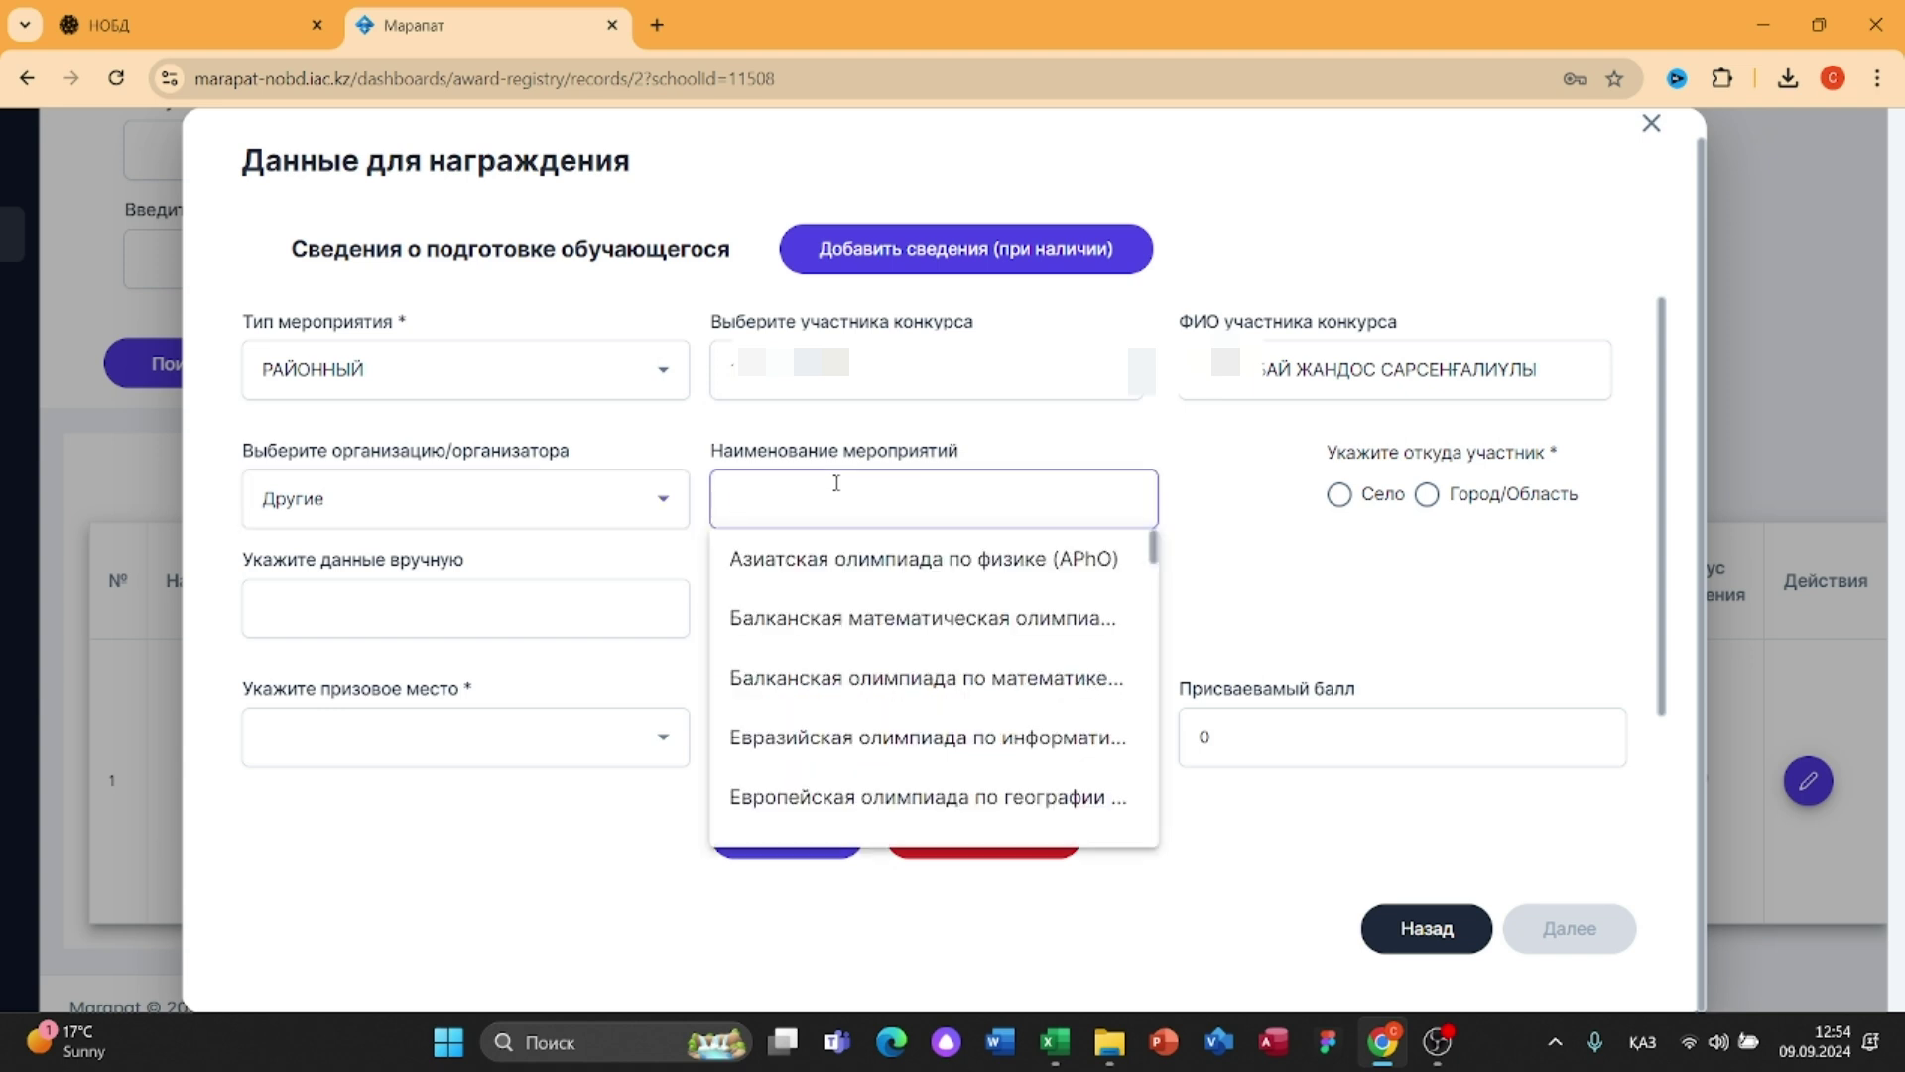
Enter event name 'Қалалық пәндік олимпиада' with details 'Қалалық сайыс'.
{"action": "scroll", "coordinate": [1020, 685], "scroll_direction": "down", "scroll_amount": 3}
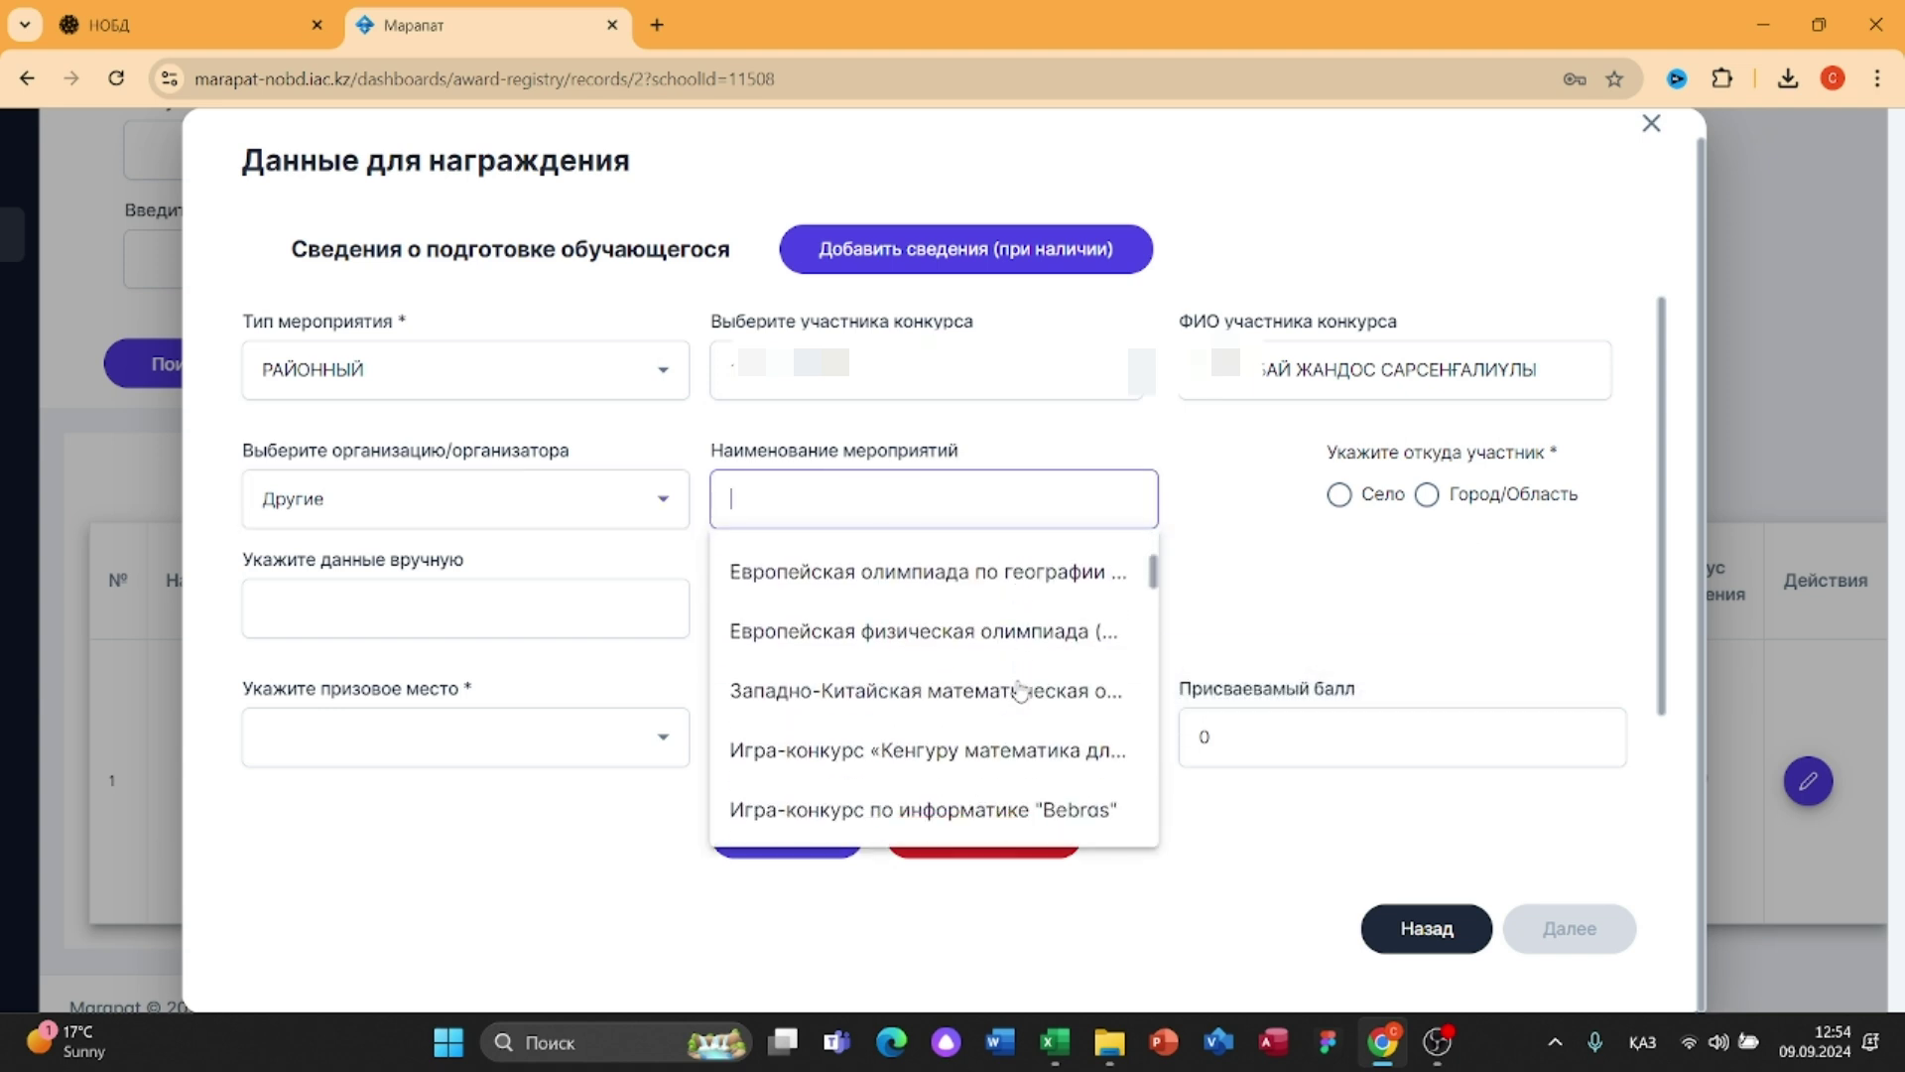
{"action": "scroll", "coordinate": [1020, 684], "scroll_direction": "down", "scroll_amount": 3}
{"action": "scroll", "coordinate": [1022, 685], "scroll_direction": "up", "scroll_amount": 1}
{"action": "scroll", "coordinate": [1022, 684], "scroll_direction": "up", "scroll_amount": 2}
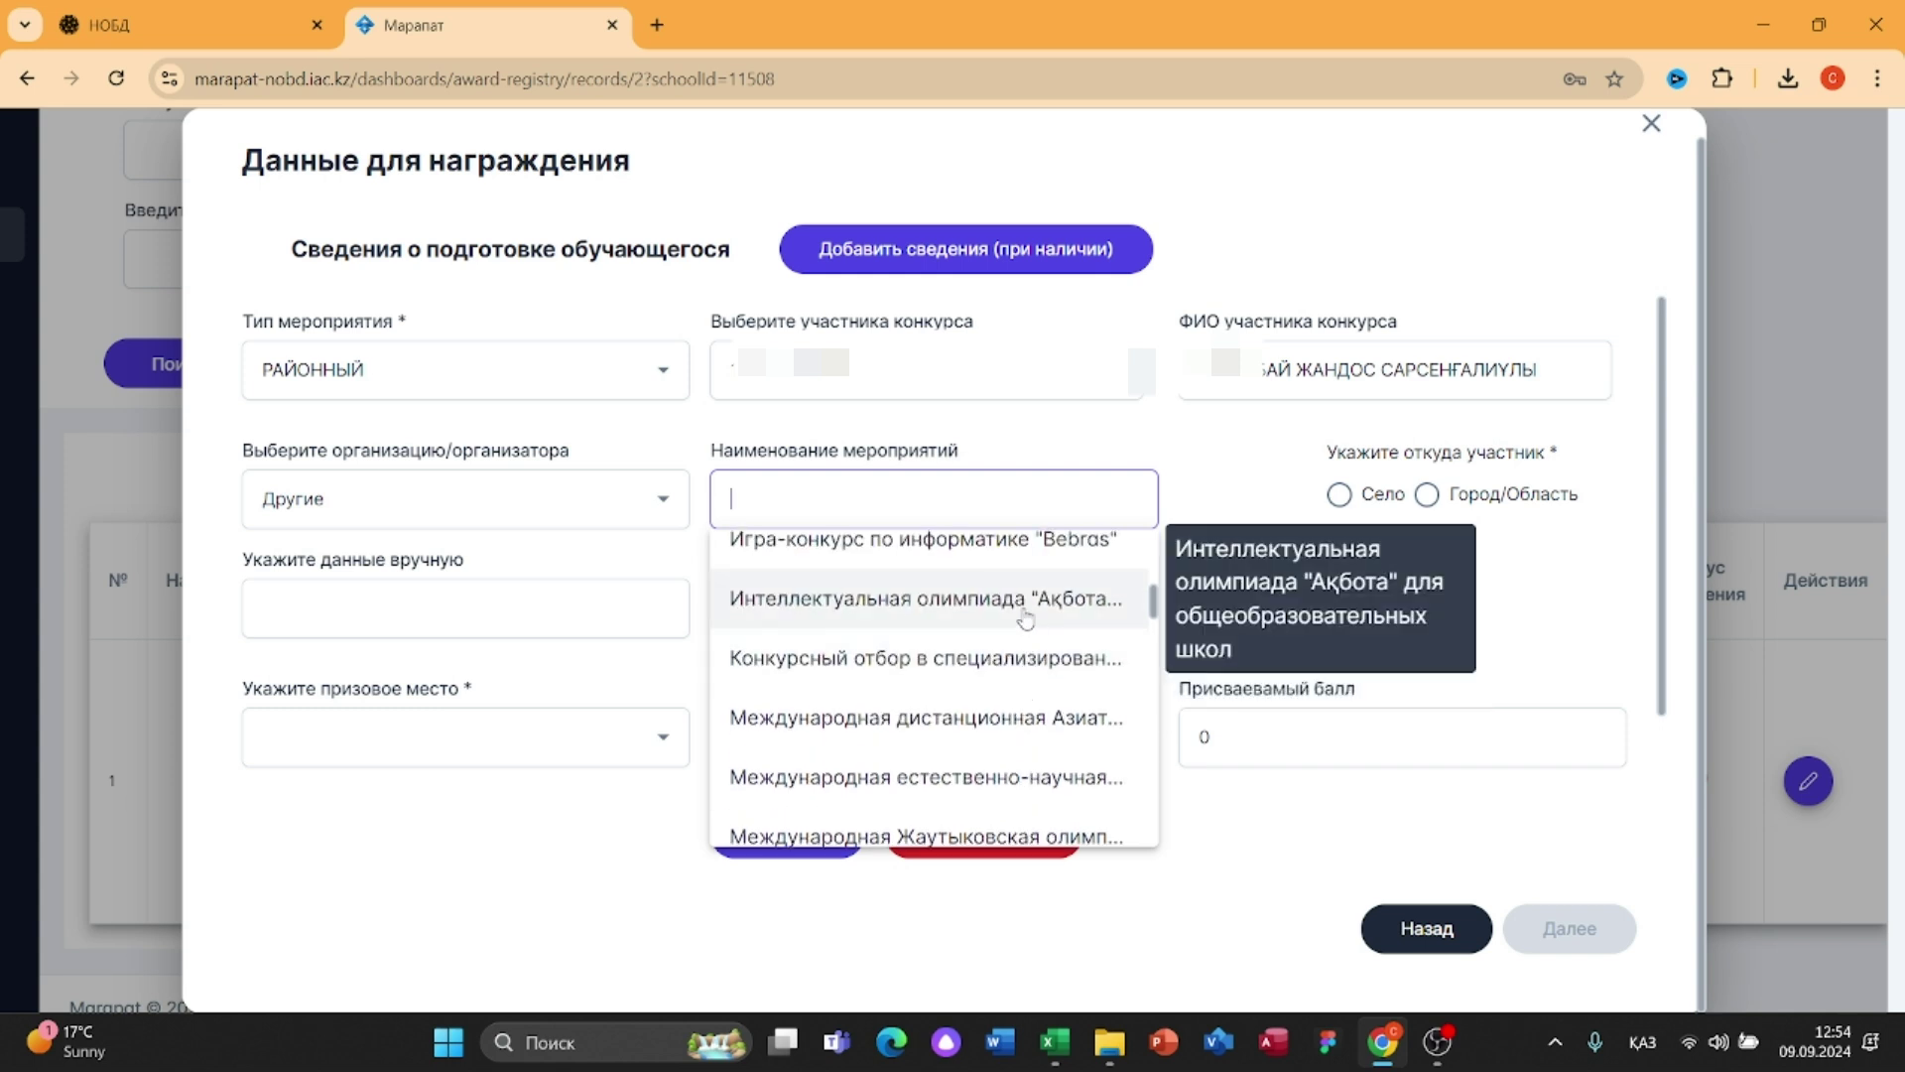
{"action": "scroll", "coordinate": [1029, 630], "scroll_direction": "up", "scroll_amount": 2}
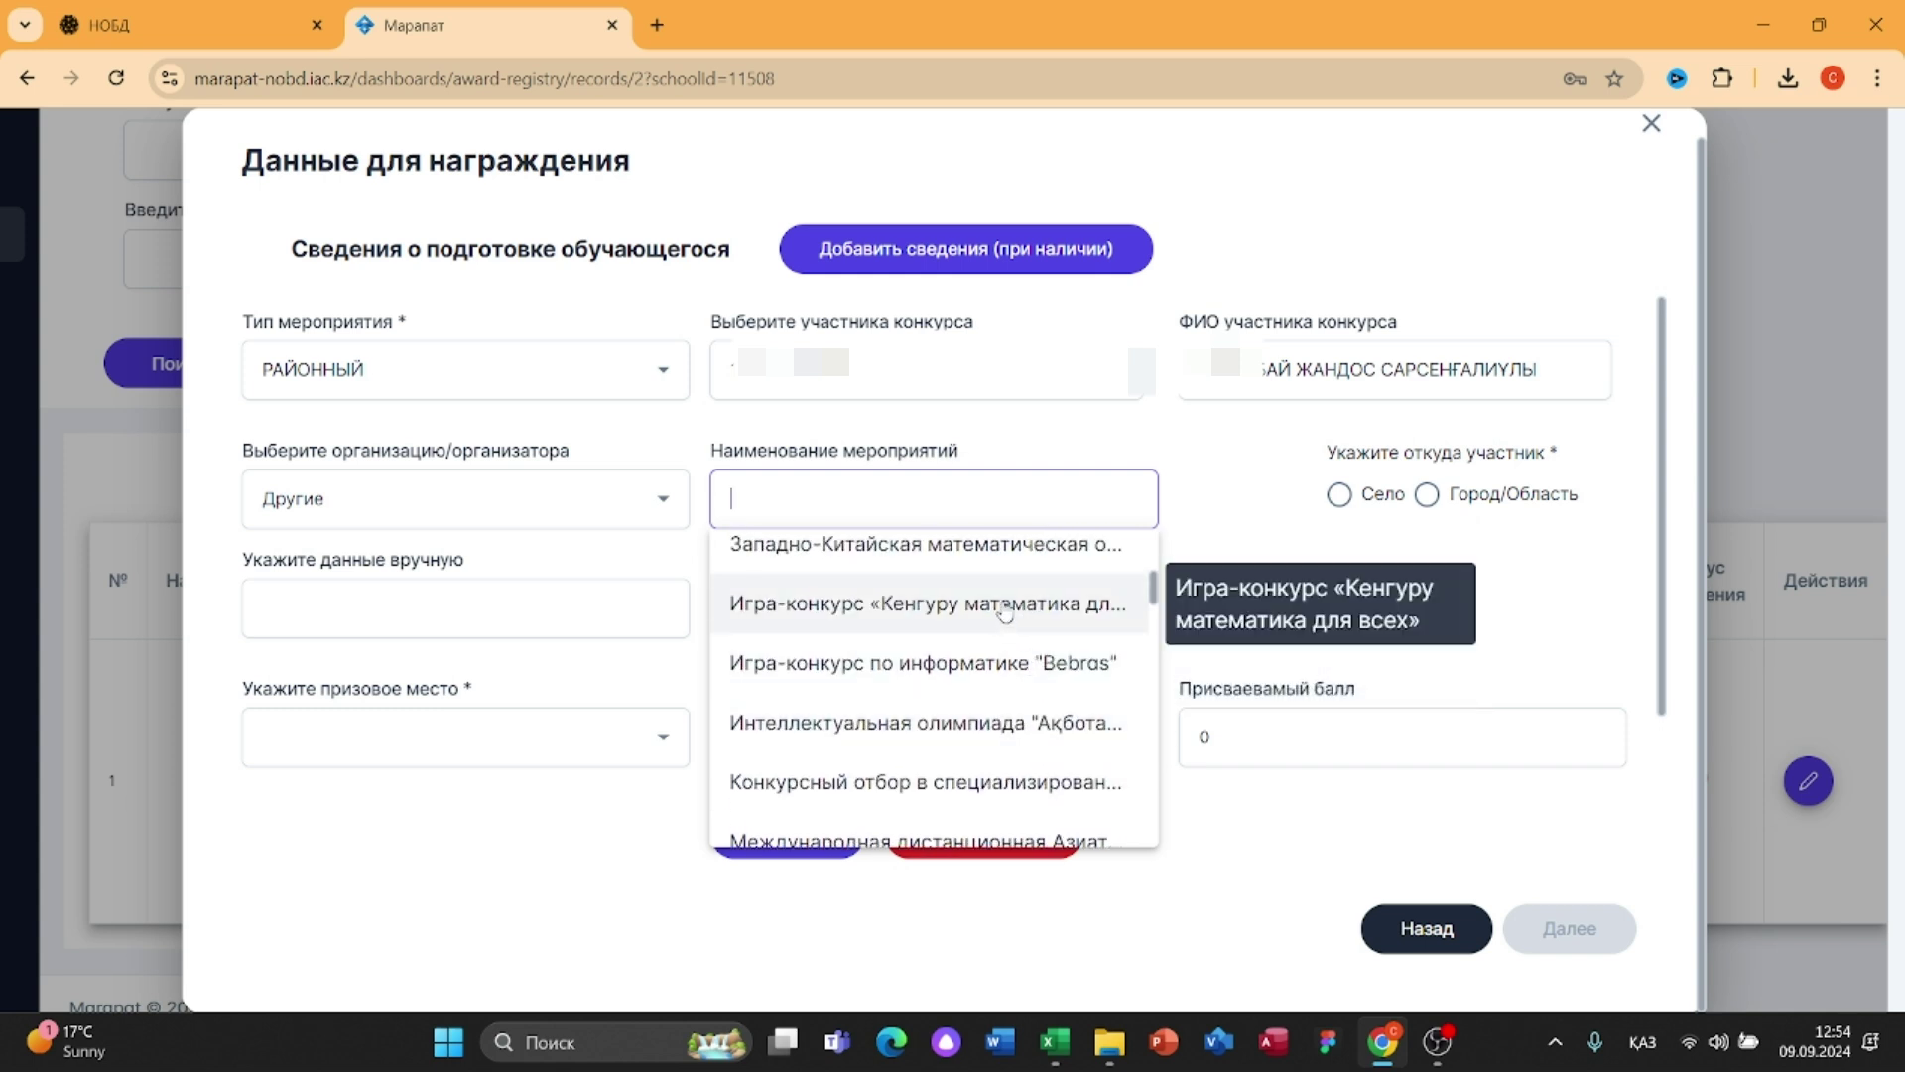
{"action": "scroll", "coordinate": [1012, 635], "scroll_direction": "down", "scroll_amount": 4}
{"action": "scroll", "coordinate": [1037, 720], "scroll_direction": "down", "scroll_amount": 1}
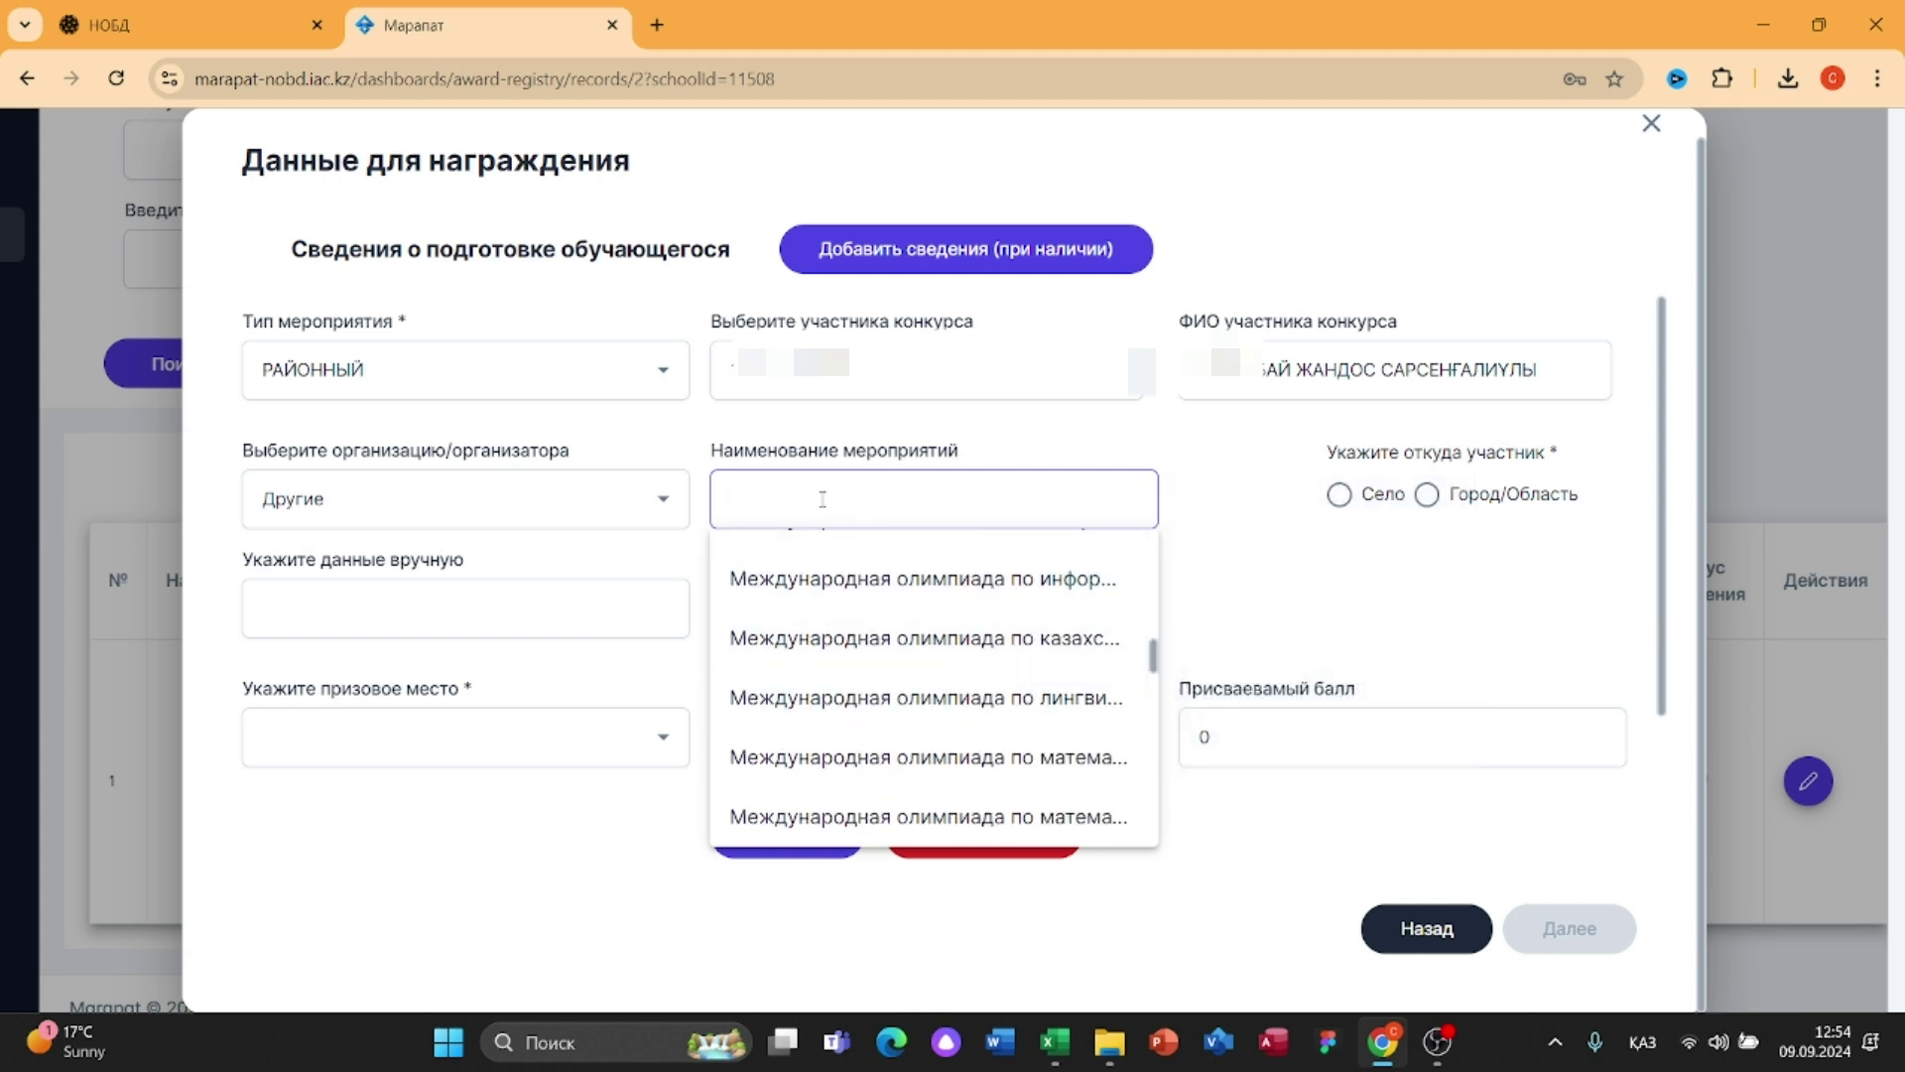
{"action": "type", "text": "Қалалық пәндік ол"}
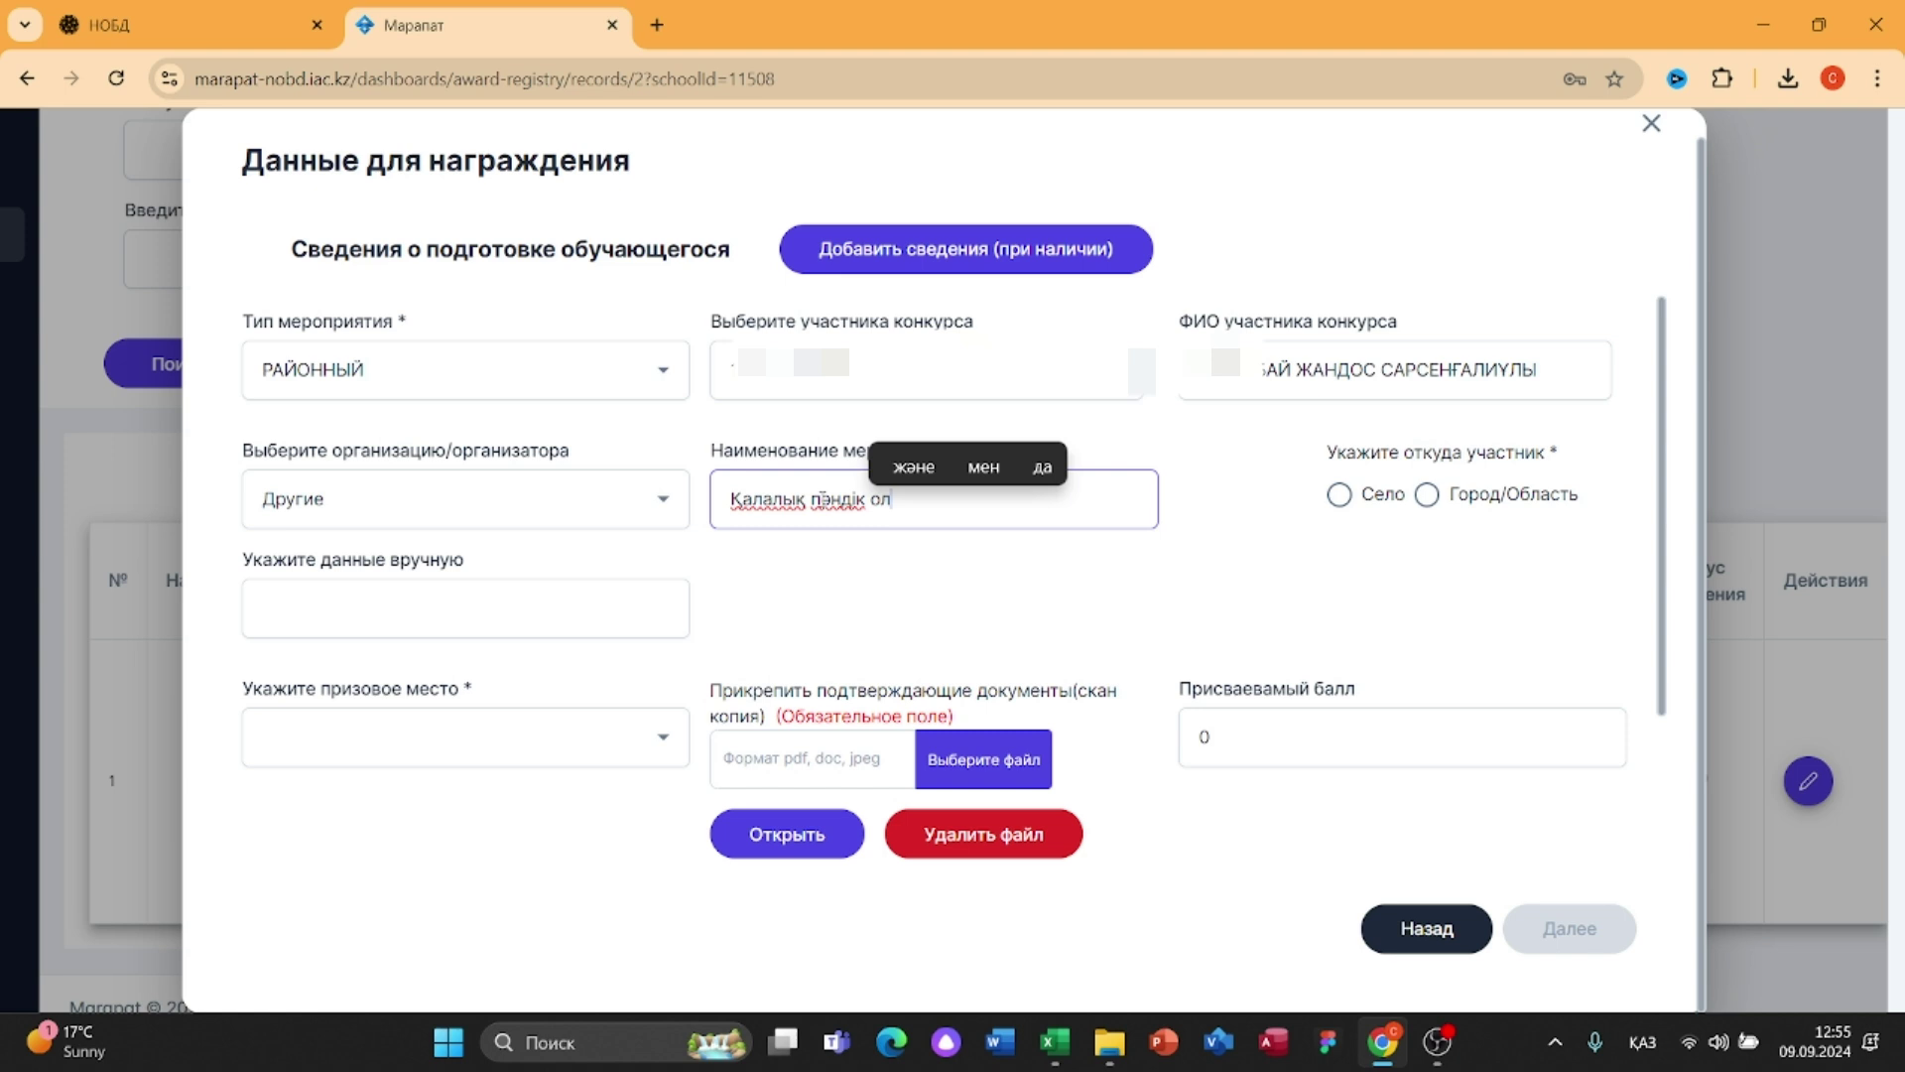
{"action": "type", "text": "импиада"}
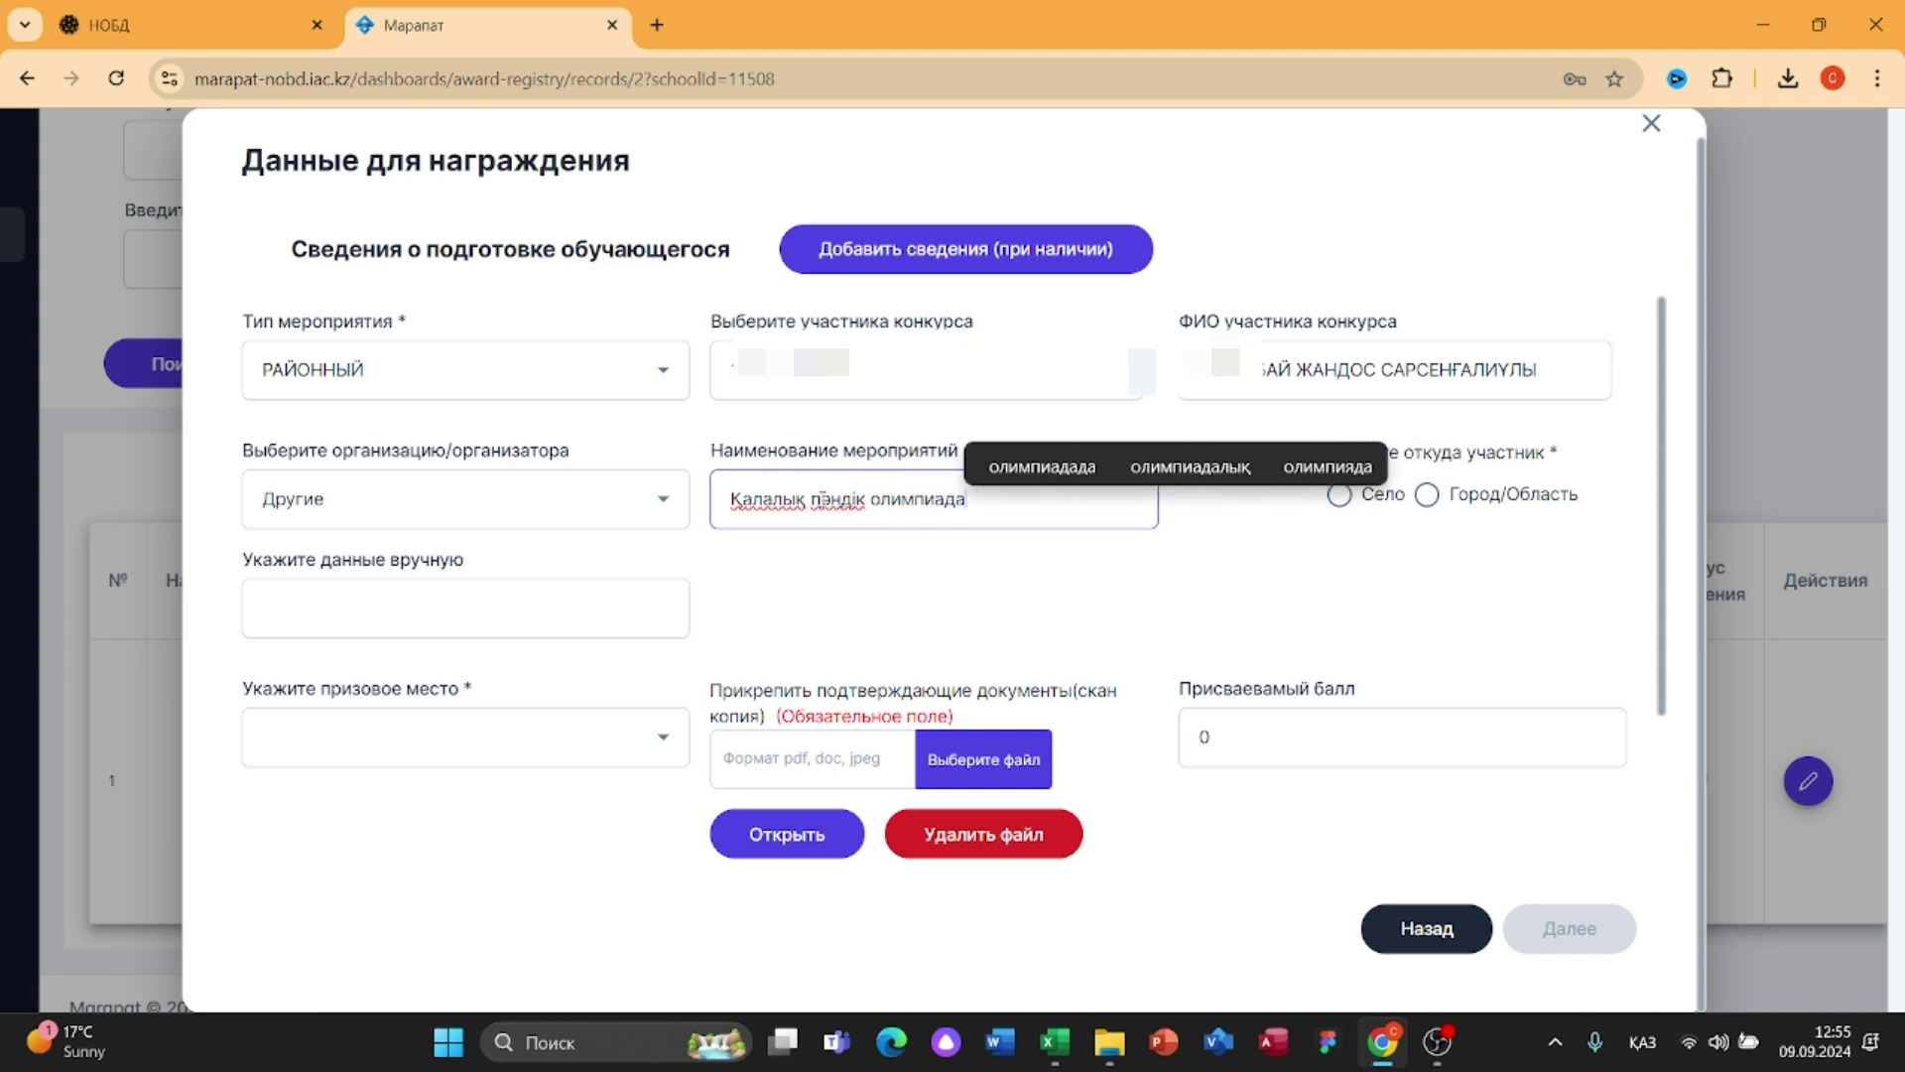
{"action": "left_click", "coordinate": [388, 616]}
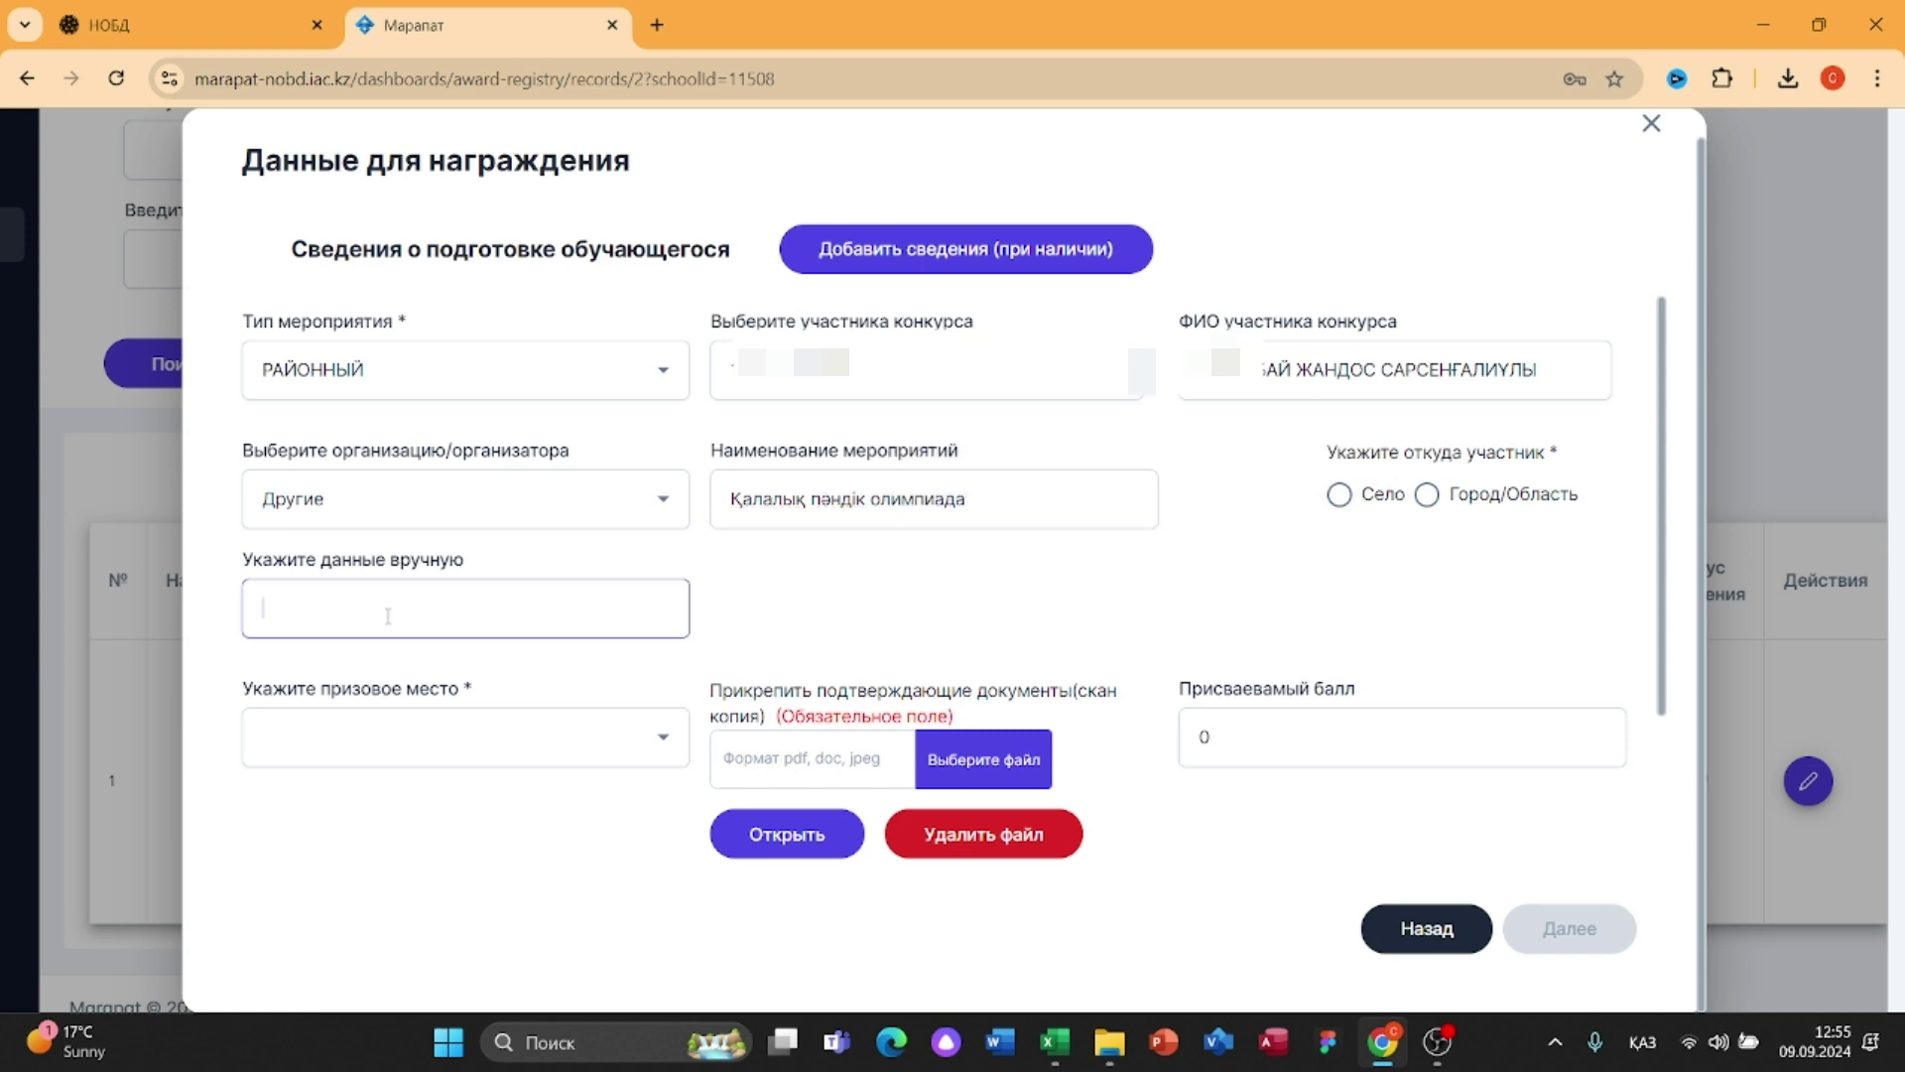
{"action": "type", "text": "Қалалық"}
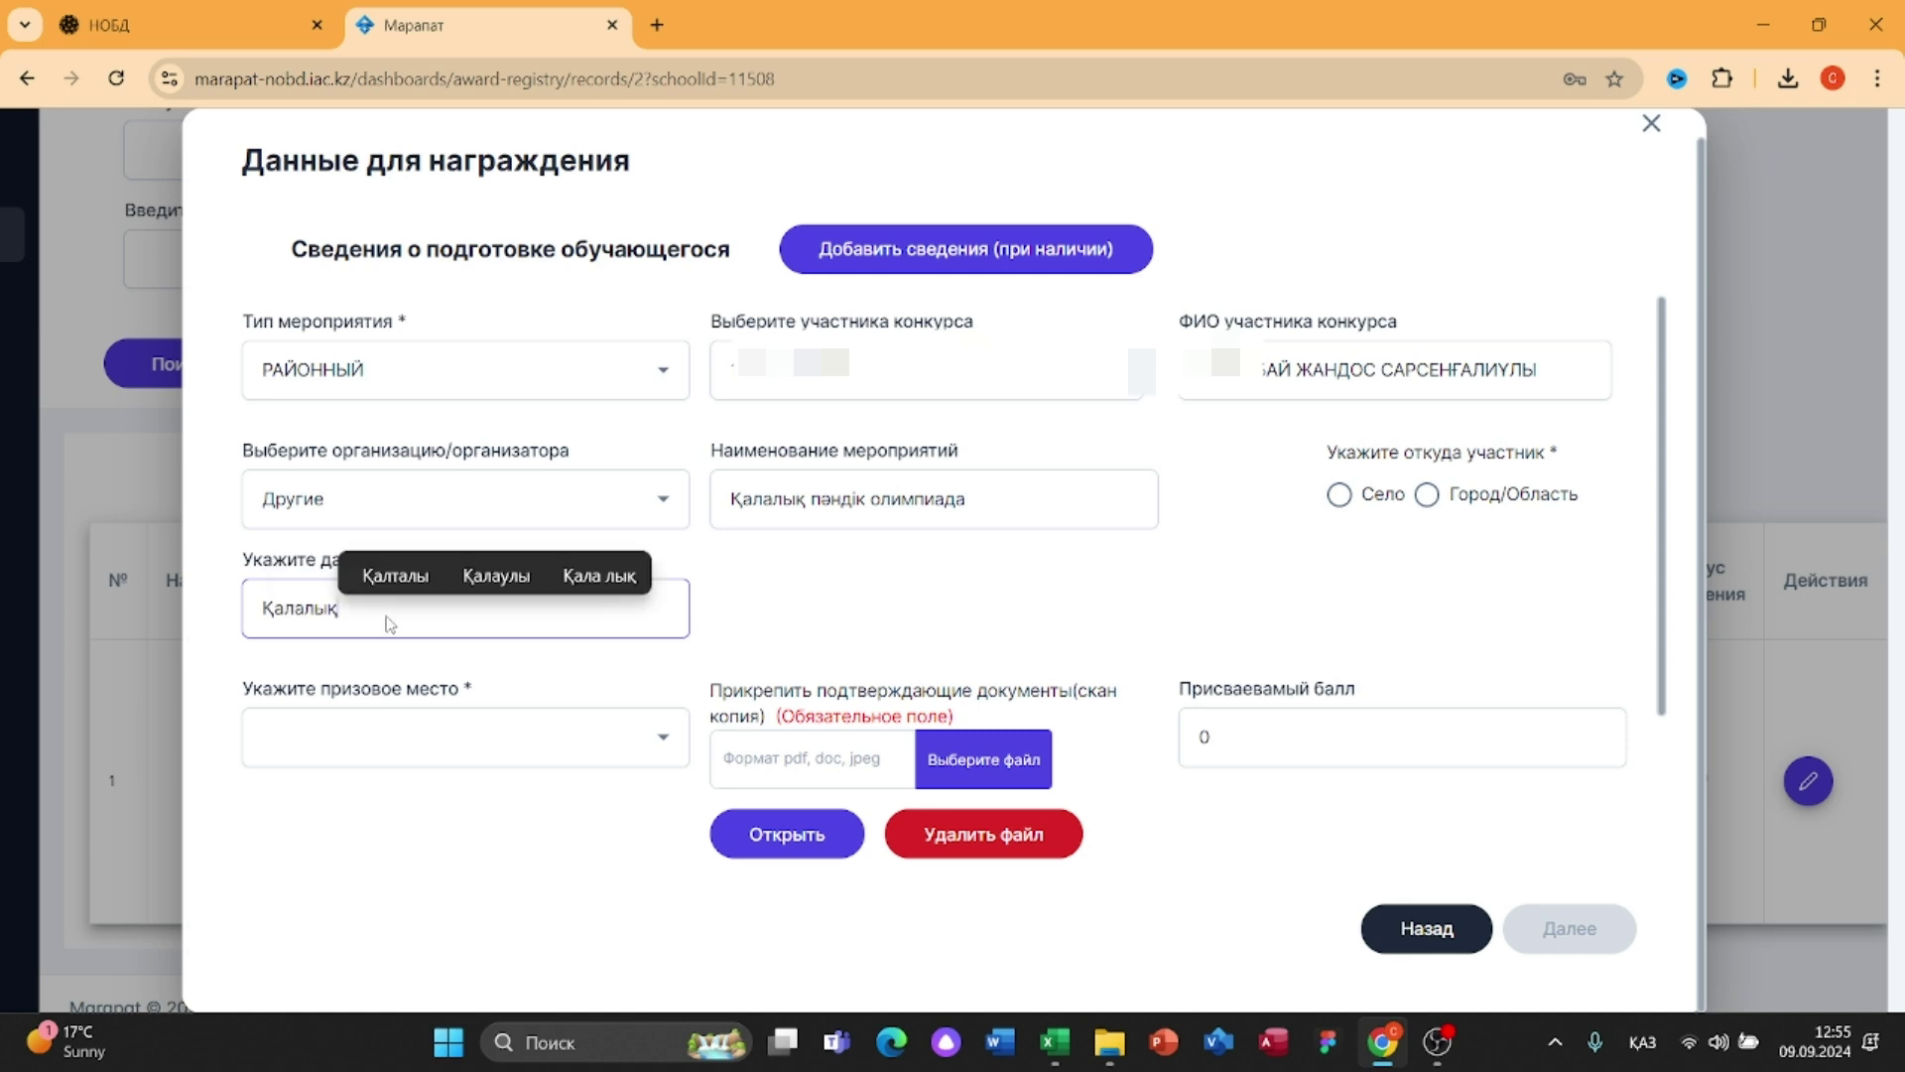
{"action": "type", "text": " сайыс"}
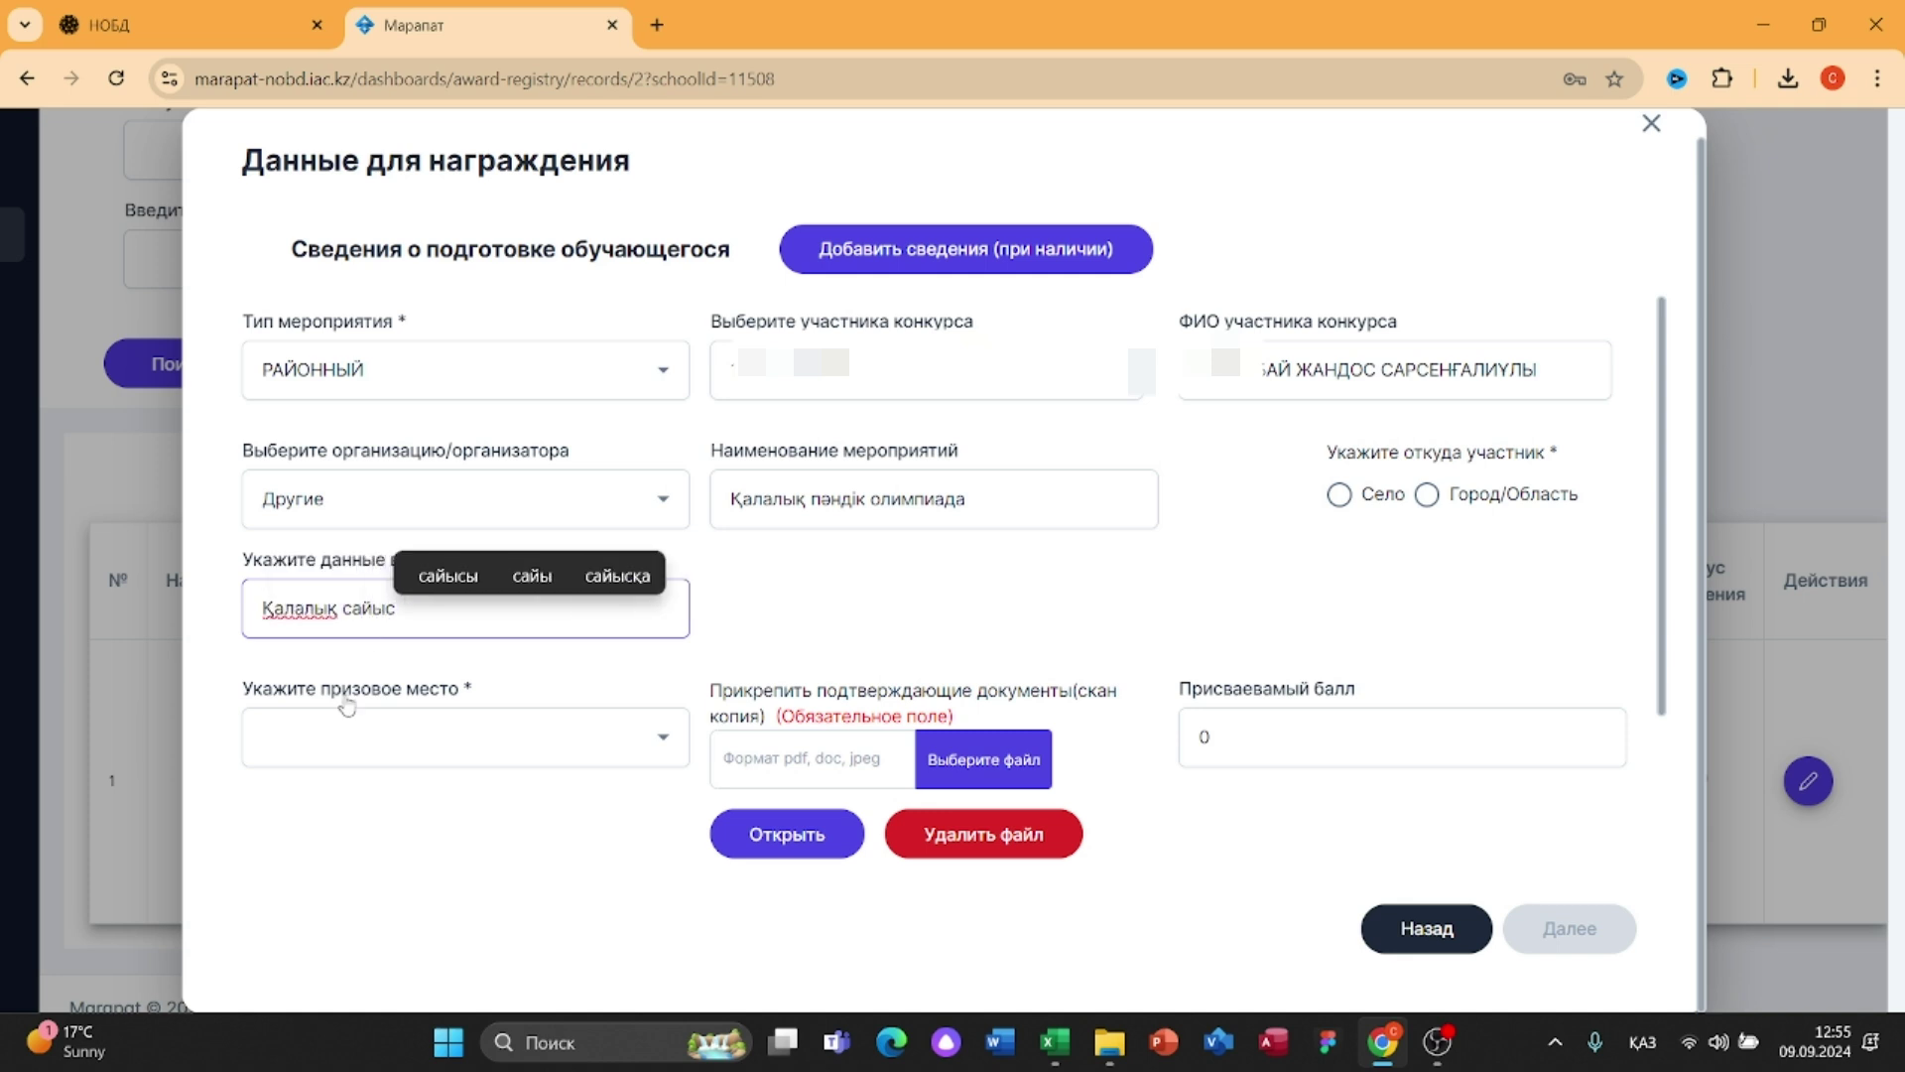
Set 2nd prize place, attach the scan, and mark the participant as Город/Область.
{"action": "left_click", "coordinate": [373, 740]}
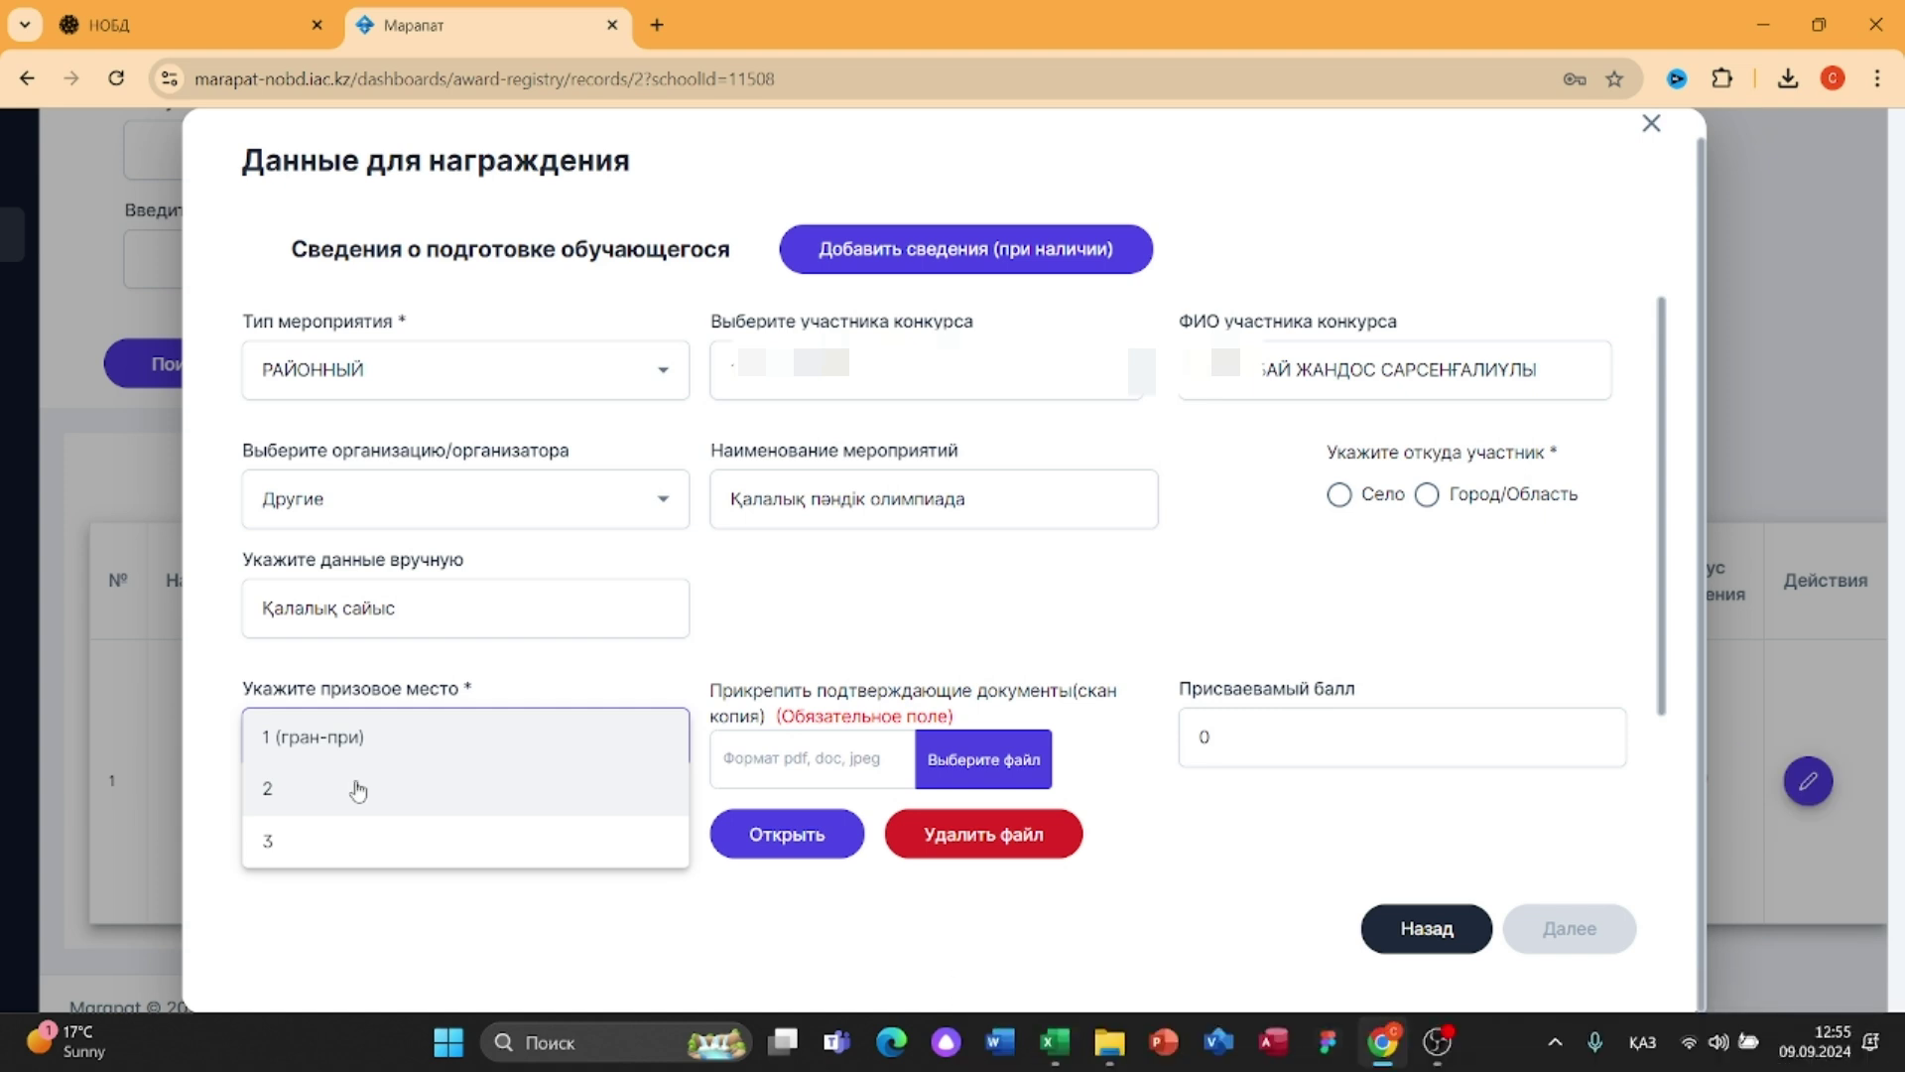
{"action": "left_click", "coordinate": [333, 810]}
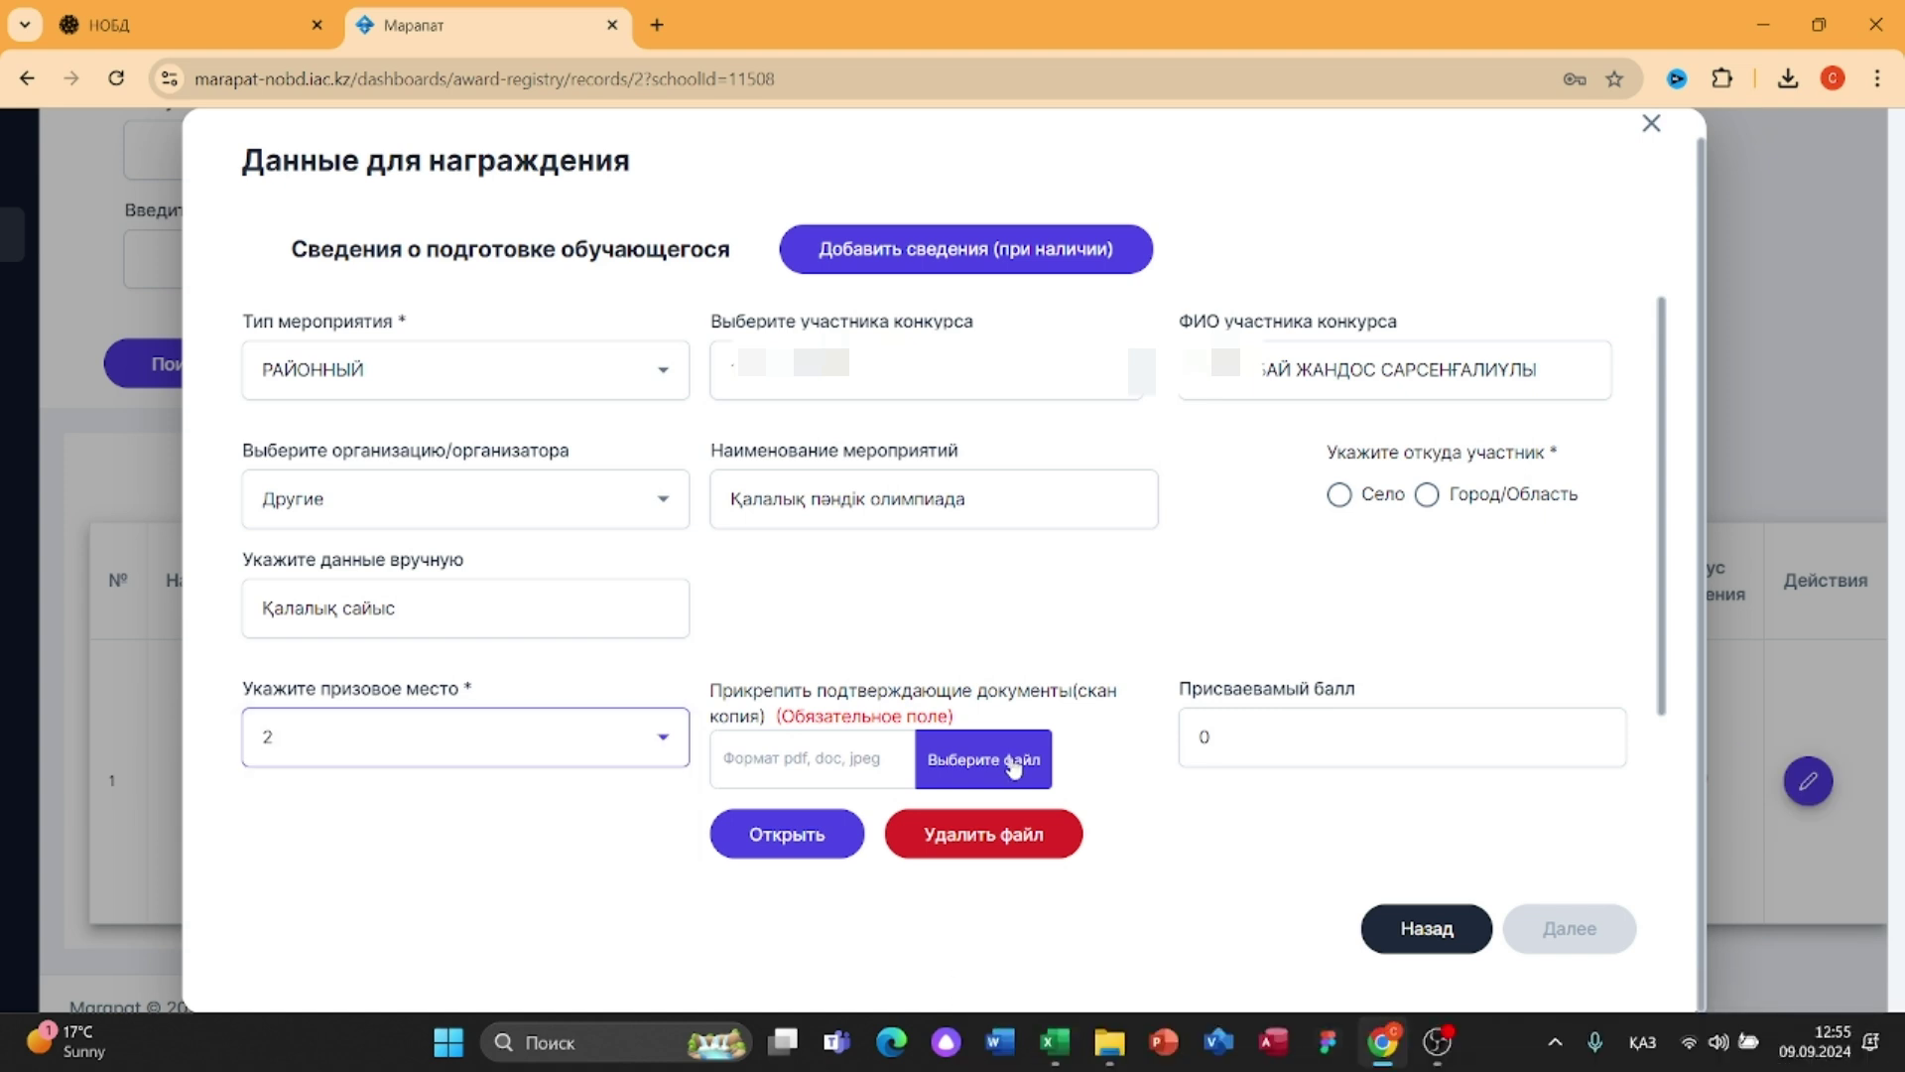
{"action": "left_click", "coordinate": [1022, 762]}
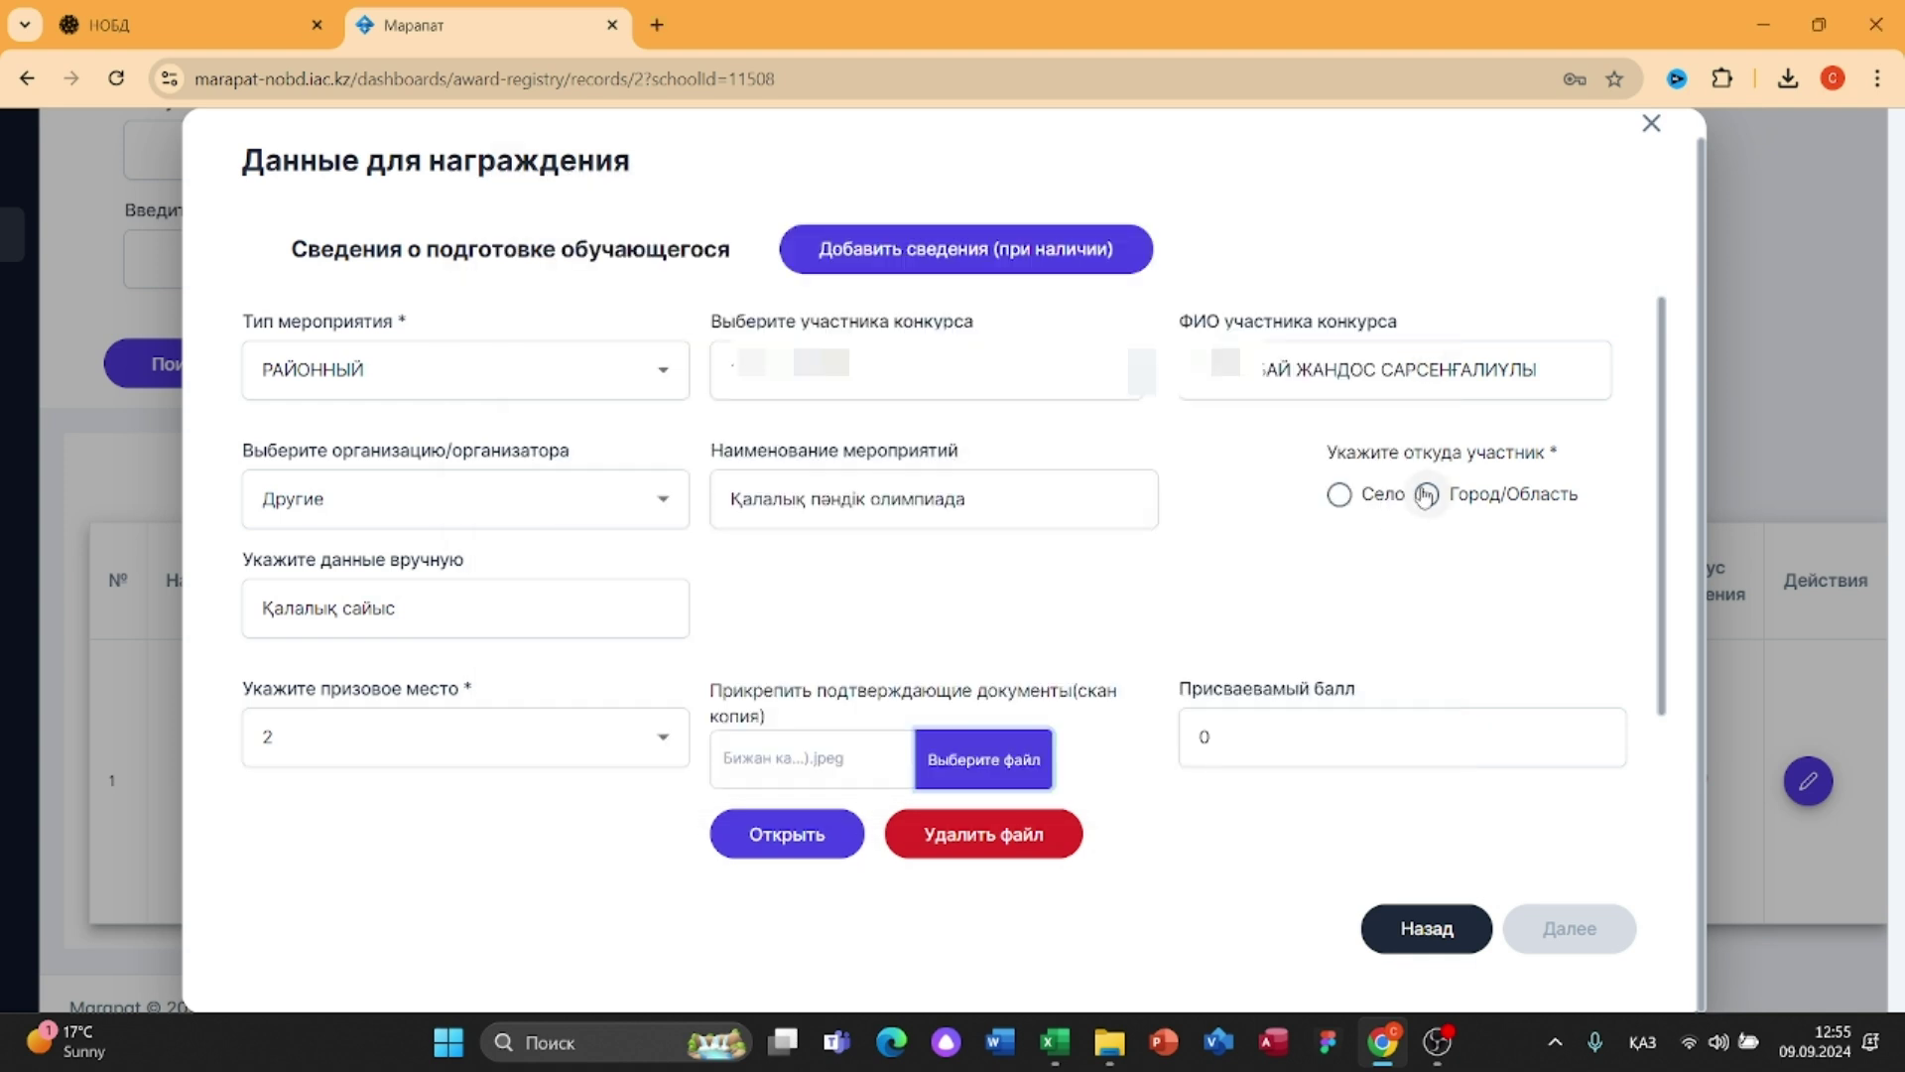
{"action": "left_click", "coordinate": [1435, 497]}
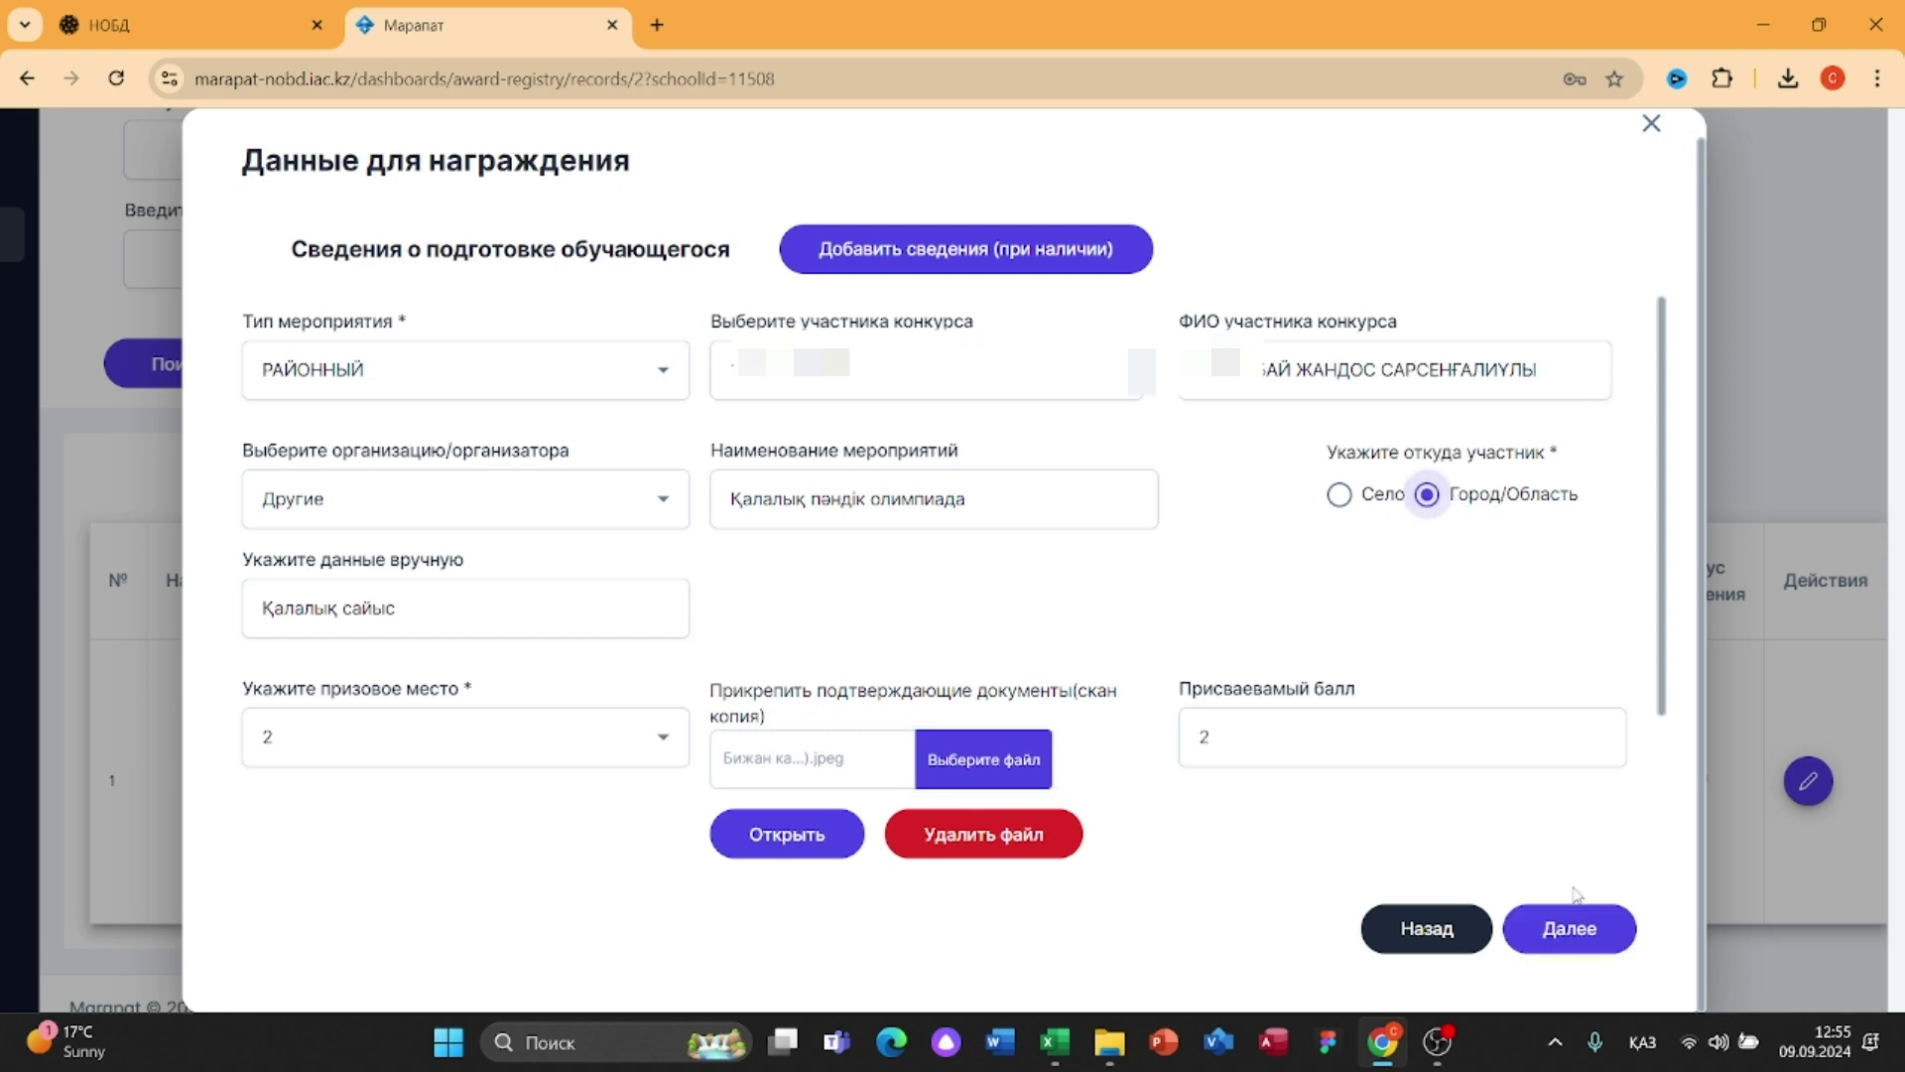
Score exemplary performance of duties at 4 points and continue to academic performance.
{"action": "left_click", "coordinate": [1599, 930]}
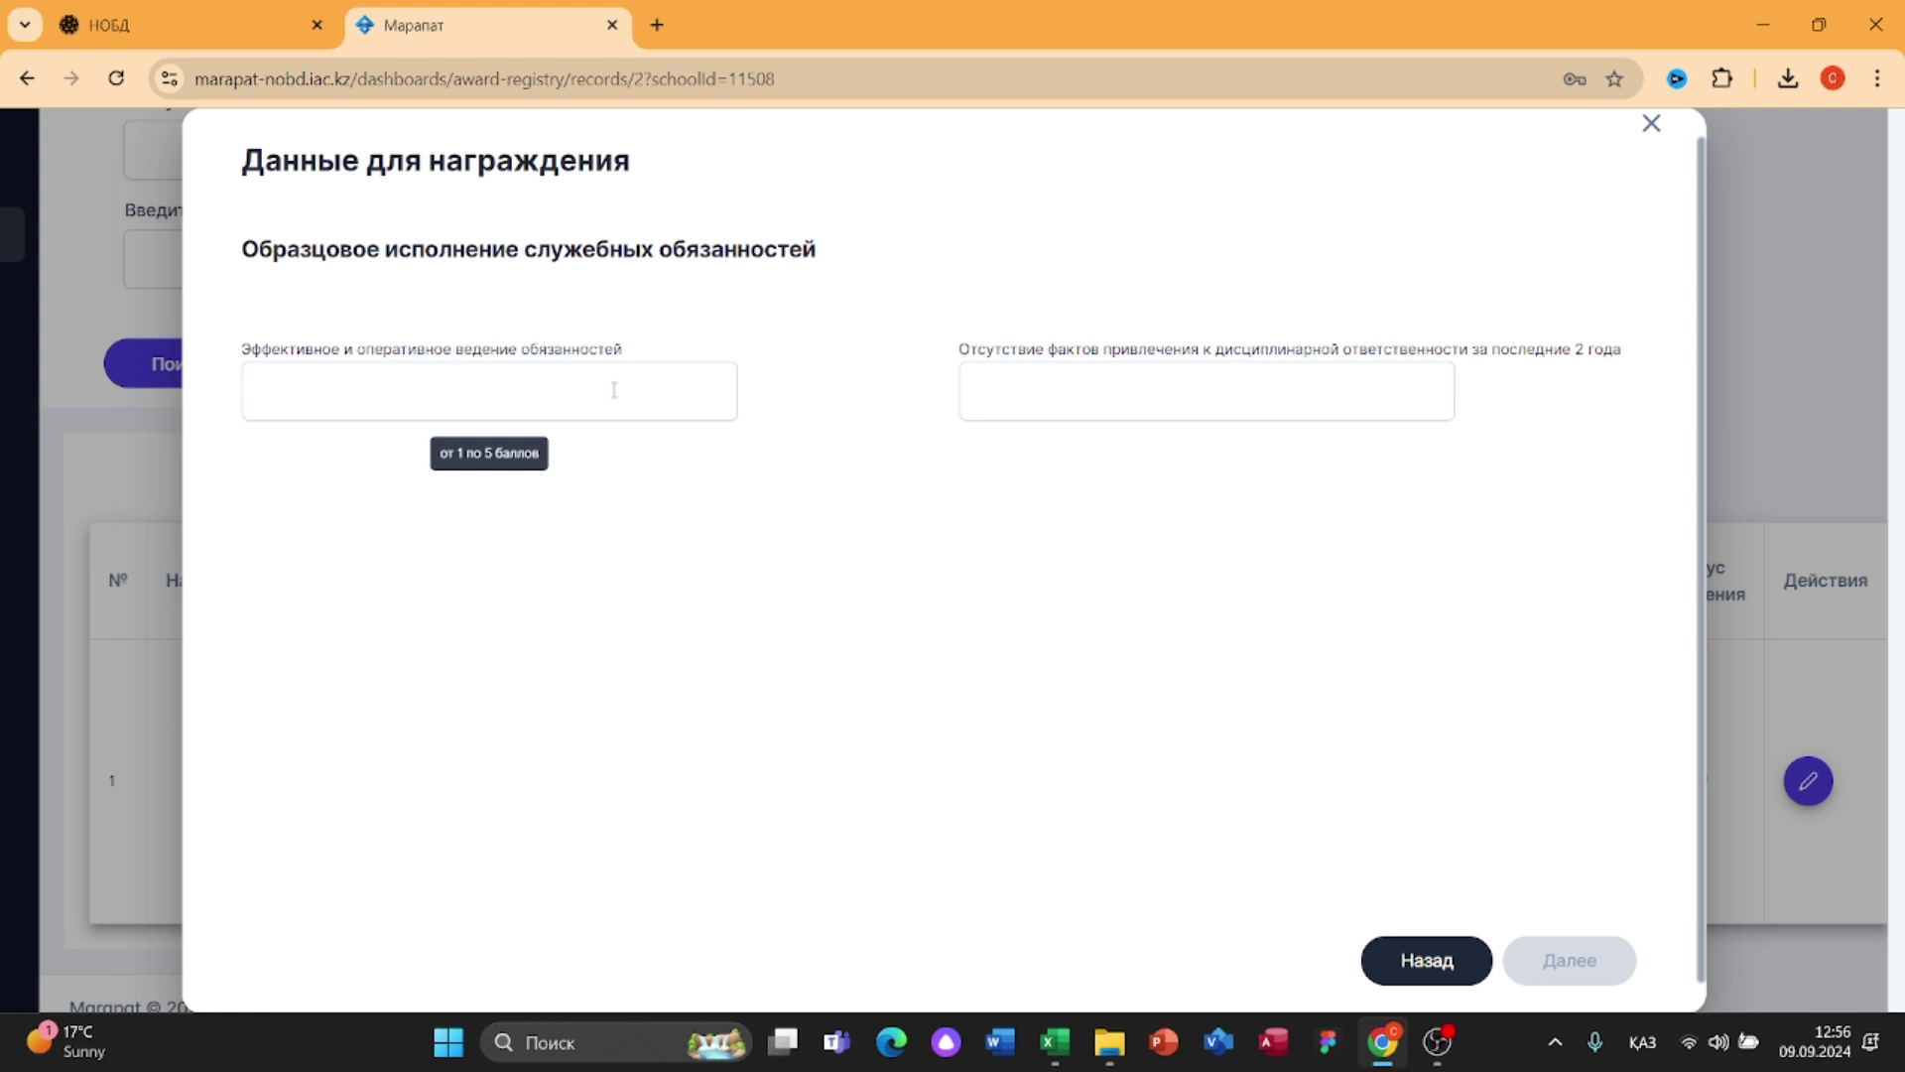
{"action": "type", "text": "4"}
{"action": "left_click", "coordinate": [1060, 393]}
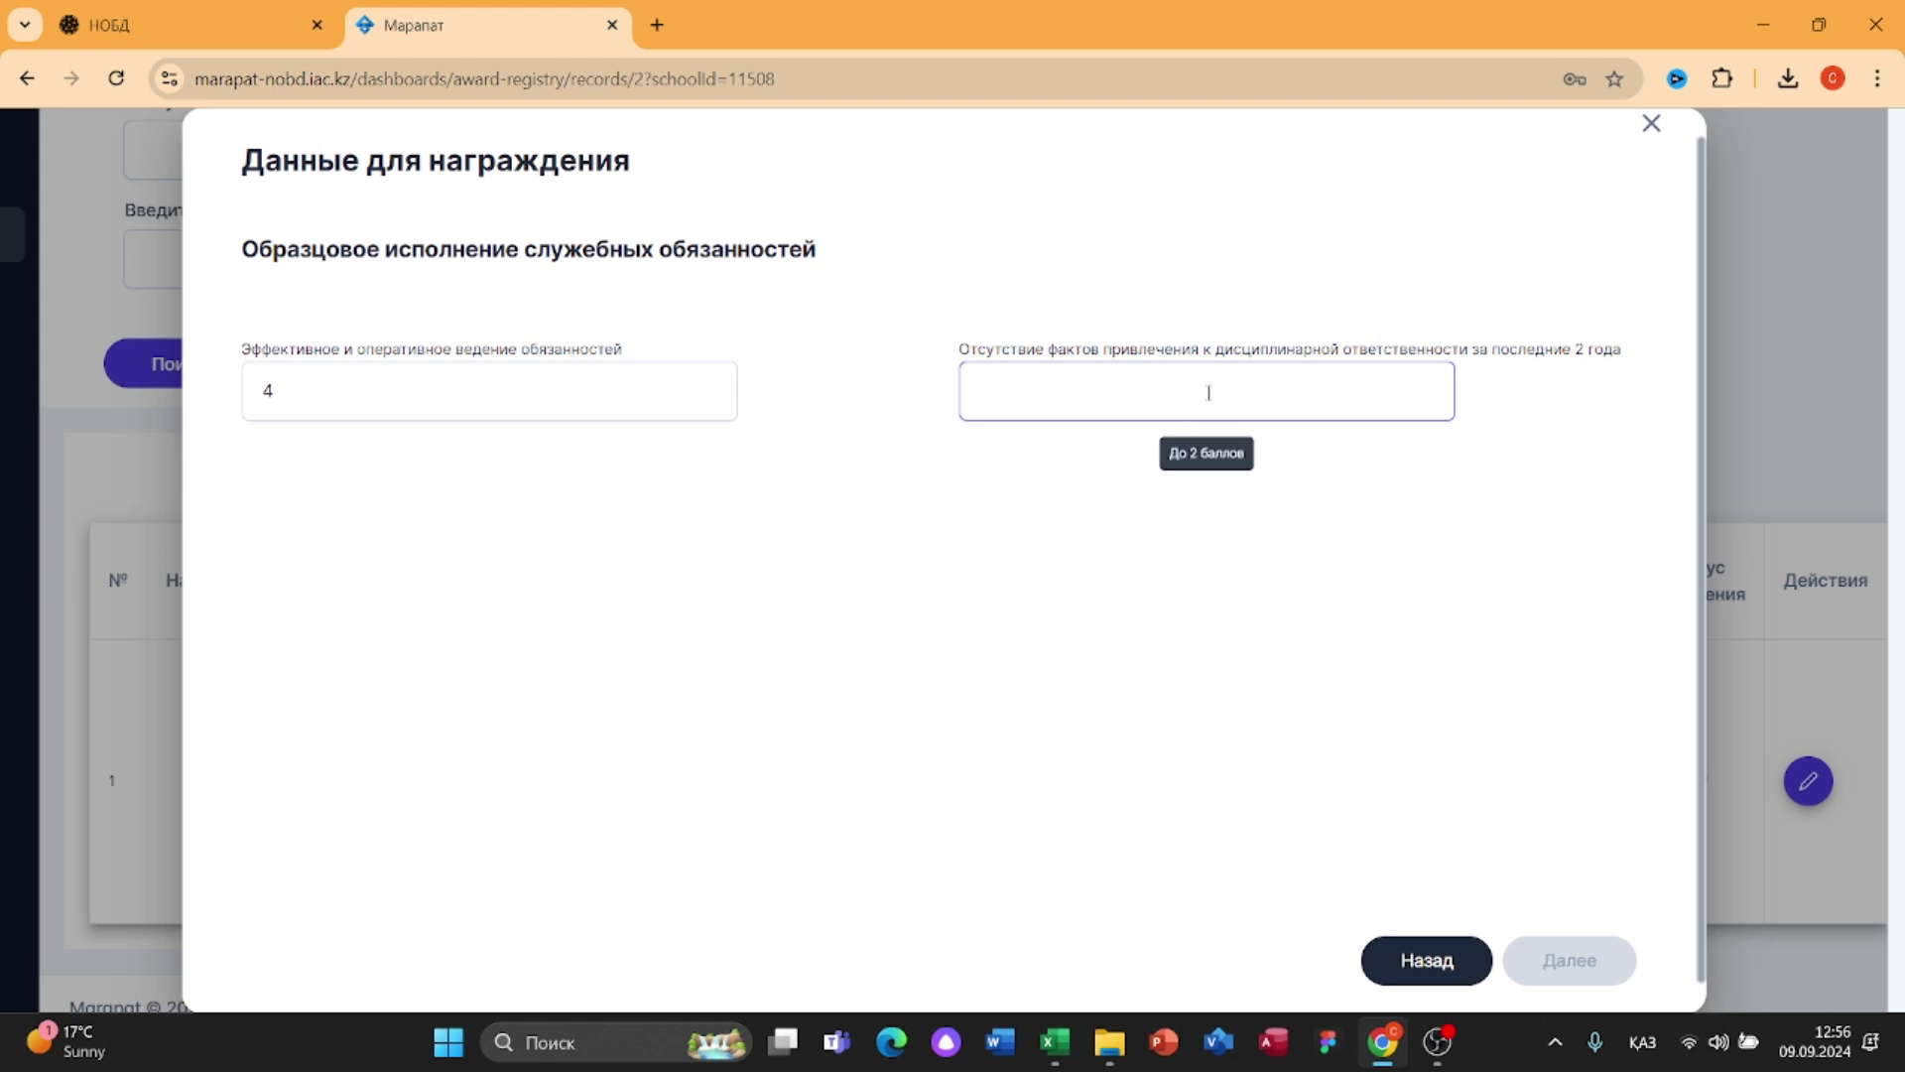
{"action": "left_click", "coordinate": [1617, 970]}
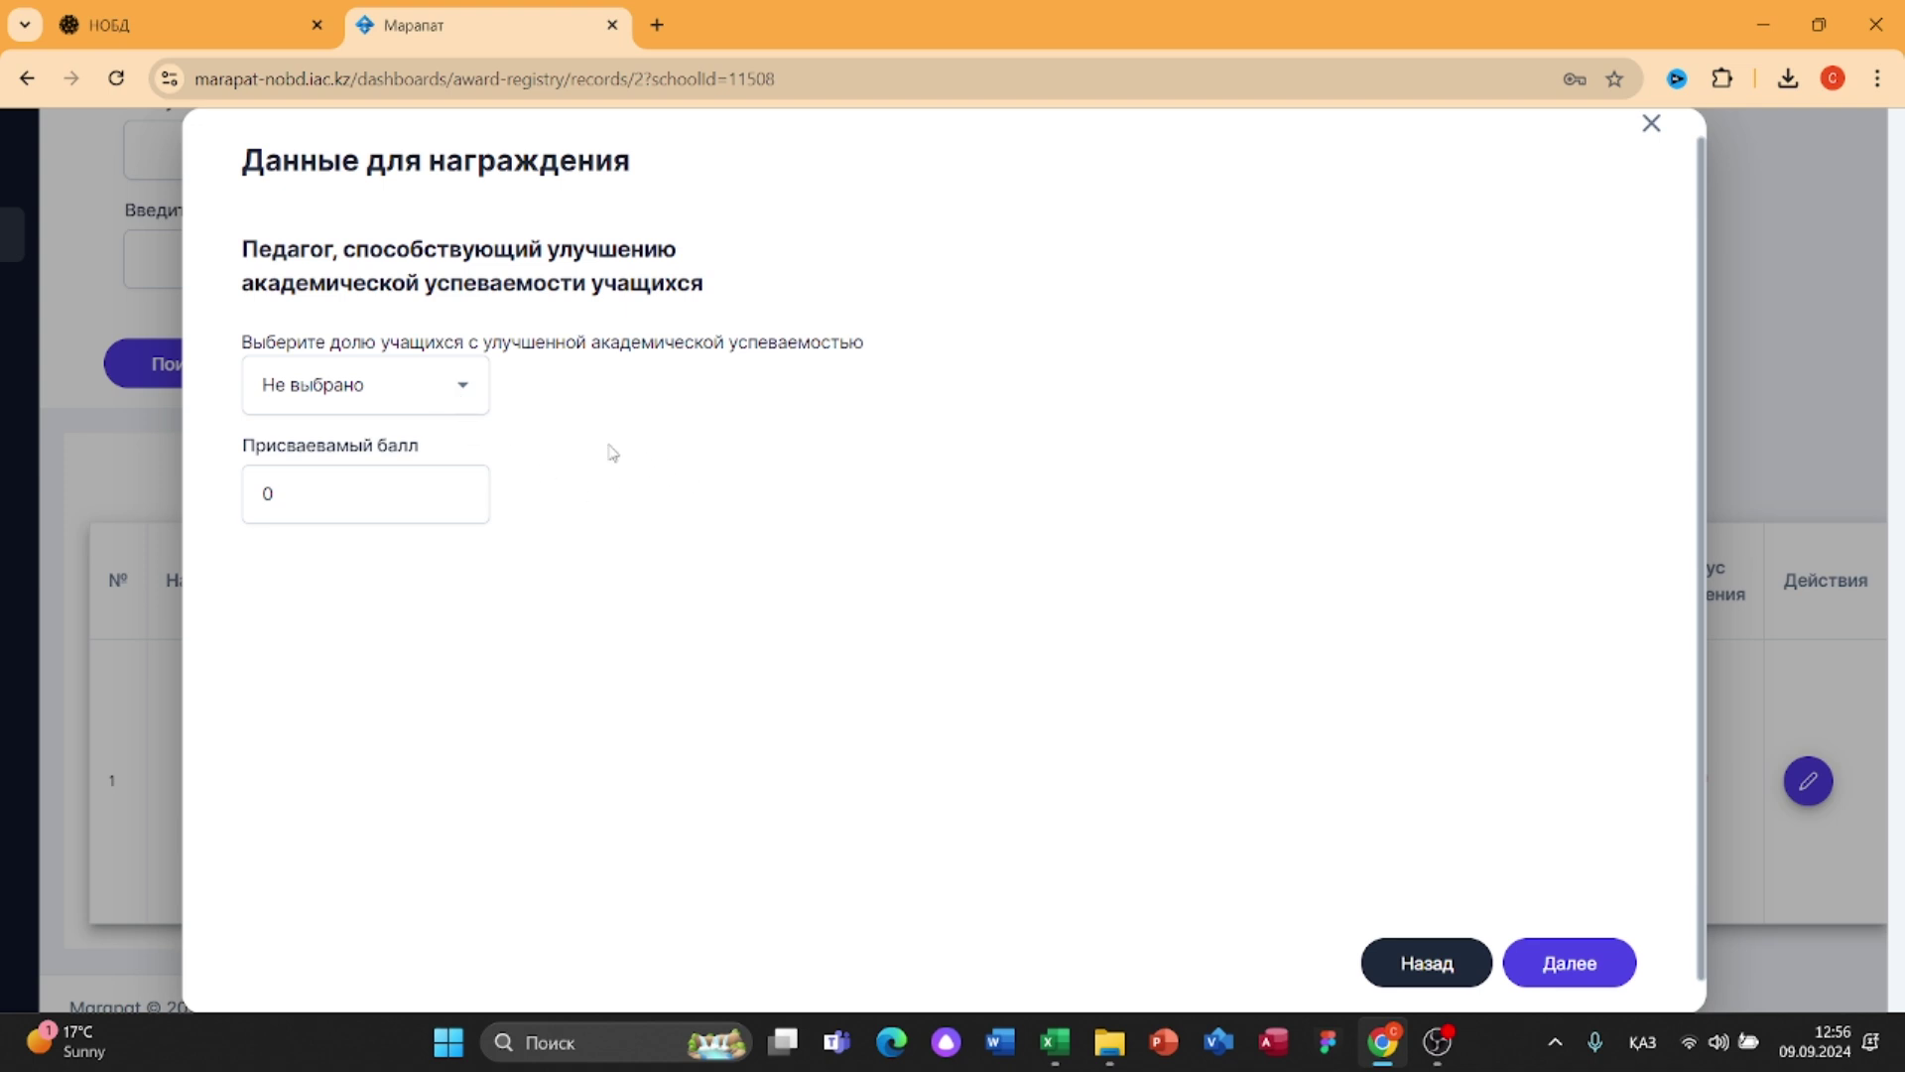
Record 51-80% of students with improved performance for 6 points and continue.
{"action": "left_click", "coordinate": [400, 390]}
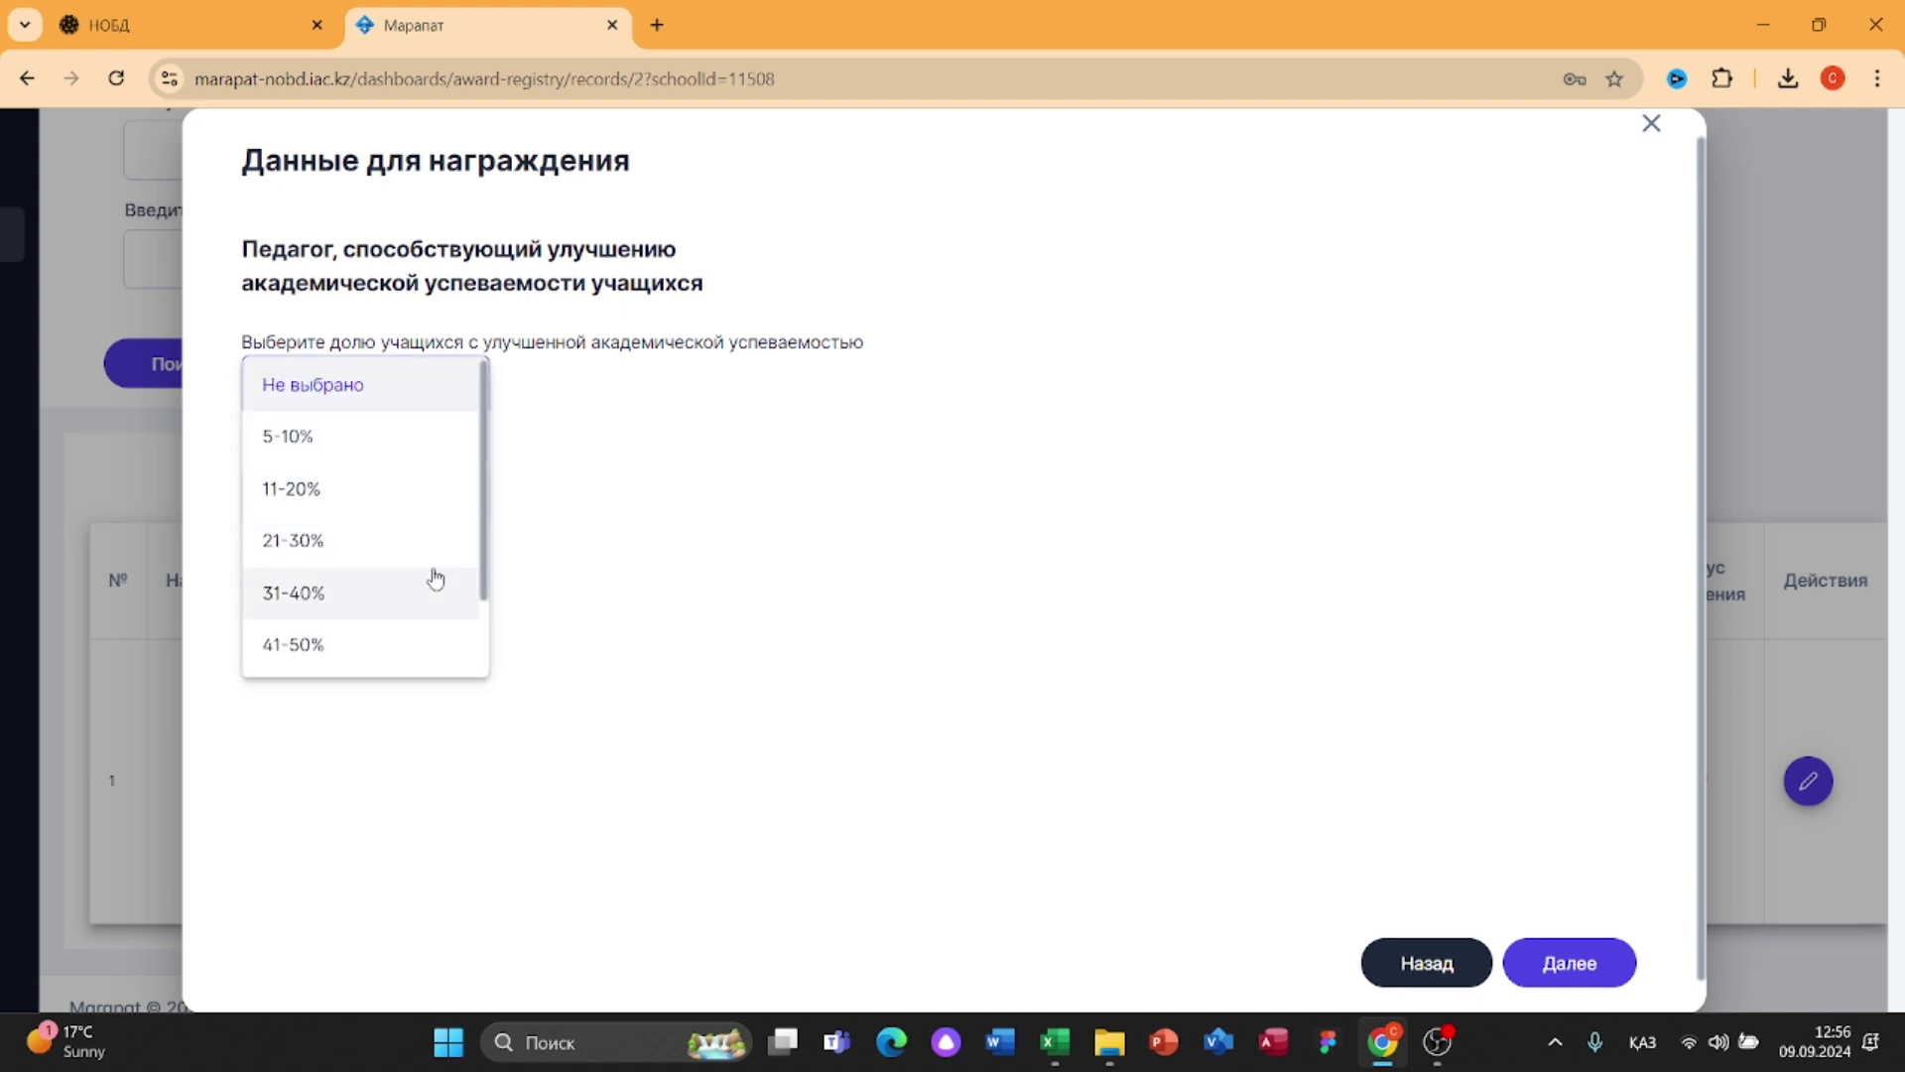
{"action": "scroll", "coordinate": [433, 581], "scroll_direction": "down", "scroll_amount": 1}
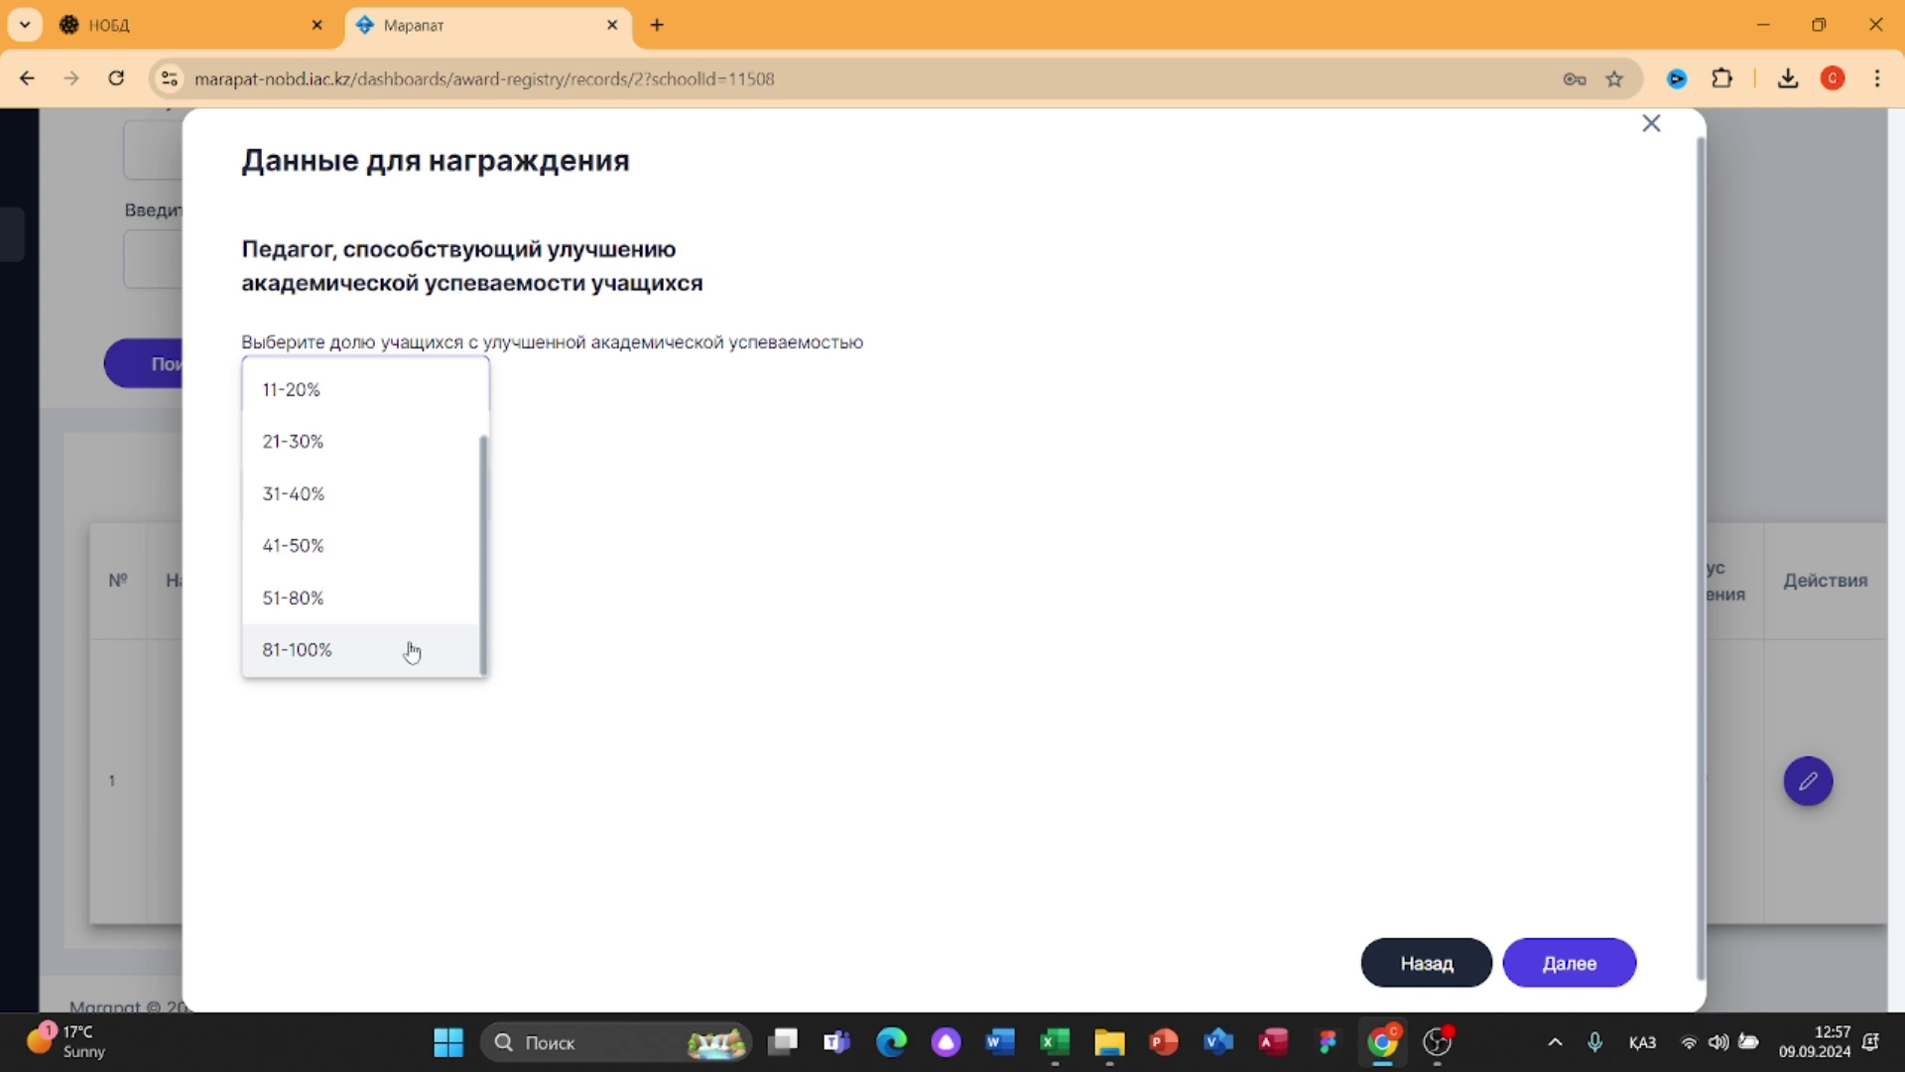
{"action": "left_click", "coordinate": [394, 596]}
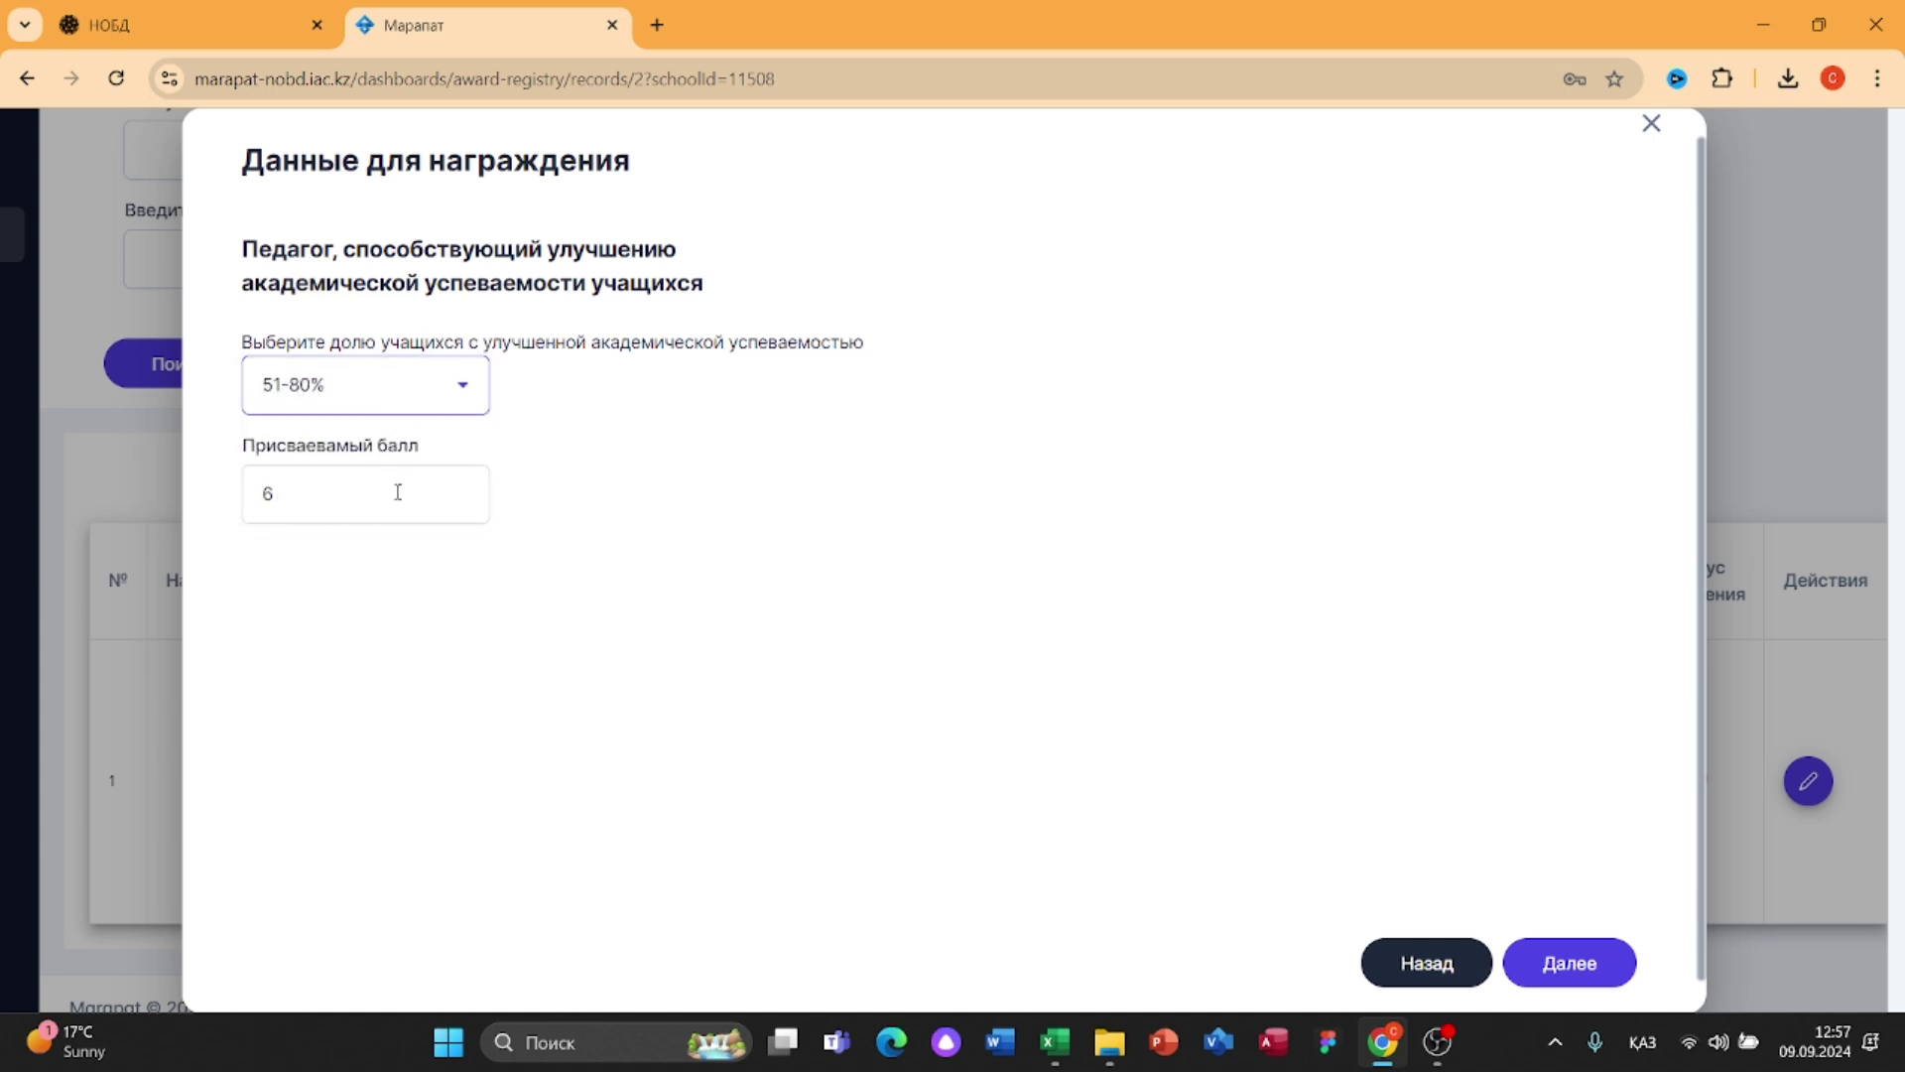
{"action": "left_click", "coordinate": [1573, 964]}
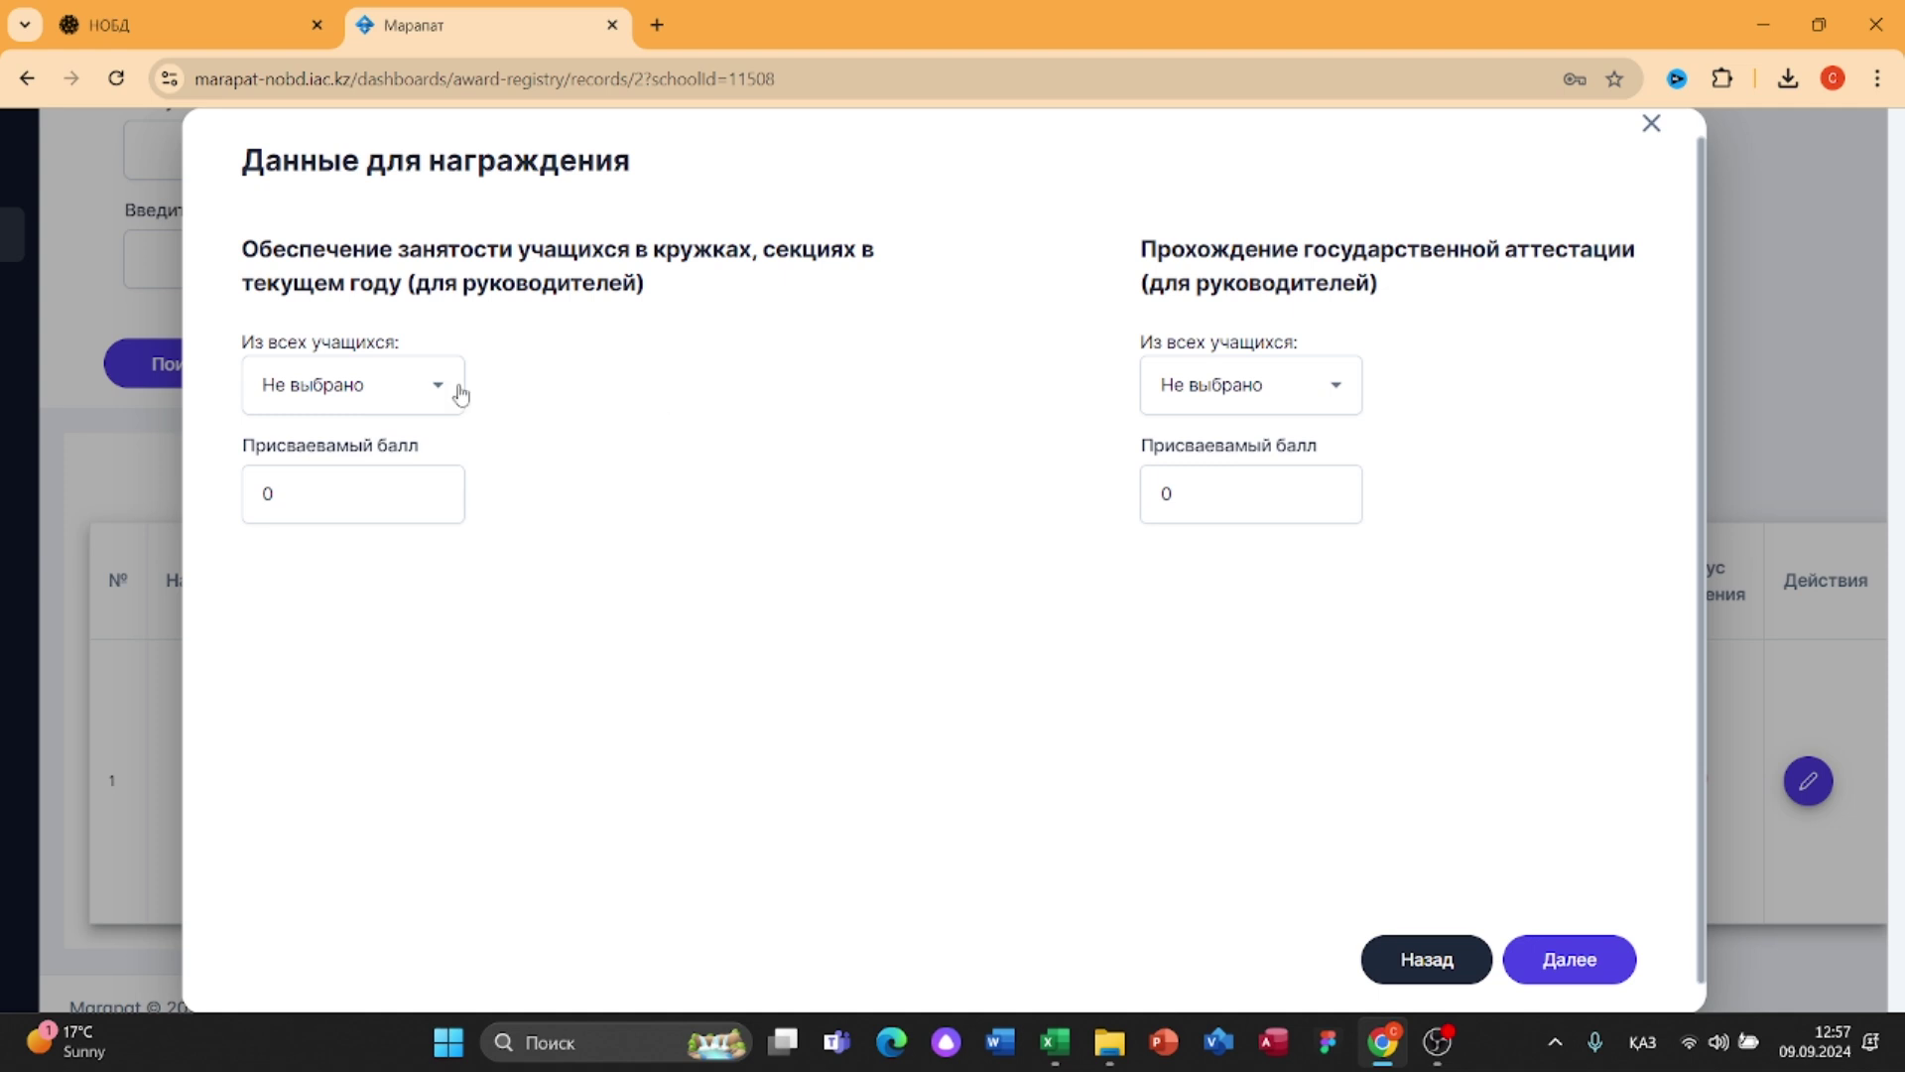
Set club engagement to 80-100% and state attestation to Успешно, then continue.
{"action": "left_click", "coordinate": [367, 393]}
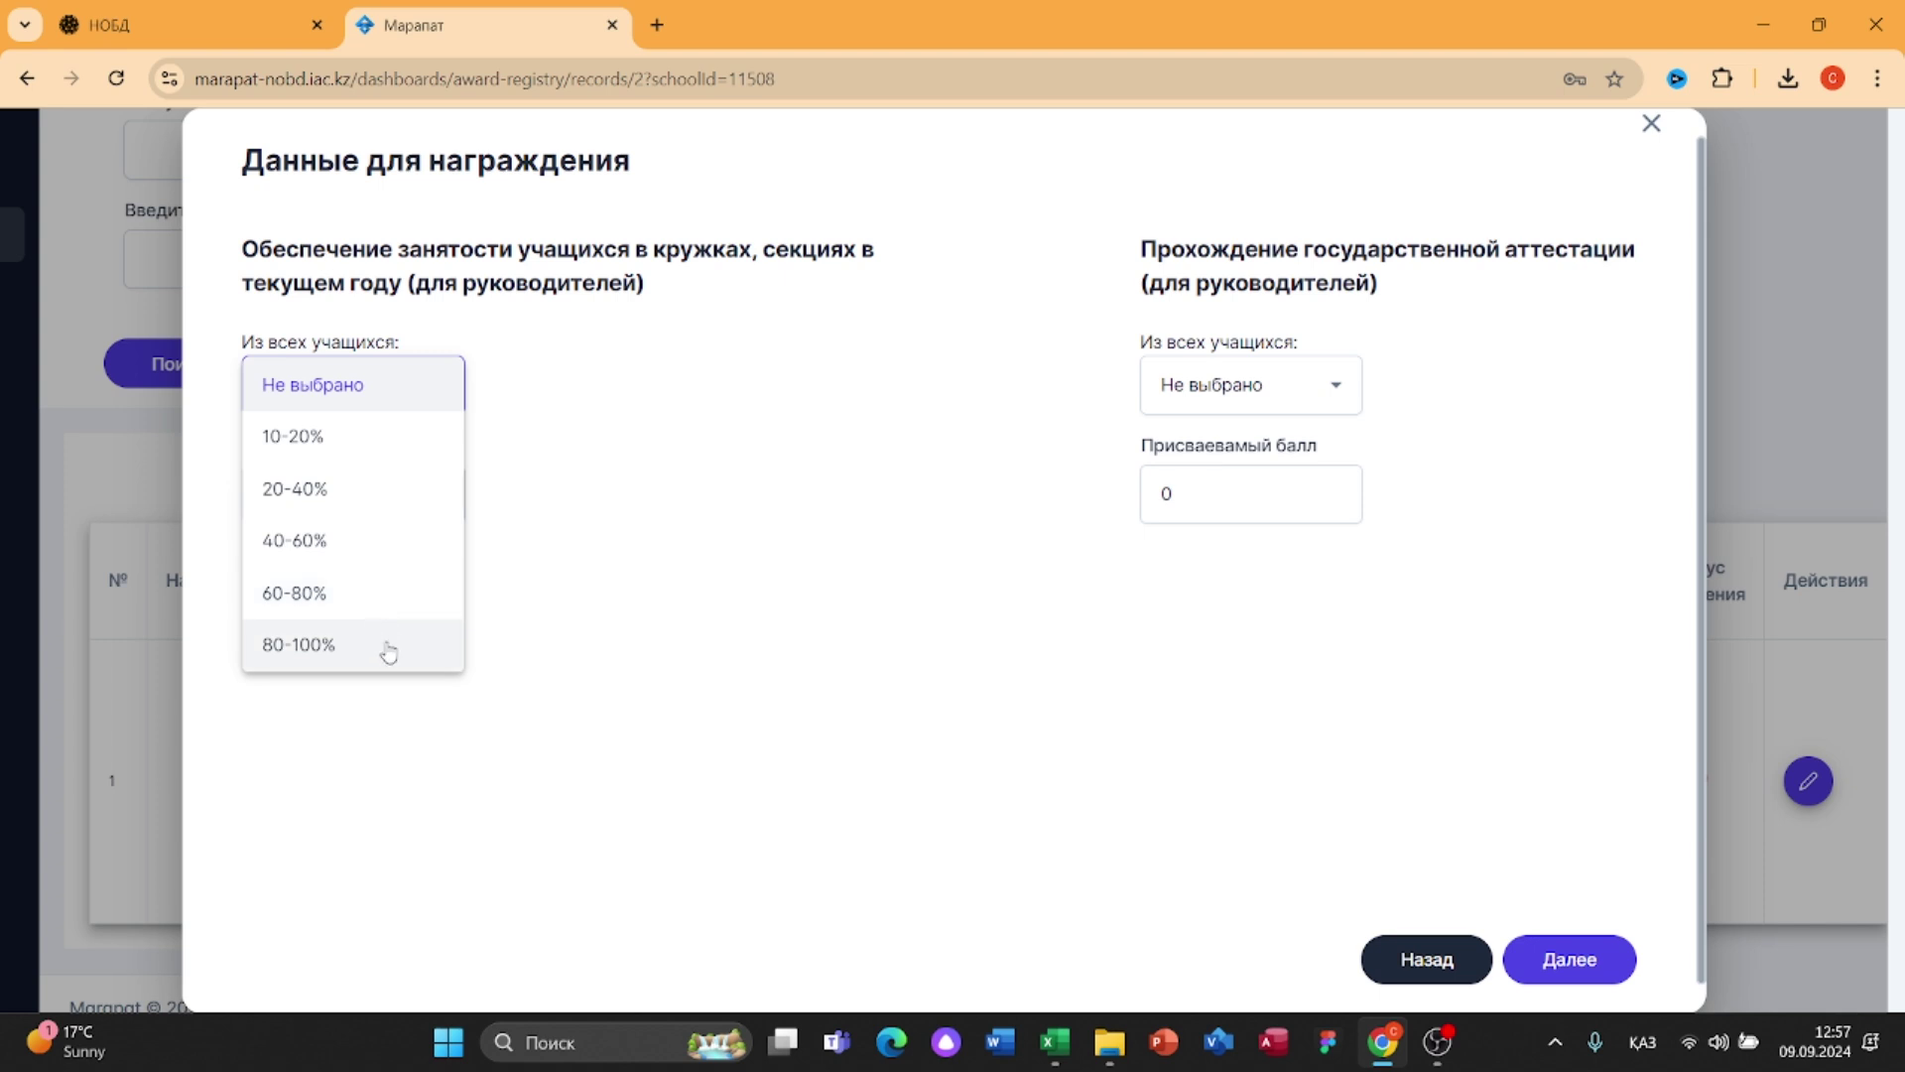
{"action": "left_click", "coordinate": [388, 651]}
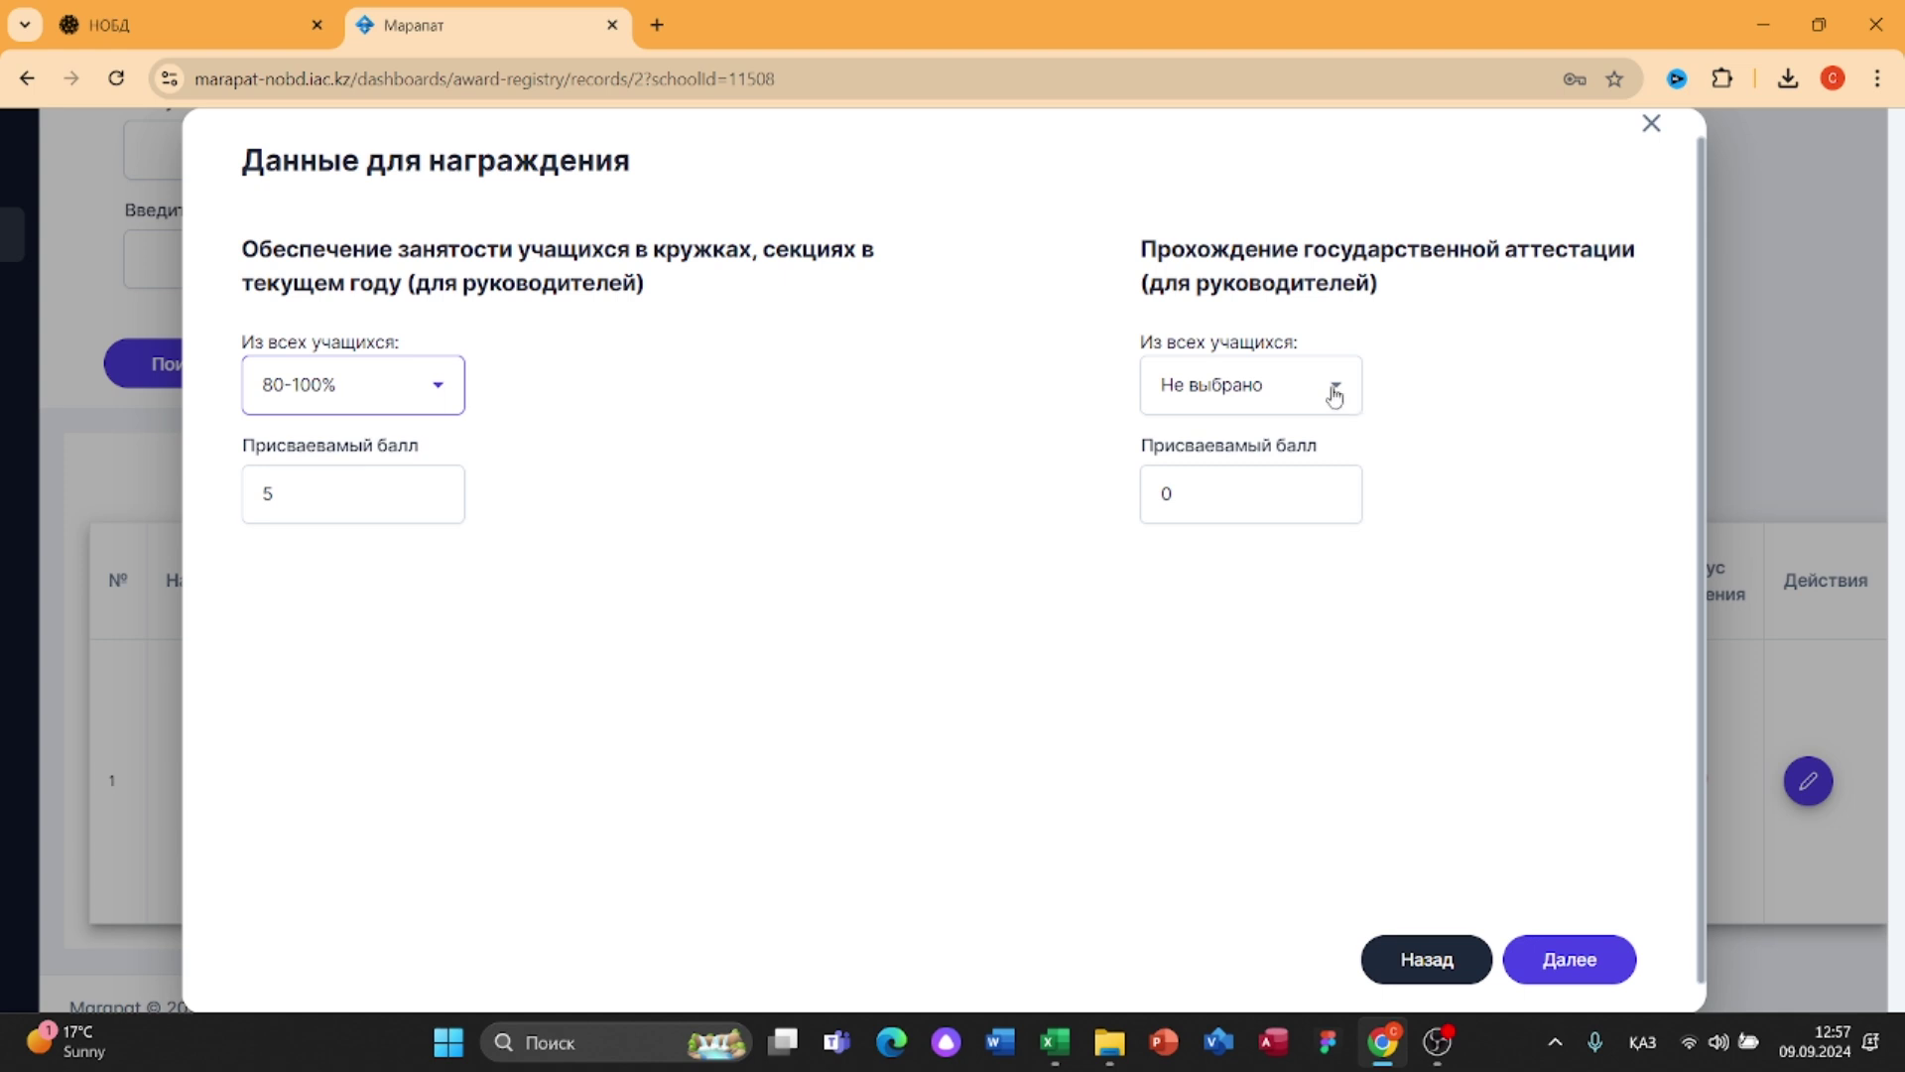
{"action": "left_click", "coordinate": [1255, 389]}
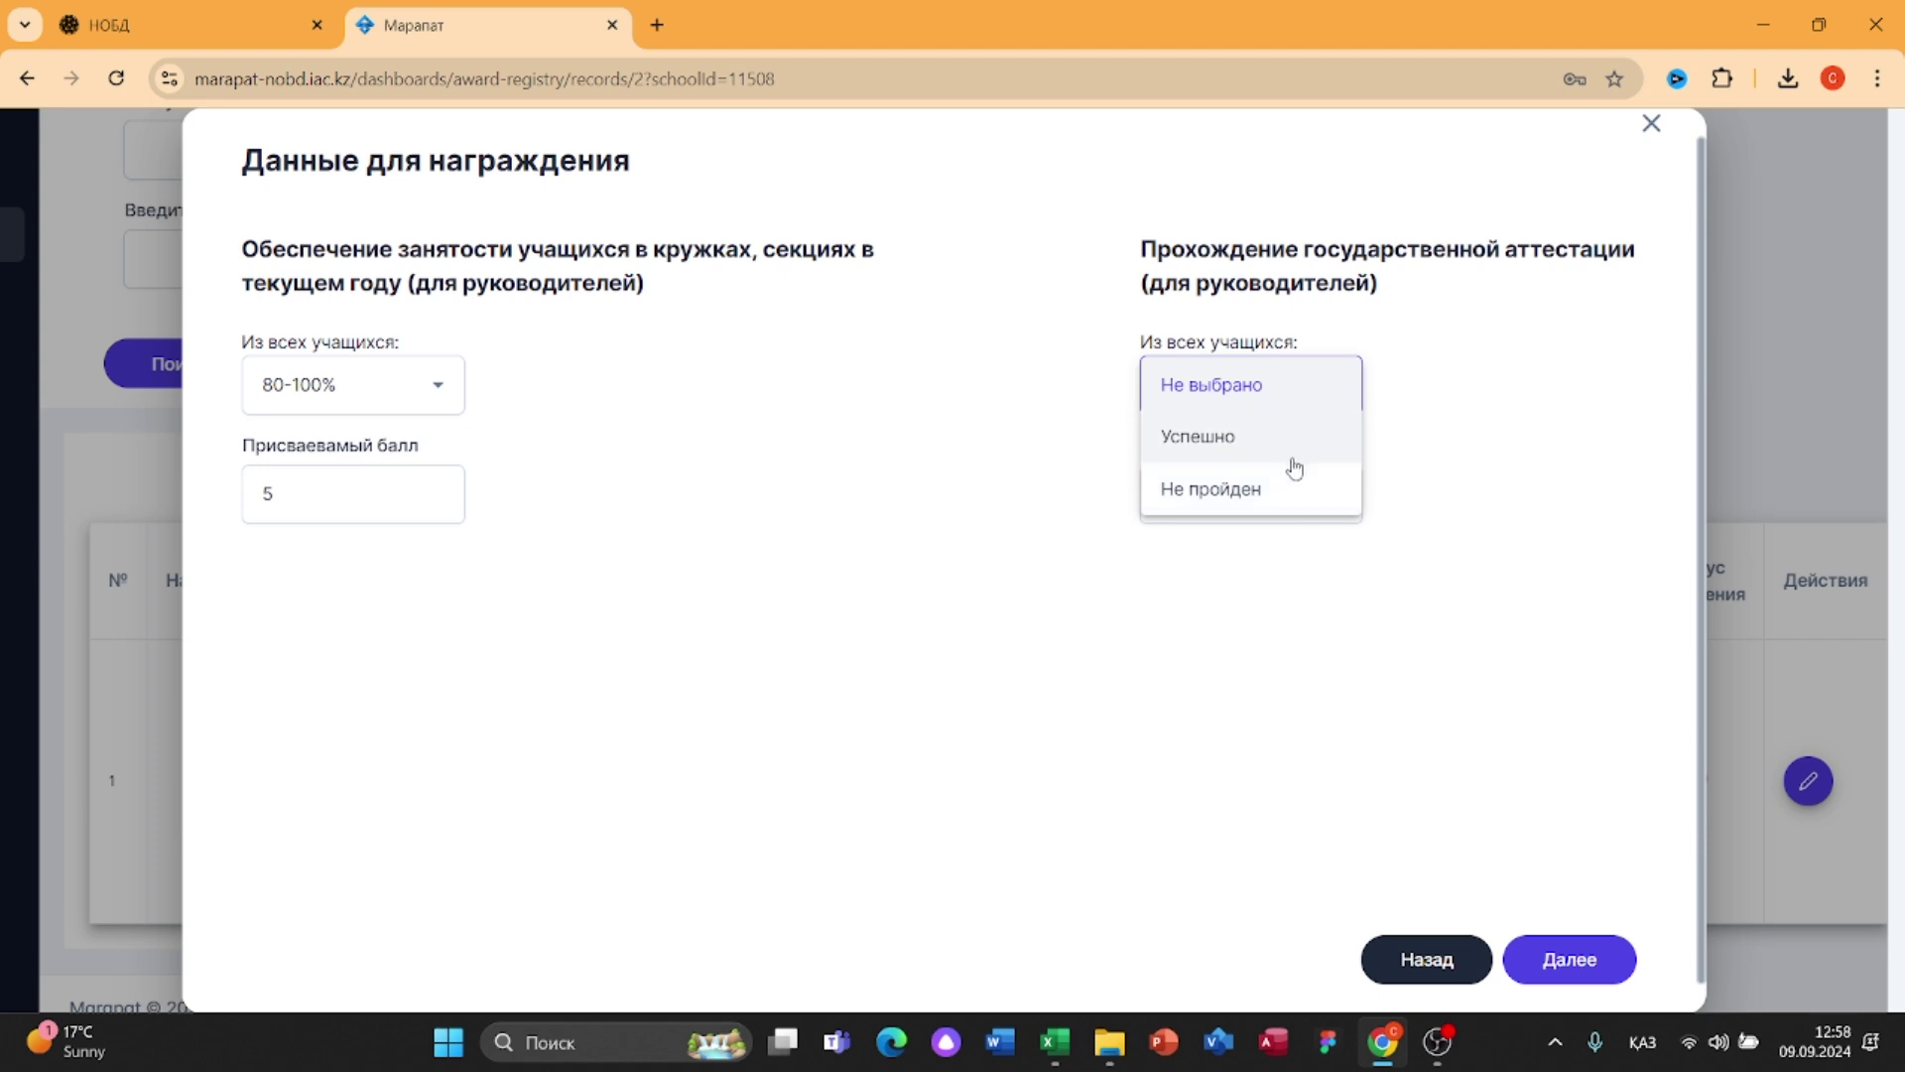
{"action": "left_click", "coordinate": [1294, 436]}
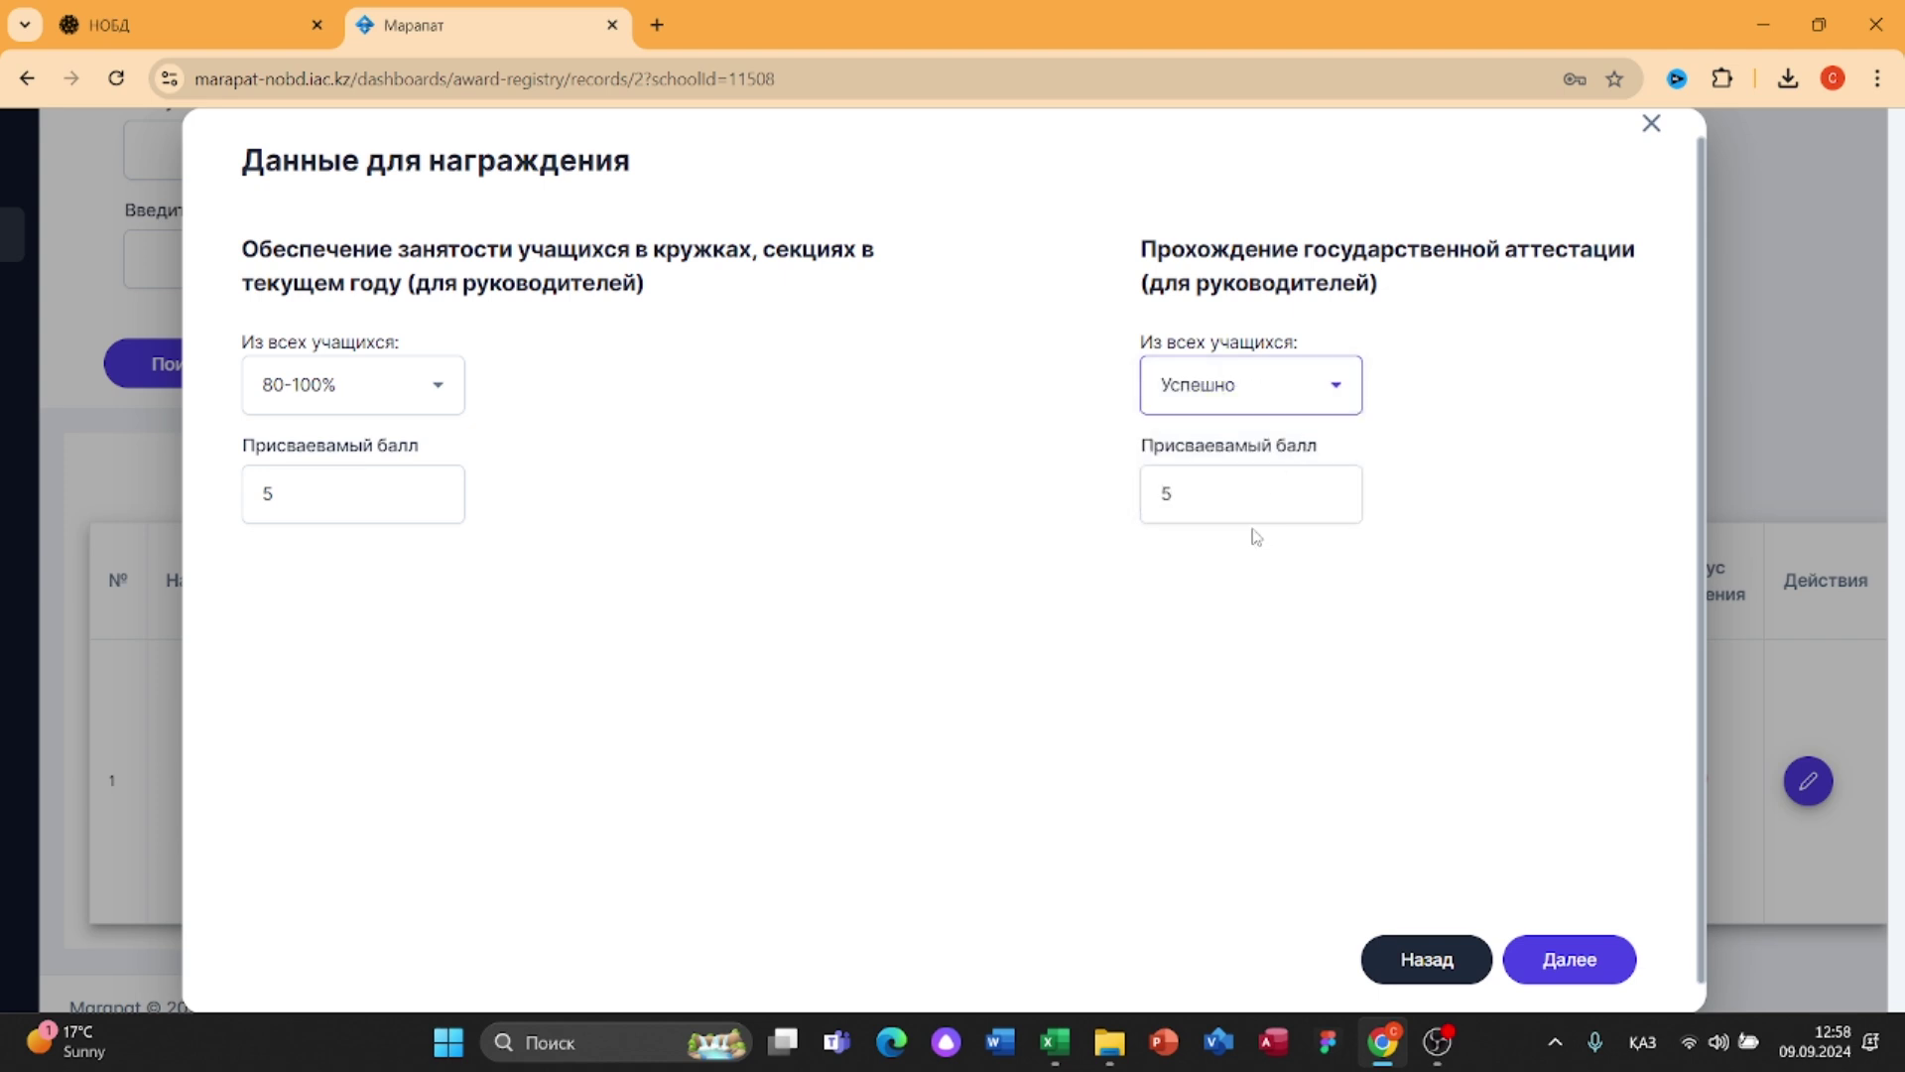
{"action": "left_click", "coordinate": [1554, 954]}
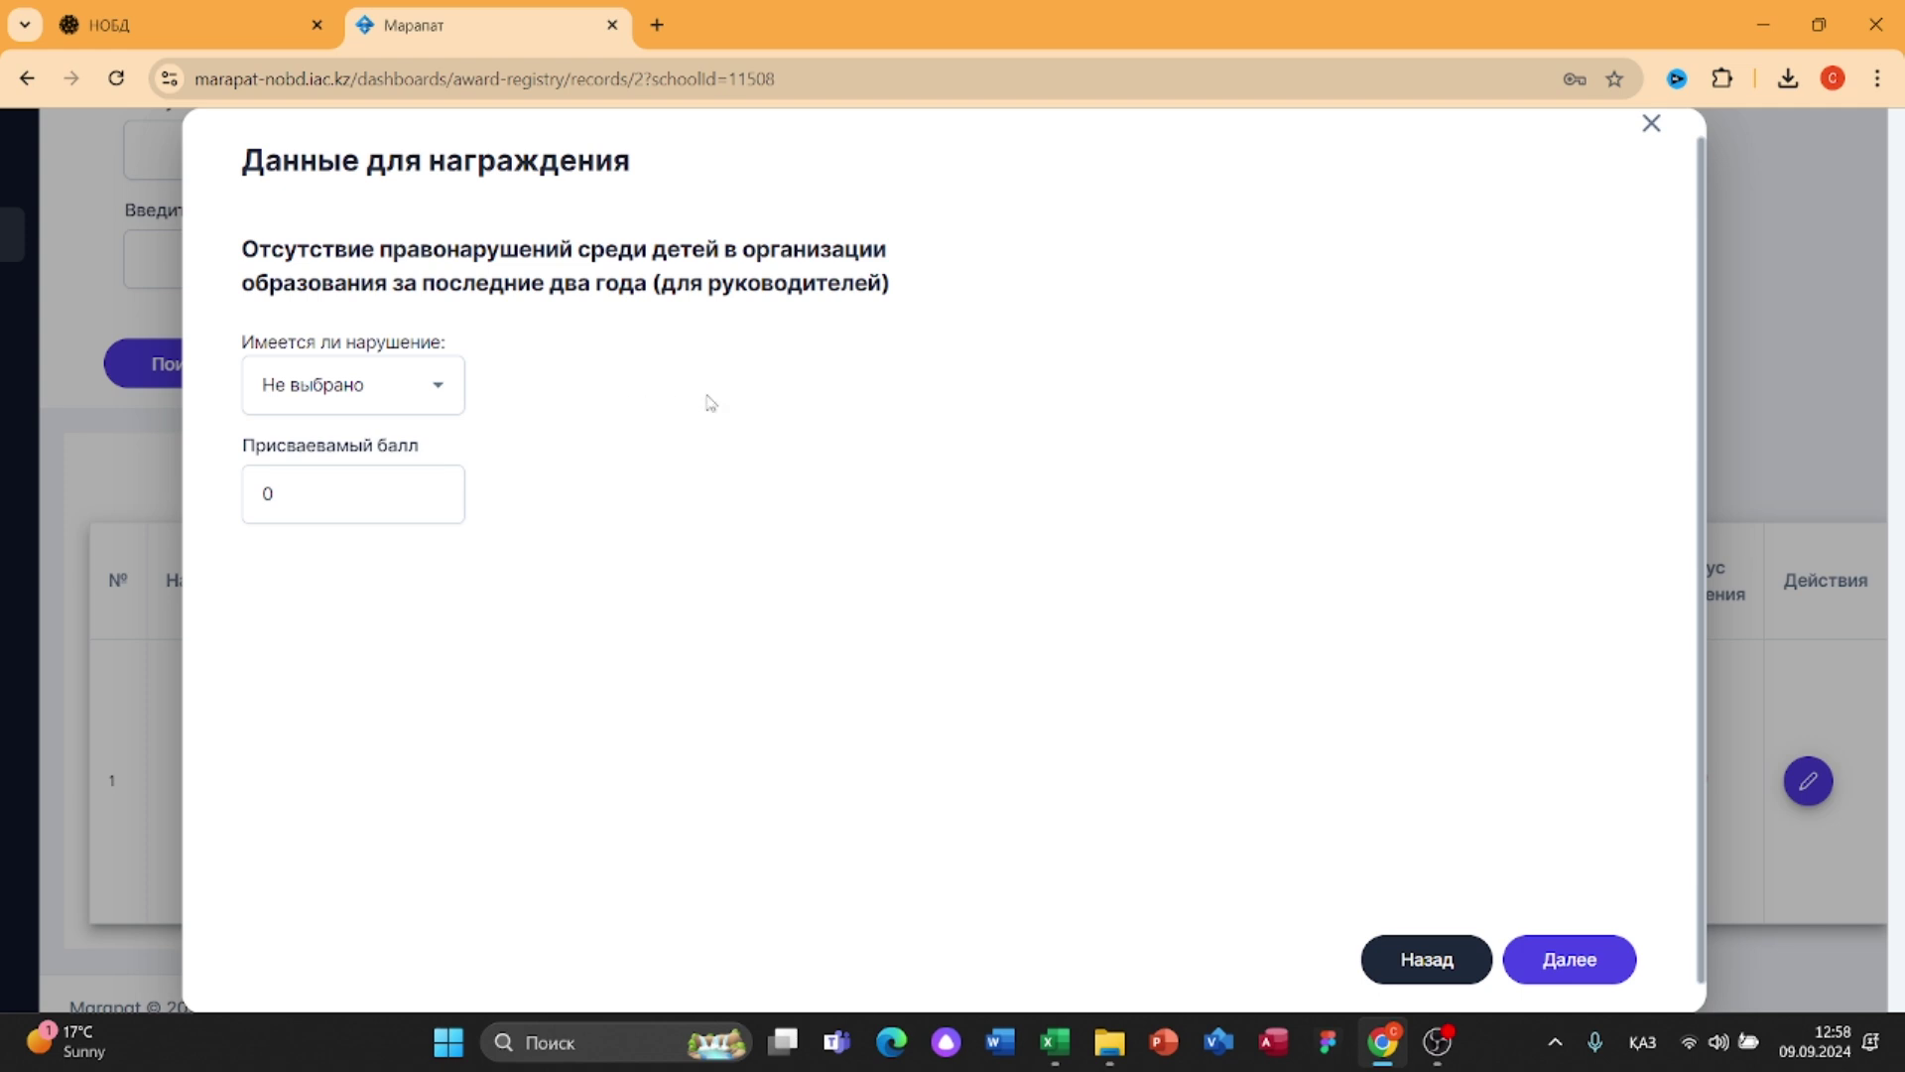
Mark offences among children as Отсутствует, then view the Итоговая оценка totalling 30.
{"action": "left_click", "coordinate": [402, 397]}
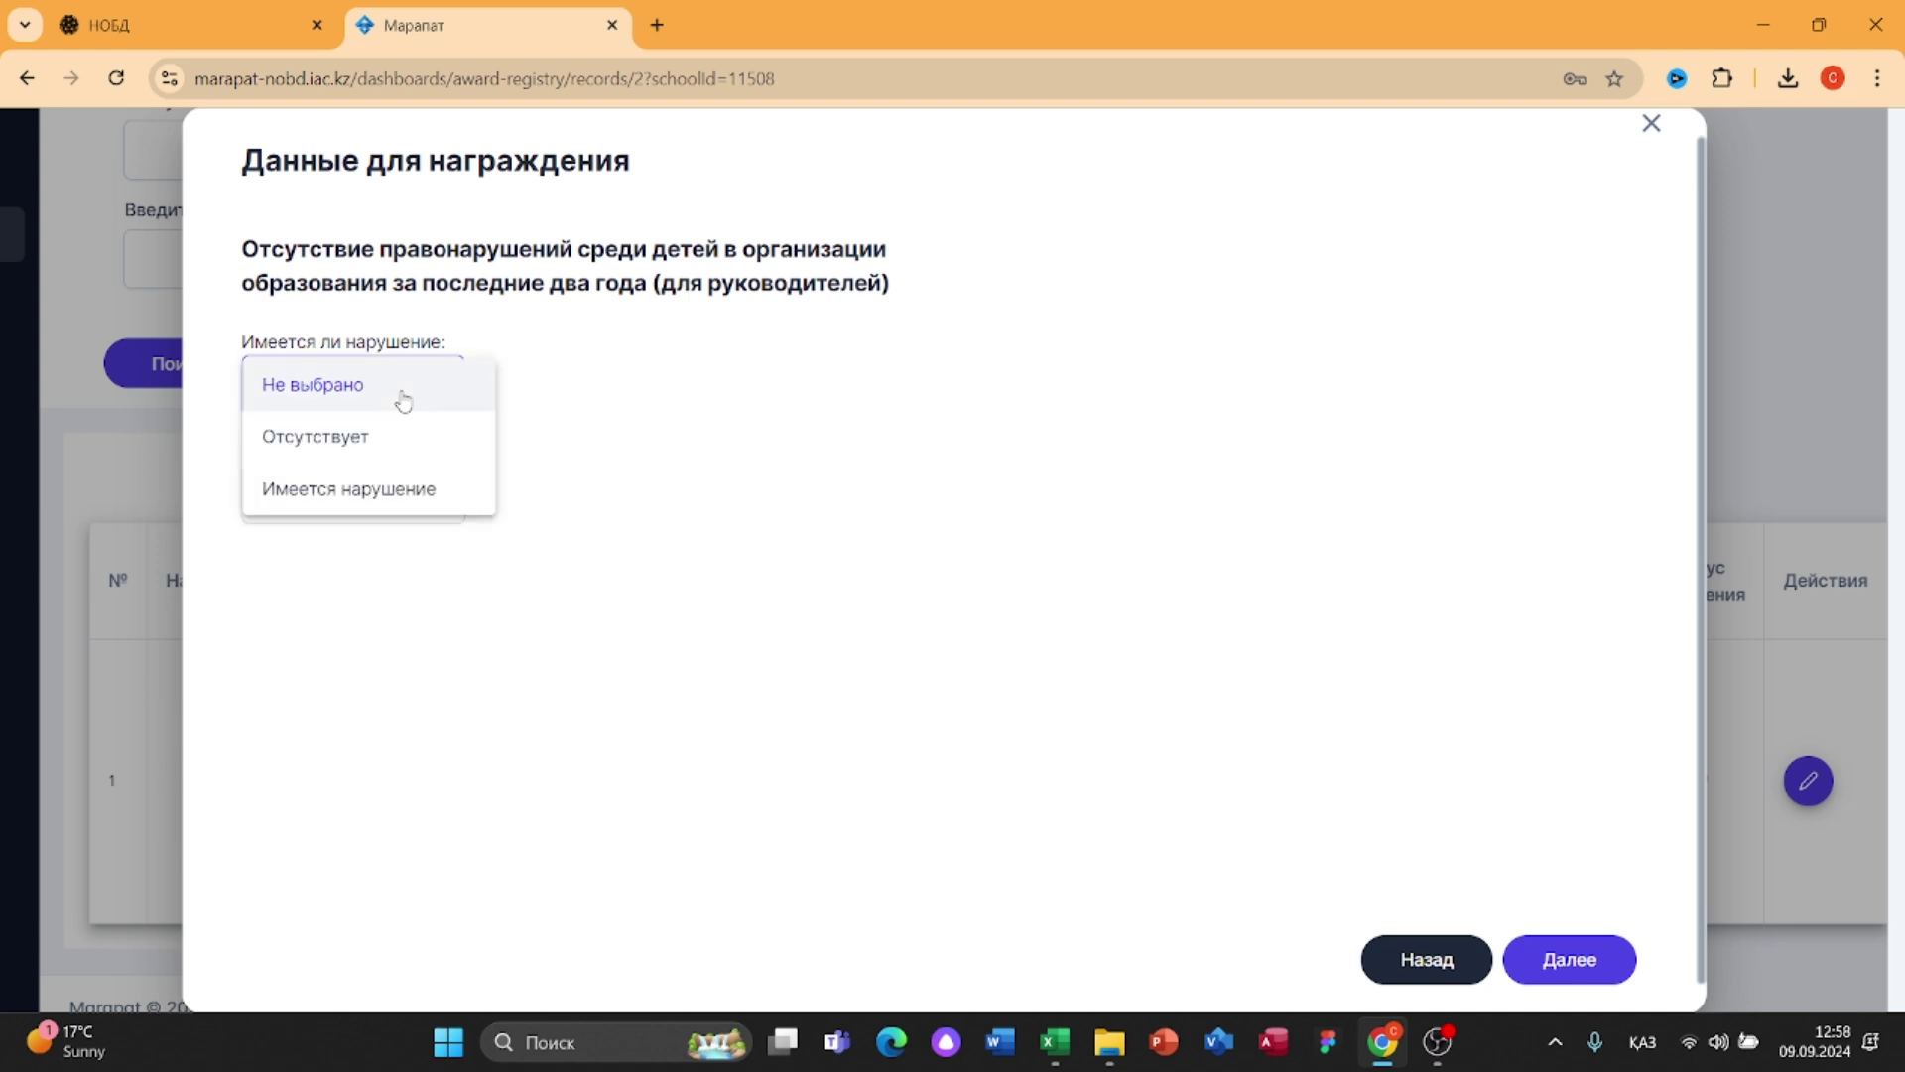
{"action": "left_click", "coordinate": [455, 450]}
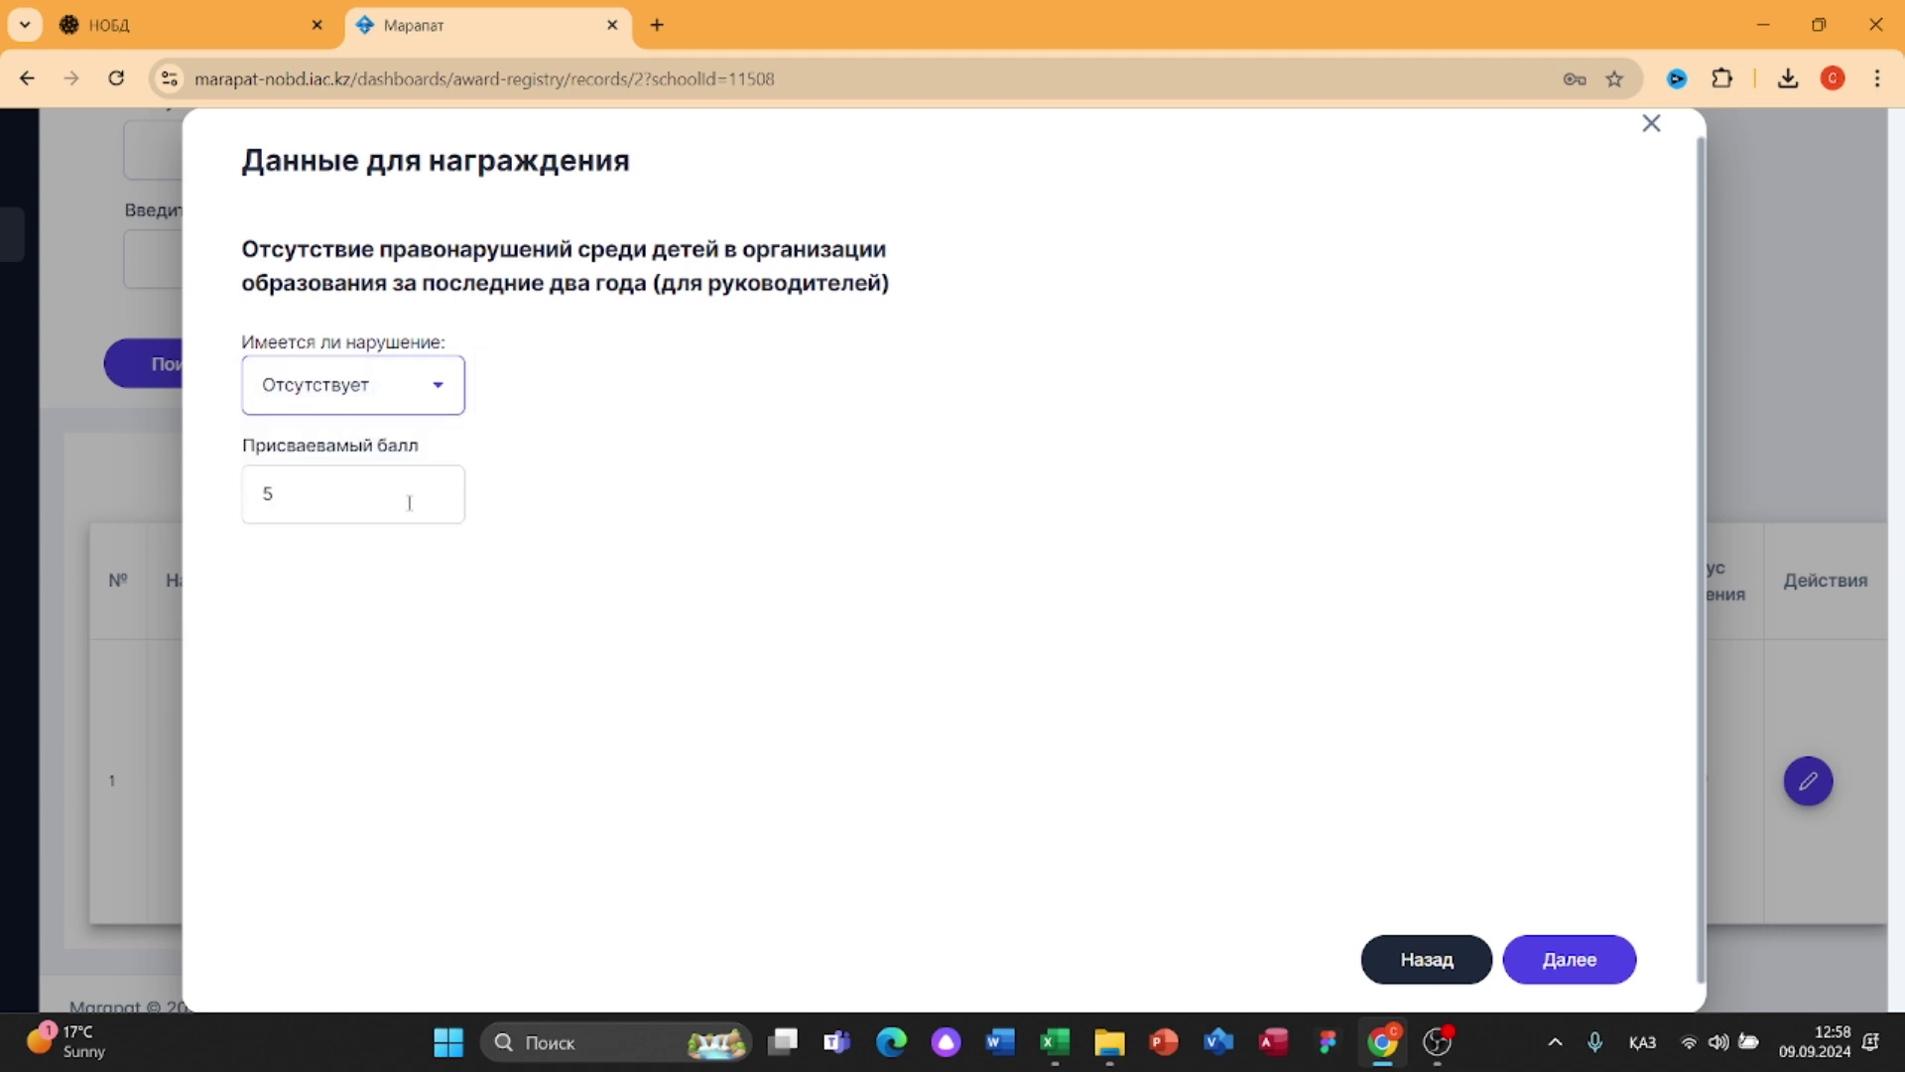
{"action": "left_click", "coordinate": [1587, 968]}
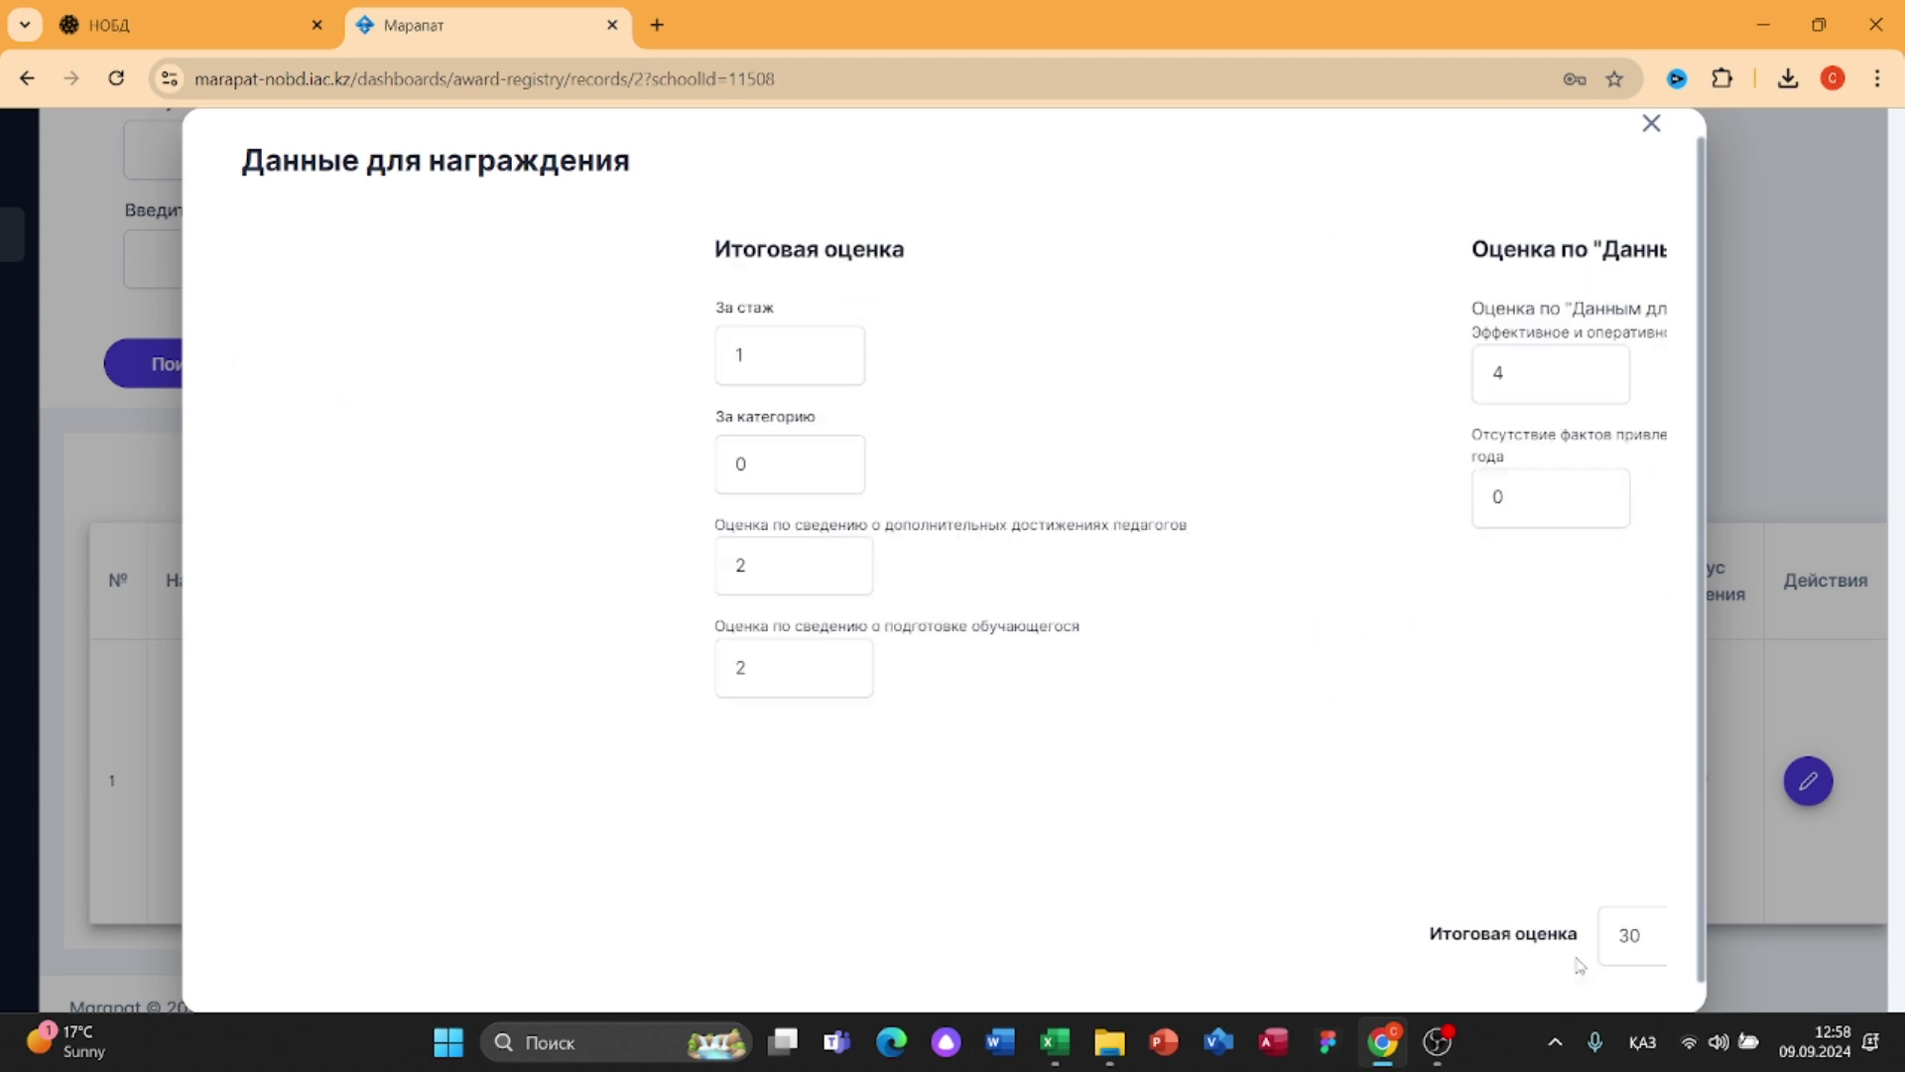